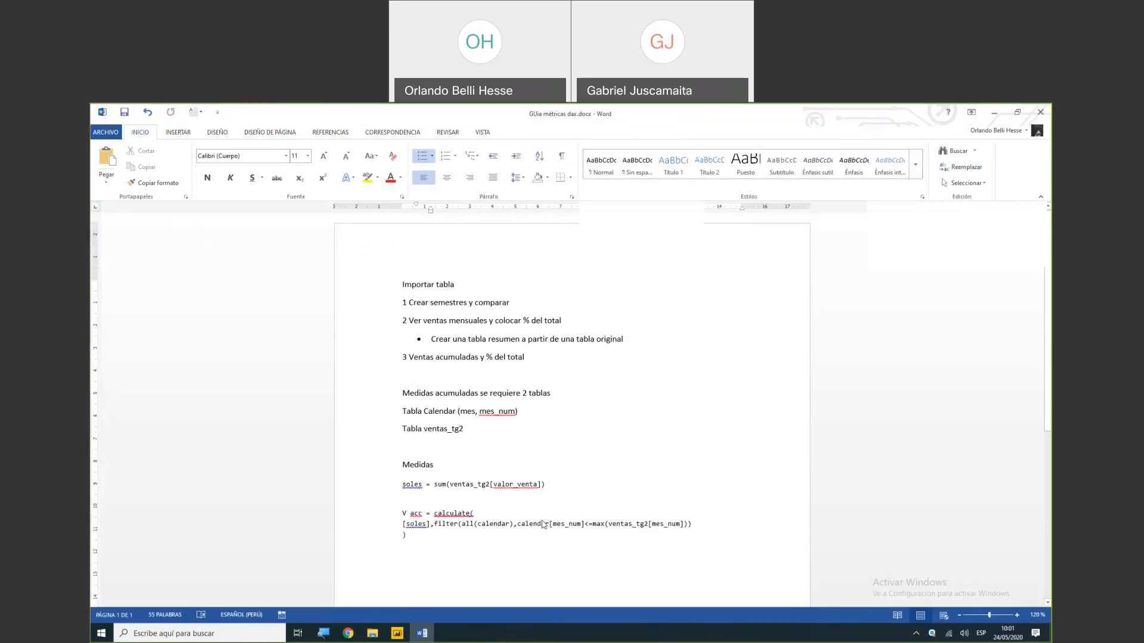
# - Open the Word guide on DAX metrics full screen and highlight the bullet about creating a summary table from an original table
pyautogui.click(423, 634)
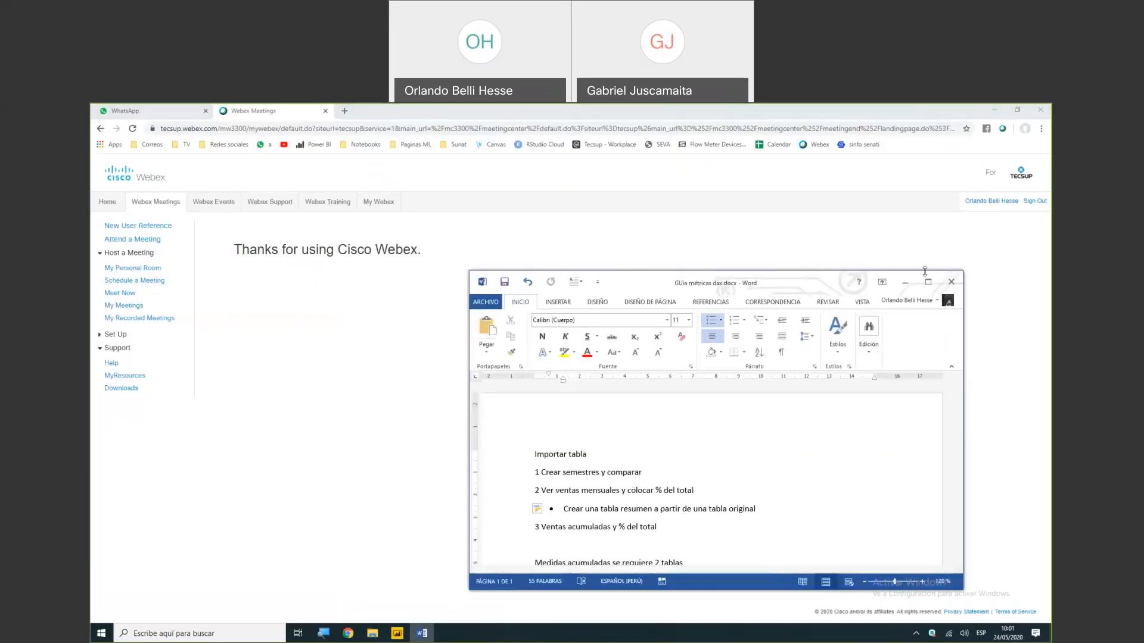
pyautogui.click(928, 283)
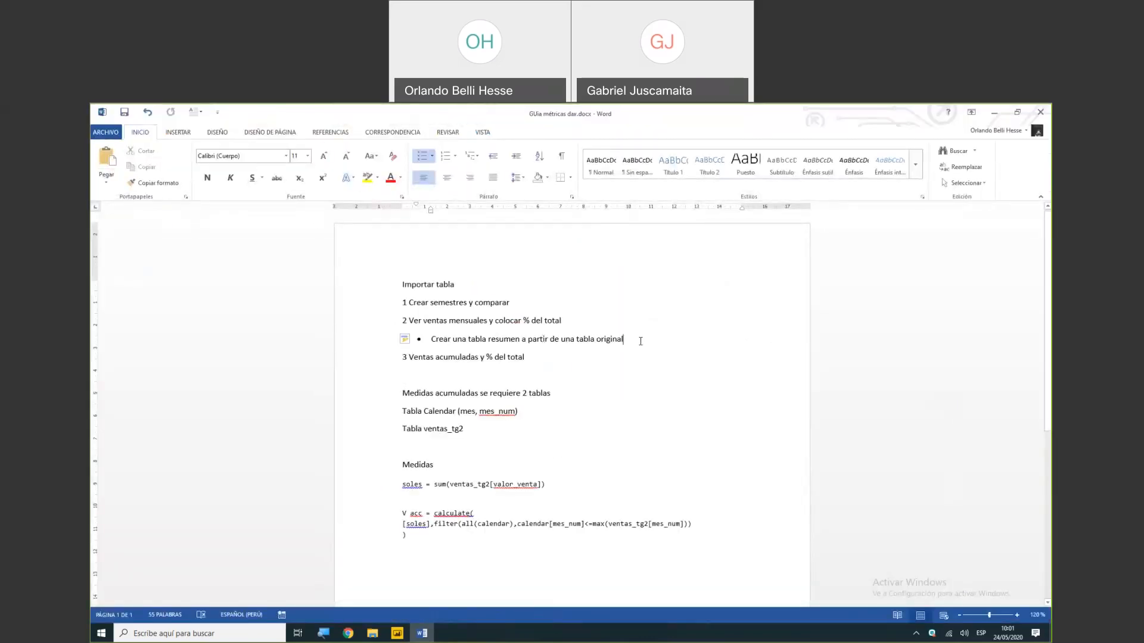
pyautogui.moveTo(637, 343); pyautogui.dragTo(425, 346)
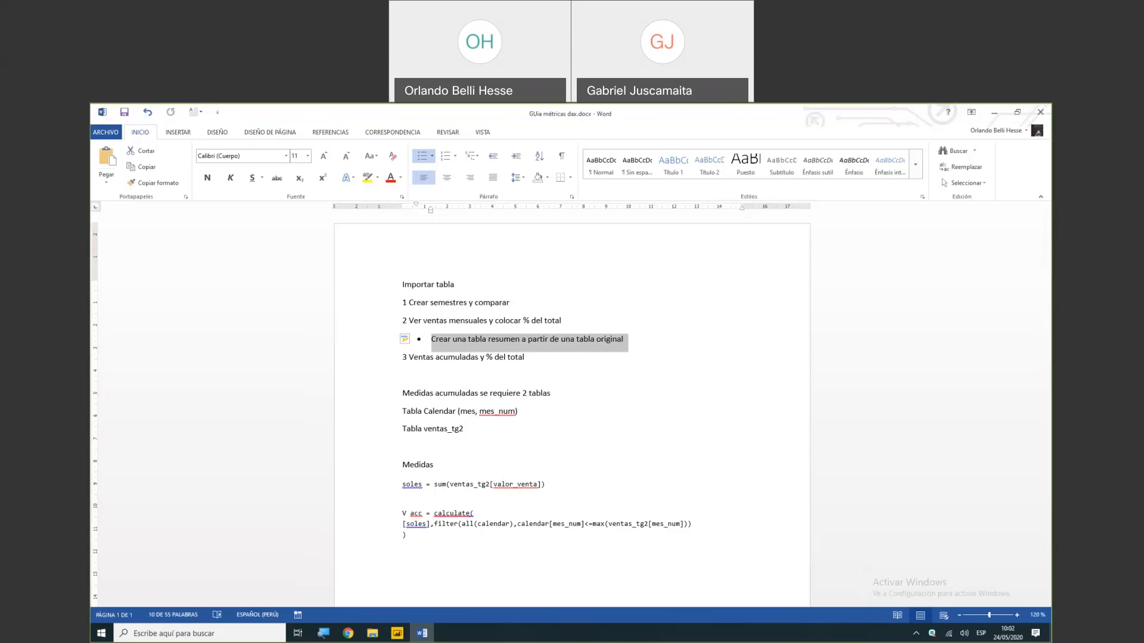
# - Switch to the untitled Power BI Desktop report, dismiss its start screen and collapse the Filters area
pyautogui.click(397, 635)
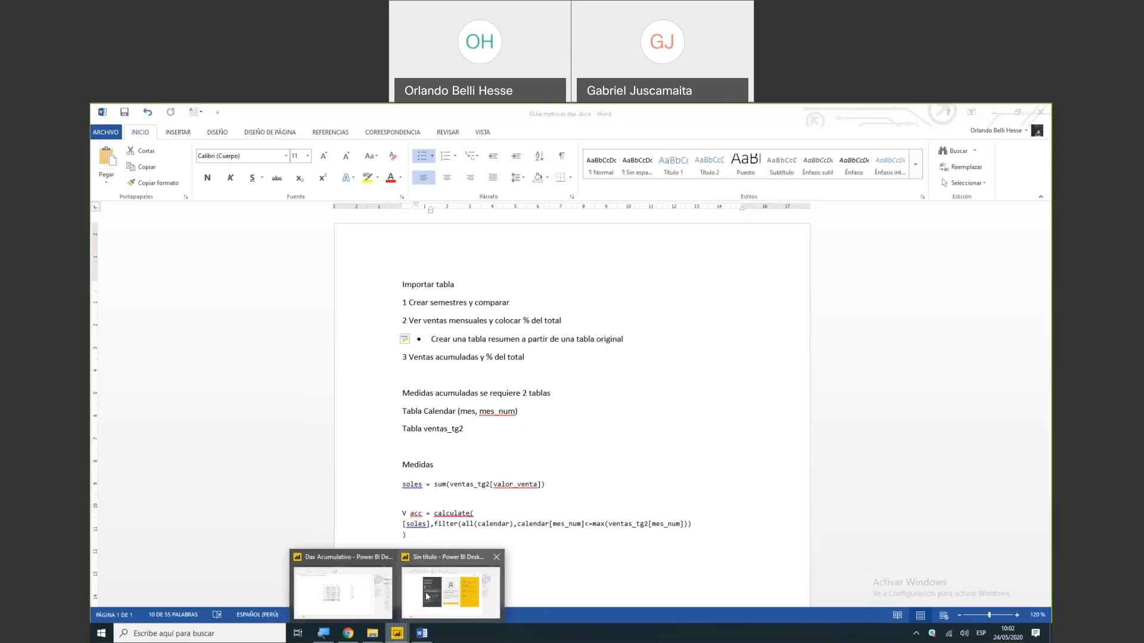
pyautogui.click(426, 597)
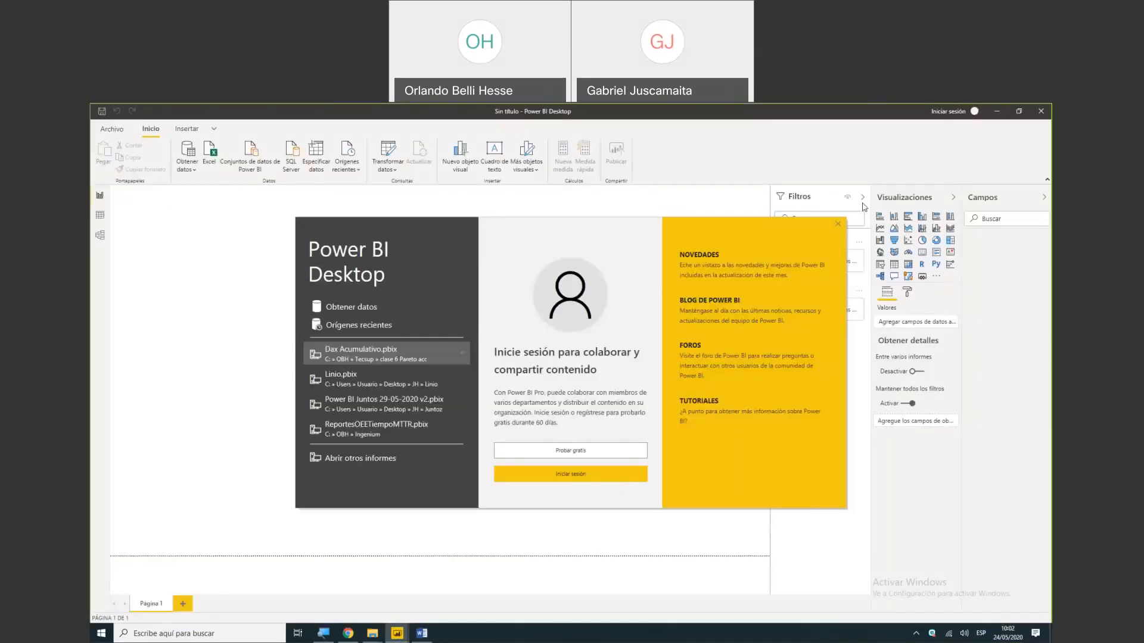
pyautogui.click(837, 225)
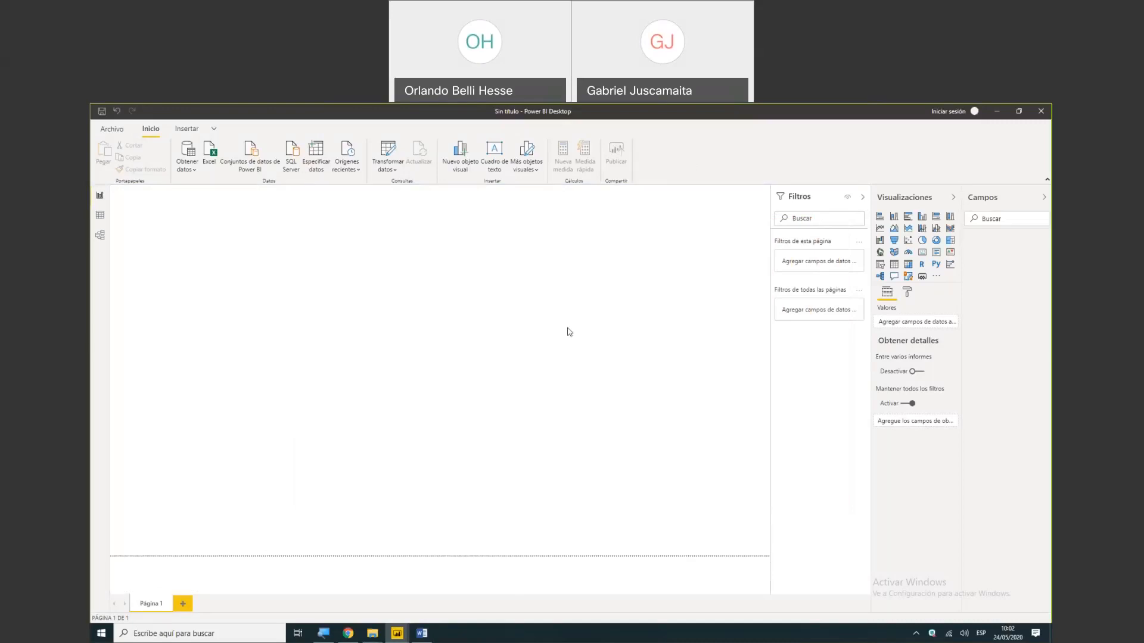
pyautogui.click(863, 200)
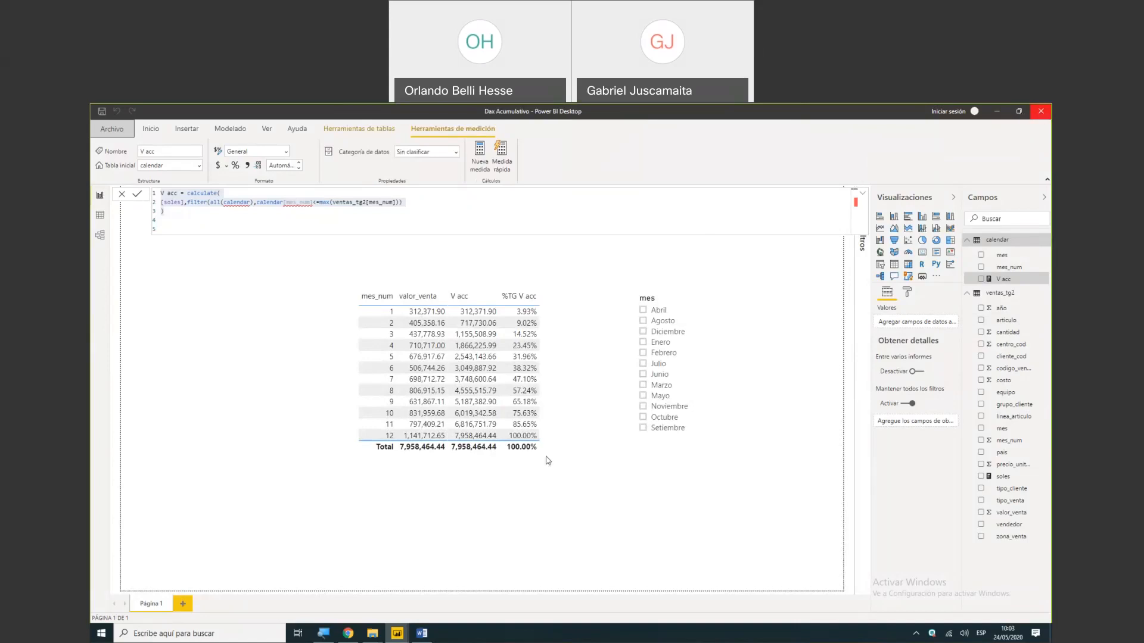
pyautogui.moveTo(405, 634)
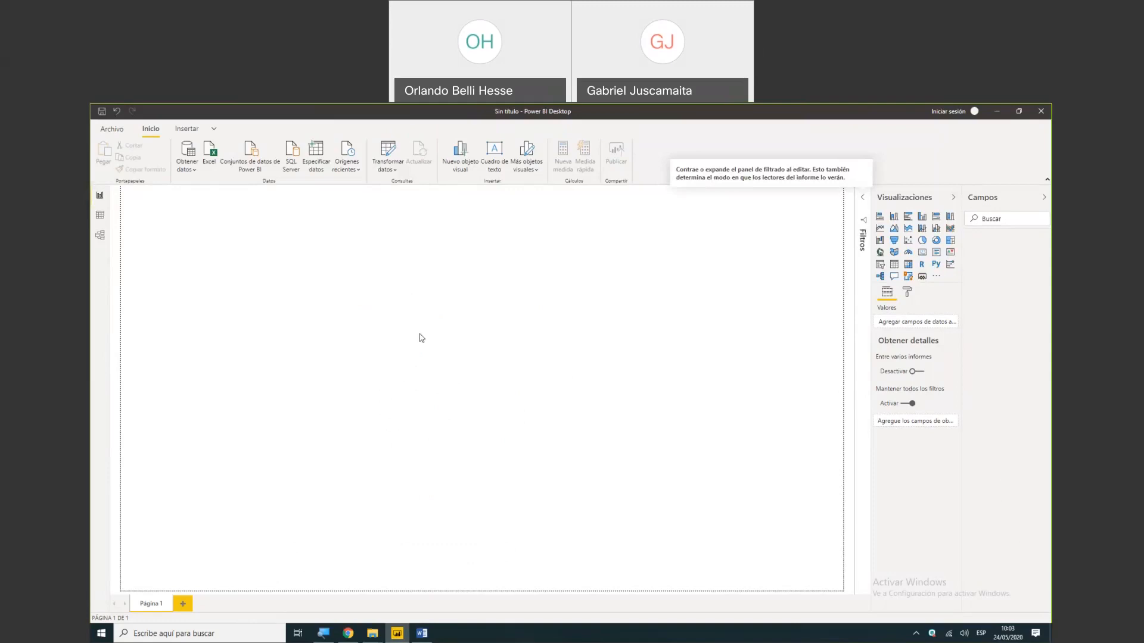
# - Start a Text/CSV data import and browse to the folder C:\OBH\csv
pyautogui.click(191, 171)
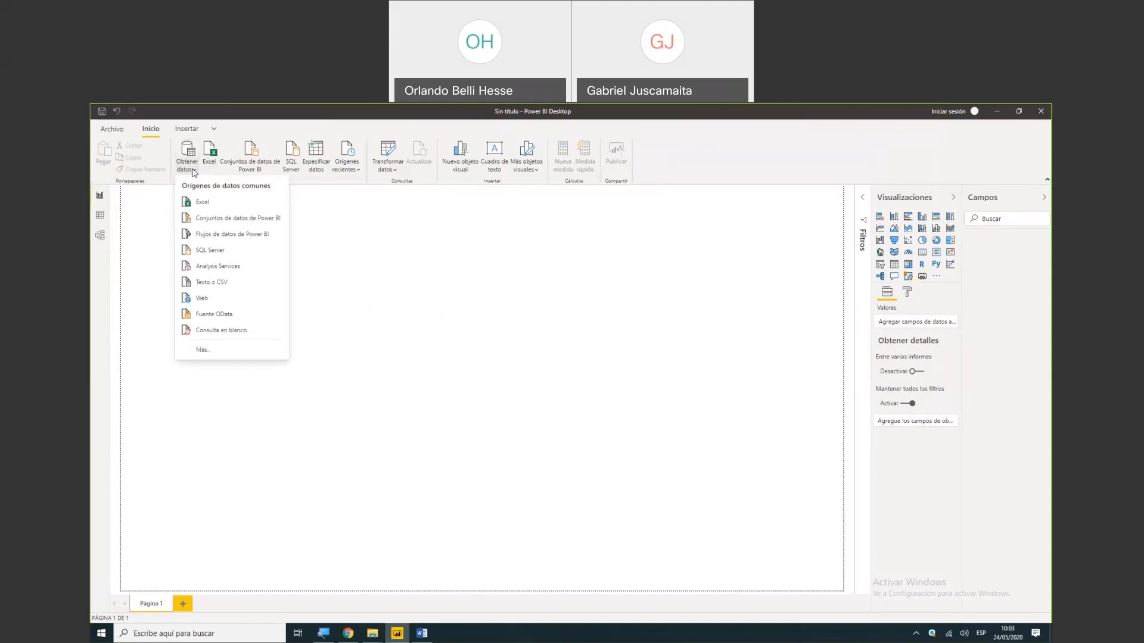
pyautogui.click(216, 283)
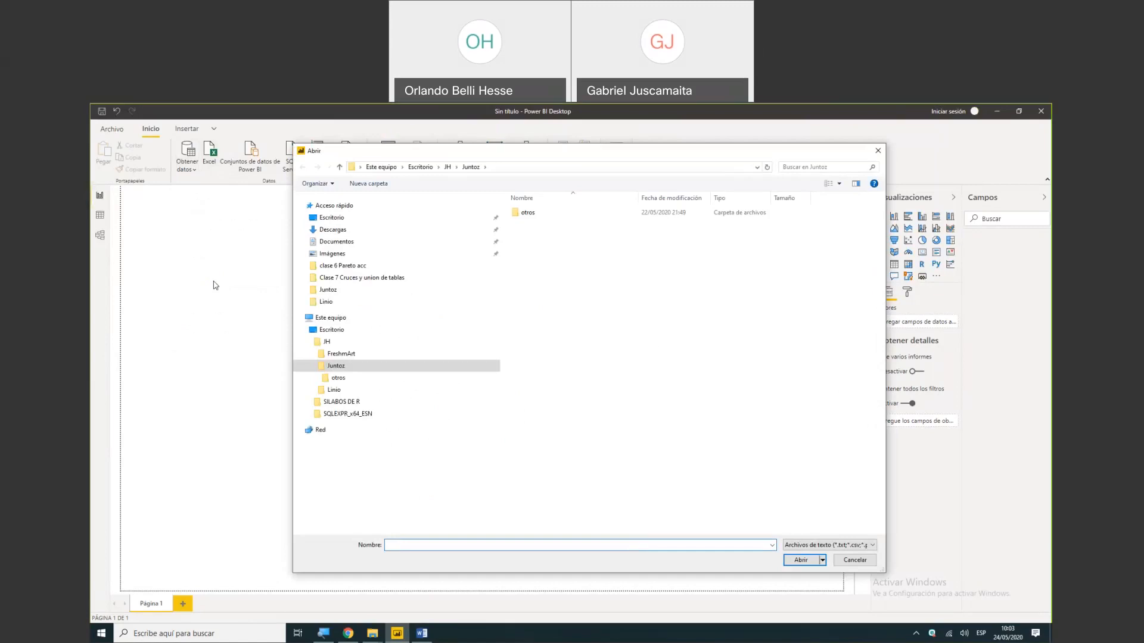
pyautogui.click(527, 167)
pyautogui.write('c:/')
pyautogui.press('Return')
pyautogui.click(562, 246)
pyautogui.doubleClick(561, 245)
pyautogui.click(561, 236)
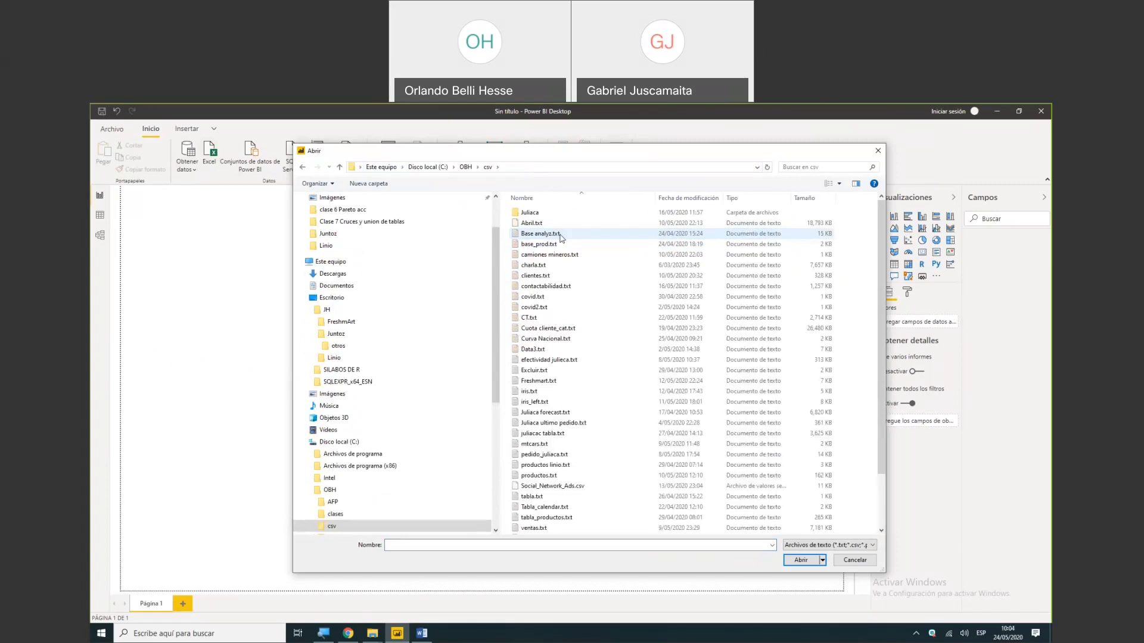
# - Import ventas_tg2.txt and open it for transformation in the Power Query editor
pyautogui.press('v')
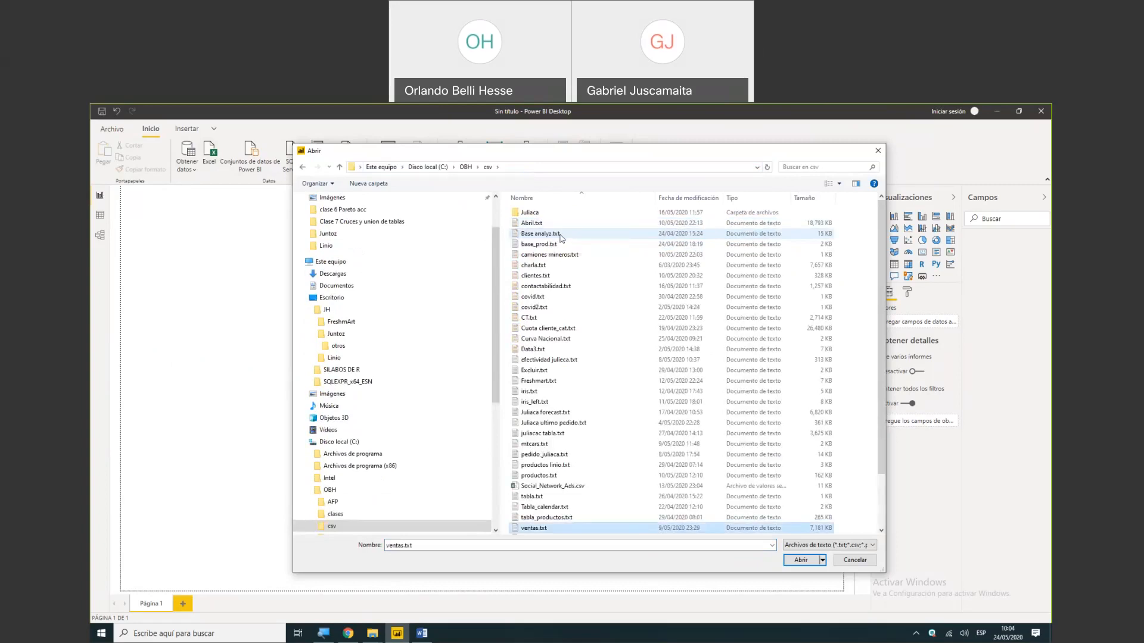
pyautogui.press('v')
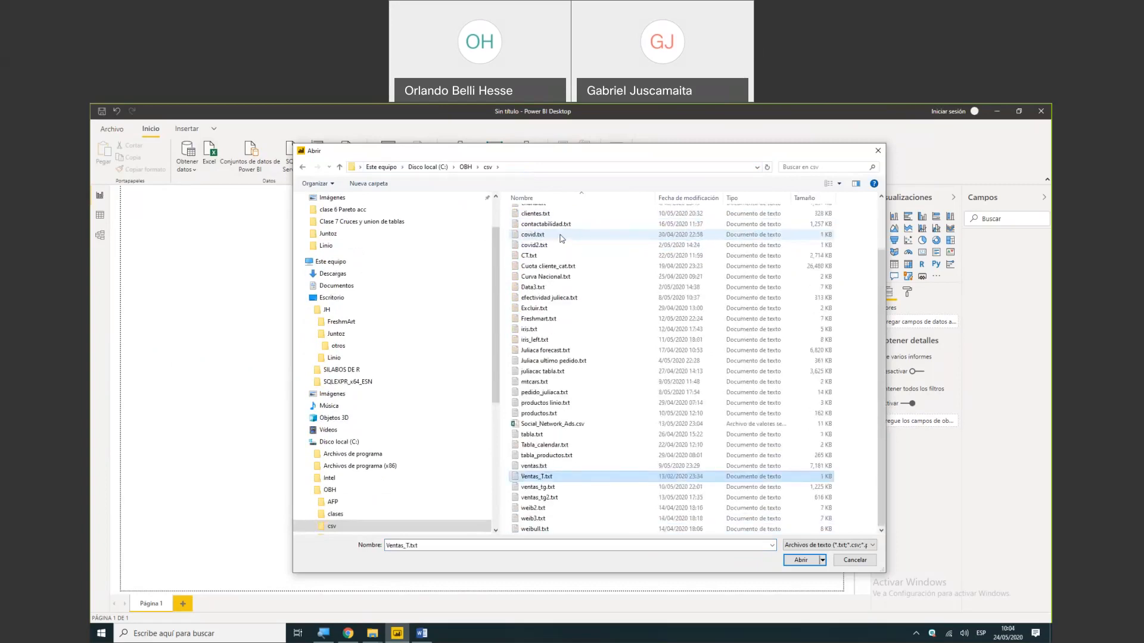
pyautogui.press('v')
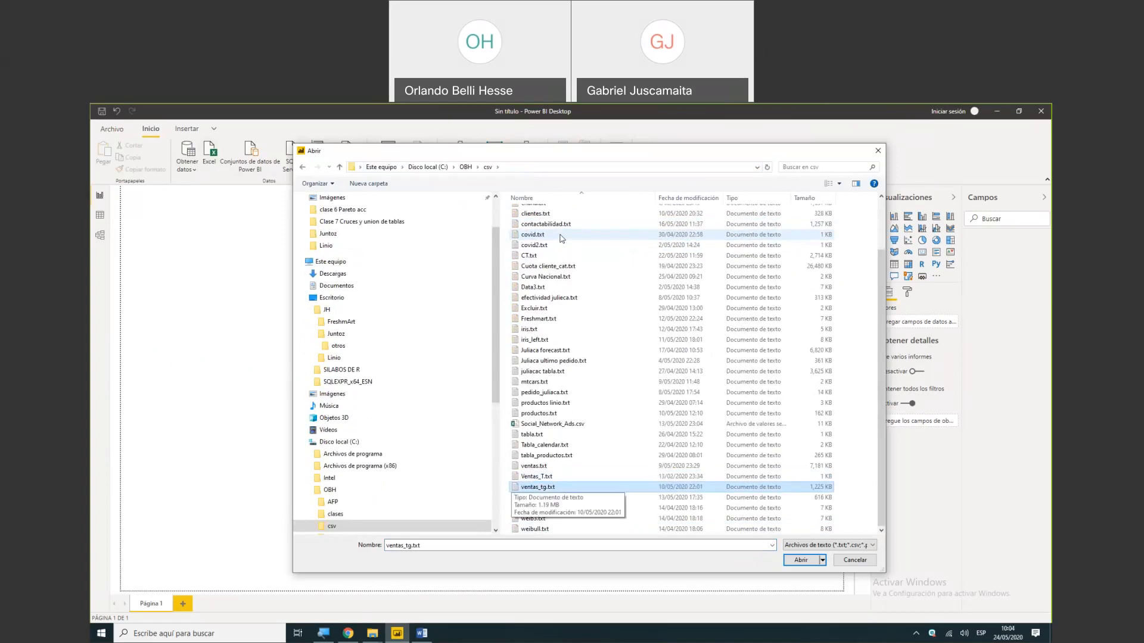
pyautogui.press('v')
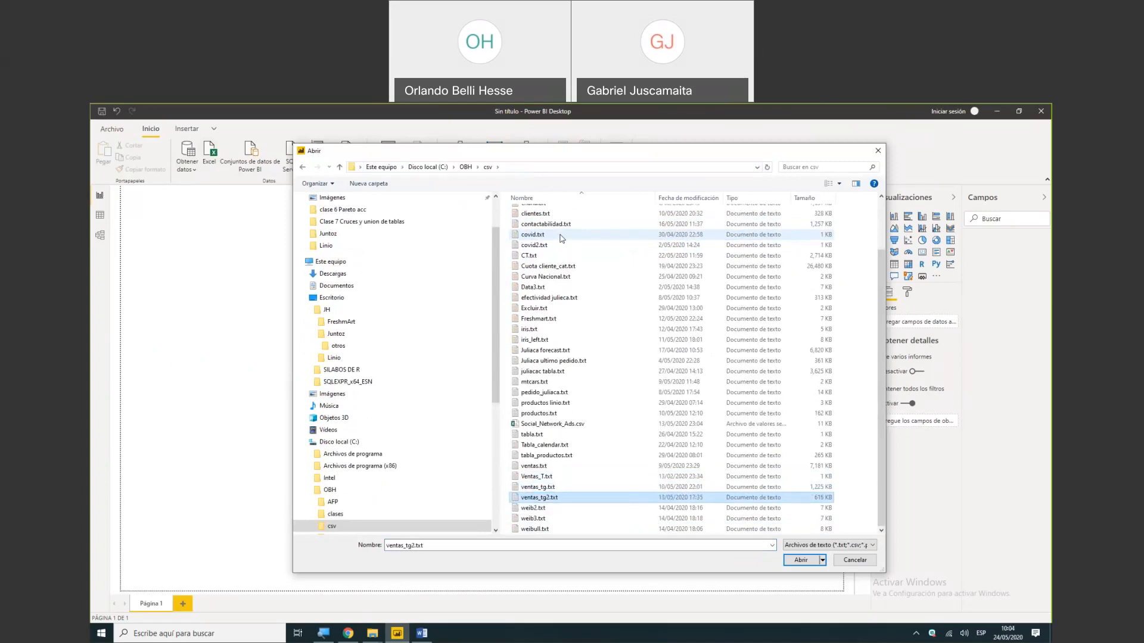
pyautogui.press('Return')
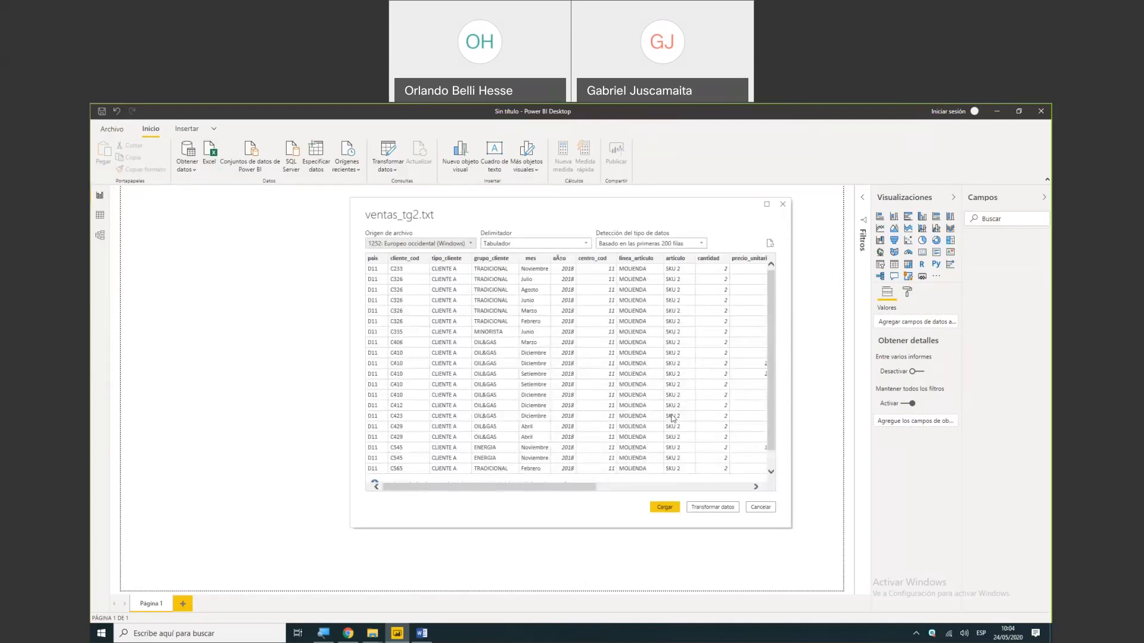
pyautogui.click(709, 508)
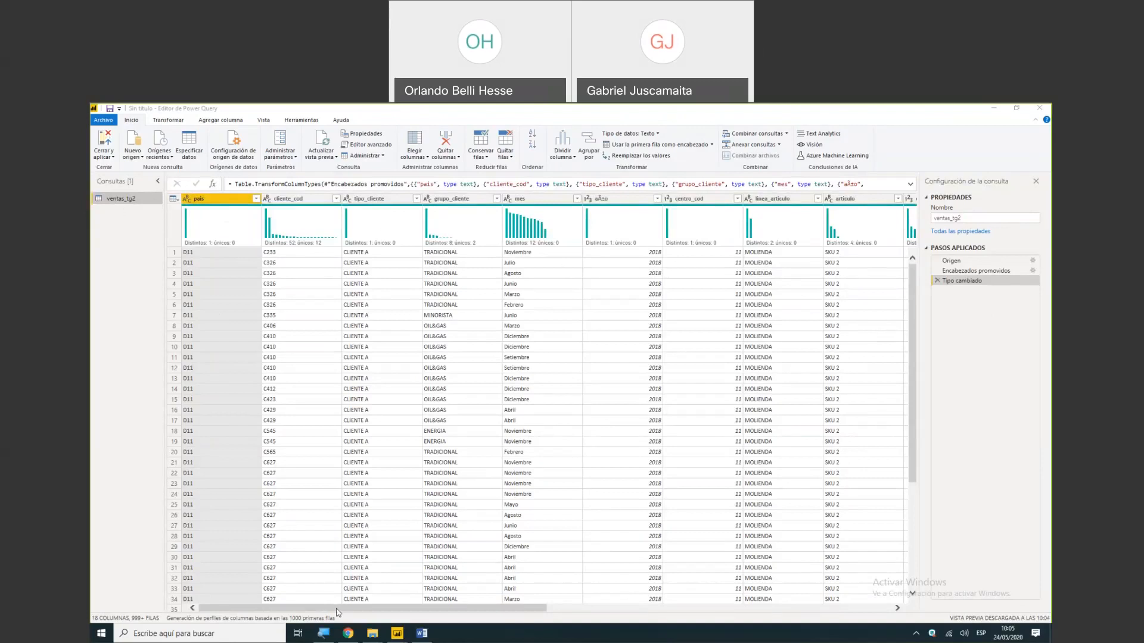
# - Rename the wrongly encoded year column of ventas_tg2 as año
pyautogui.moveTo(337, 609); pyautogui.dragTo(261, 581)
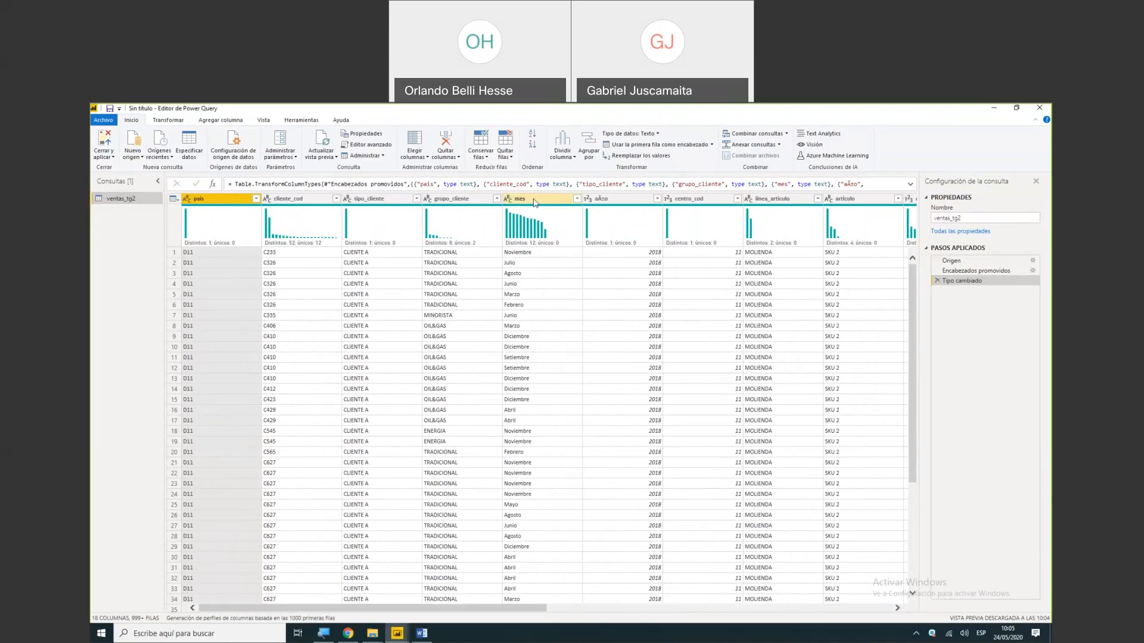
pyautogui.doubleClick(606, 202)
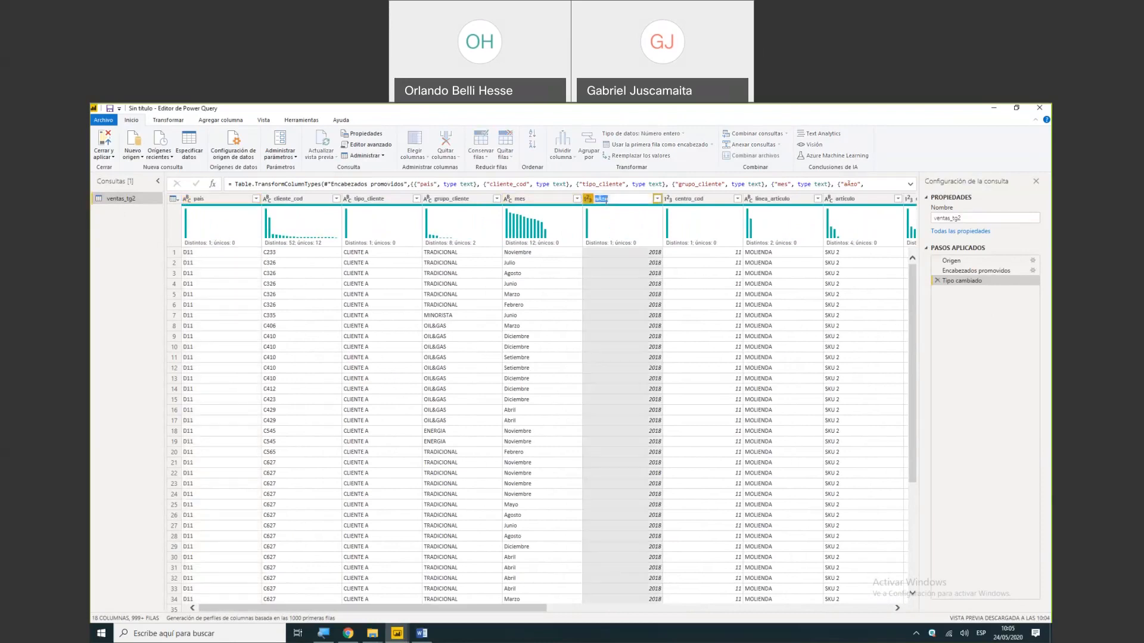
pyautogui.press('BackSpace')
pyautogui.press('BackSpace')
pyautogui.press('BackSpace')
pyautogui.write('ño')
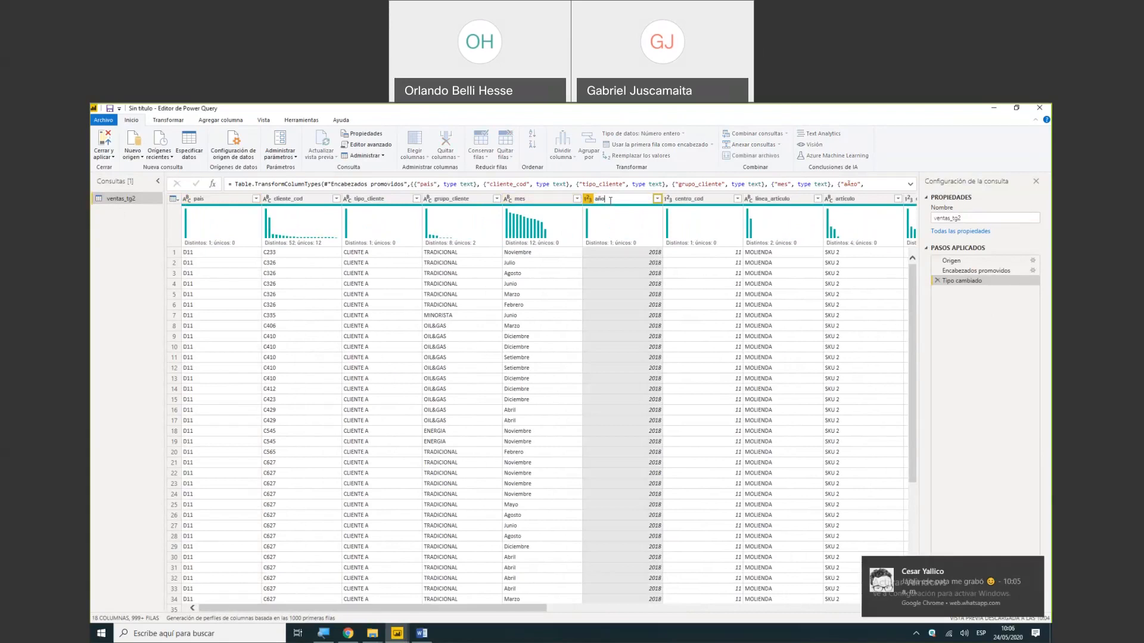
pyautogui.press('Return')
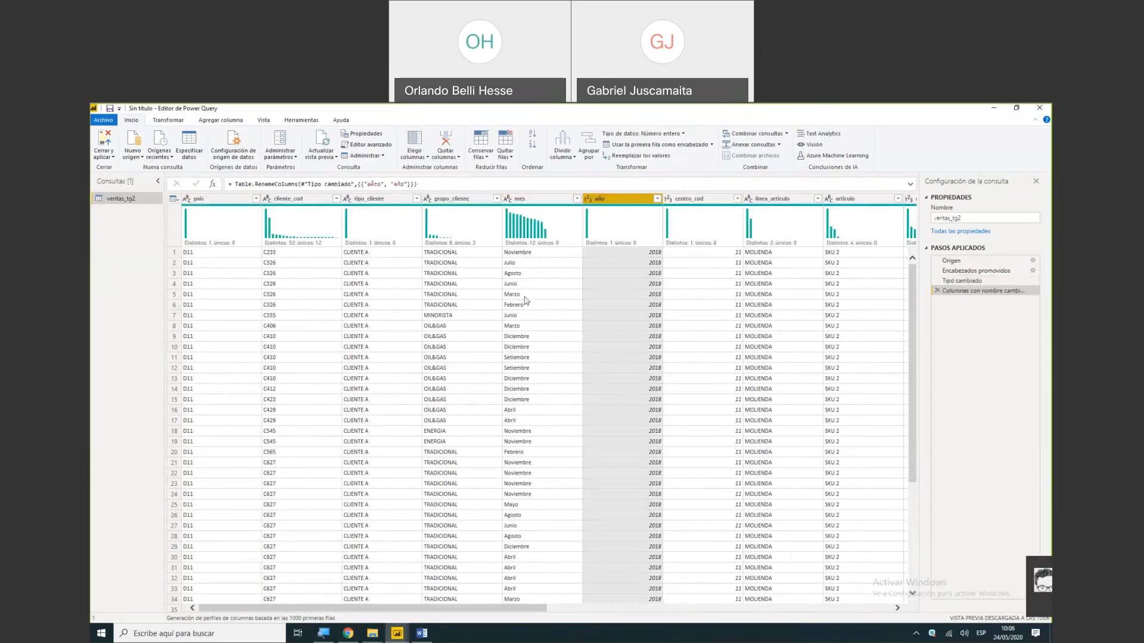
# - Switch to Chrome, close the WhatsApp page and minimize the browser to return to Power Query
pyautogui.click(349, 633)
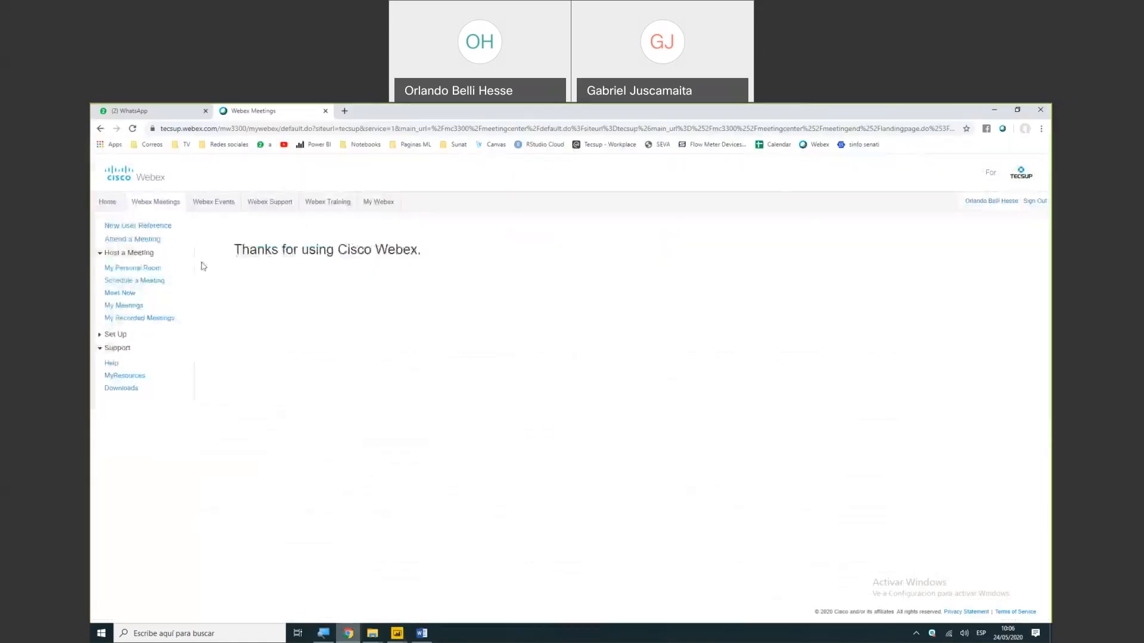
pyautogui.click(206, 110)
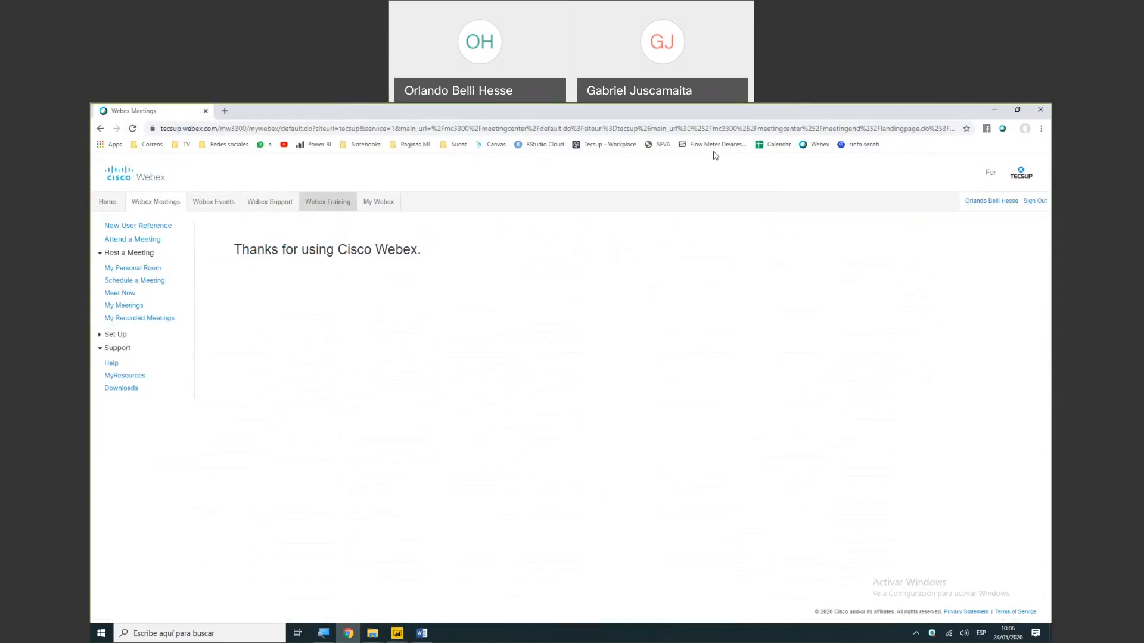
pyautogui.click(993, 112)
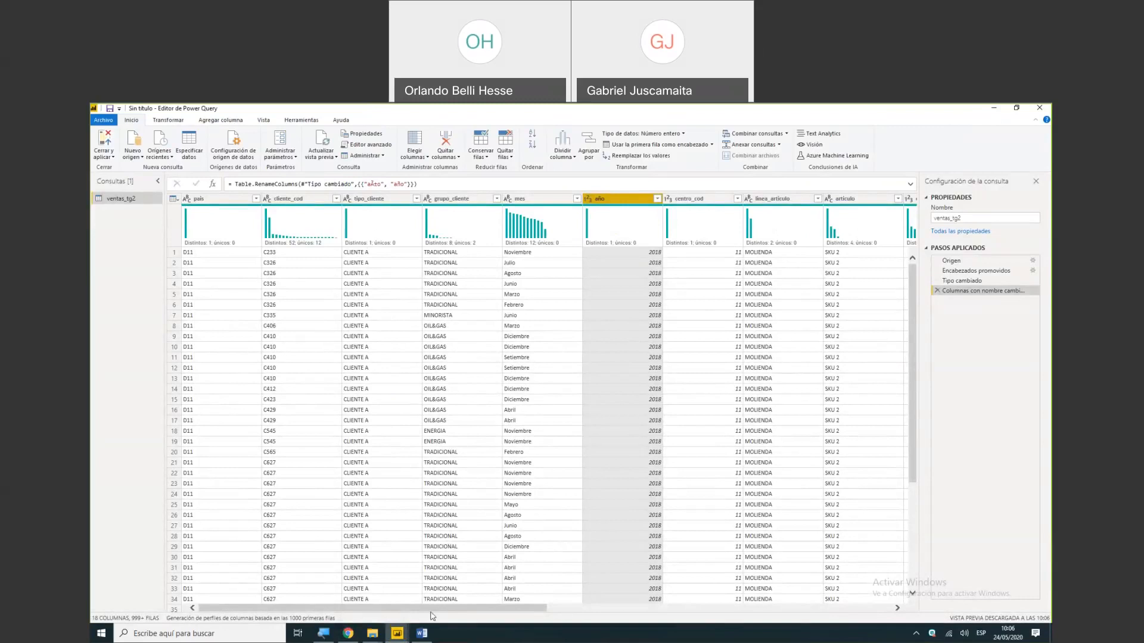
# - List the values of the mes column for reference and start a custom column named mes_num
pyautogui.moveTo(432, 613); pyautogui.dragTo(791, 579)
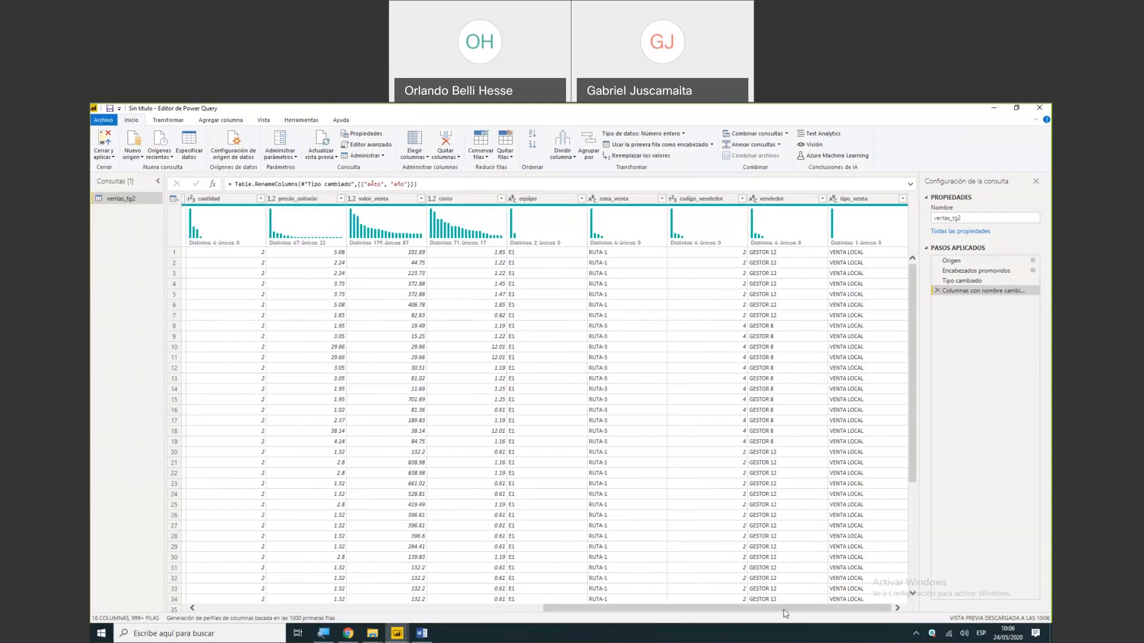
pyautogui.moveTo(785, 613); pyautogui.dragTo(513, 589)
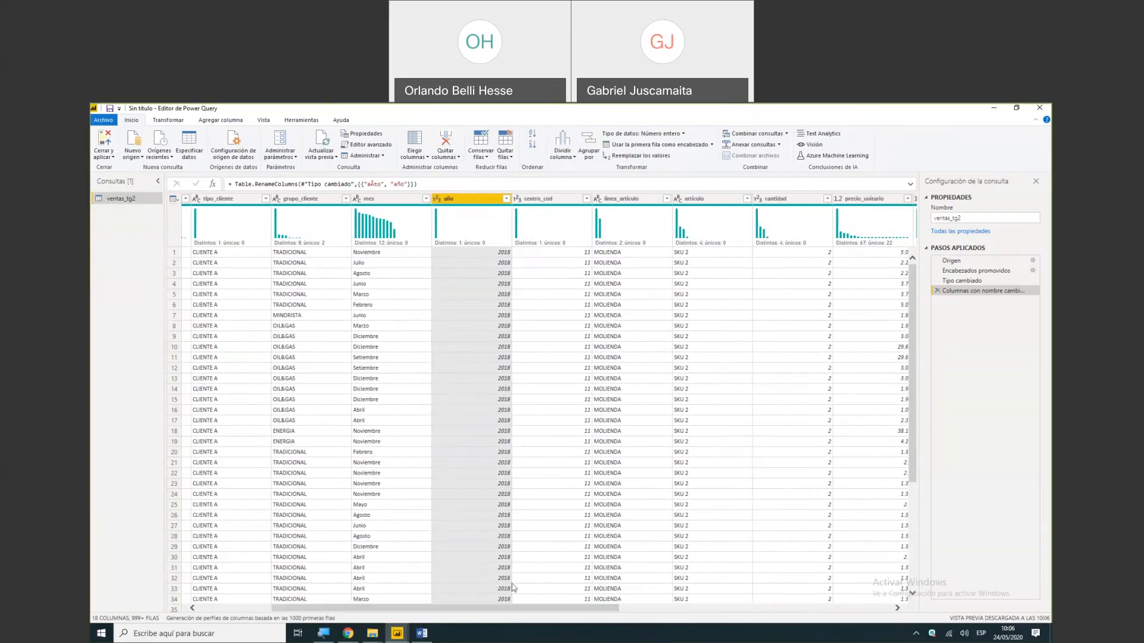
pyautogui.click(383, 231)
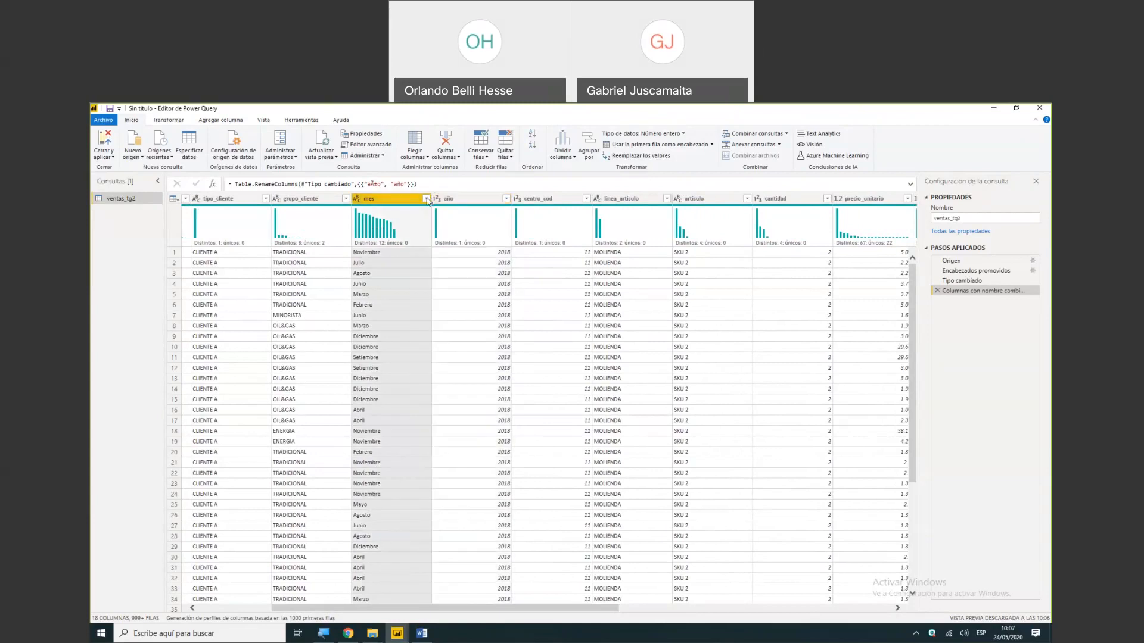
pyautogui.click(427, 199)
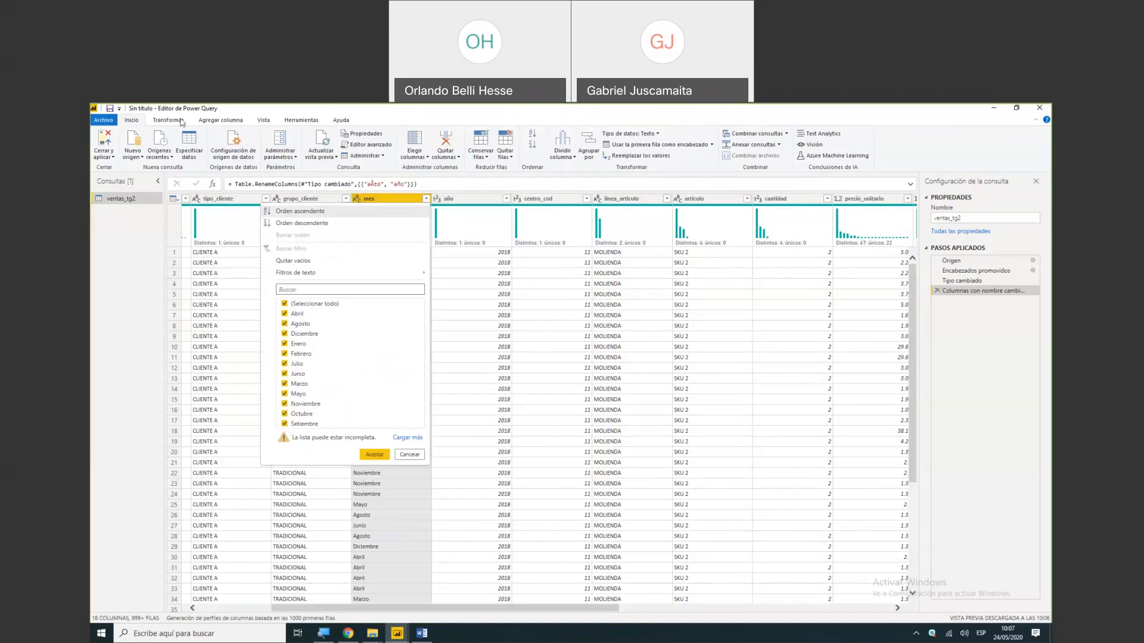
pyautogui.click(214, 122)
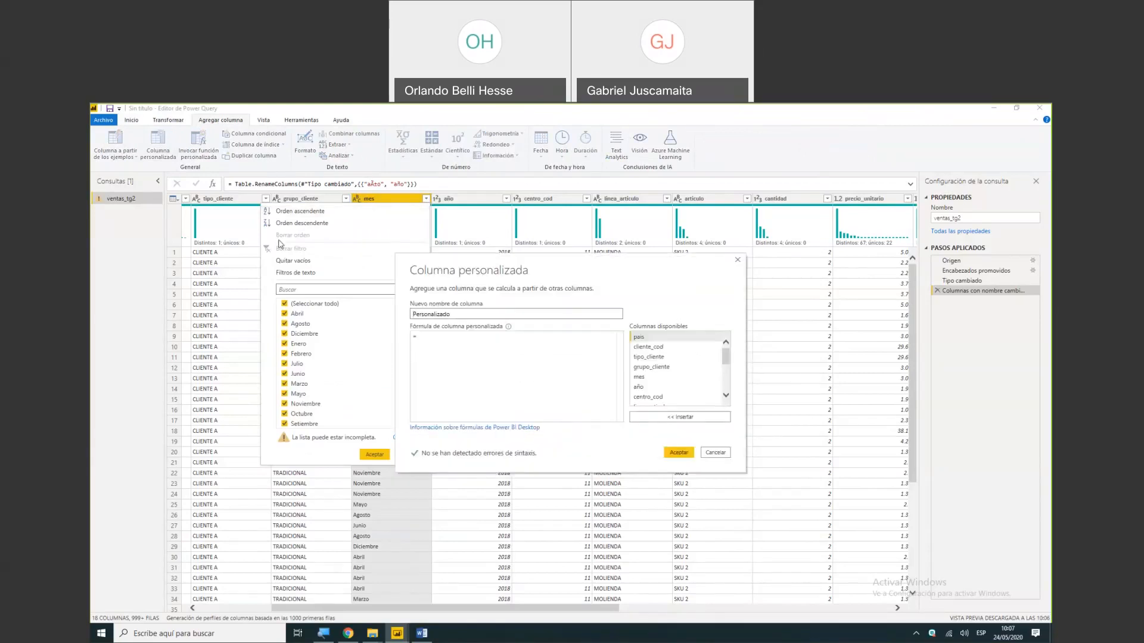
pyautogui.moveTo(476, 314); pyautogui.dragTo(307, 322)
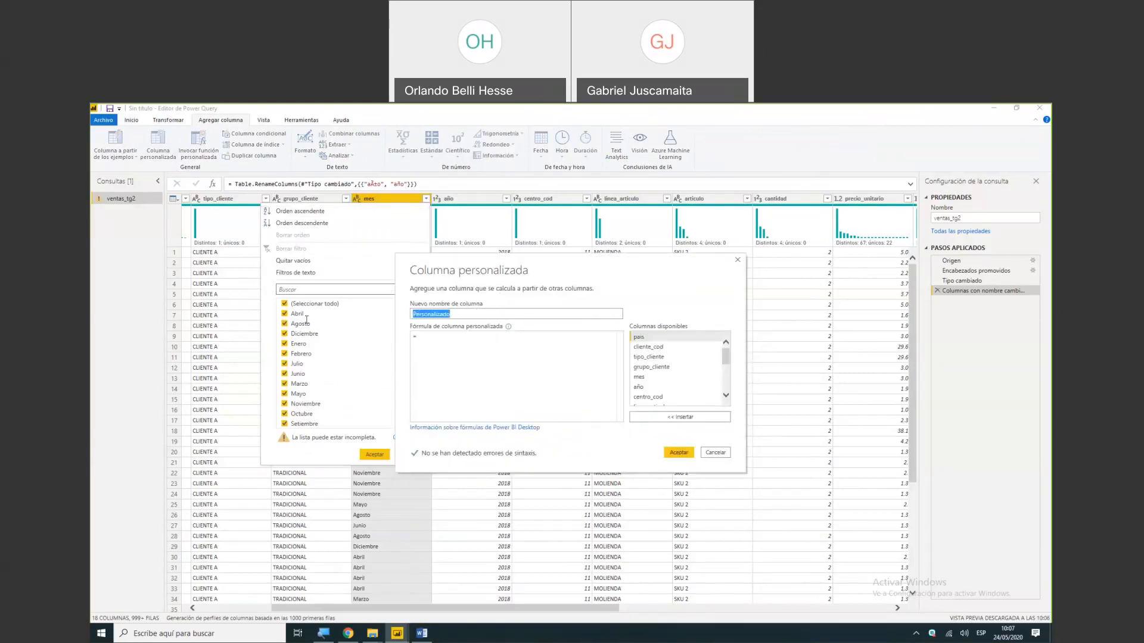
pyautogui.write('mes_num')
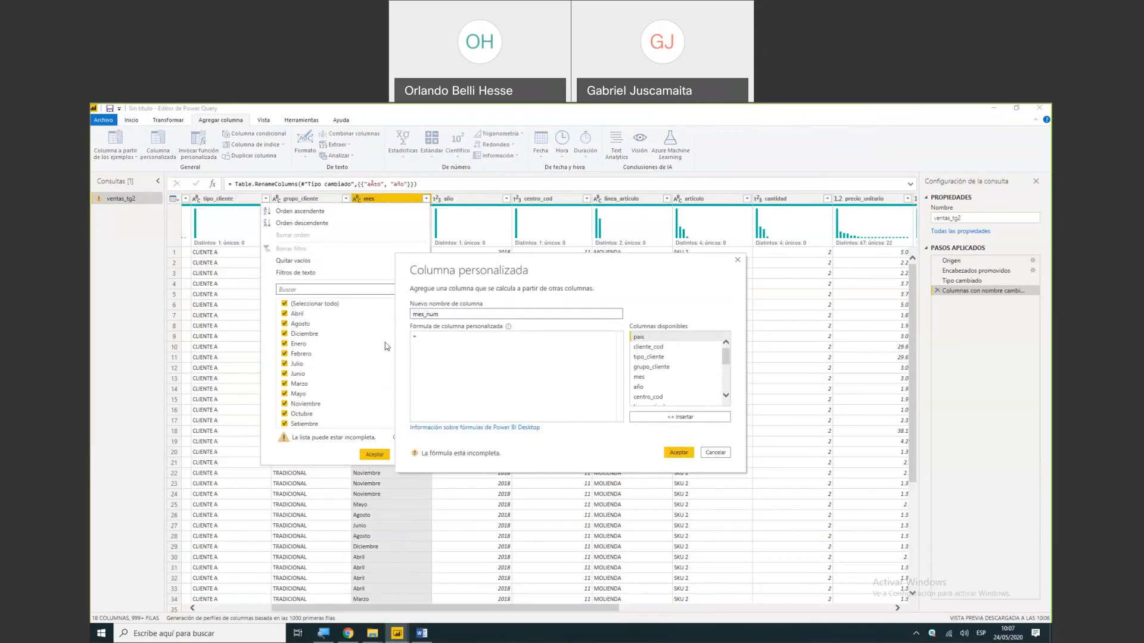
# - Begin the mes_num formula with the condition if [mes]="Enero" then 1
pyautogui.click(432, 339)
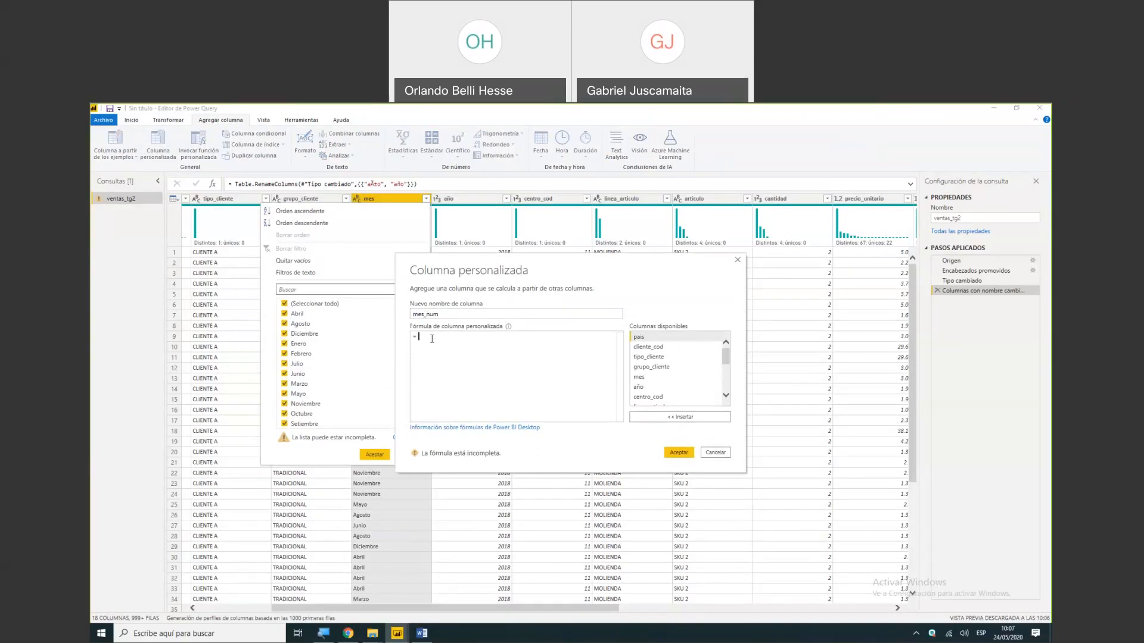
pyautogui.write('if')
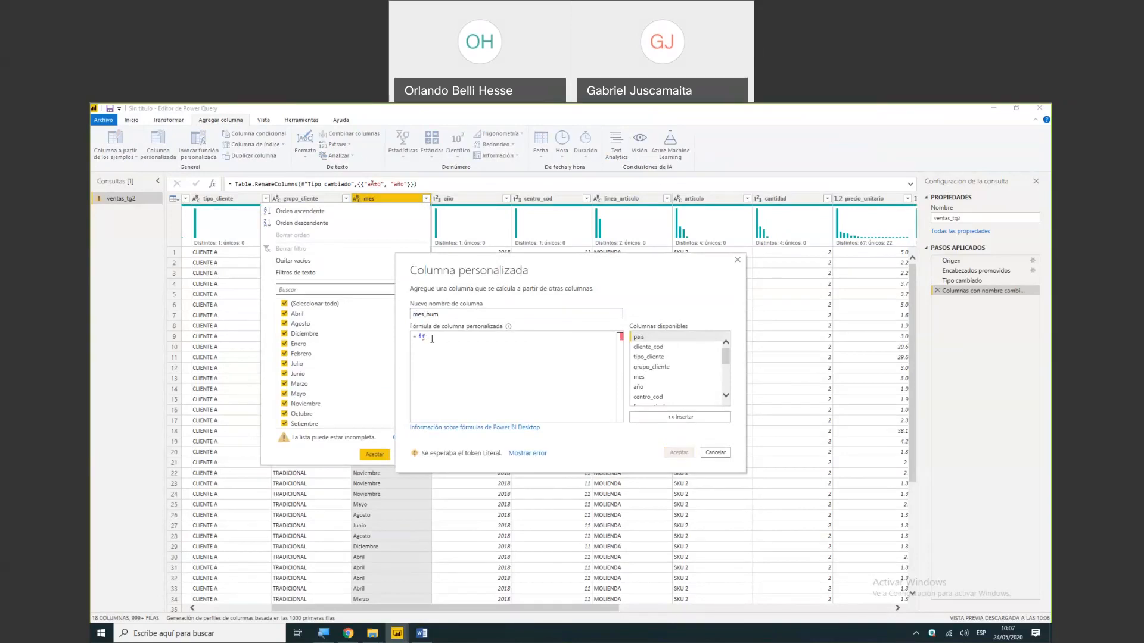
pyautogui.doubleClick(640, 379)
pyautogui.write('=""')
pyautogui.write('Enero"')
pyautogui.write(' then')
pyautogui.write(' 1')
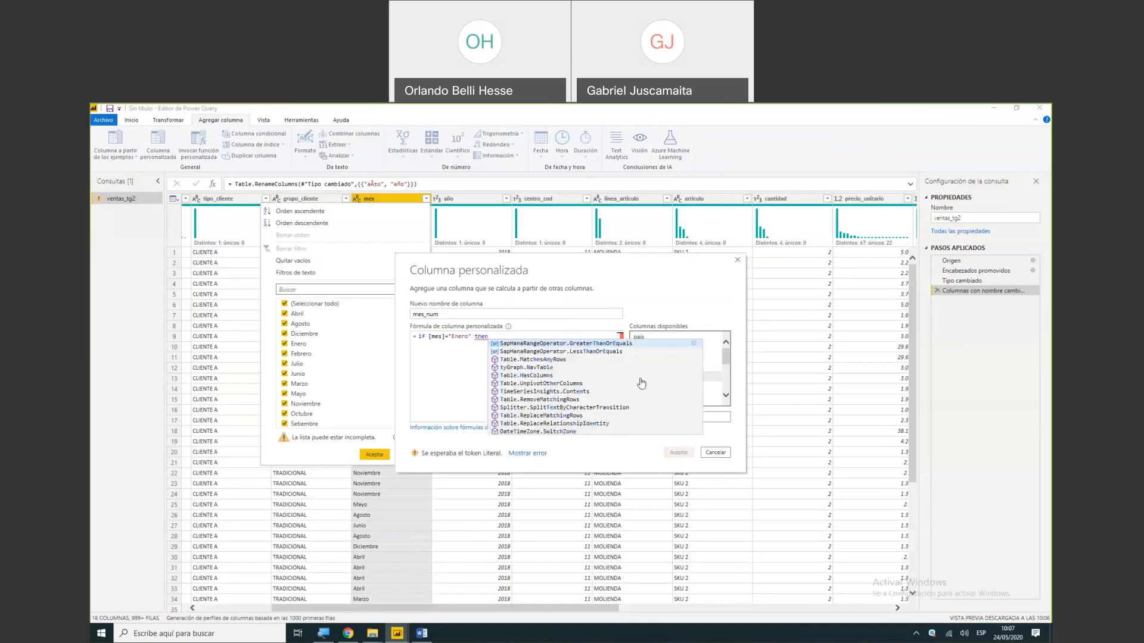
# - Add a second line to the mes_num formula: else if [mes]="Febrero" then 2
pyautogui.press('Return')
pyautogui.write('e')
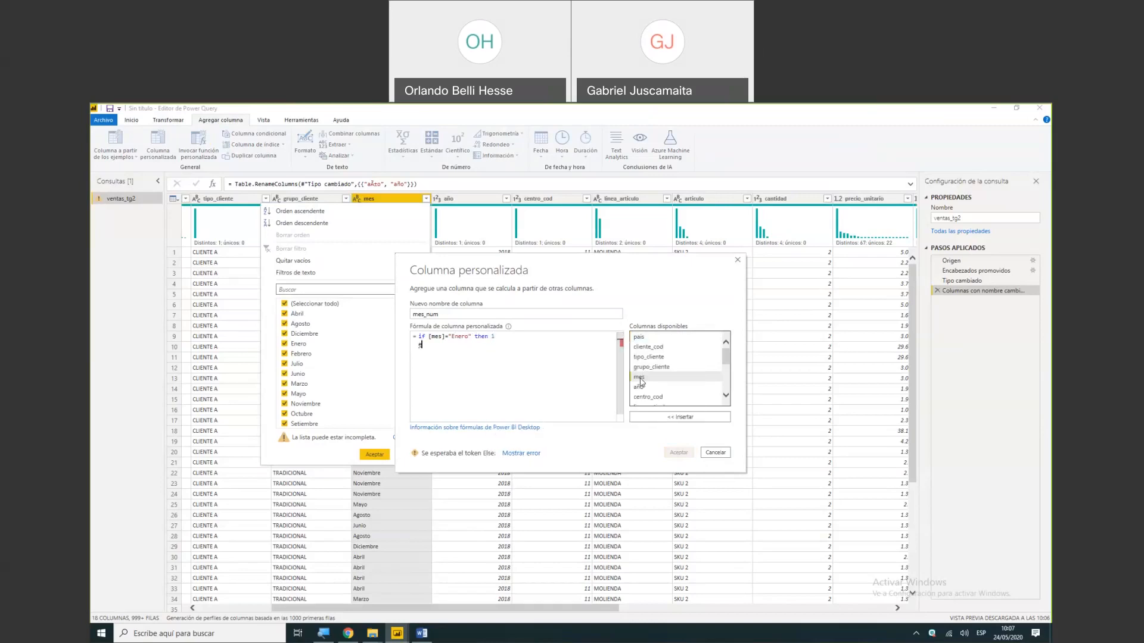
pyautogui.write('lse if [mes]')
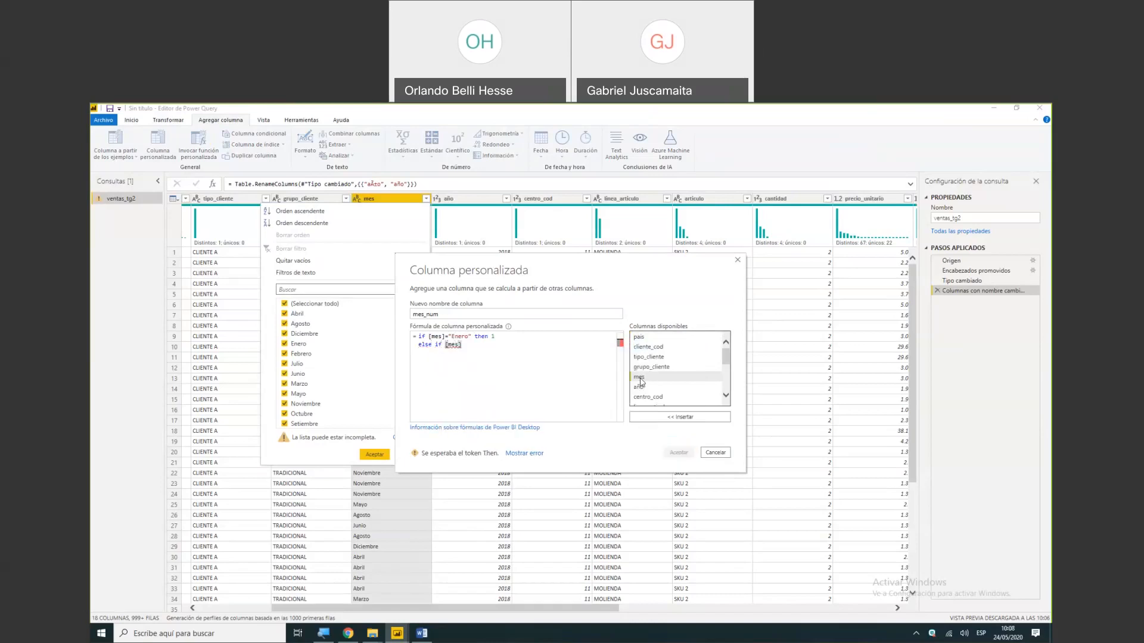
pyautogui.write('="Febrero" then 2')
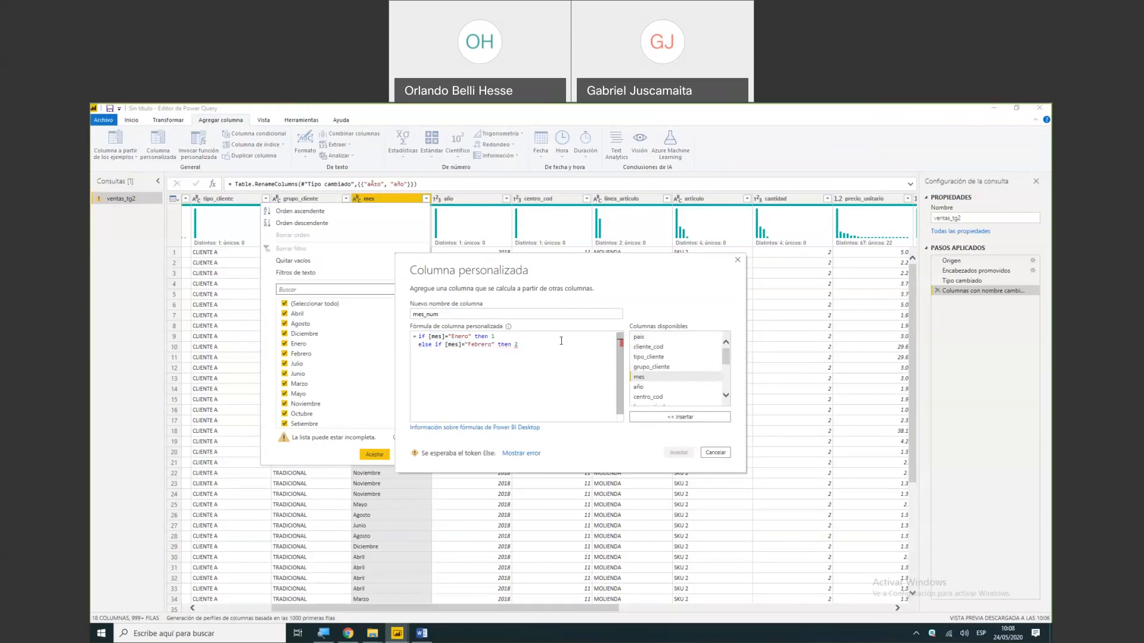
# - Copy the Febrero condition into nine more lines below it and close the formula with else 12
pyautogui.moveTo(518, 344); pyautogui.dragTo(420, 344)
pyautogui.hotkey('ctrl', 'c')
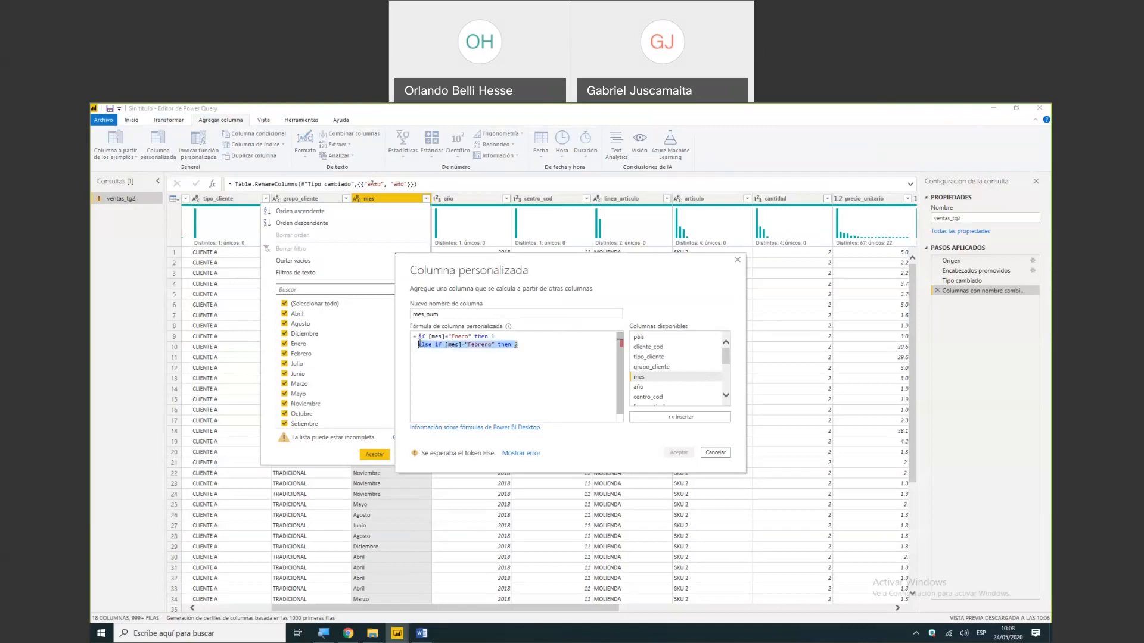
pyautogui.press('Right')
pyautogui.press('Return')
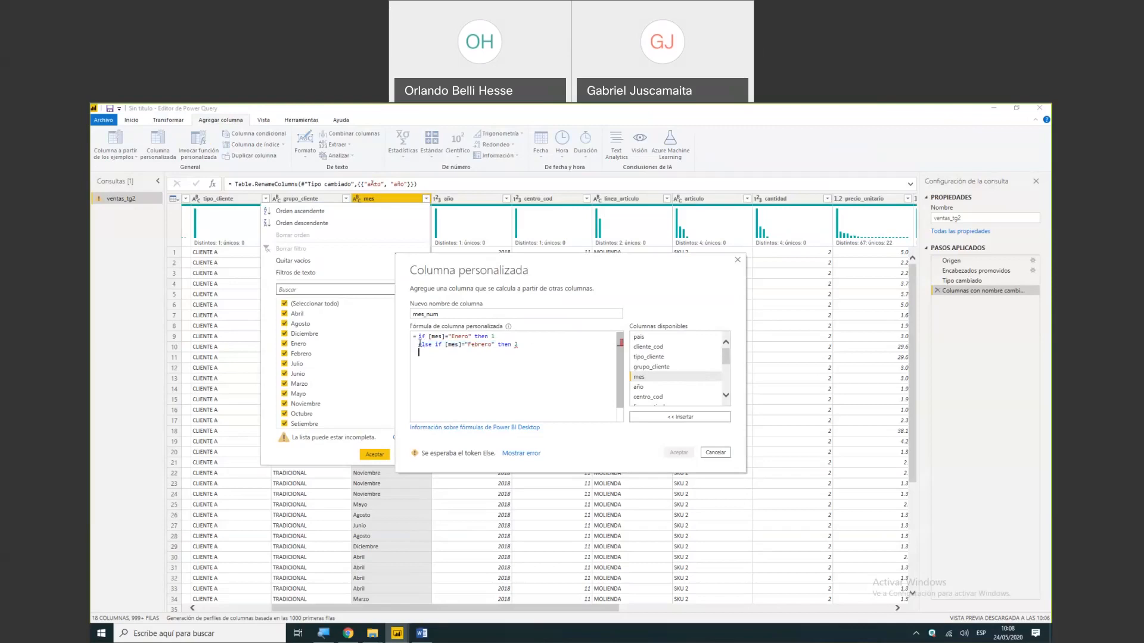
pyautogui.hotkey('ctrl', 'v')
pyautogui.press('Return')
pyautogui.hotkey('ctrl', 'v')
pyautogui.press('Return')
pyautogui.hotkey('ctrl', 'v')
pyautogui.hotkey('ctrl', 'v')
pyautogui.press('Return')
pyautogui.hotkey('ctrl', 'v')
pyautogui.press('Return')
pyautogui.hotkey('ctrl', 'v')
pyautogui.press('Return')
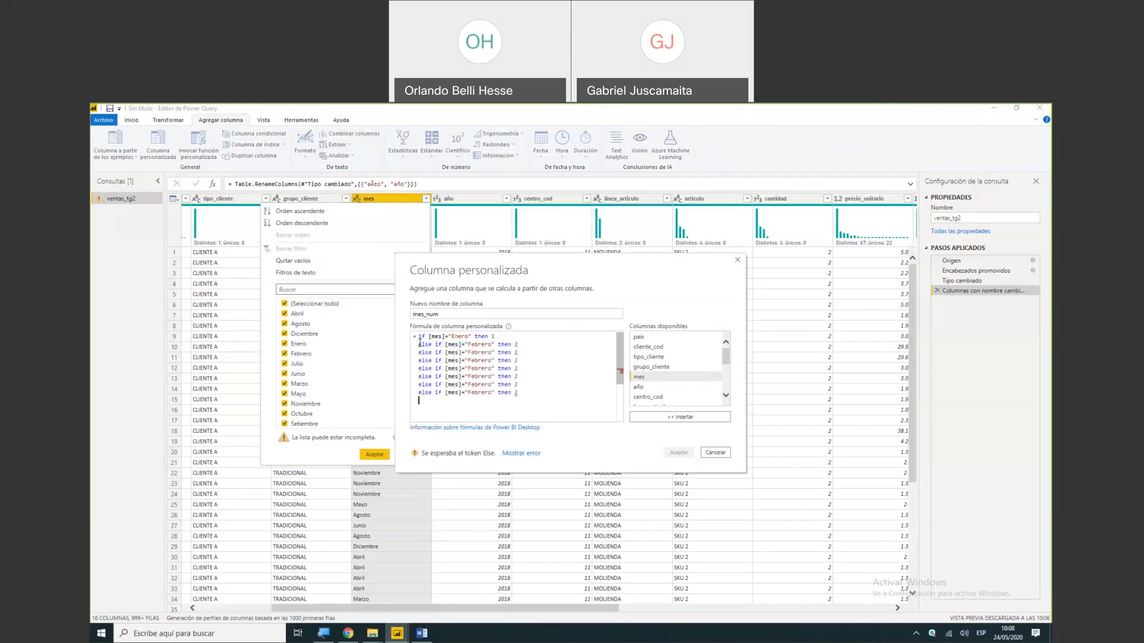
pyautogui.hotkey('ctrl', 'v')
pyautogui.press('Return')
pyautogui.hotkey('ctrl', 'v')
pyautogui.press('Return')
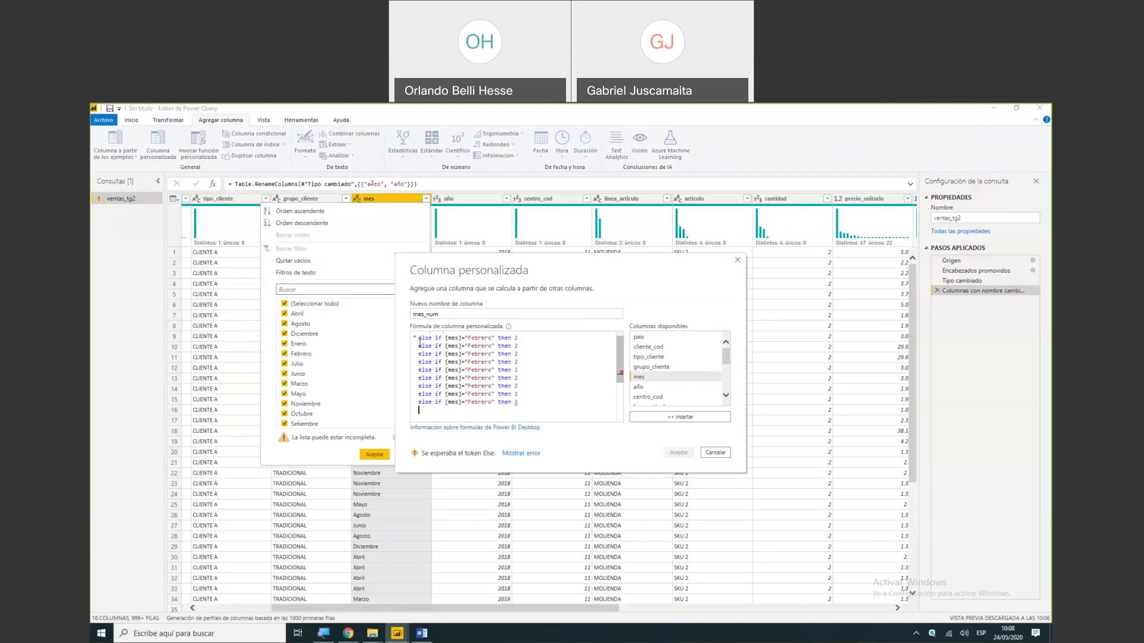
pyautogui.write('else 12')
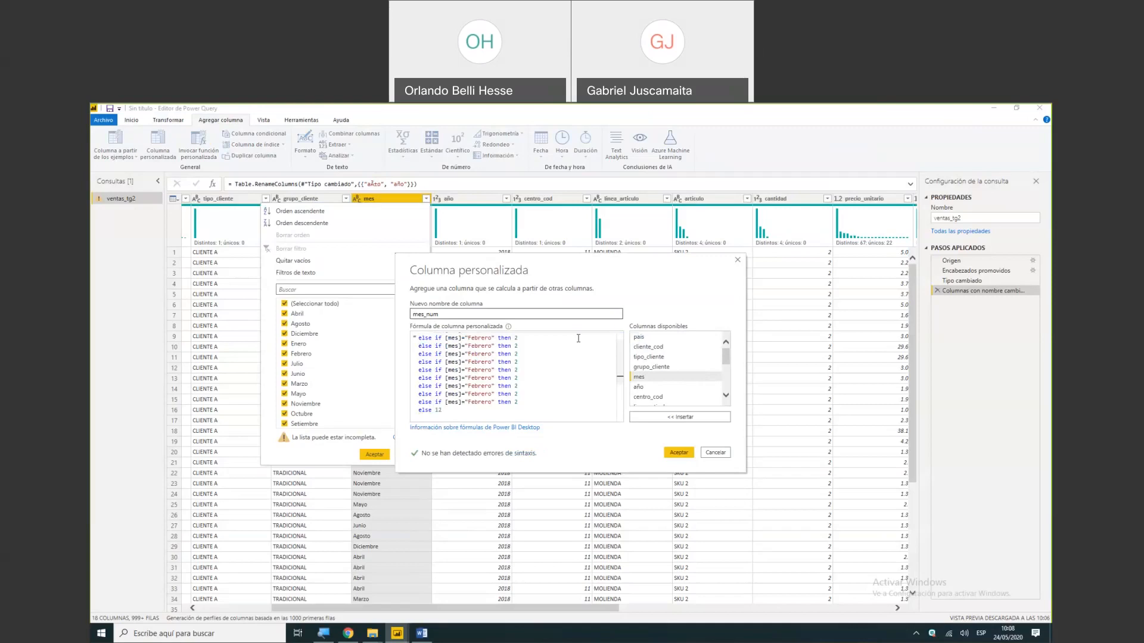
# - Change the first copied Febrero condition to return 3 for "Marzo"
pyautogui.moveTo(618, 375); pyautogui.dragTo(618, 368)
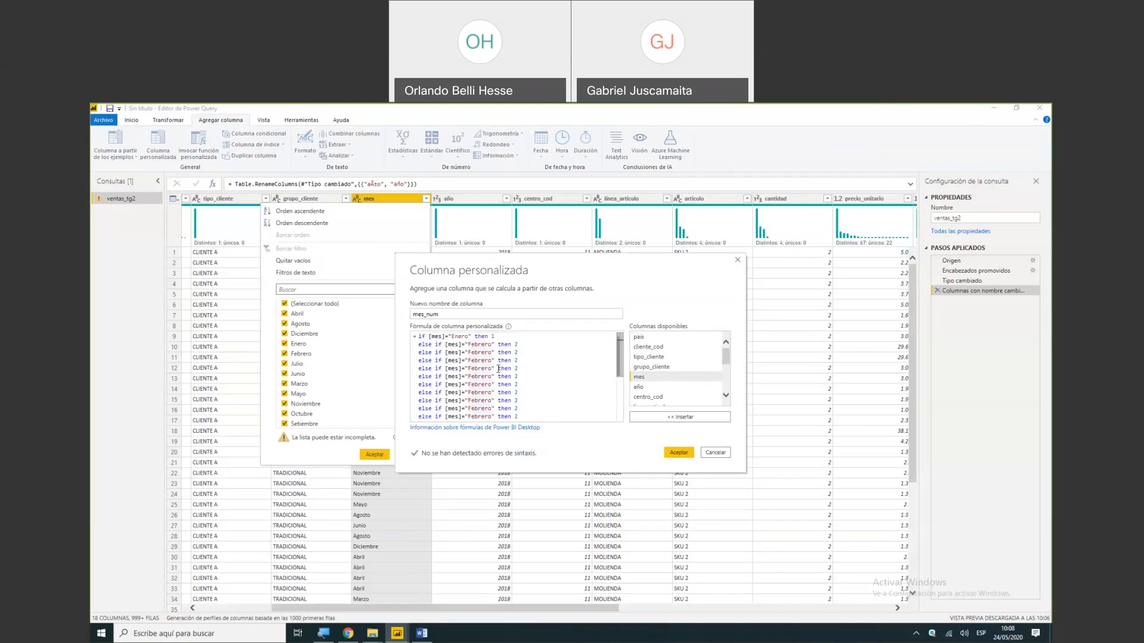
pyautogui.press('BackSpace')
pyautogui.press('BackSpace')
pyautogui.press('BackSpace')
pyautogui.press('BackSpace')
pyautogui.press('BackSpace')
pyautogui.press('BackSpace')
pyautogui.press('BackSpace')
pyautogui.write('Marzo')
pyautogui.press('End')
pyautogui.press('BackSpace')
pyautogui.write('3')
# - Renumber the results of the remaining eight copied Febrero conditions consecutively from 4 to 11
pyautogui.press('Down')
pyautogui.press('End')
pyautogui.press('BackSpace')
pyautogui.write('4')
pyautogui.press('Down')
pyautogui.press('End')
pyautogui.press('BackSpace')
pyautogui.write('5')
pyautogui.press('Down')
pyautogui.press('End')
pyautogui.press('BackSpace')
pyautogui.write('6')
pyautogui.press('Down')
pyautogui.press('End')
pyautogui.press('BackSpace')
pyautogui.write('7')
pyautogui.press('Down')
pyautogui.press('End')
pyautogui.press('BackSpace')
pyautogui.write('8')
pyautogui.press('Down')
pyautogui.press('End')
pyautogui.press('BackSpace')
pyautogui.write('9')
pyautogui.press('Down')
pyautogui.press('End')
pyautogui.press('BackSpace')
pyautogui.write('10')
pyautogui.press('Down')
pyautogui.press('End')
pyautogui.press('BackSpace')
pyautogui.write('11')
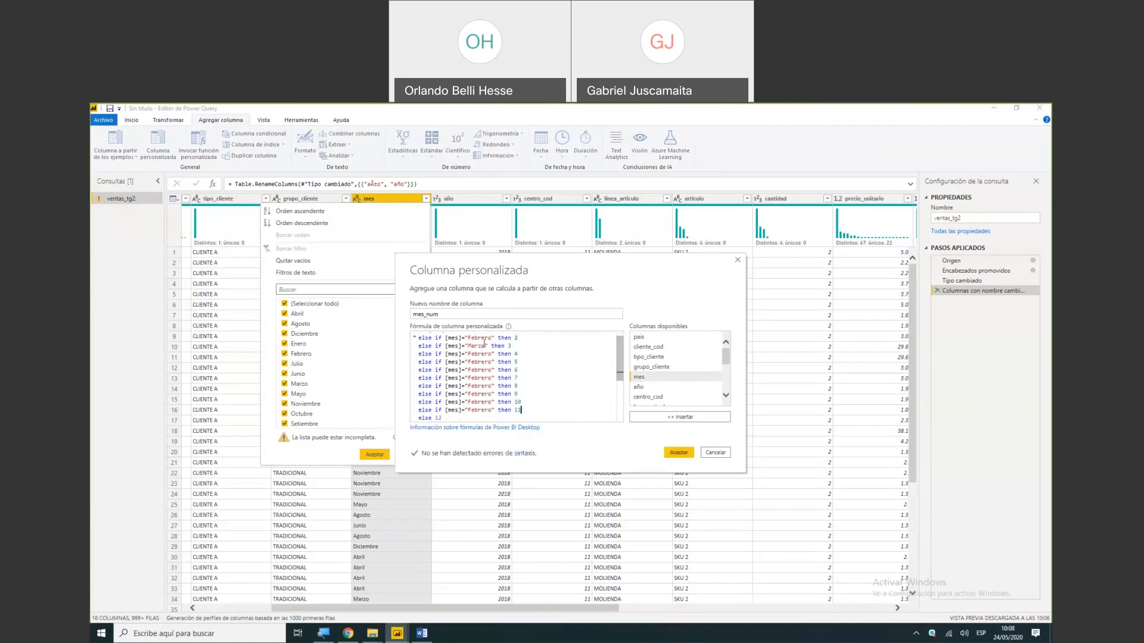
# - Replace the month names in the conditions returning 4, 5 and 6 with Abril, Mayo and Junio
pyautogui.click(492, 354)
pyautogui.press('BackSpace')
pyautogui.press('BackSpace')
pyautogui.press('BackSpace')
pyautogui.press('BackSpace')
pyautogui.press('BackSpace')
pyautogui.press('BackSpace')
pyautogui.press('BackSpace')
pyautogui.write('Abril')
pyautogui.press('Down')
pyautogui.press('BackSpace')
# - Replace the month names in the conditions returning 7, 8 and 9 with Julio, Agosto and Setiembre
pyautogui.press('BackSpace')
pyautogui.press('BackSpace')
pyautogui.press('BackSpace')
pyautogui.press('BackSpace')
pyautogui.write('May')
pyautogui.press('Down')
pyautogui.press('BackSpace')
pyautogui.press('BackSpace')
pyautogui.press('BackSpace')
pyautogui.press('BackSpace')
pyautogui.press('Delete')
pyautogui.press('Delete')
pyautogui.press('Delete')
pyautogui.write('Junio')
pyautogui.press('Down')
pyautogui.press('BackSpace')
pyautogui.press('BackSpace')
pyautogui.press('BackSpace')
pyautogui.press('BackSpace')
pyautogui.press('BackSpace')
pyautogui.press('Delete')
pyautogui.press('Delete')
pyautogui.write('Julio')
pyautogui.press('Down')
pyautogui.press('BackSpace')
pyautogui.press('BackSpace')
pyautogui.press('BackSpace')
pyautogui.press('BackSpace')
pyautogui.press('BackSpace')
pyautogui.press('Delete')
pyautogui.write('Agost')
pyautogui.press('Down')
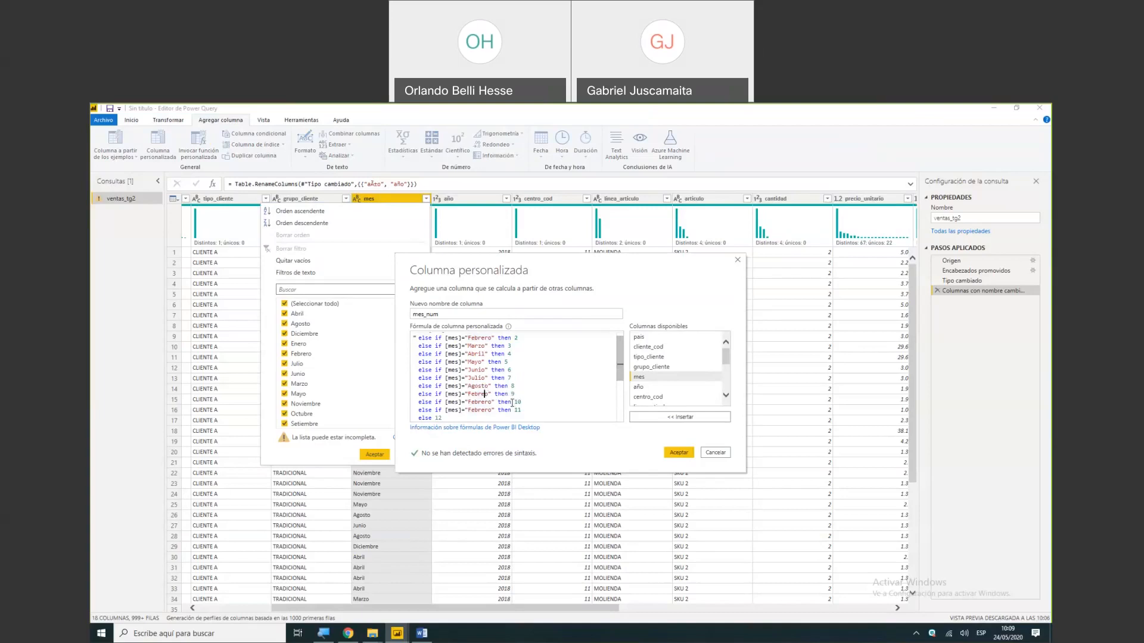
pyautogui.press('BackSpace')
pyautogui.press('BackSpace')
pyautogui.press('BackSpace')
pyautogui.press('BackSpace')
pyautogui.press('BackSpace')
pyautogui.press('BackSpace')
pyautogui.write('Setiembr')
# - Set the month names for results 10 and 11 to Octubre and Noviembre, and create the mes_num column
pyautogui.press('Down')
pyautogui.press('BackSpace')
pyautogui.press('BackSpace')
pyautogui.press('BackSpace')
pyautogui.press('BackSpace')
pyautogui.press('BackSpace')
pyautogui.press('BackSpace')
pyautogui.press('BackSpace')
pyautogui.write('Octubre')
pyautogui.press('Down')
pyautogui.press('BackSpace')
pyautogui.press('BackSpace')
pyautogui.press('BackSpace')
pyautogui.press('BackSpace')
pyautogui.press('BackSpace')
pyautogui.press('BackSpace')
pyautogui.press('BackSpace')
pyautogui.write('Noviembre')
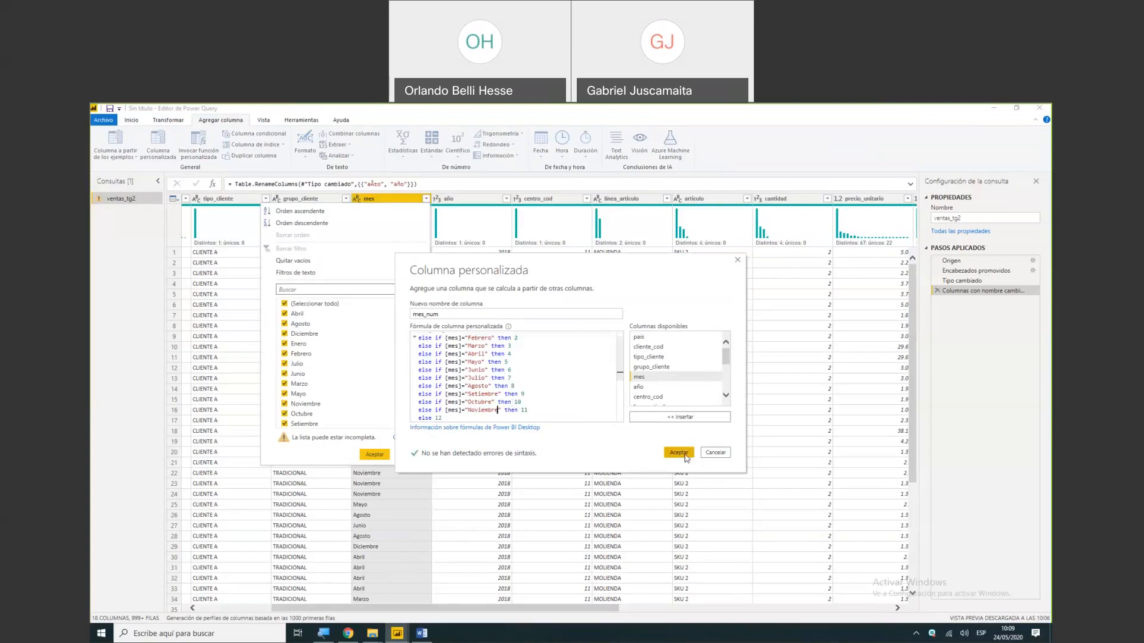
pyautogui.click(679, 453)
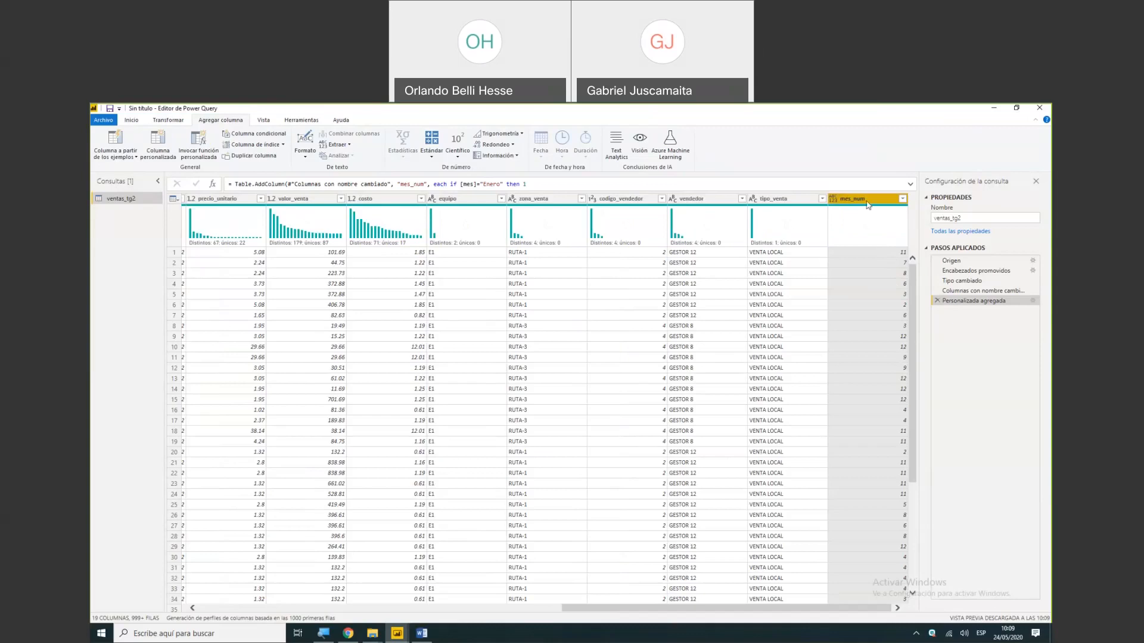
# - Change the data type of the mes_num column to whole number (Número entero)
pyautogui.rightClick(845, 202)
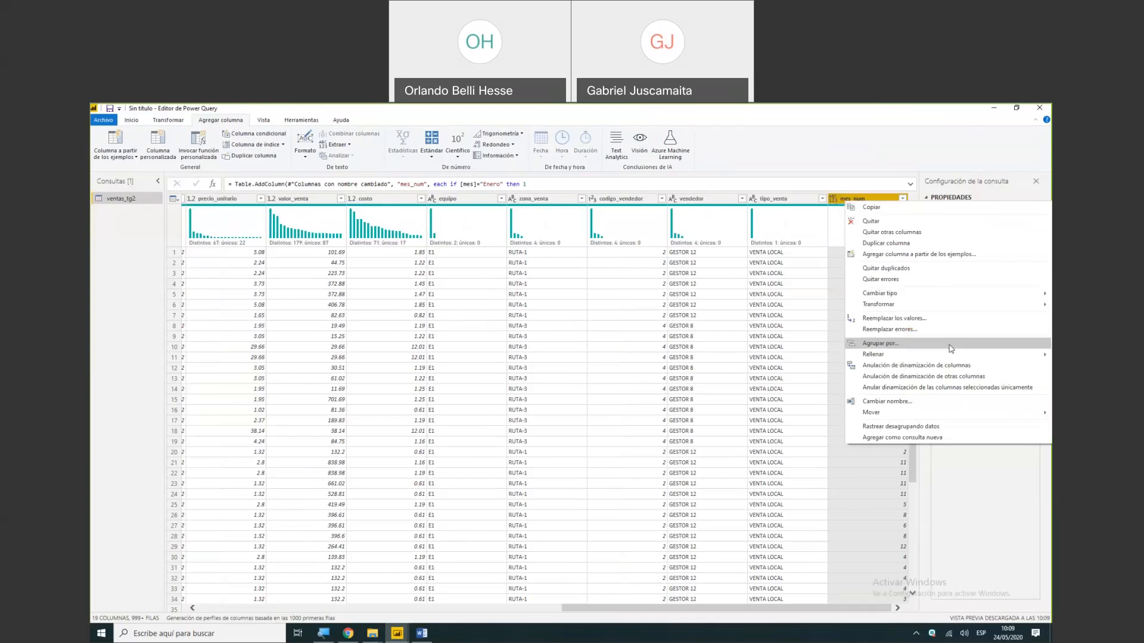
pyautogui.moveTo(960, 296)
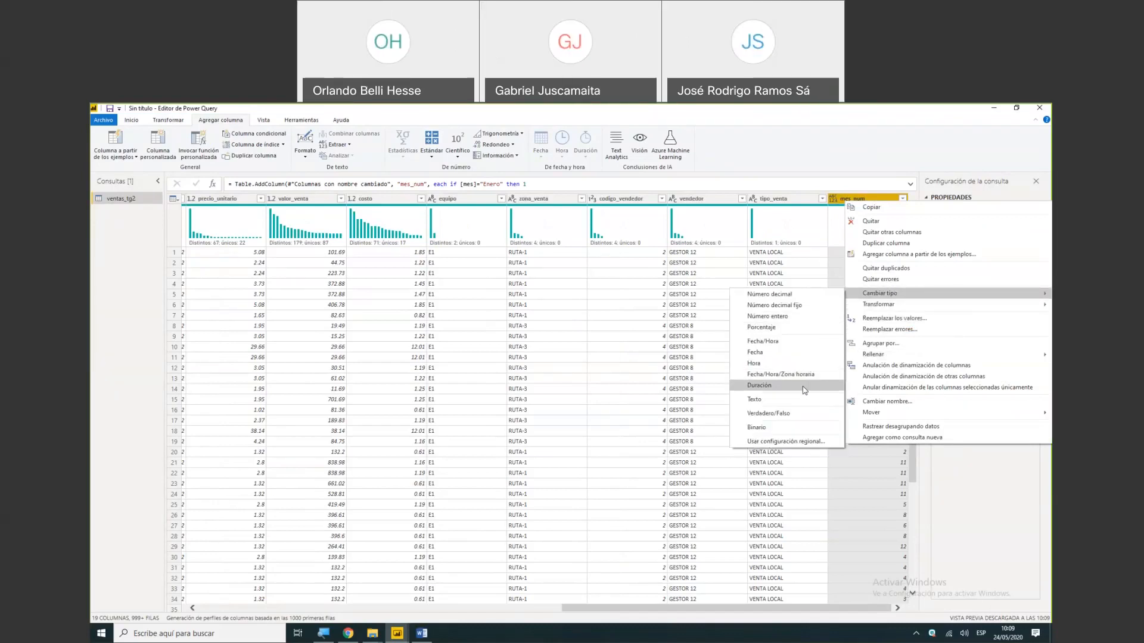
pyautogui.click(794, 323)
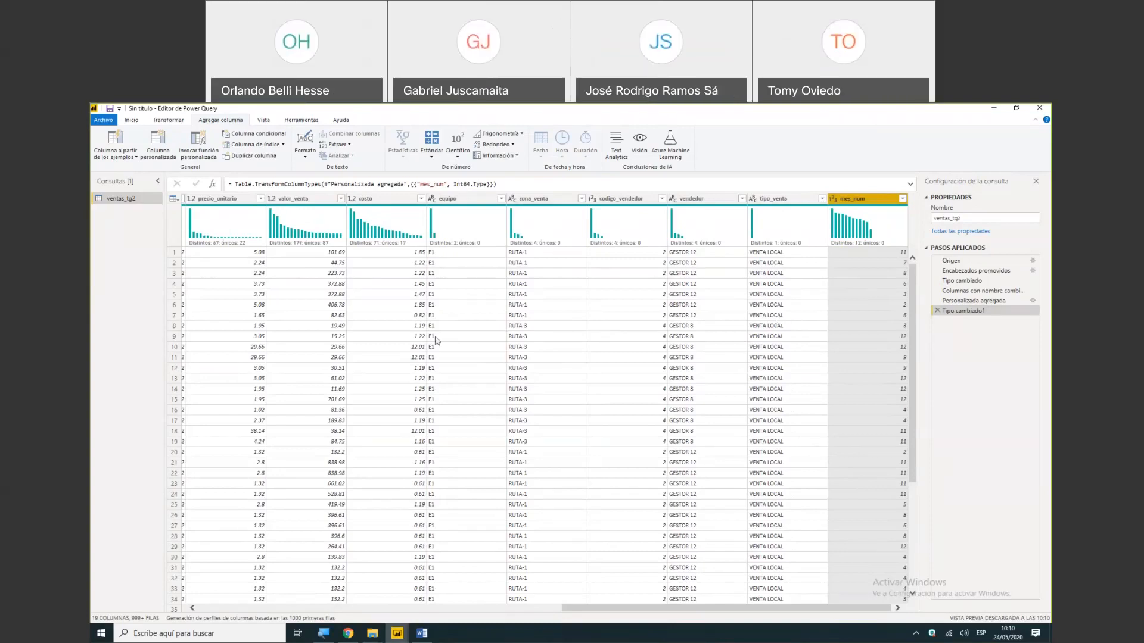
# - Create a reference query from ventas_tg2 and examine how both queries link in the query dependencies diagram
pyautogui.rightClick(131, 201)
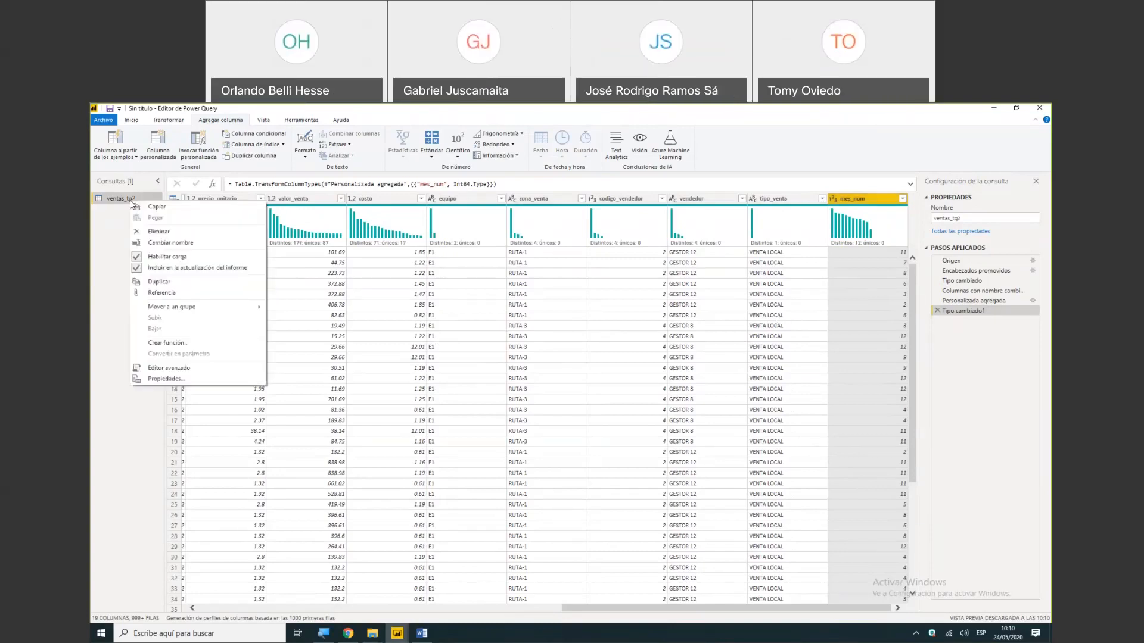
pyautogui.click(162, 292)
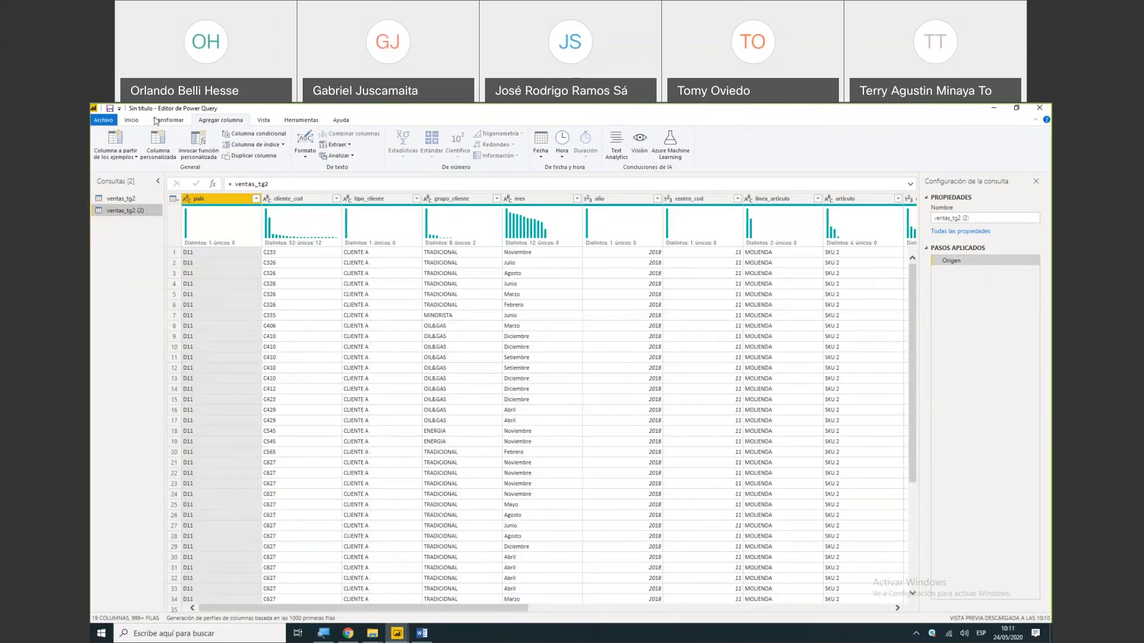
pyautogui.click(263, 120)
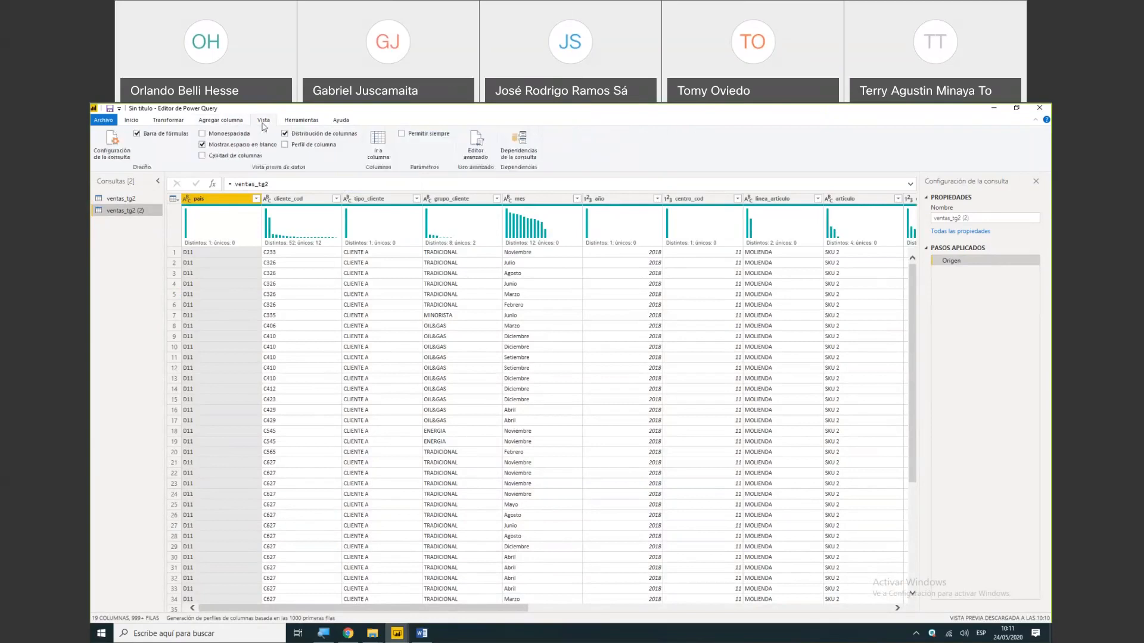
pyautogui.click(522, 146)
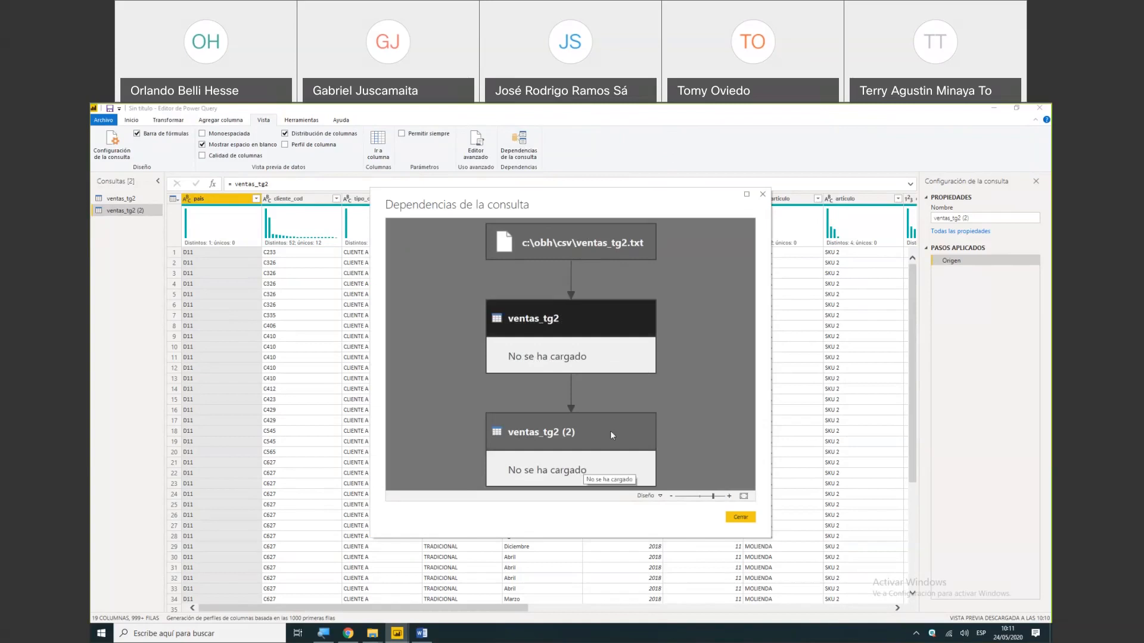
pyautogui.click(583, 474)
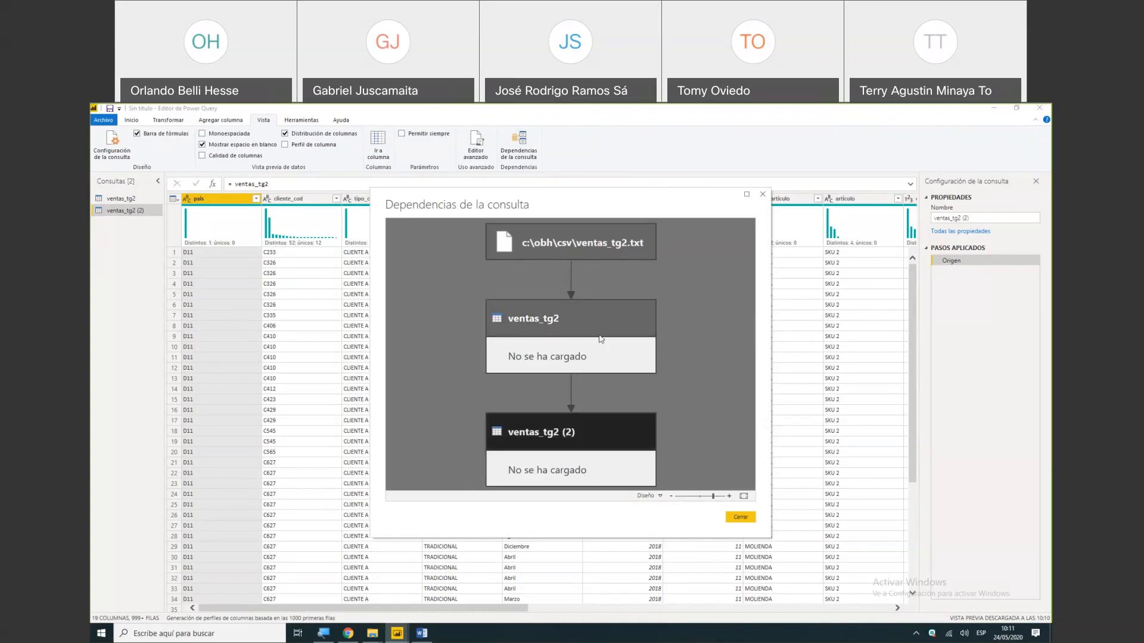
pyautogui.click(571, 314)
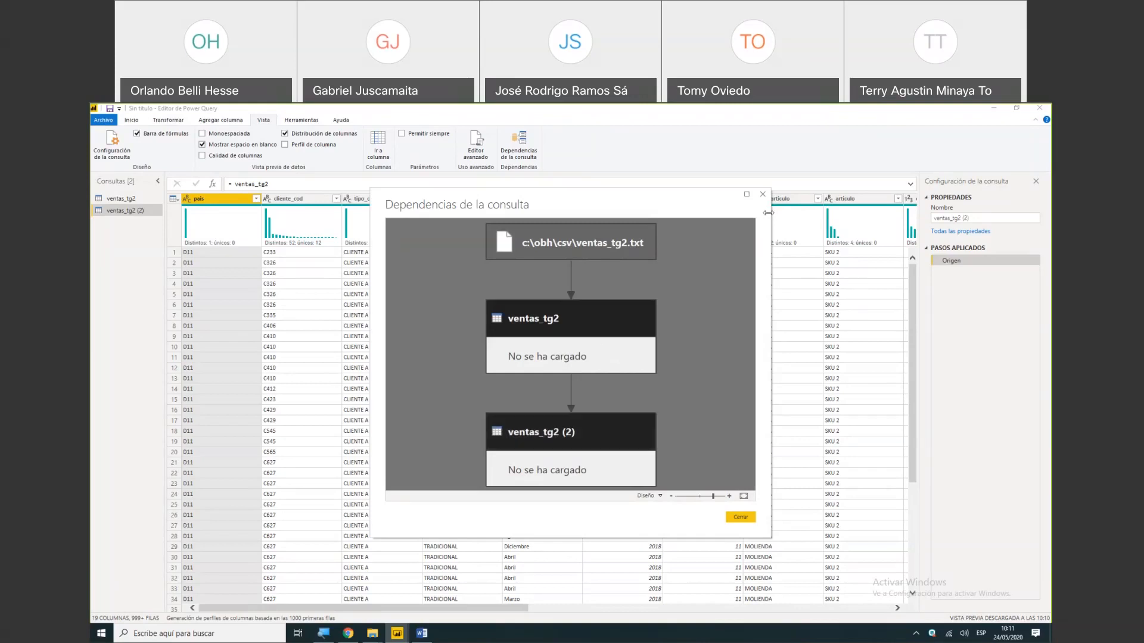
pyautogui.click(764, 196)
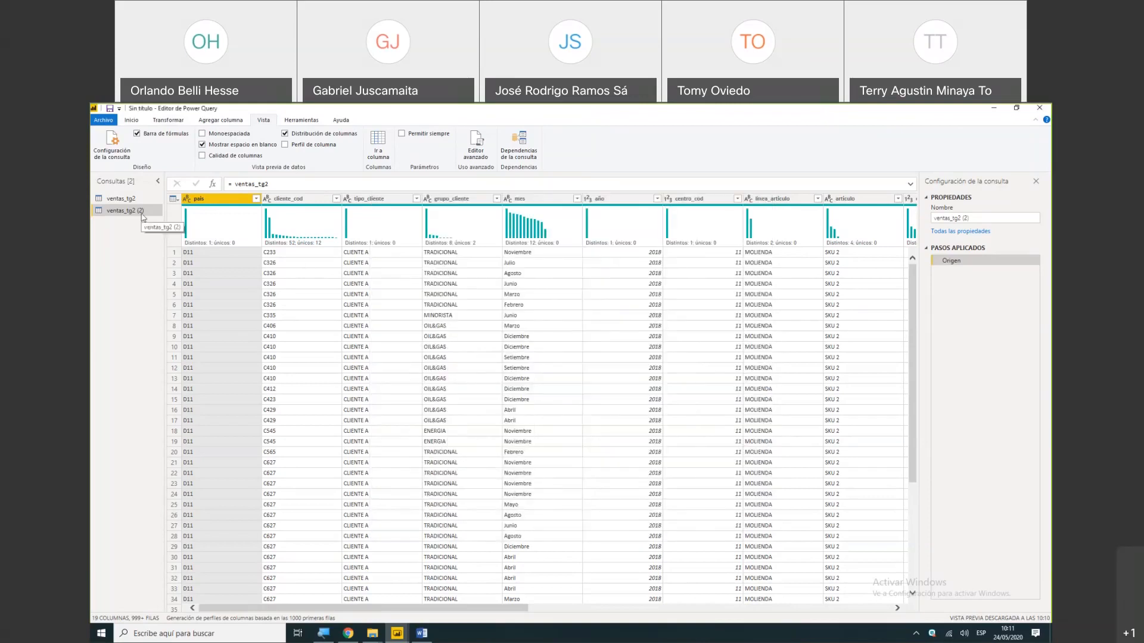
# - Delete the query that references ventas_tg2
pyautogui.rightClick(143, 217)
pyautogui.click(169, 244)
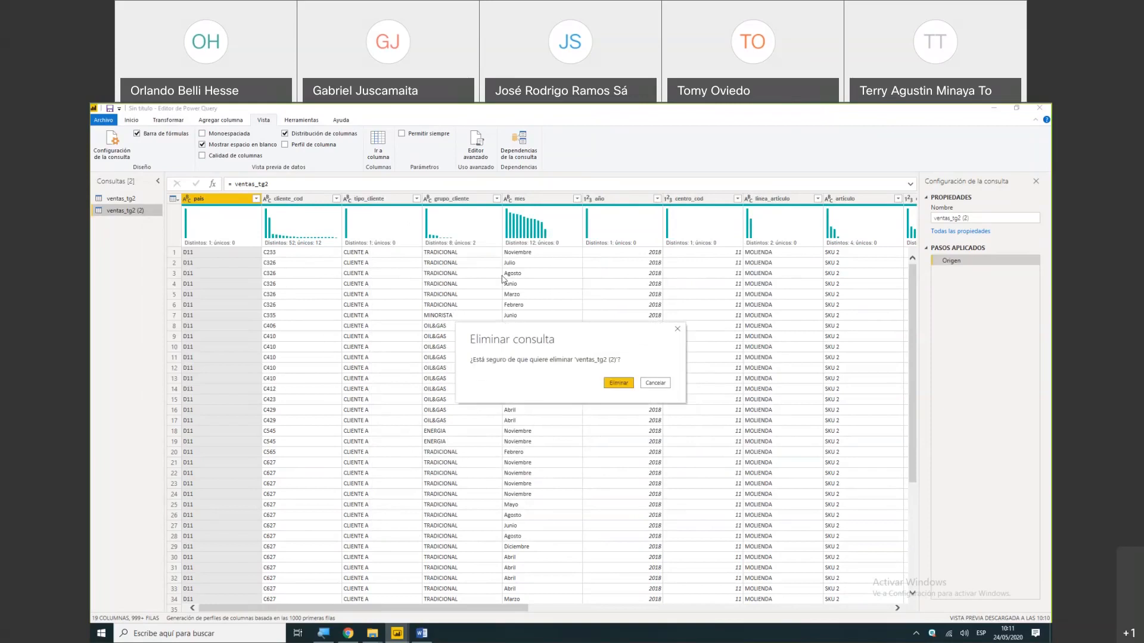
pyautogui.click(609, 385)
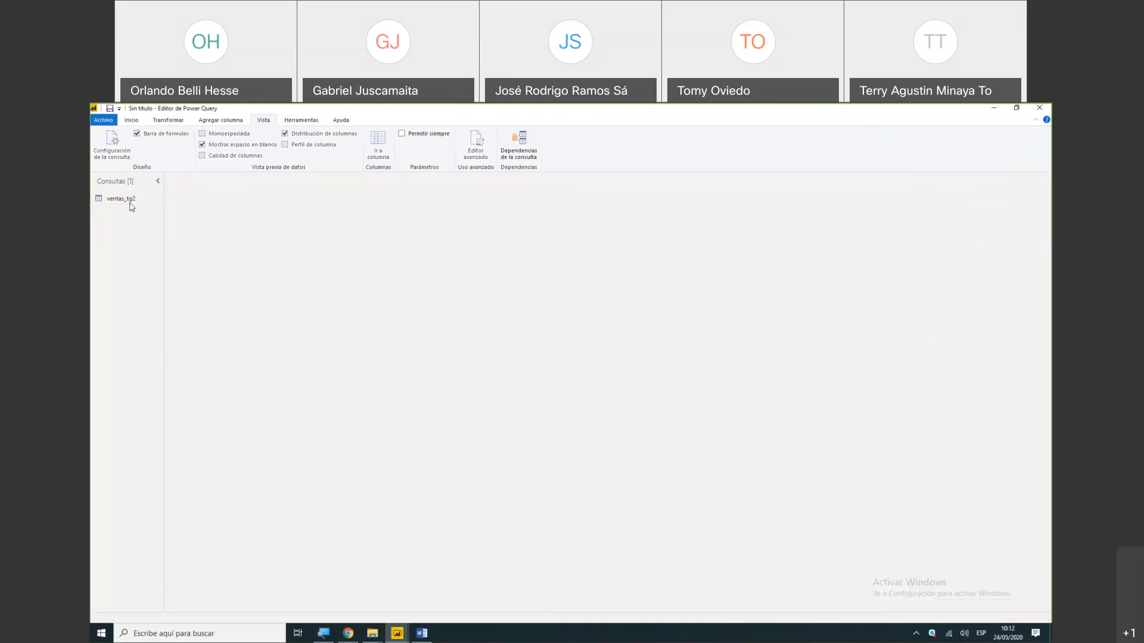
# - Duplicate the ventas_tg2 query and examine the copy's link to the source file in the query dependencies diagram
pyautogui.rightClick(130, 203)
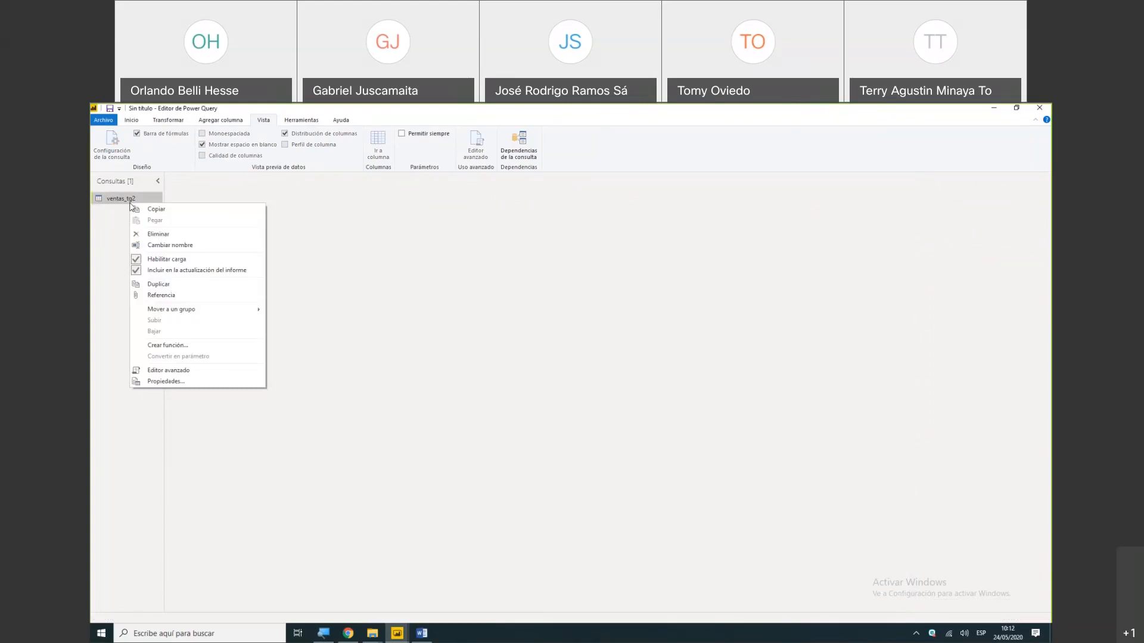
pyautogui.click(159, 284)
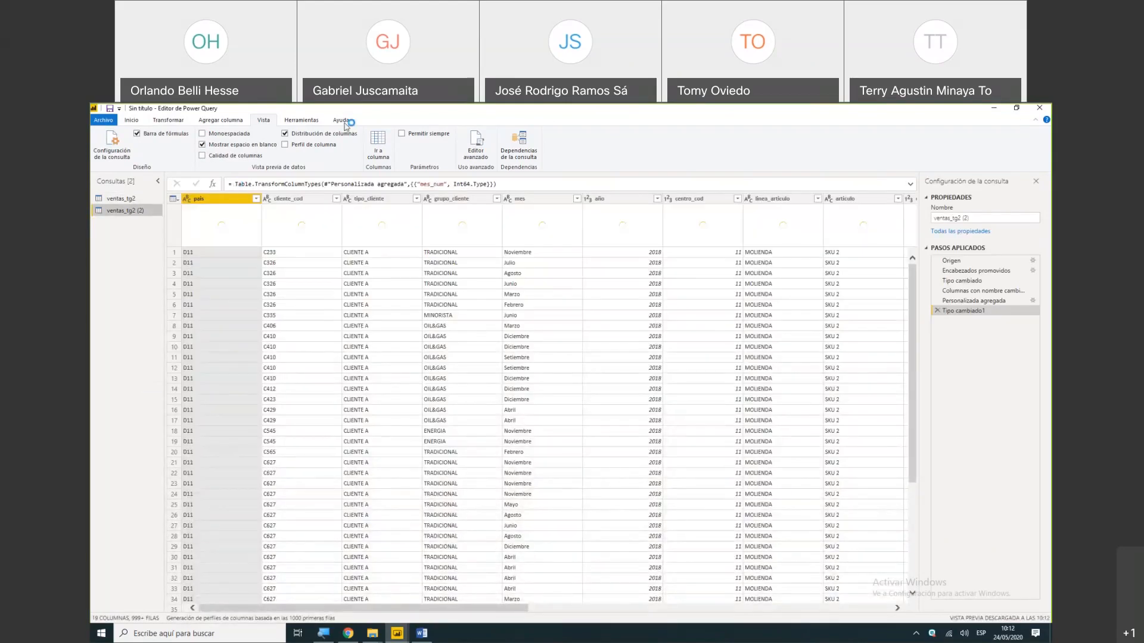
pyautogui.click(523, 154)
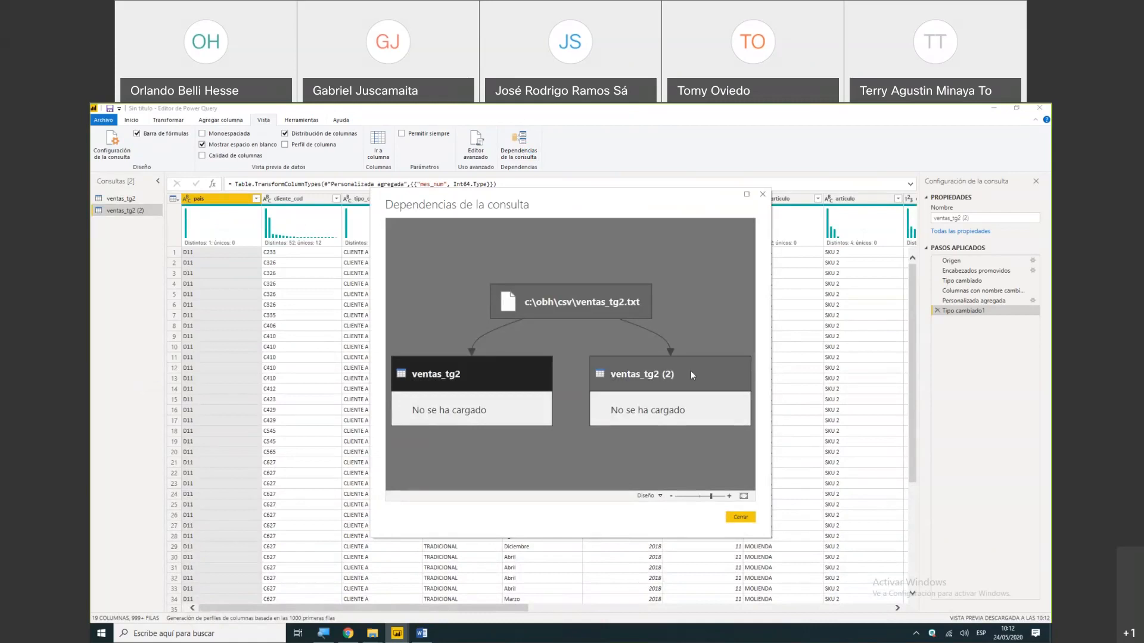
pyautogui.click(663, 377)
pyautogui.click(630, 397)
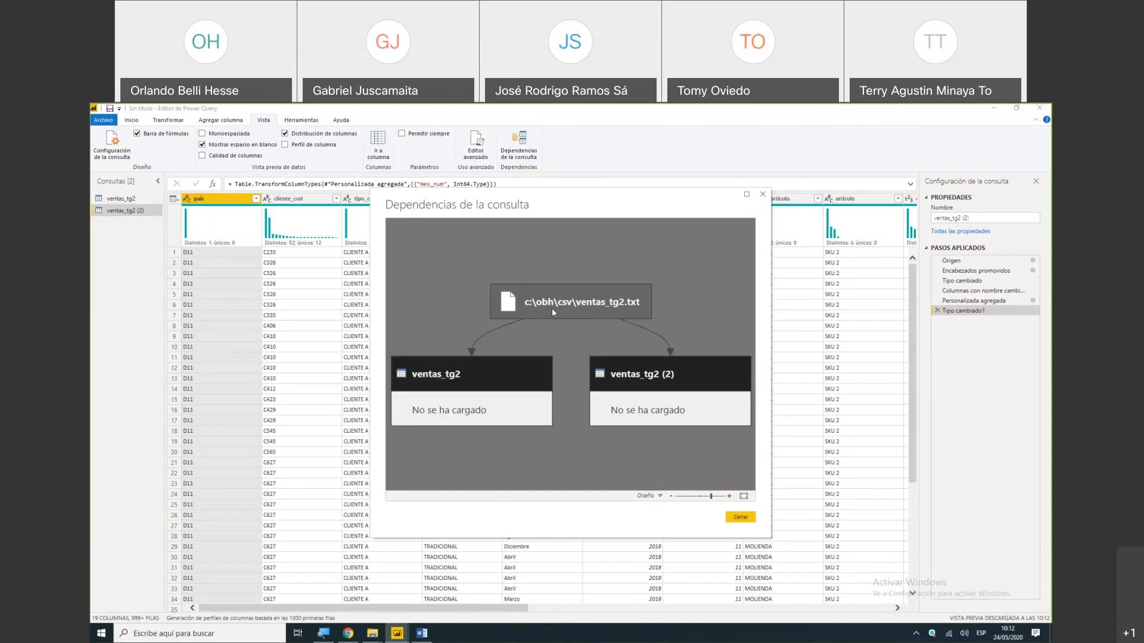
pyautogui.click(763, 195)
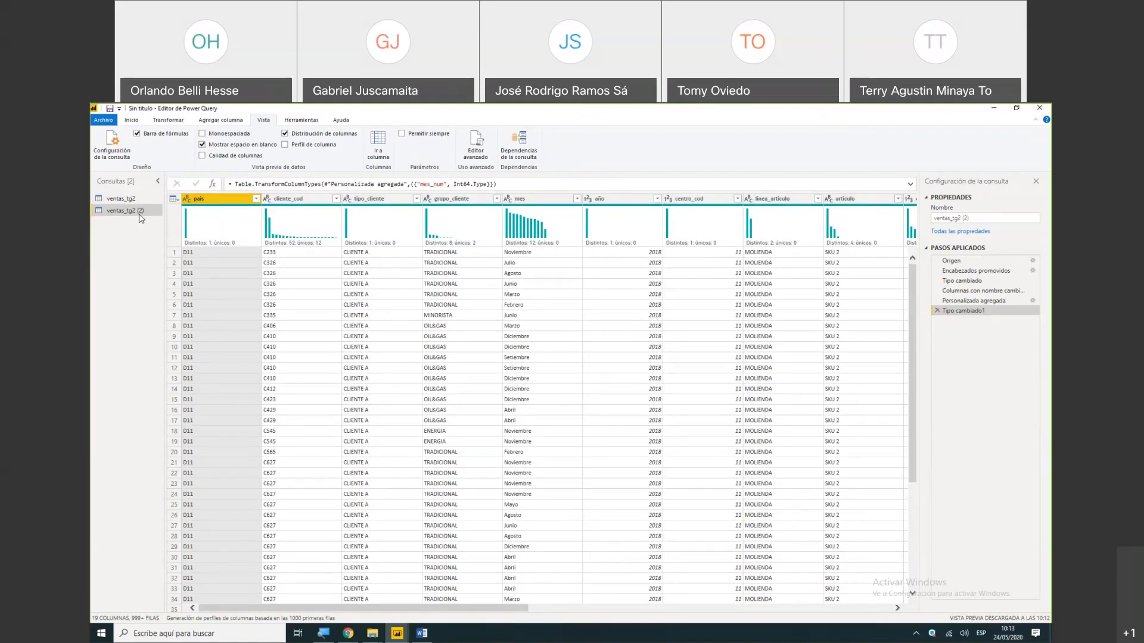
# - Rename the duplicated ventas_tg2 query as calendar
pyautogui.click(988, 218)
pyautogui.write('calendar')
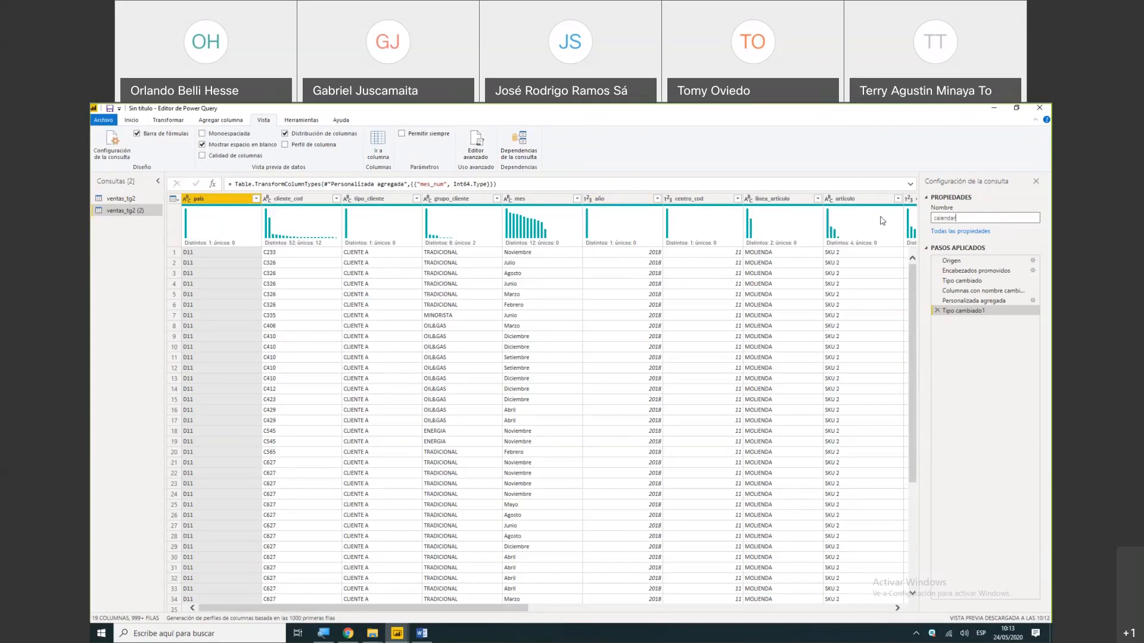
pyautogui.press('Return')
# - Keep only the mes and mes_num columns in the calendar query and remove all other columns
pyautogui.click(552, 202)
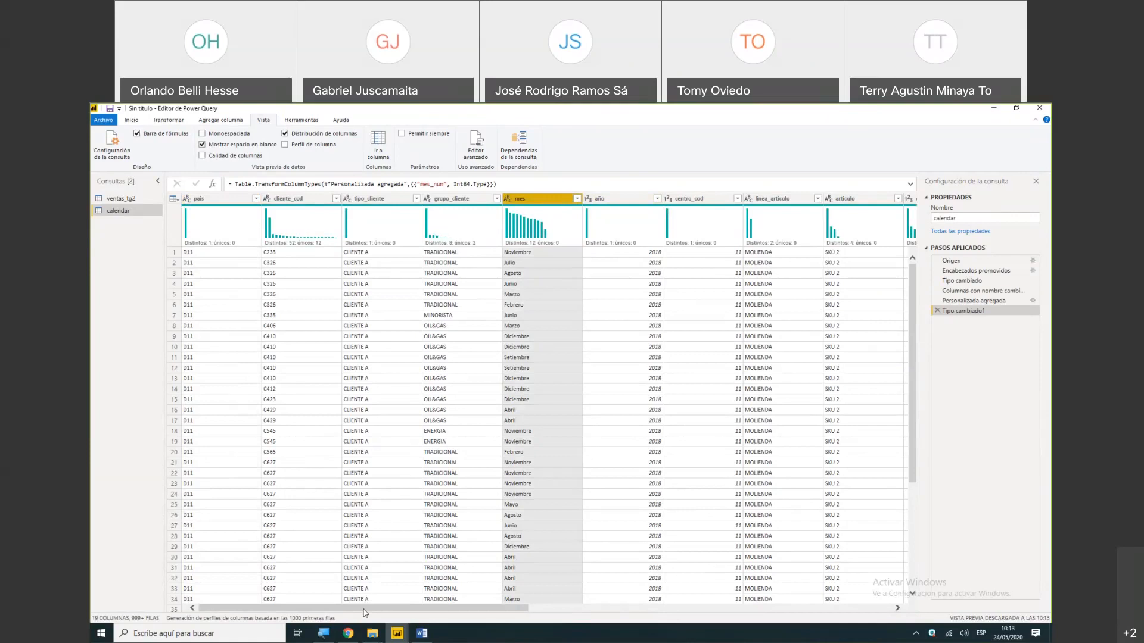
pyautogui.moveTo(365, 610); pyautogui.dragTo(760, 600)
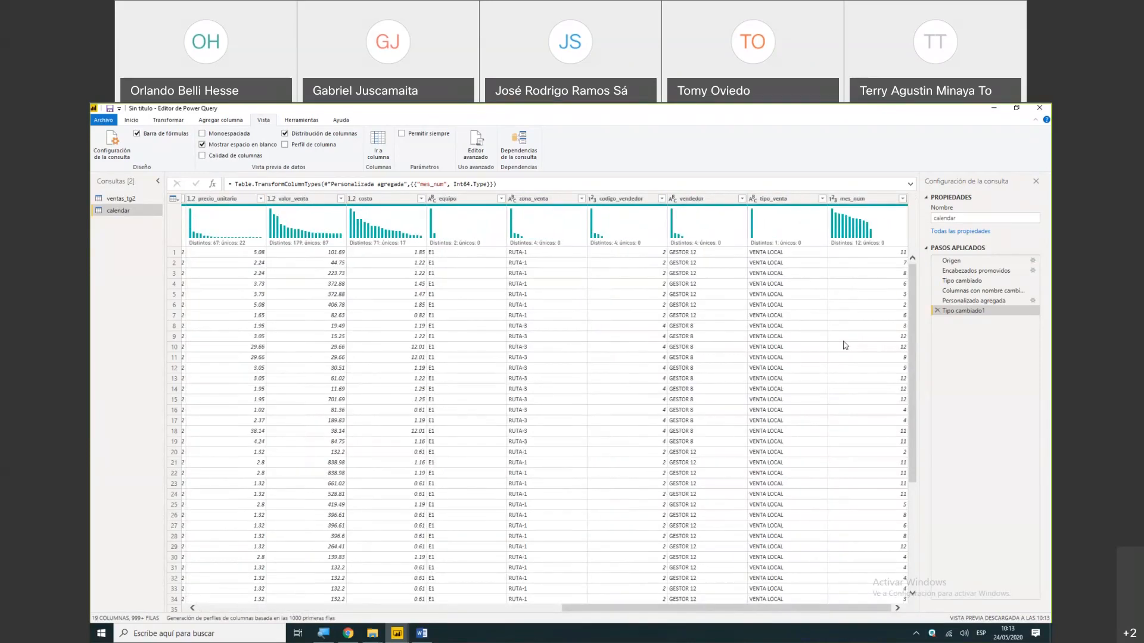
pyautogui.click(852, 202)
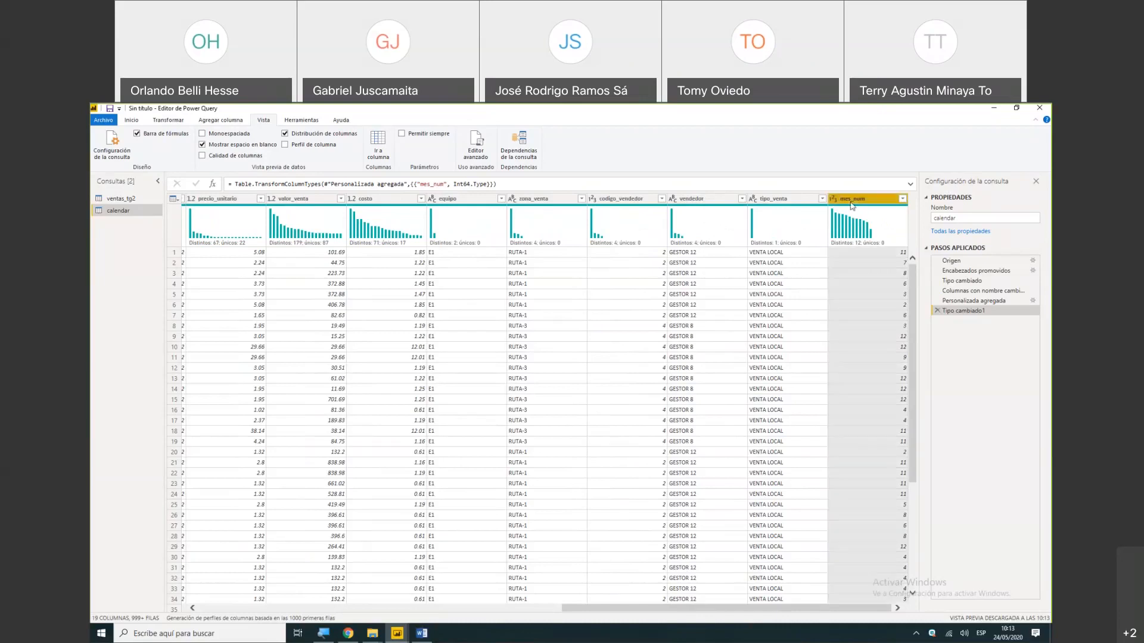
pyautogui.rightClick(852, 206)
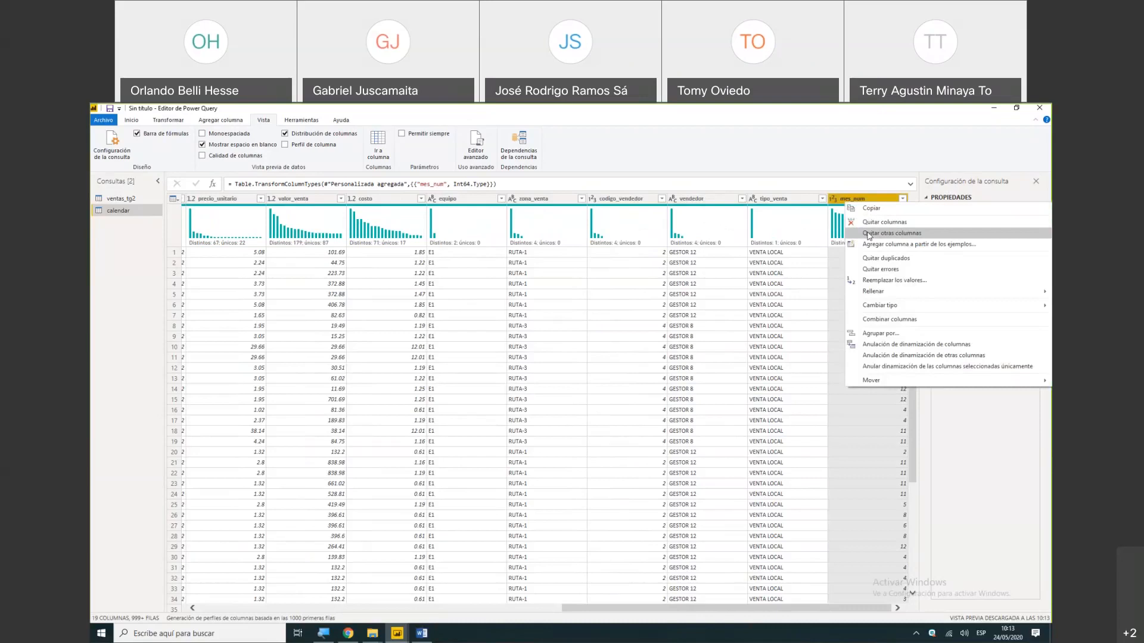
pyautogui.click(887, 233)
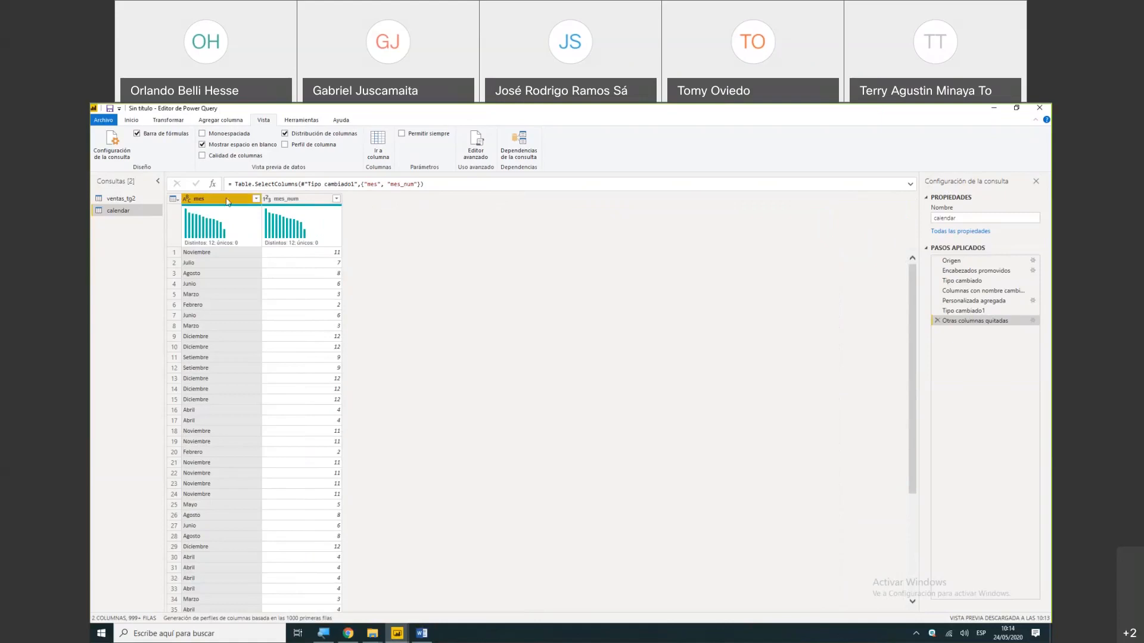
# - Remove duplicate months based on the mes column and sort the calendar rows by mes_num in ascending order
pyautogui.rightClick(227, 202)
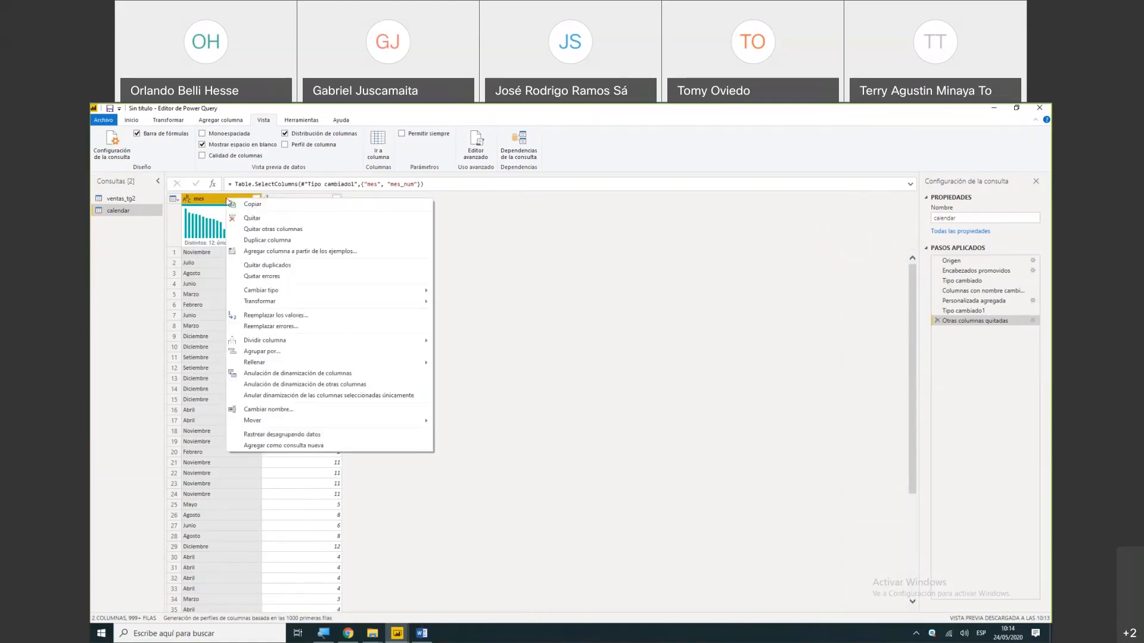
pyautogui.click(267, 266)
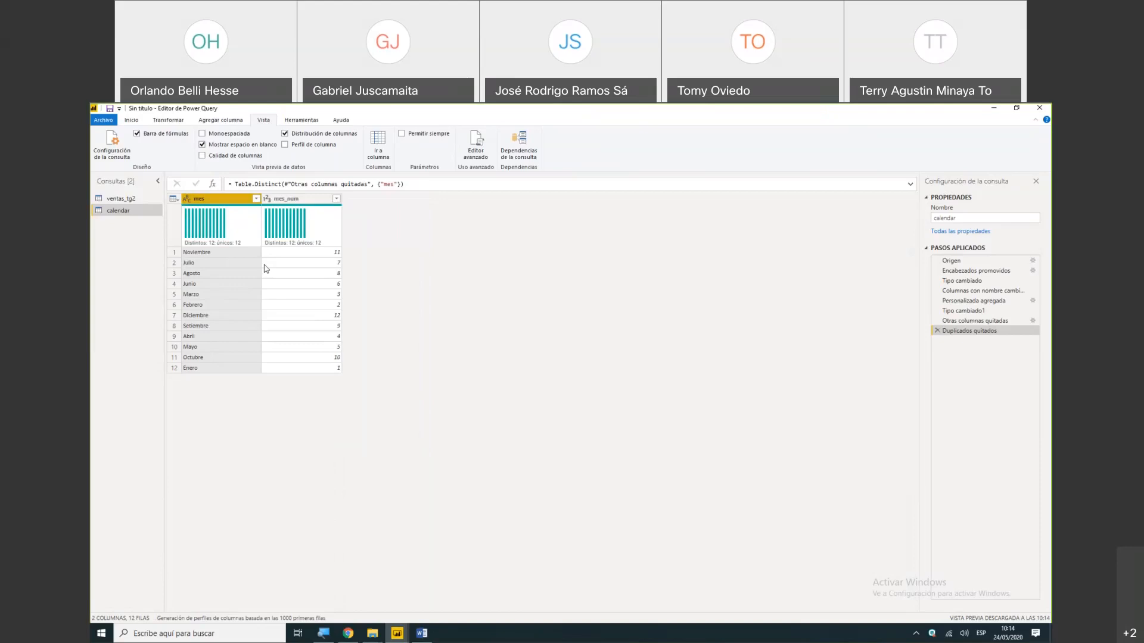
pyautogui.click(336, 200)
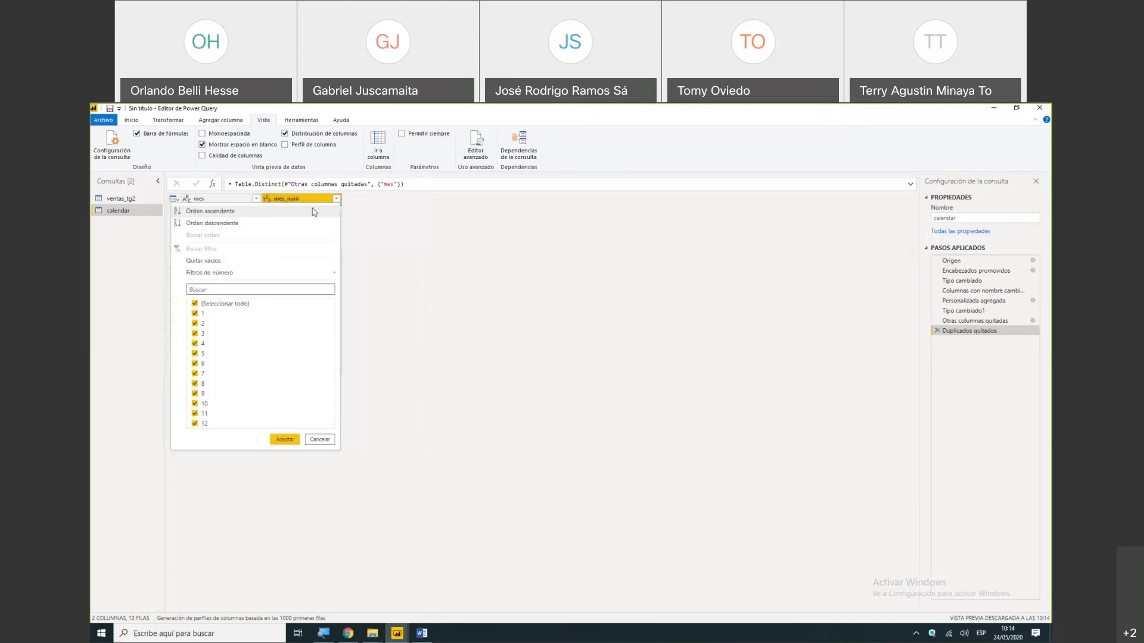
pyautogui.click(309, 213)
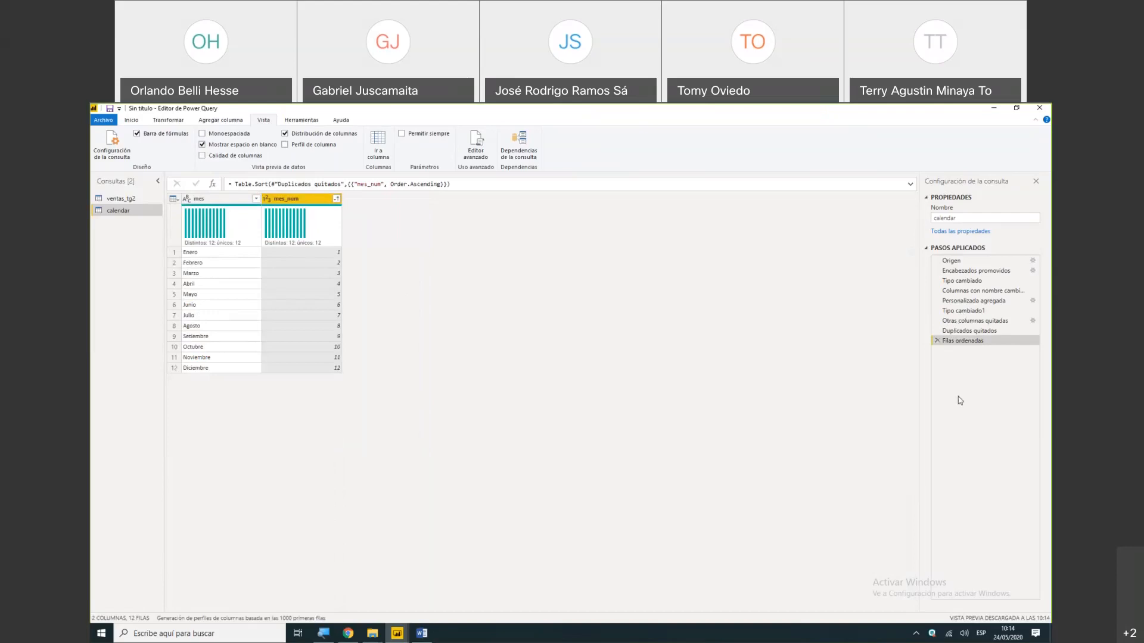
# - Review each applied step of the calendar query in order, from Origen through Filas ordenadas
pyautogui.click(959, 262)
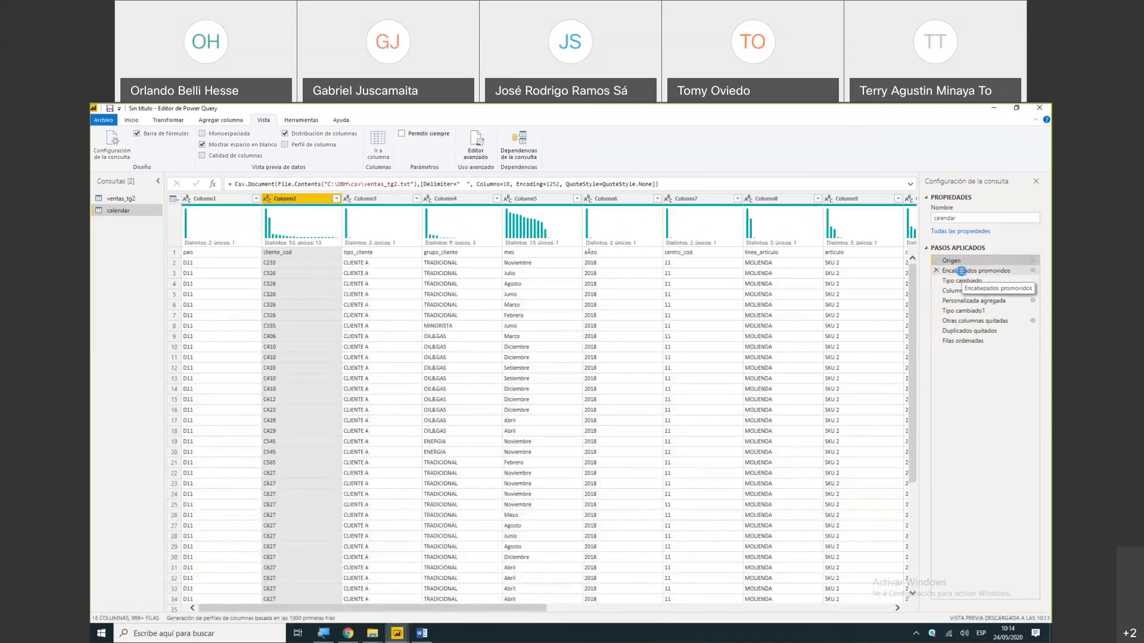
pyautogui.click(963, 272)
pyautogui.click(960, 281)
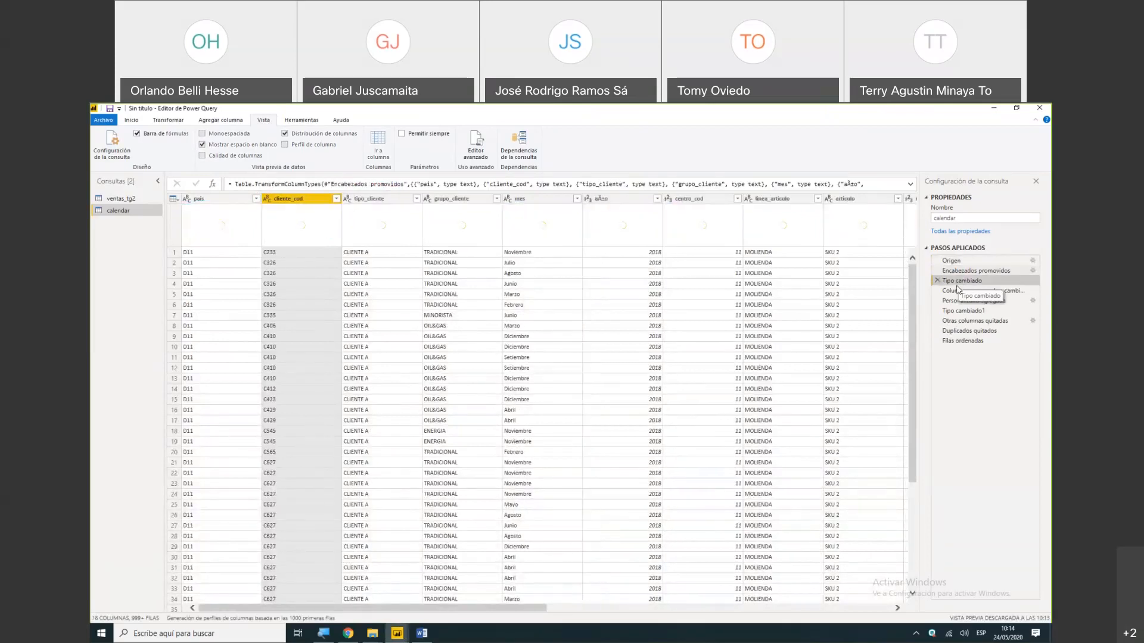
pyautogui.click(953, 291)
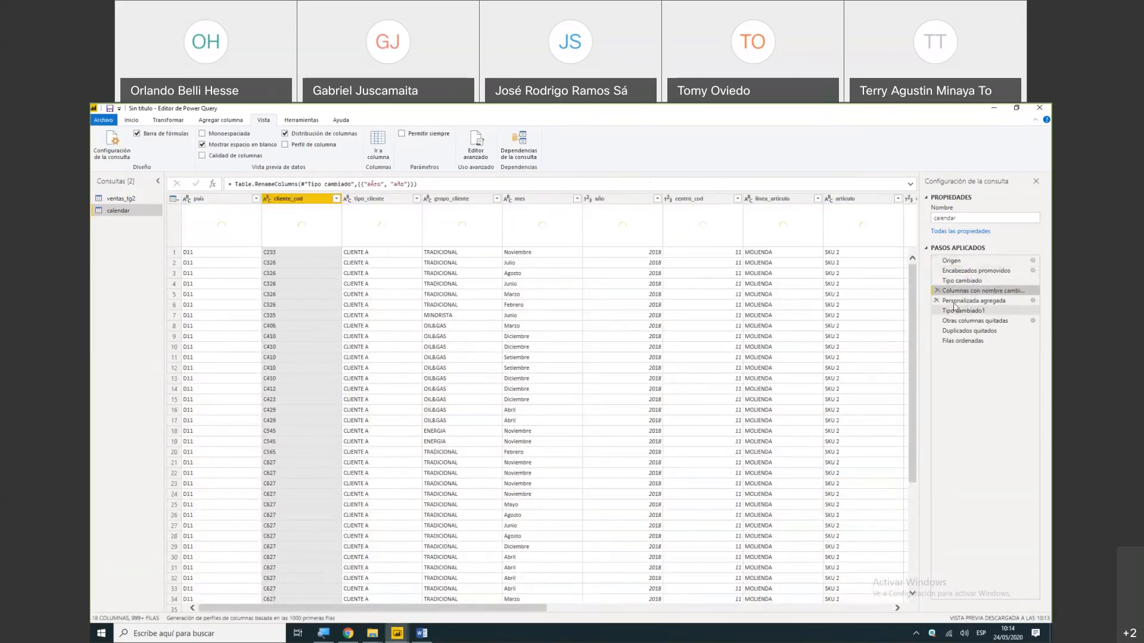
pyautogui.click(954, 302)
pyautogui.click(955, 310)
pyautogui.click(954, 321)
pyautogui.click(952, 330)
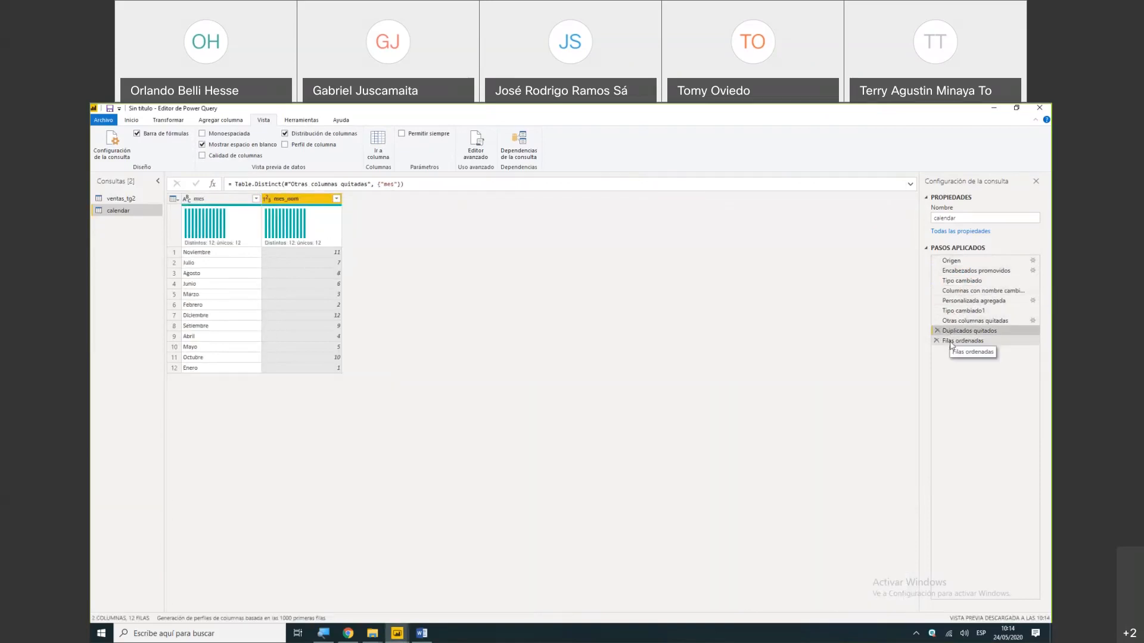
pyautogui.click(953, 341)
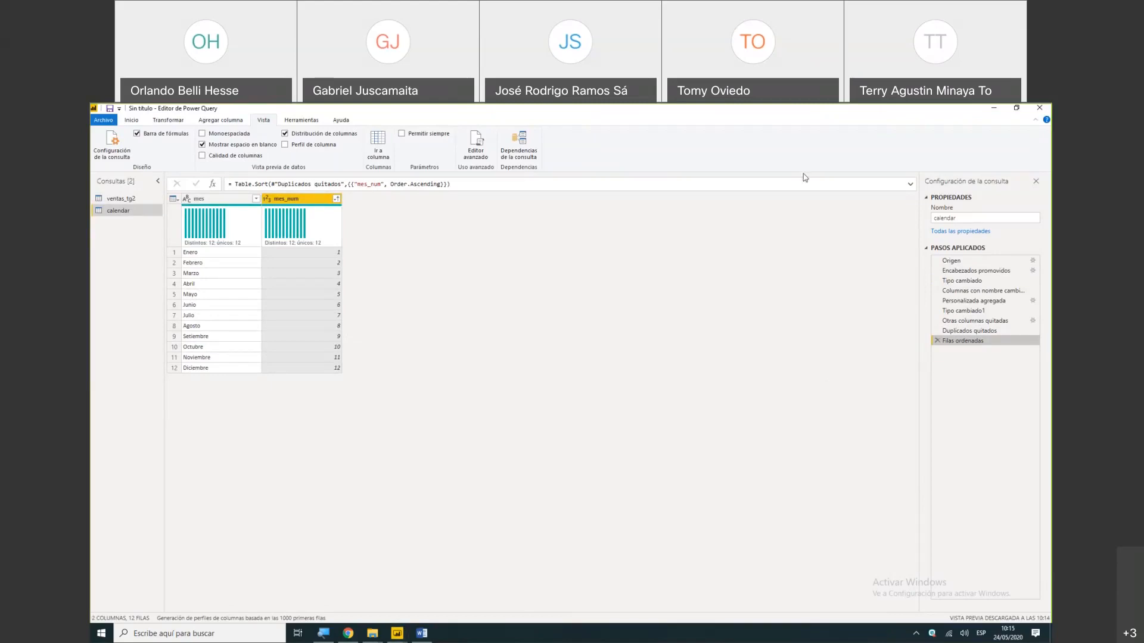
# - Switch to Chrome, open the Calendar bookmark, and return to the Power Query editor
pyautogui.click(351, 631)
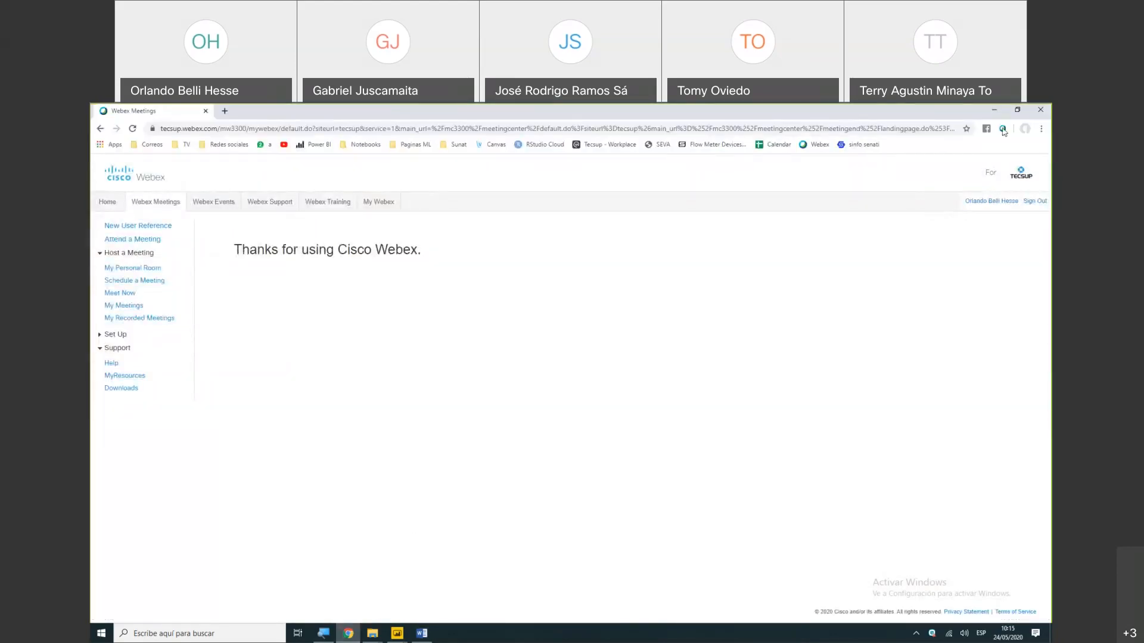
pyautogui.click(791, 146)
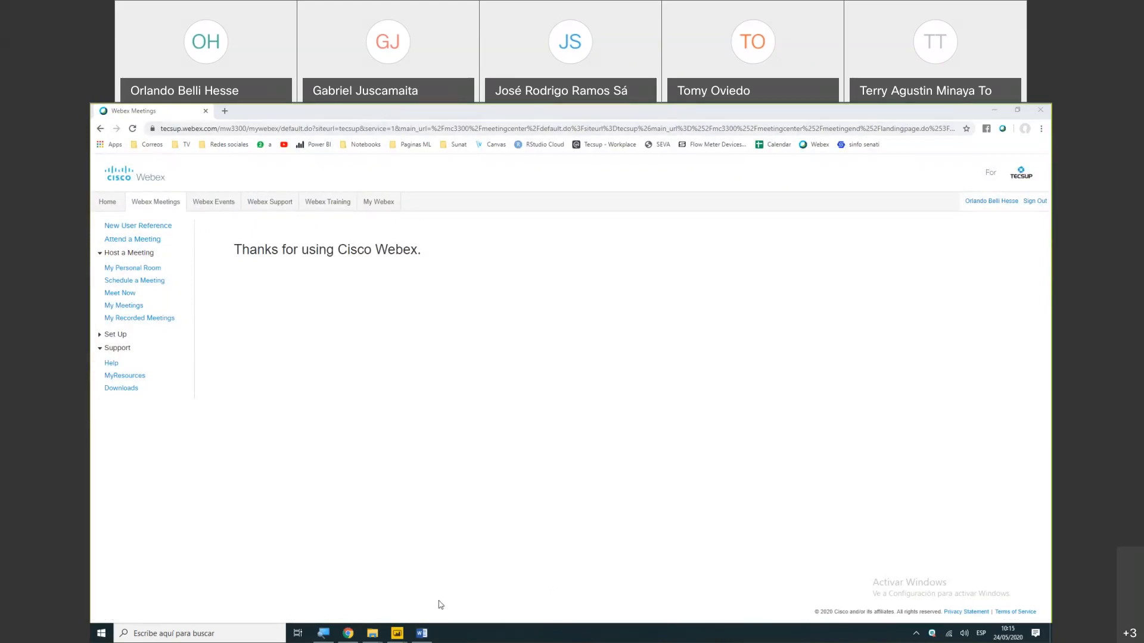
pyautogui.moveTo(408, 634)
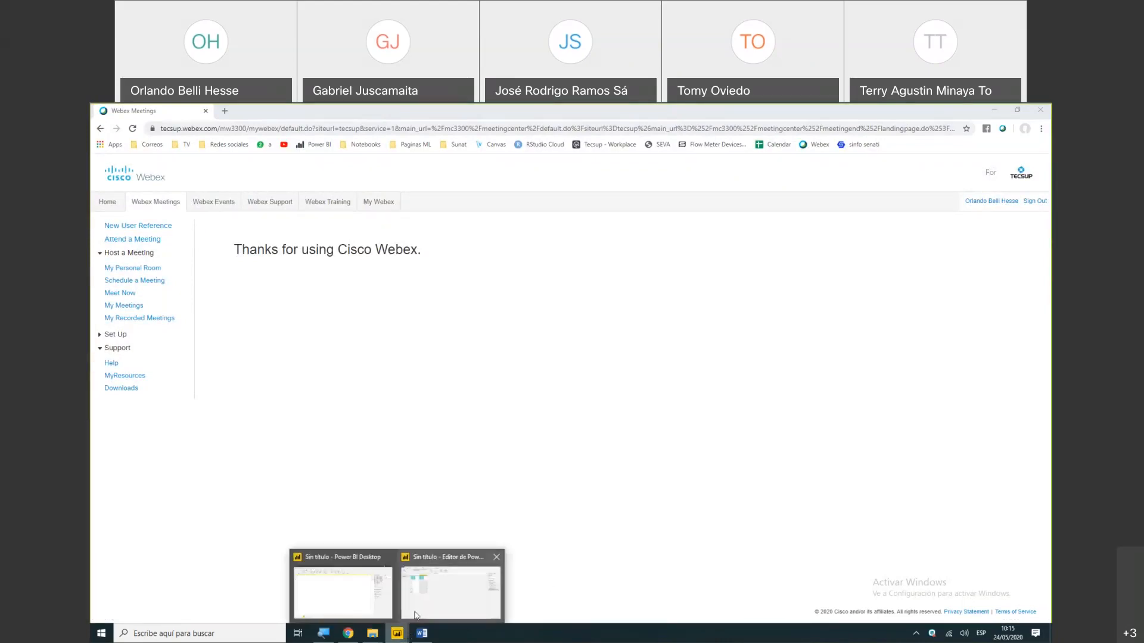
pyautogui.click(415, 615)
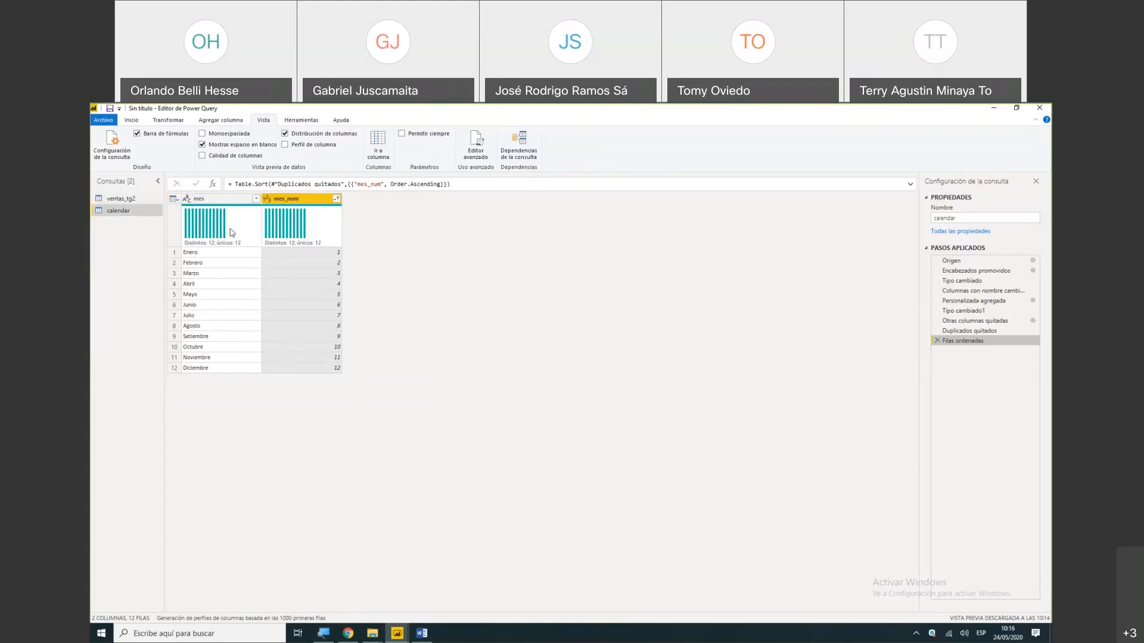
# - Compare the ventas_tg2 and calendar queries and examine how both depend on the source file in the query dependencies diagram
pyautogui.click(122, 198)
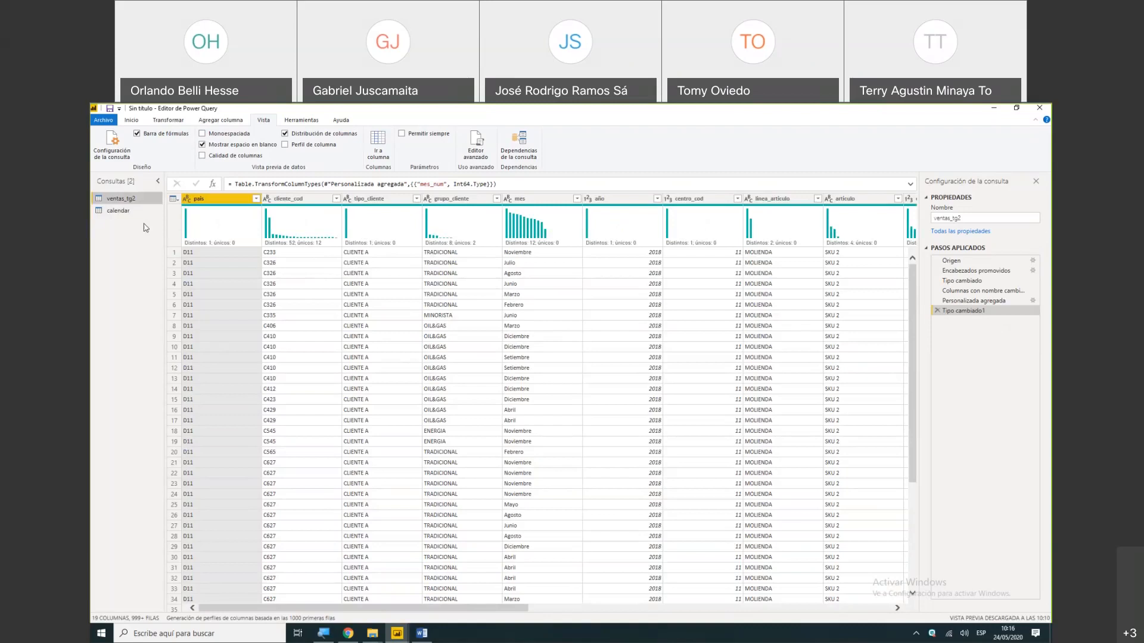
pyautogui.click(122, 211)
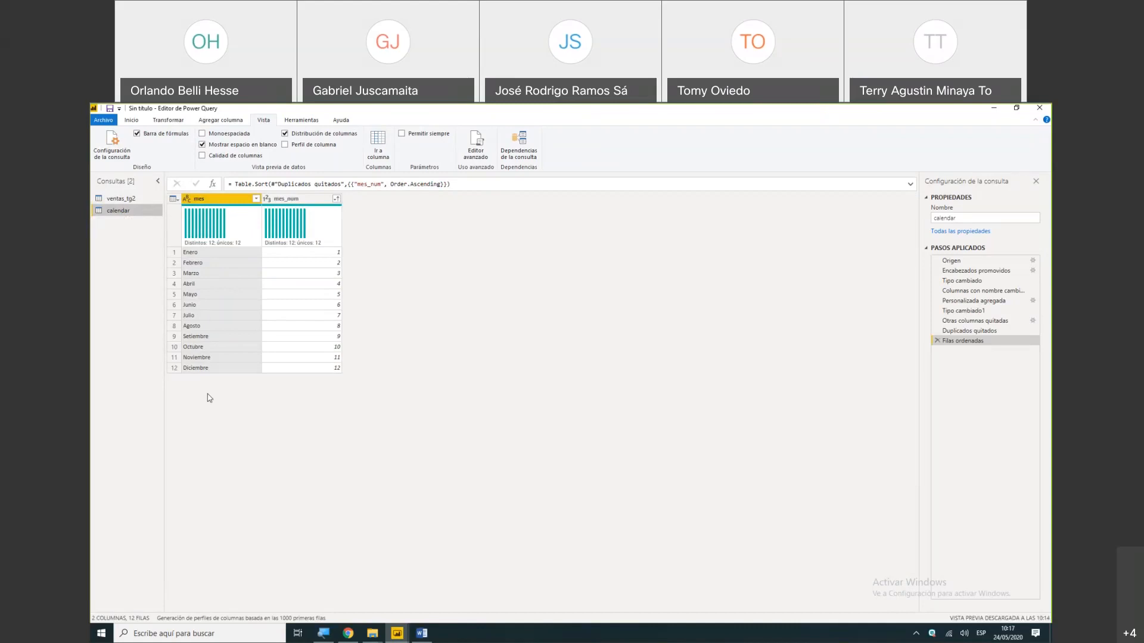
pyautogui.click(123, 199)
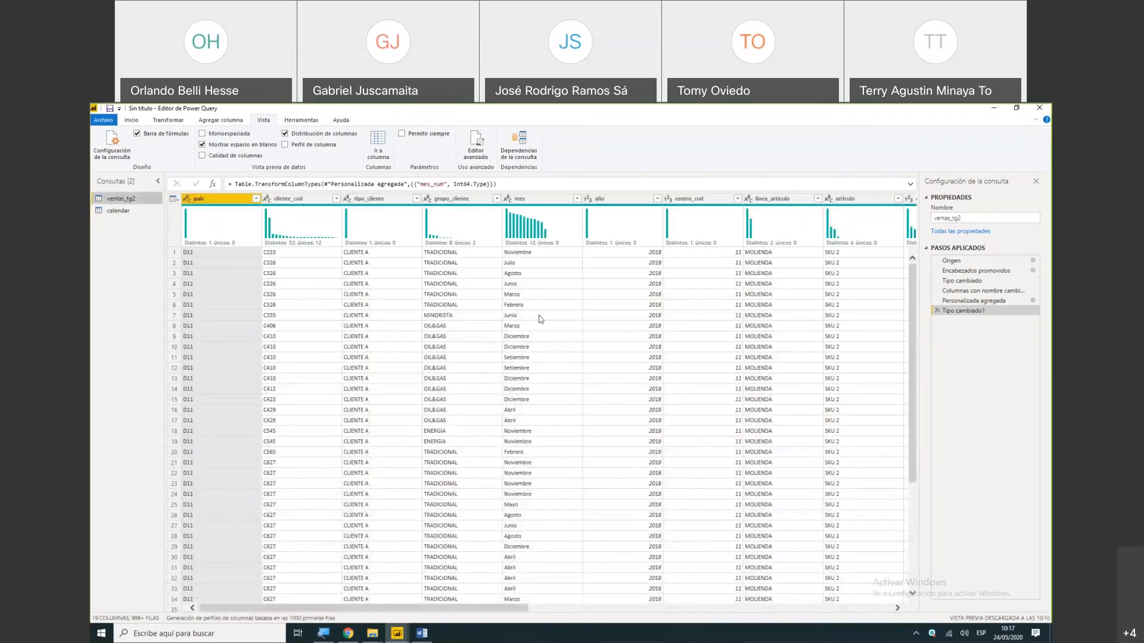
pyautogui.click(137, 211)
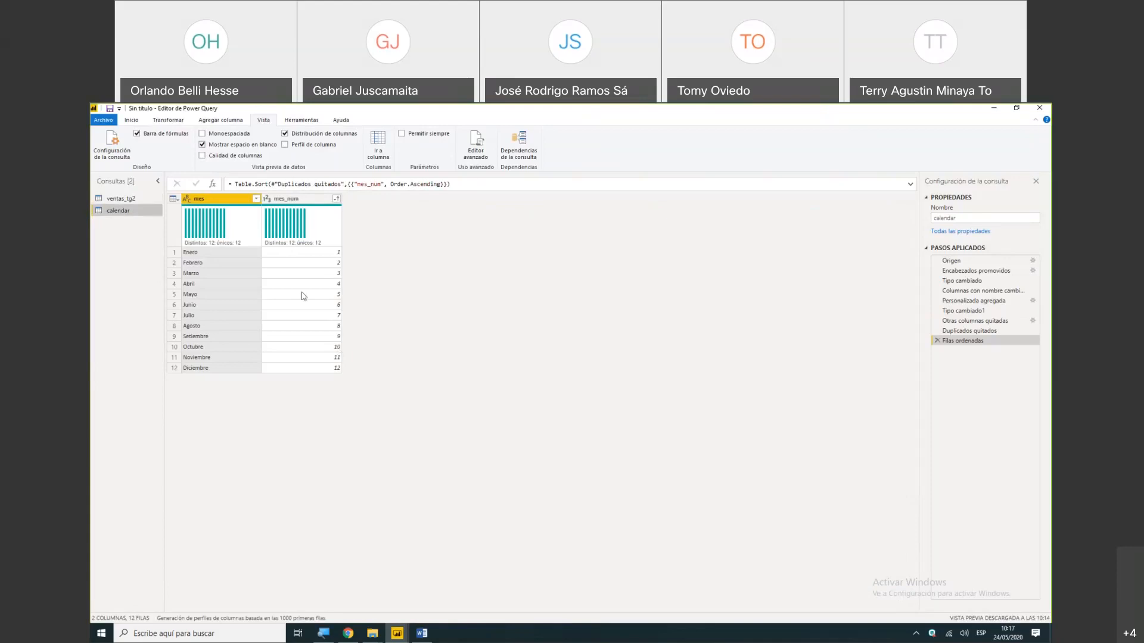
pyautogui.click(127, 200)
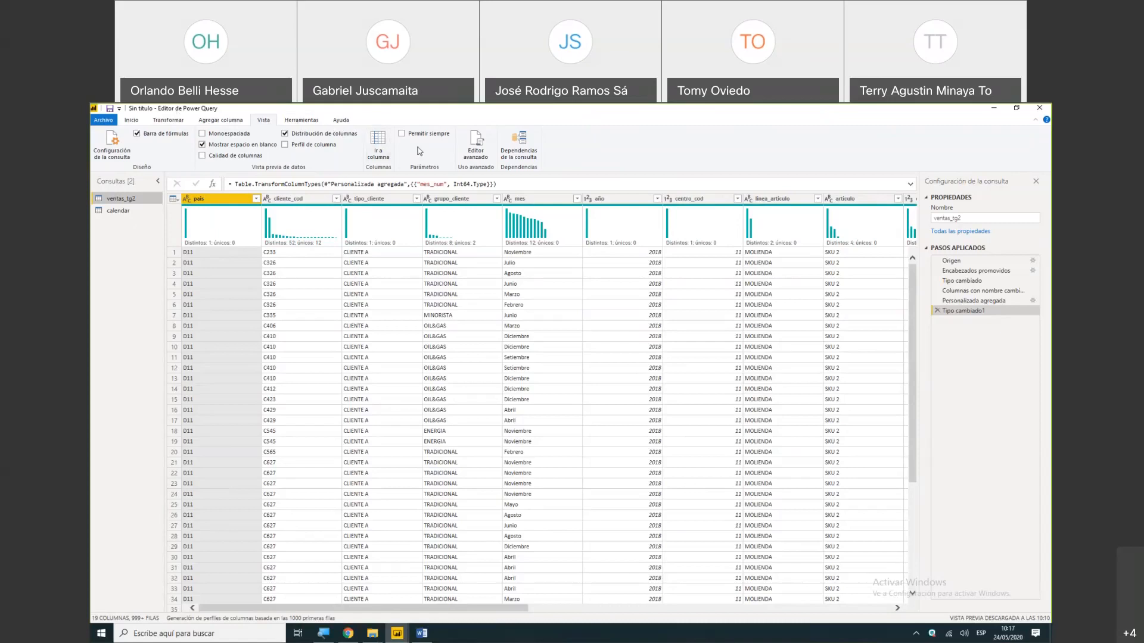
pyautogui.click(516, 152)
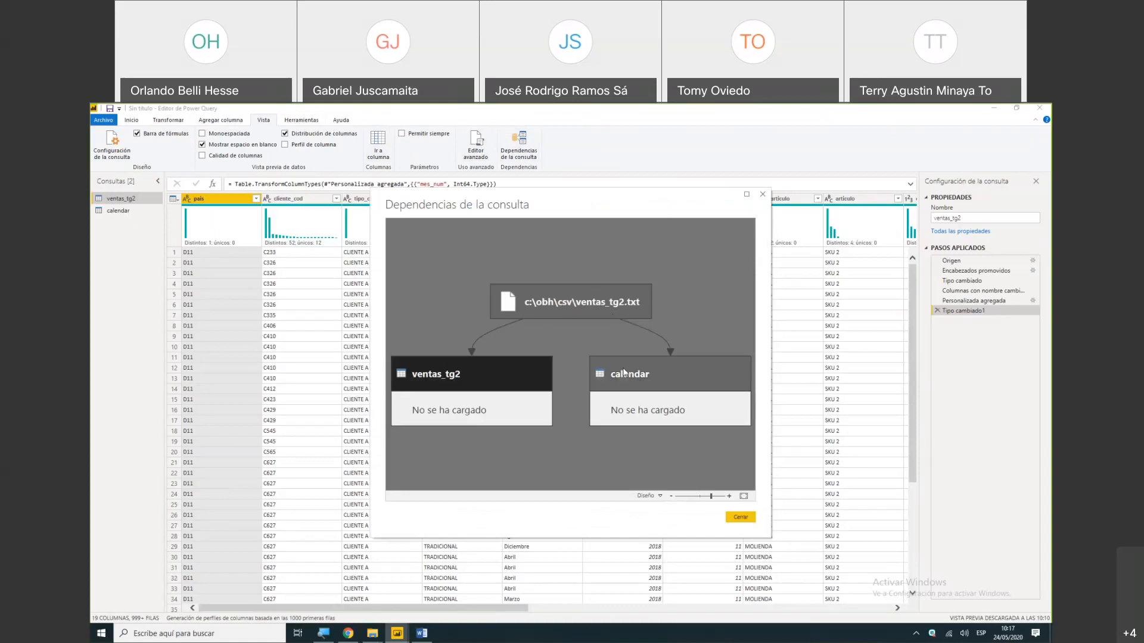
pyautogui.click(763, 194)
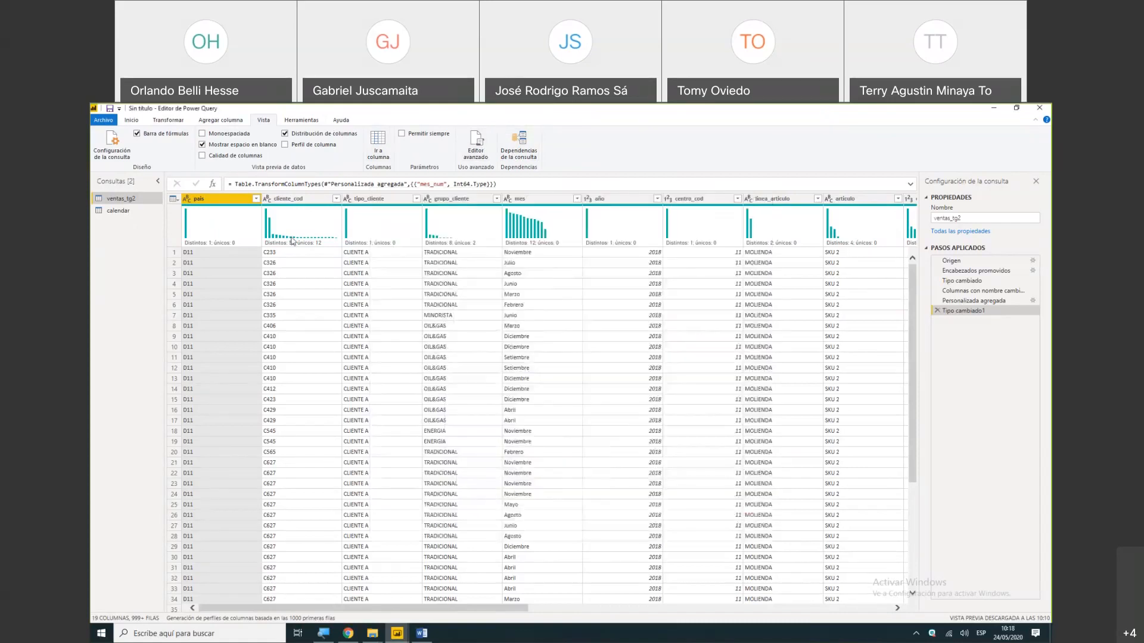
# - Create a reference query from ventas_tg2 named referencia and examine its link in the query dependencies diagram
pyautogui.rightClick(112, 201)
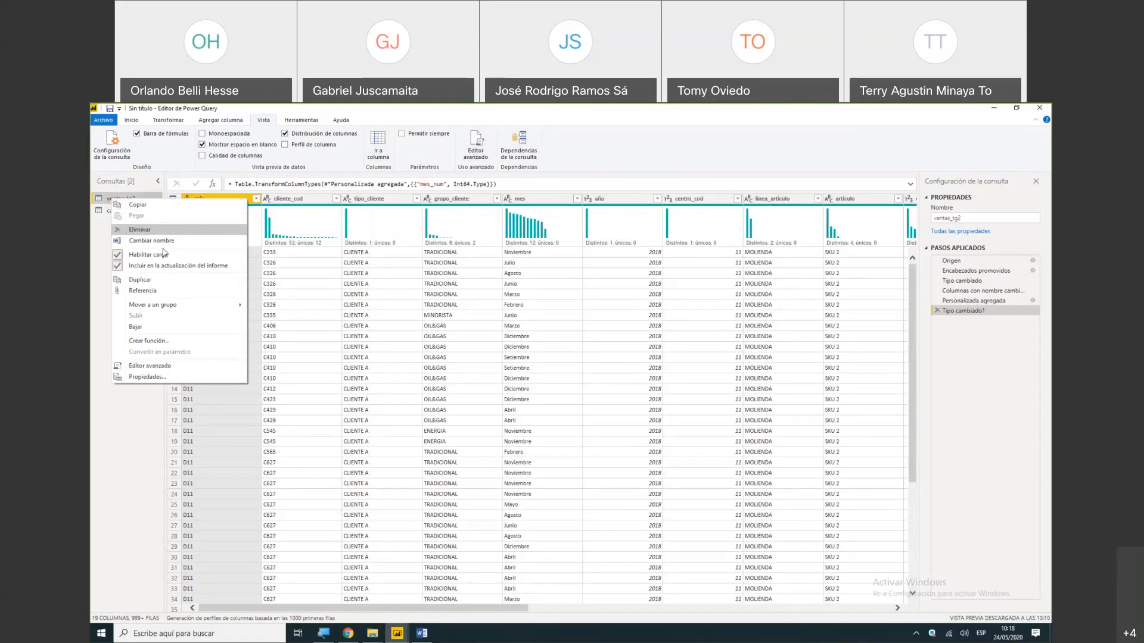
pyautogui.click(156, 290)
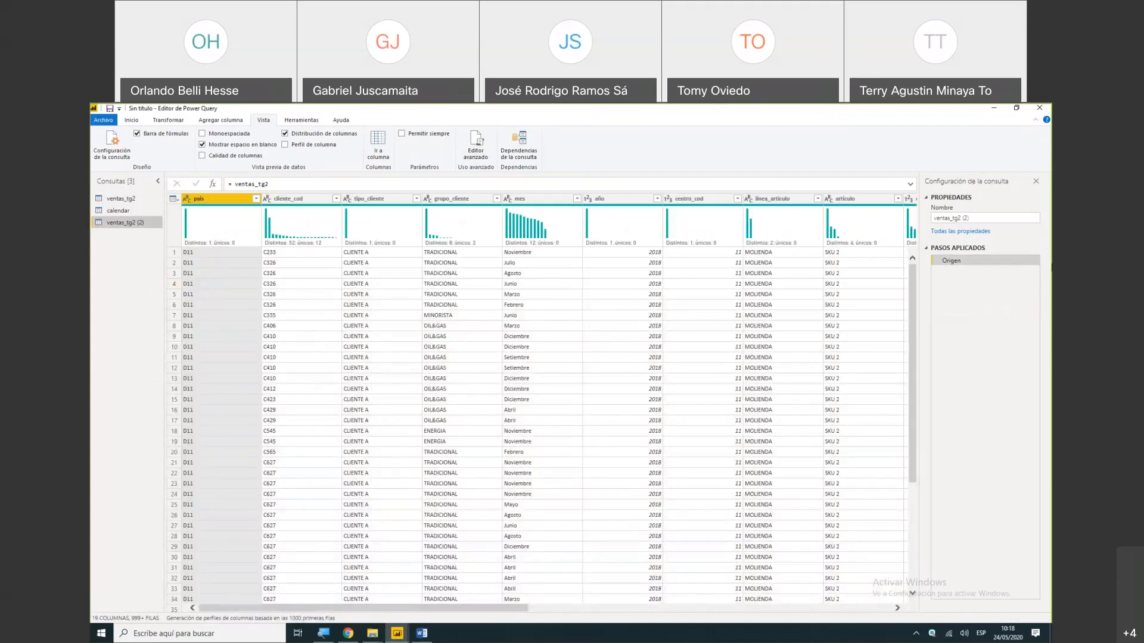
pyautogui.click(979, 220)
pyautogui.write('referencia')
pyautogui.press('Return')
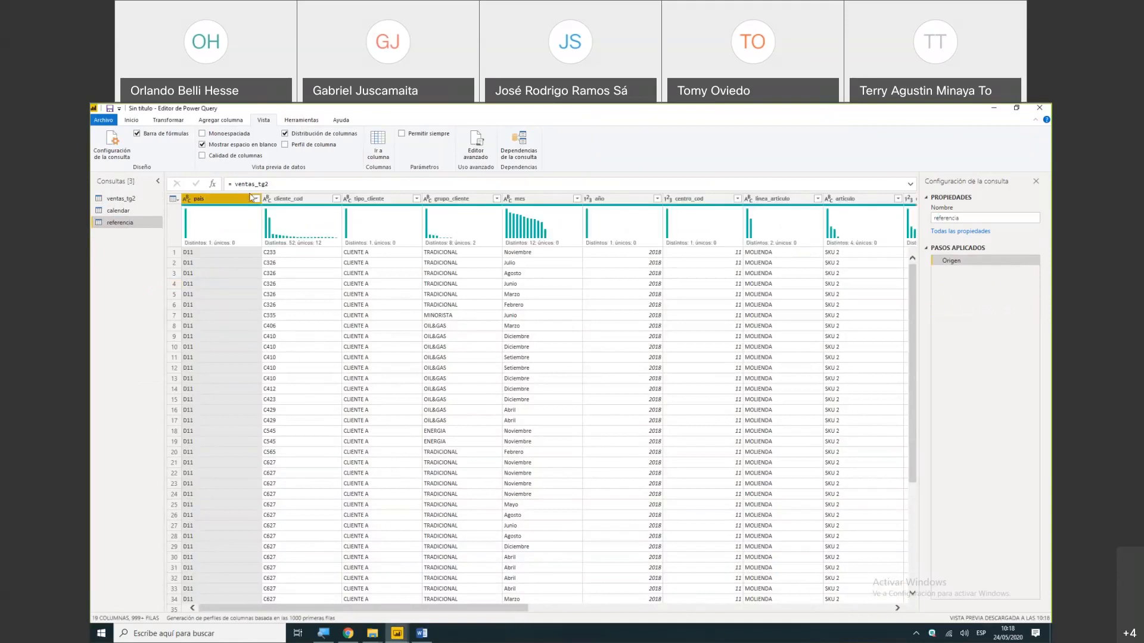
pyautogui.click(520, 153)
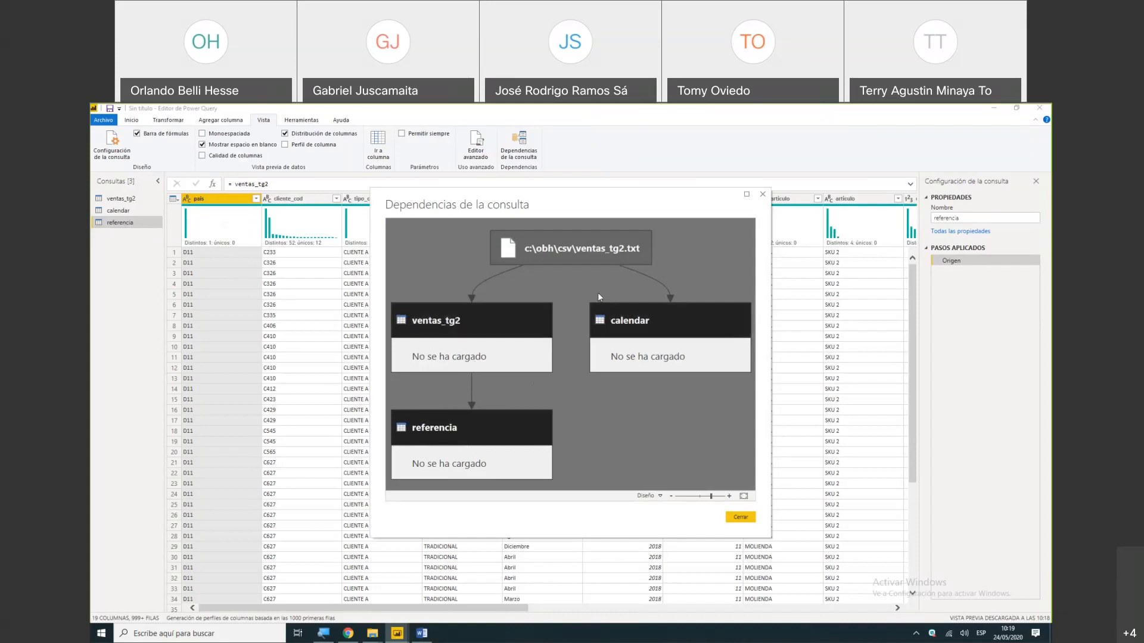
pyautogui.click(762, 195)
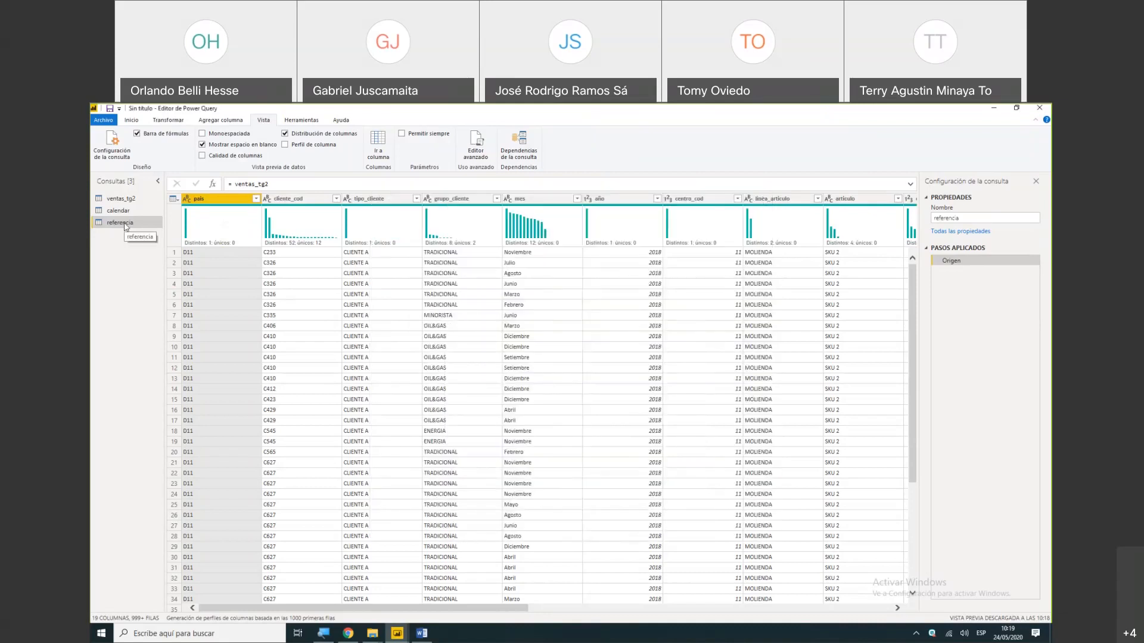
# - Delete the referencia query and check the remaining ventas_tg2 and calendar queries
pyautogui.rightClick(125, 226)
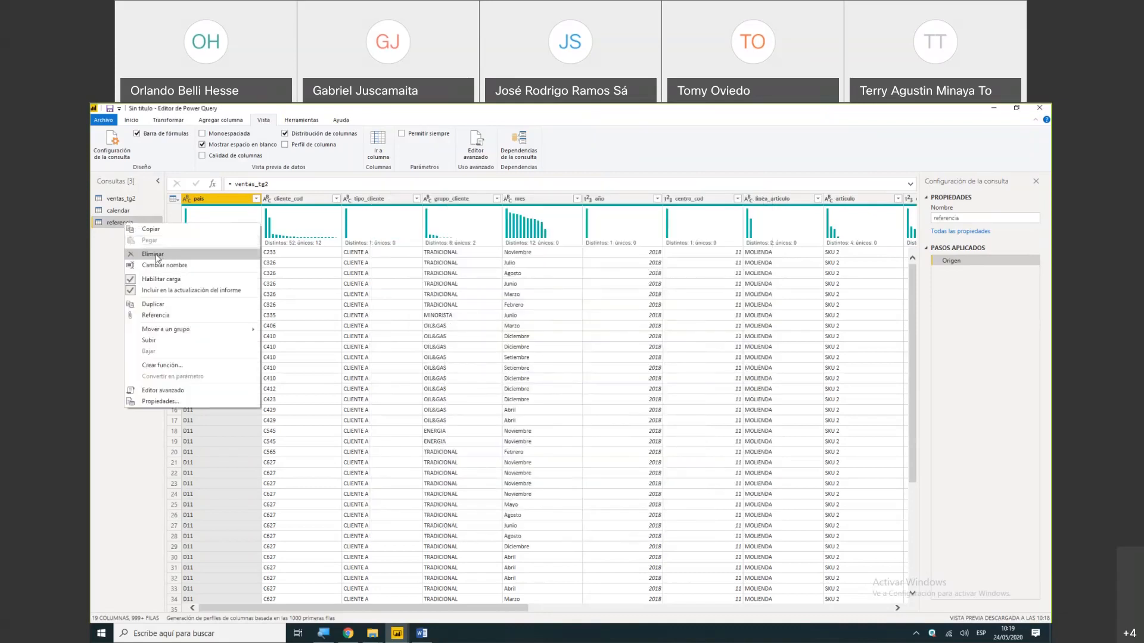
pyautogui.click(156, 256)
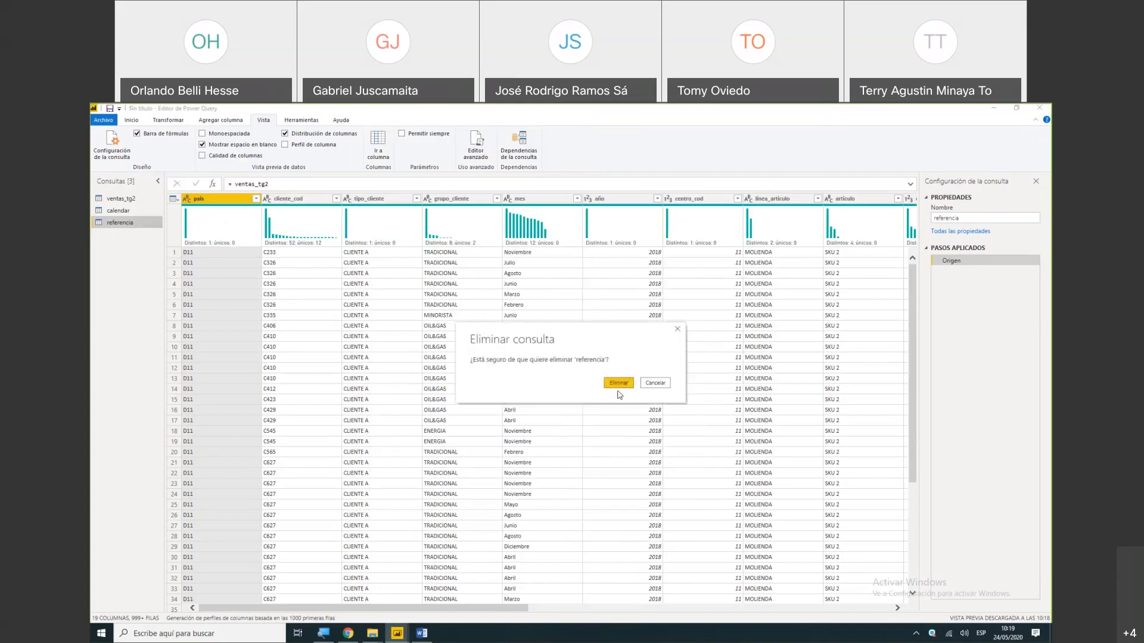
pyautogui.click(618, 388)
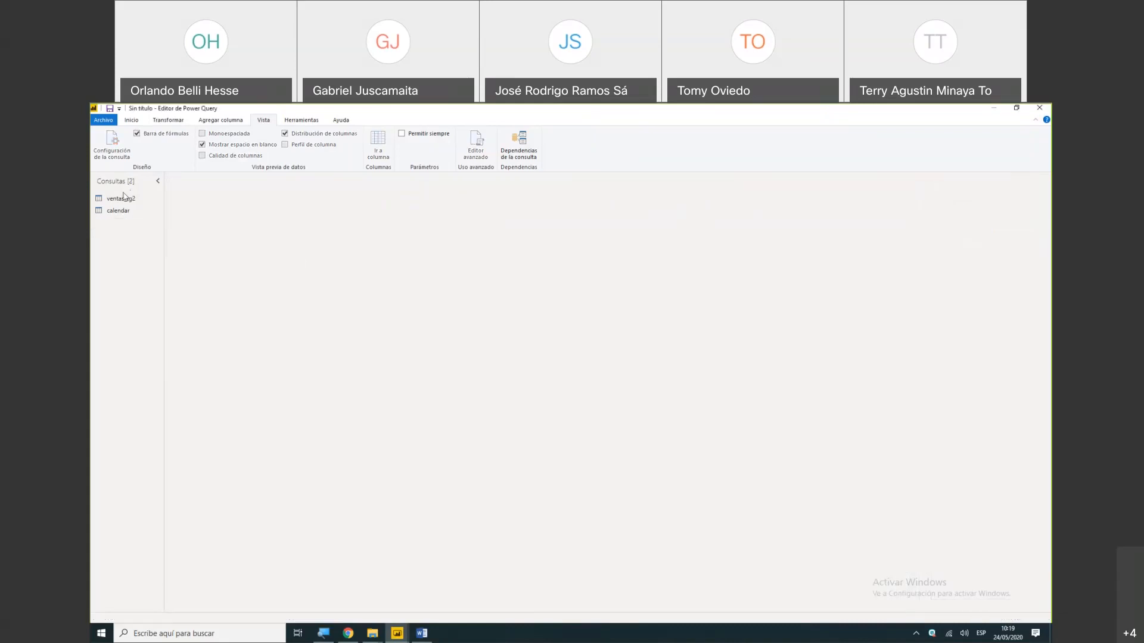
pyautogui.click(122, 200)
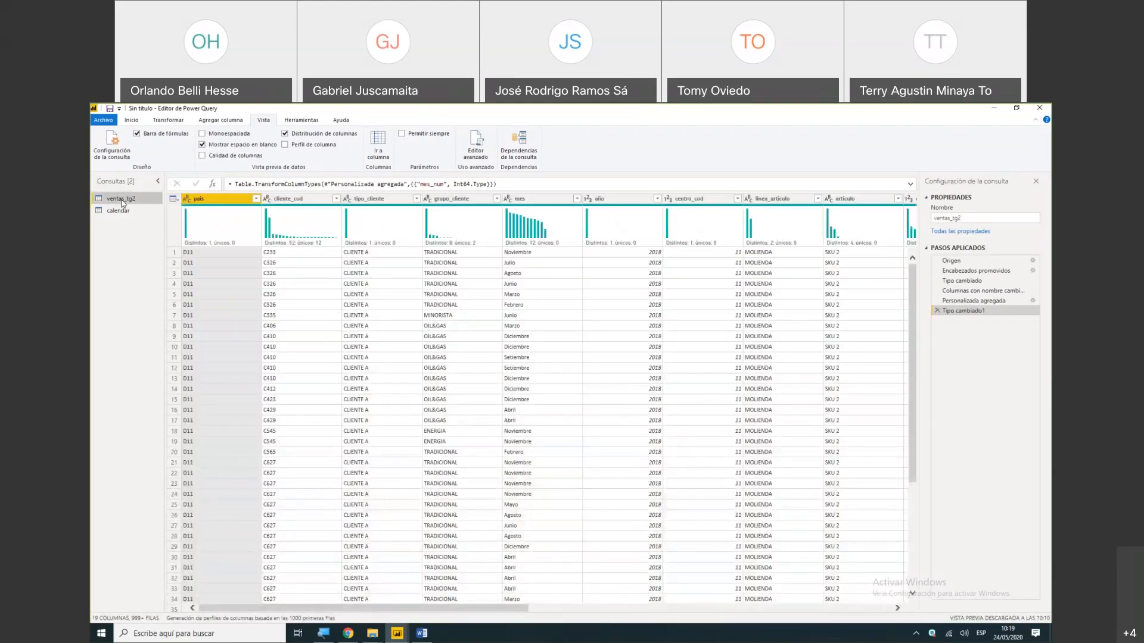
pyautogui.click(118, 213)
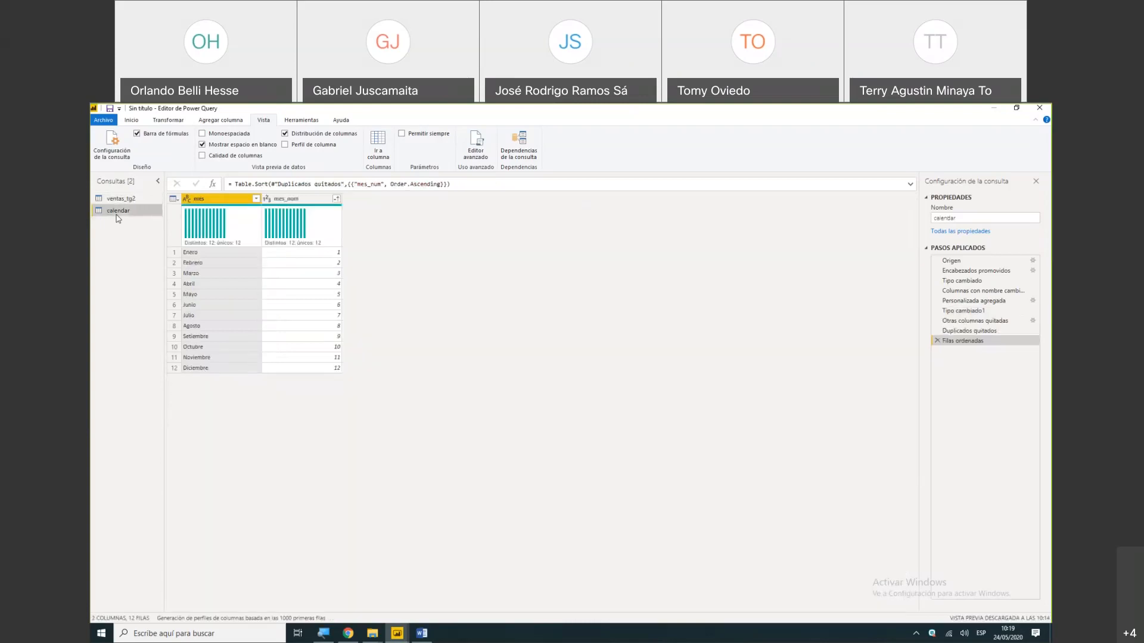
# - Review the ventas_tg2 and calendar queries, close and apply them, and return to the Power BI Desktop report
pyautogui.click(120, 198)
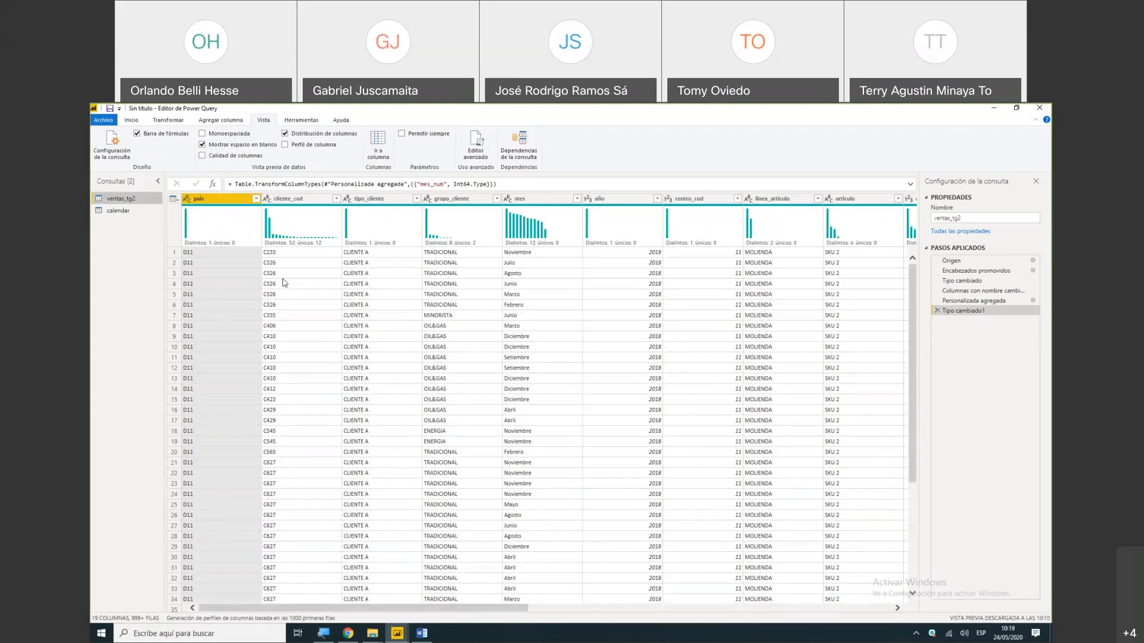
pyautogui.click(132, 121)
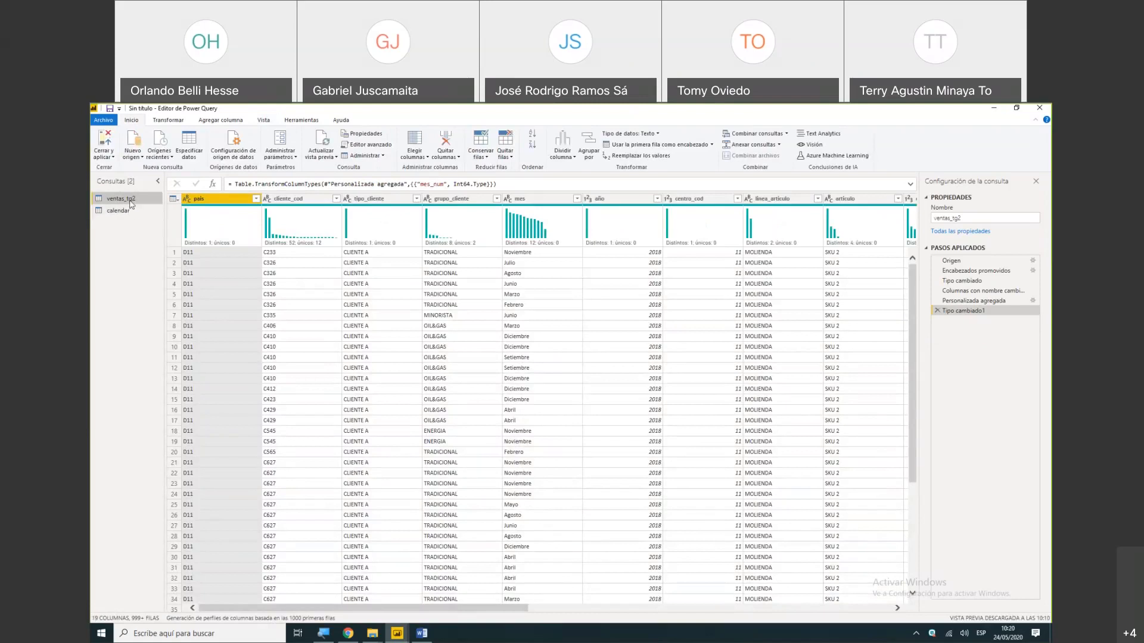
pyautogui.click(119, 211)
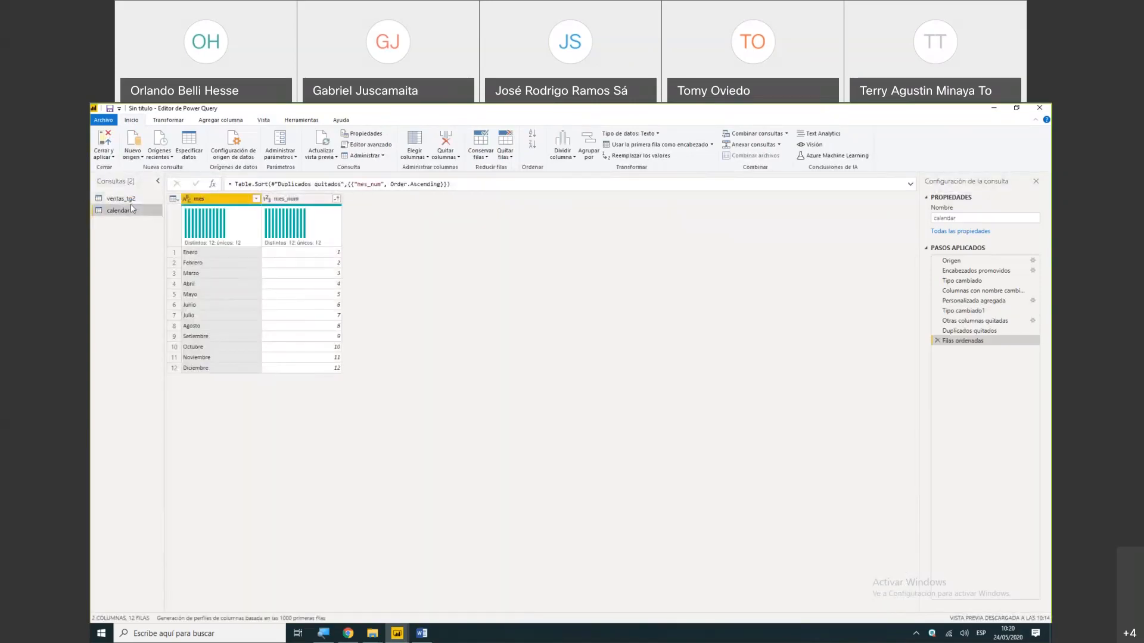
pyautogui.click(105, 142)
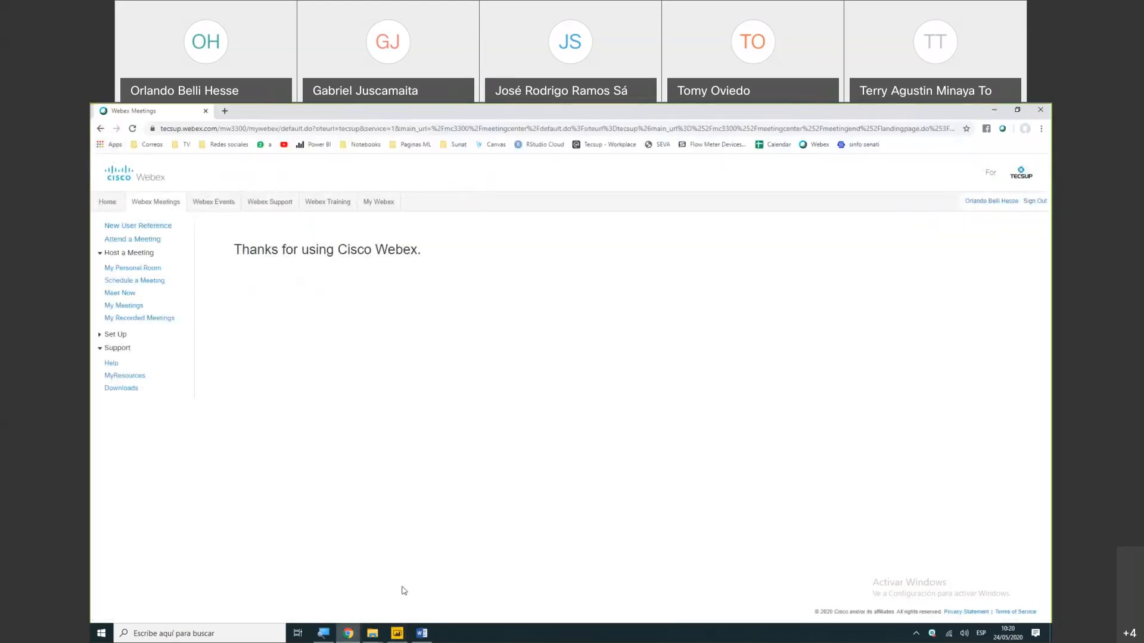
pyautogui.click(396, 634)
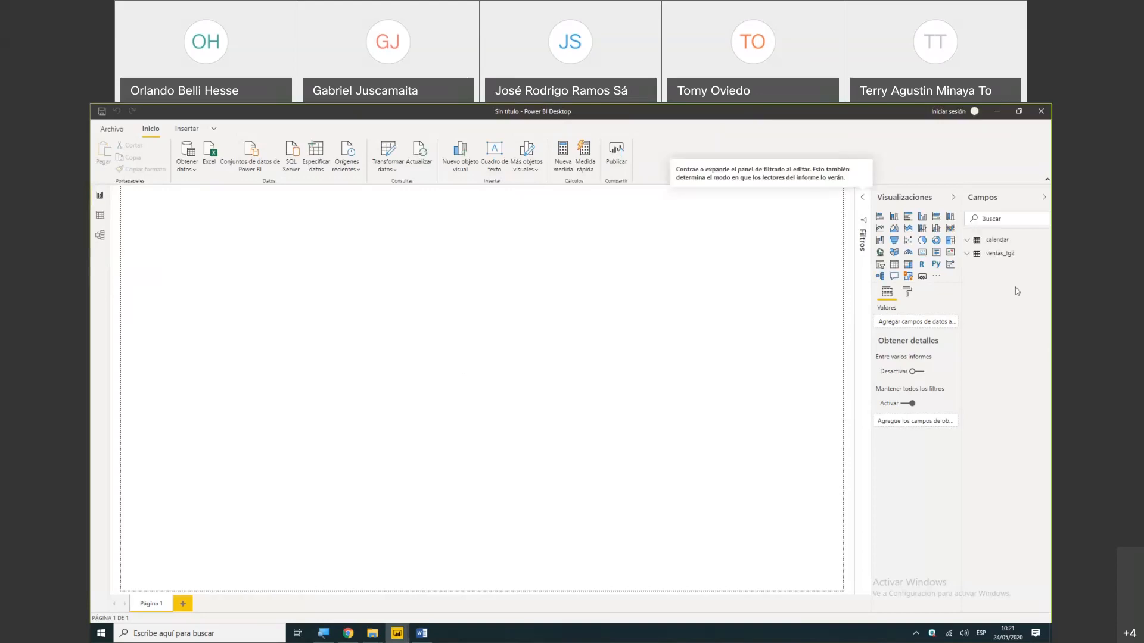
# - Create a table visual on the report page from the mes field of ventas_tg2
pyautogui.click(970, 258)
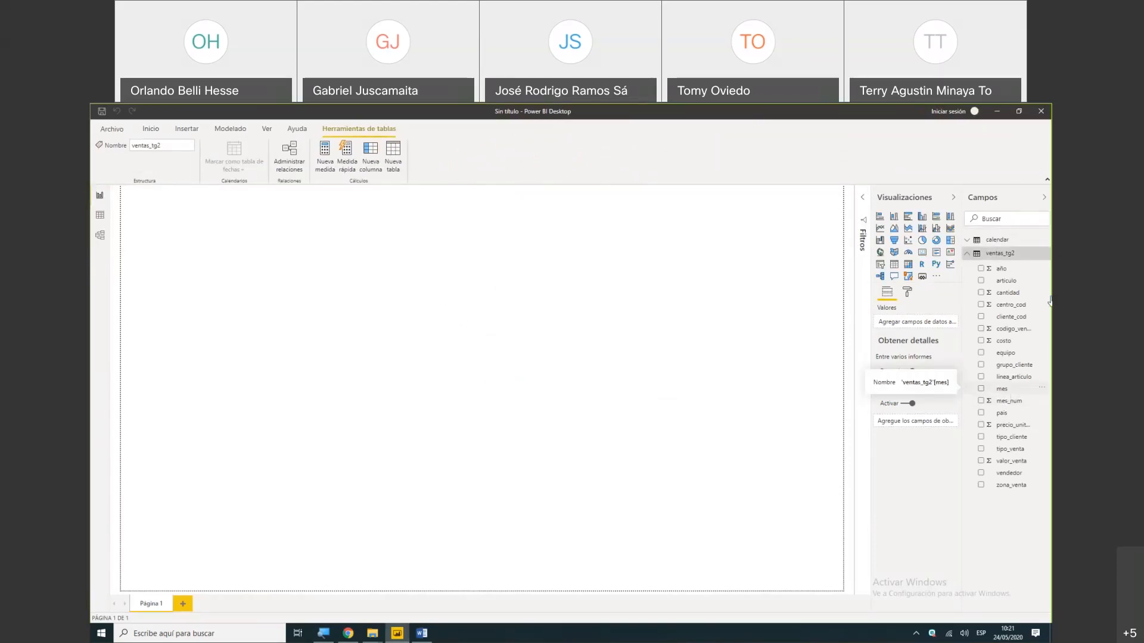
pyautogui.moveTo(1020, 390); pyautogui.dragTo(551, 358)
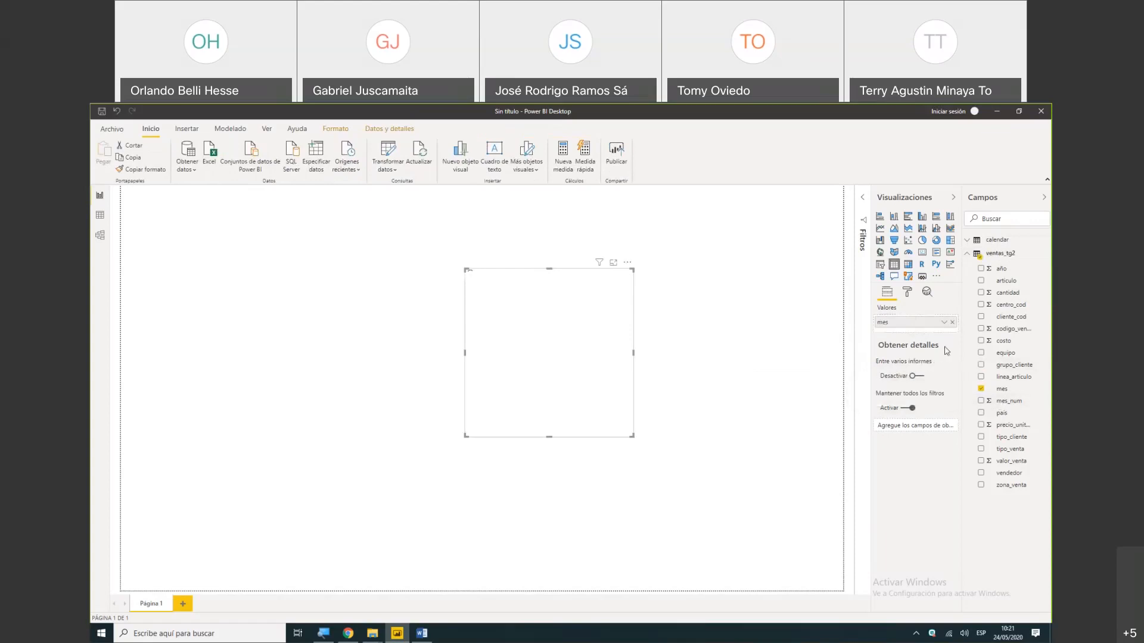
pyautogui.click(992, 391)
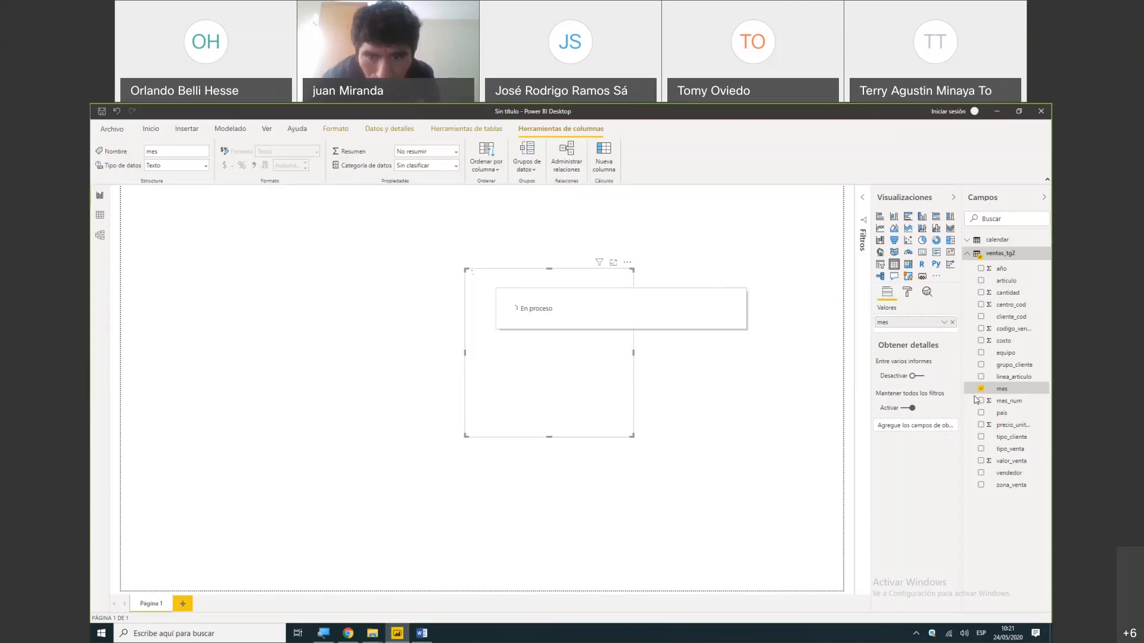
pyautogui.rightClick(975, 400)
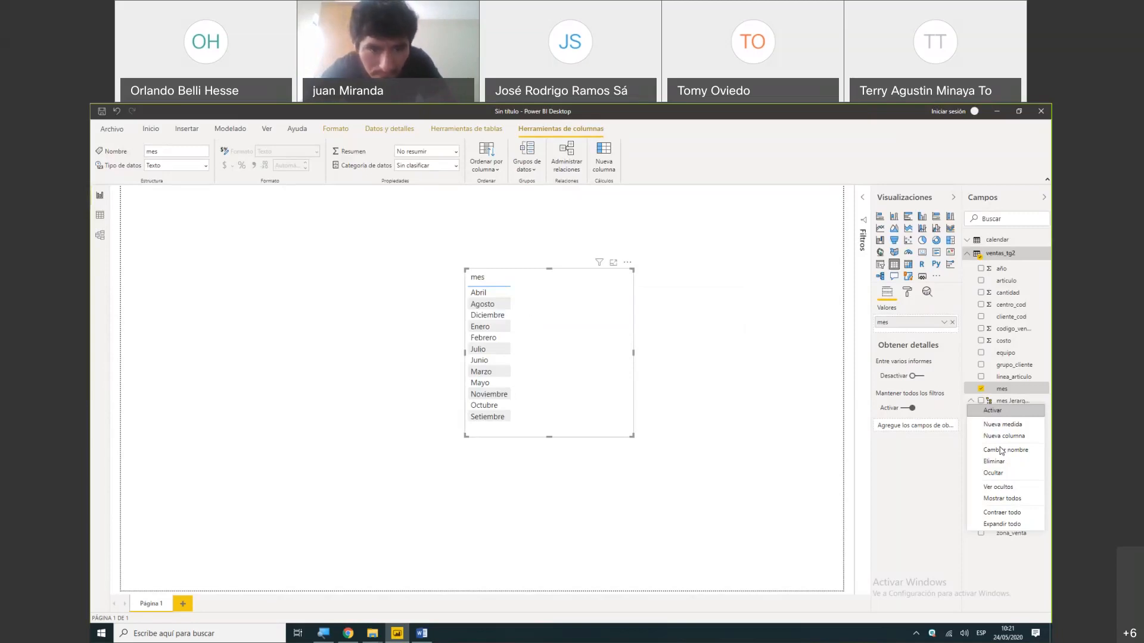
pyautogui.click(1042, 402)
pyautogui.click(1041, 402)
pyautogui.click(1042, 402)
pyautogui.click(1041, 402)
pyautogui.click(1041, 402)
pyautogui.click(1041, 402)
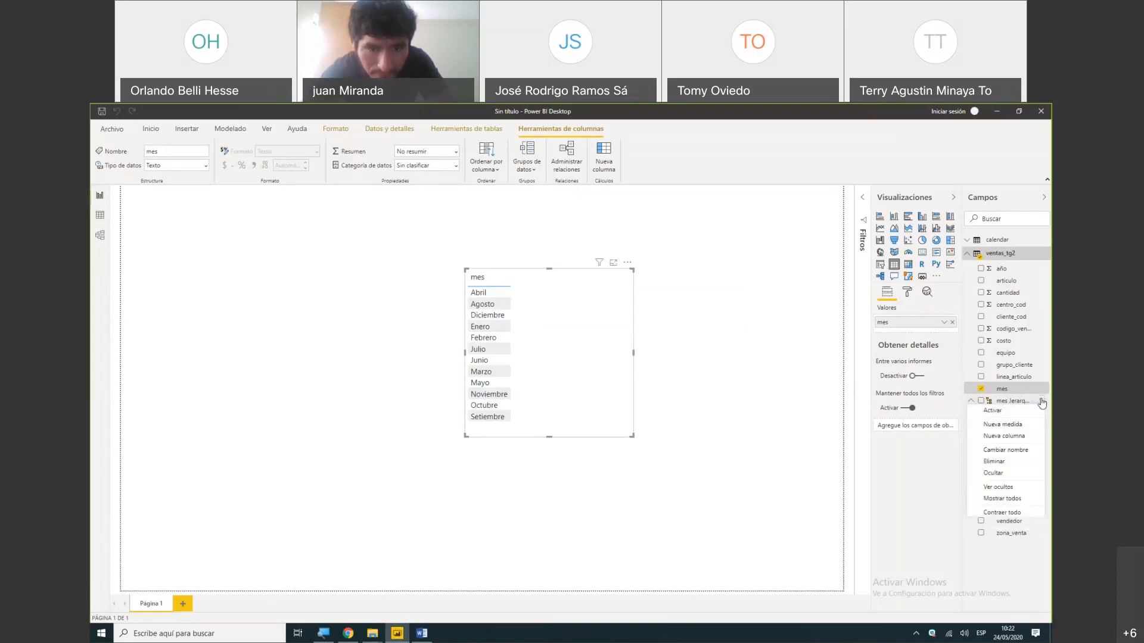
pyautogui.click(1007, 404)
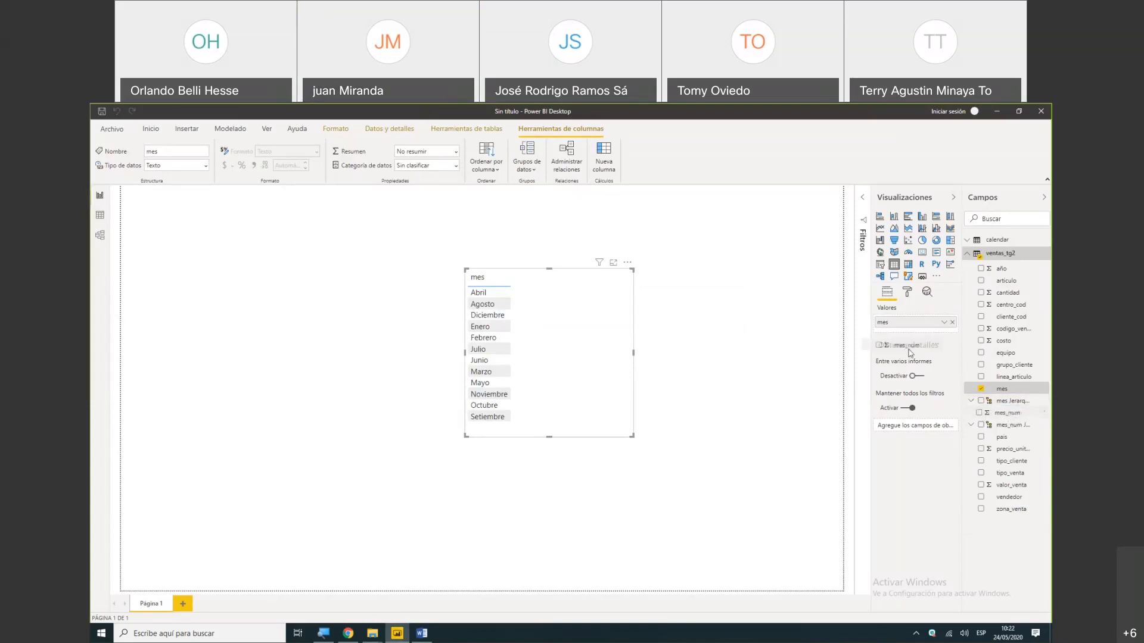
# - Add mes_num before mes in the table visual without summarizing it, and sort the rows by mes_num in ascending order
pyautogui.moveTo(914, 332); pyautogui.dragTo(913, 344)
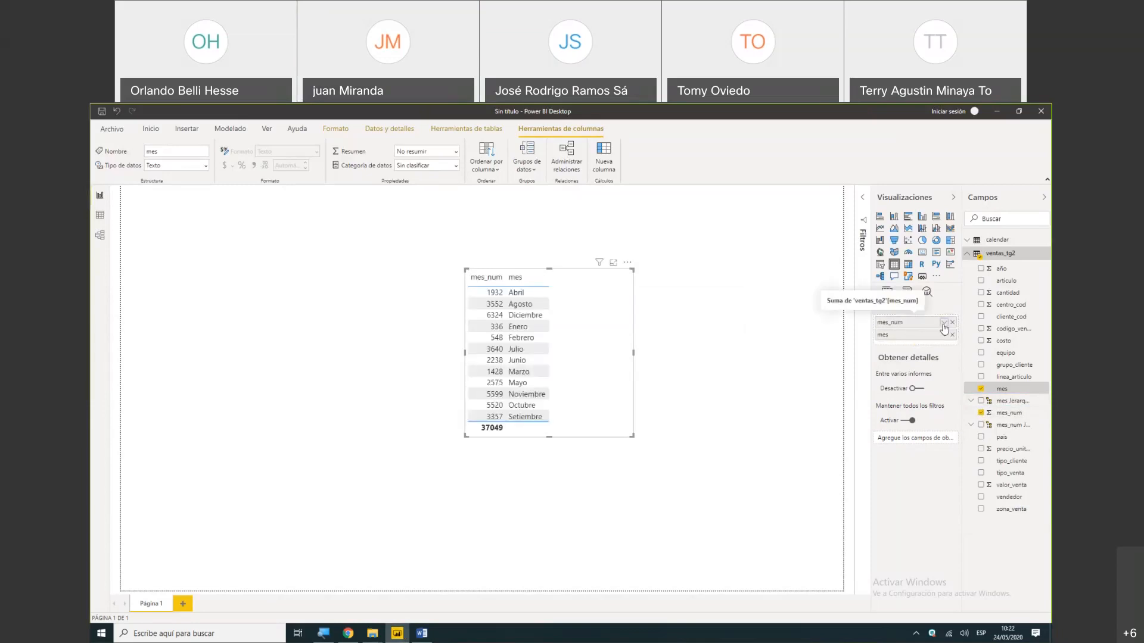
pyautogui.click(943, 323)
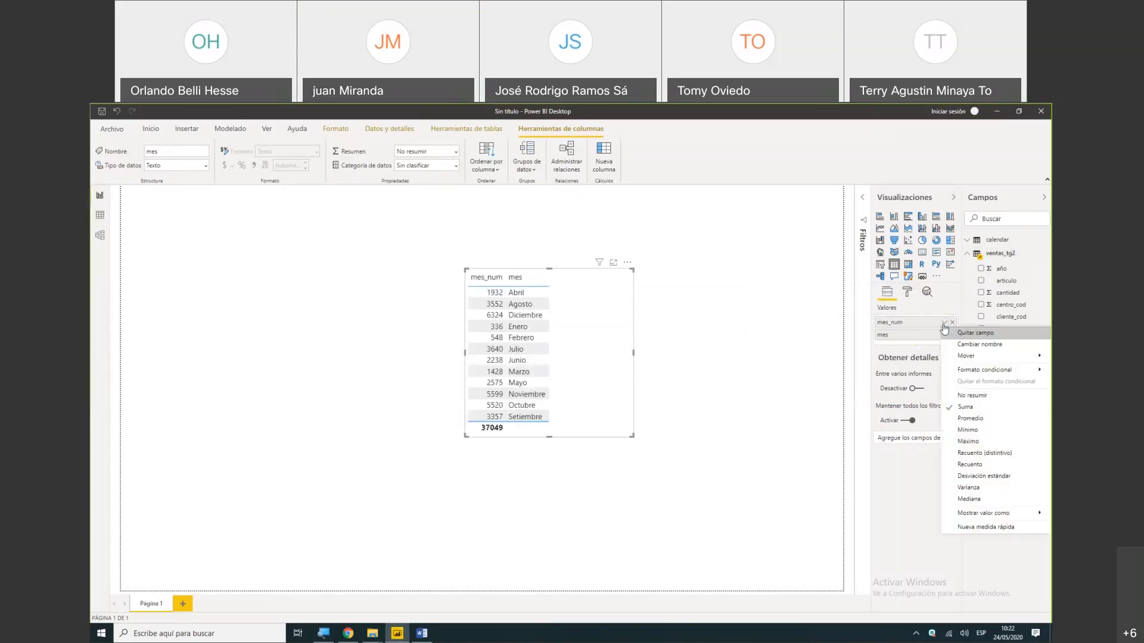
pyautogui.click(958, 396)
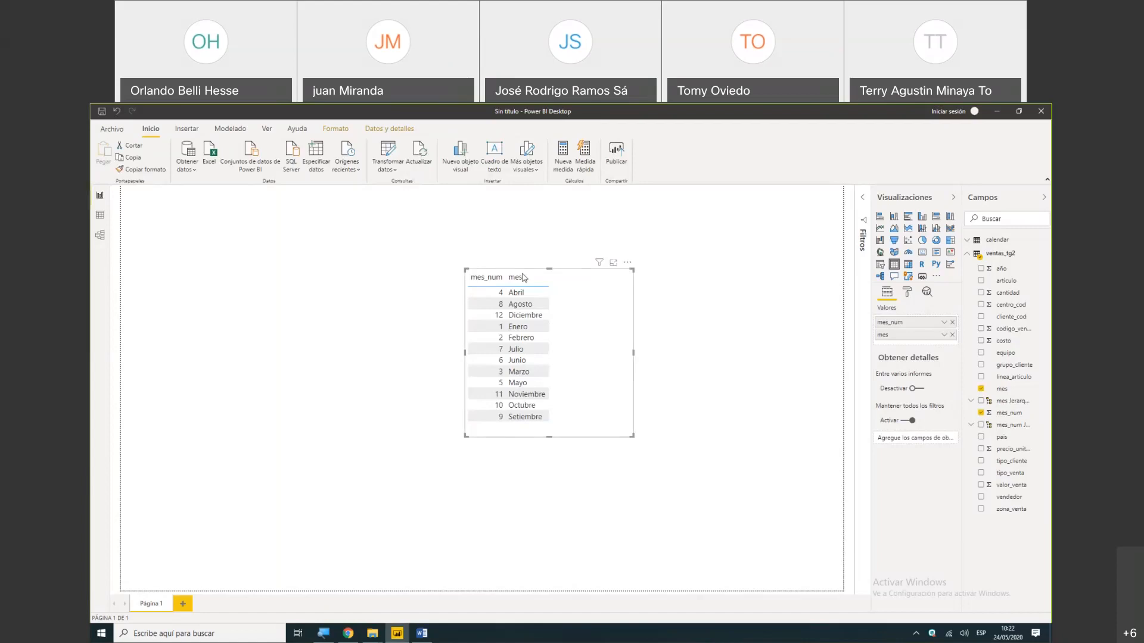
pyautogui.click(475, 288)
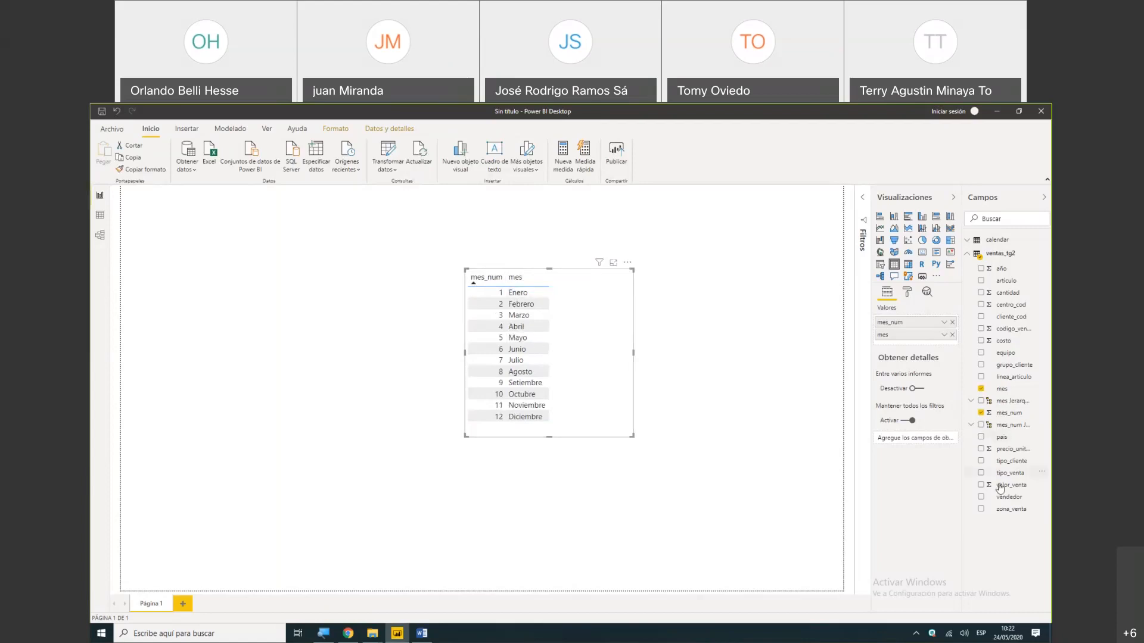
# - Add the valor_venta field to the table visual and widen the visual to make room for another column
pyautogui.moveTo(1001, 488); pyautogui.dragTo(911, 350)
pyautogui.click(980, 485)
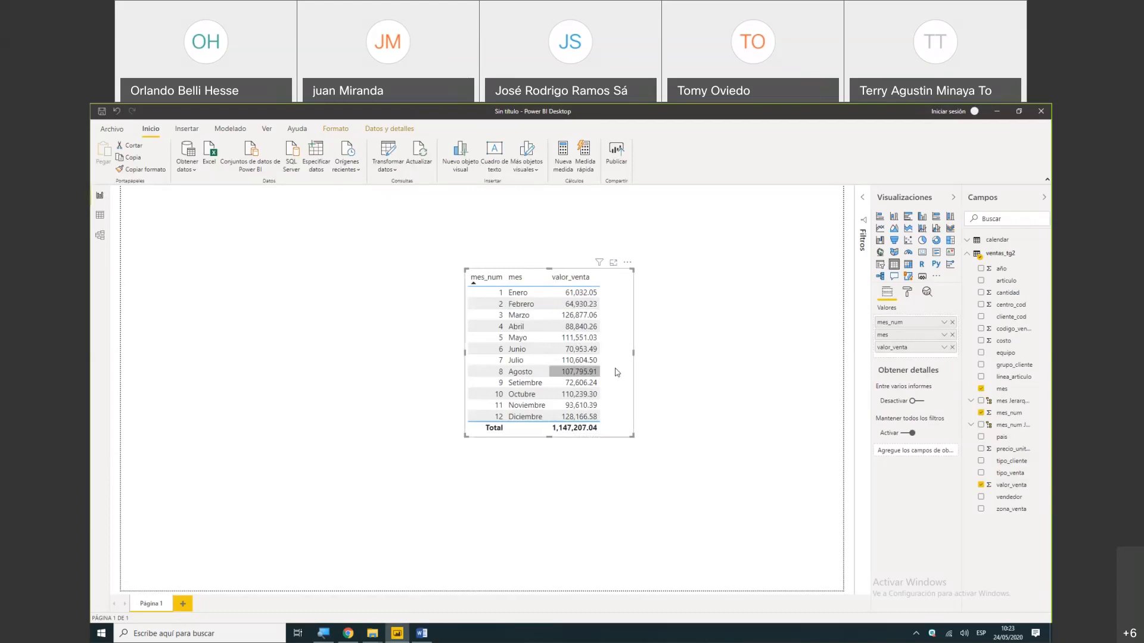
pyautogui.moveTo(633, 353); pyautogui.dragTo(666, 353)
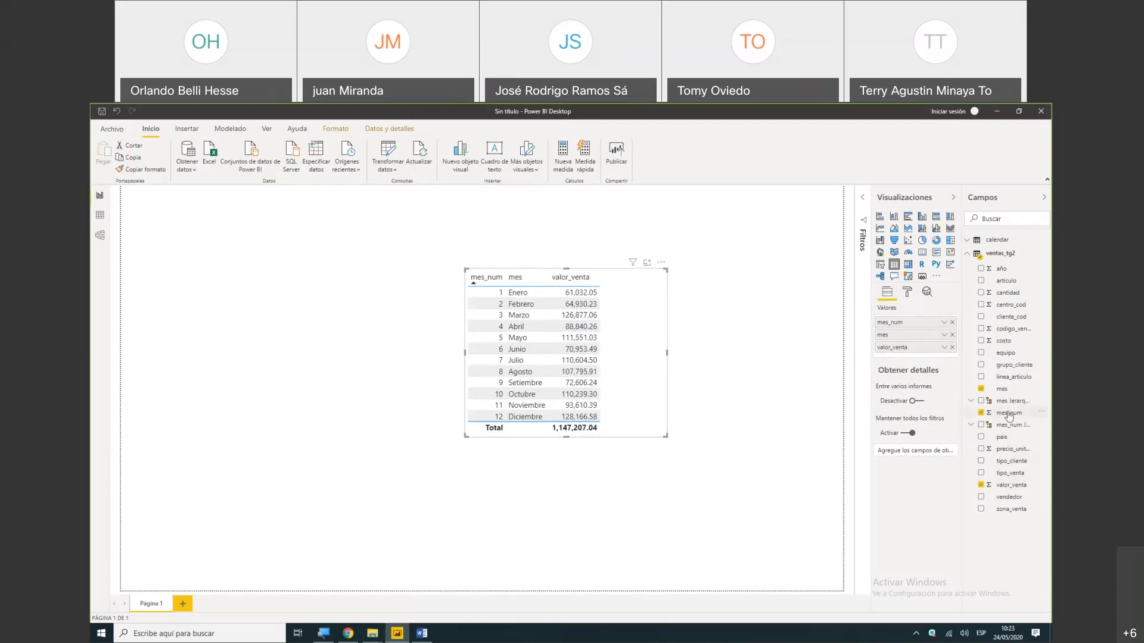
# - Add valor_venta to the table a second time and show that column as a percentage of the grand total
pyautogui.moveTo(946, 461); pyautogui.dragTo(910, 360)
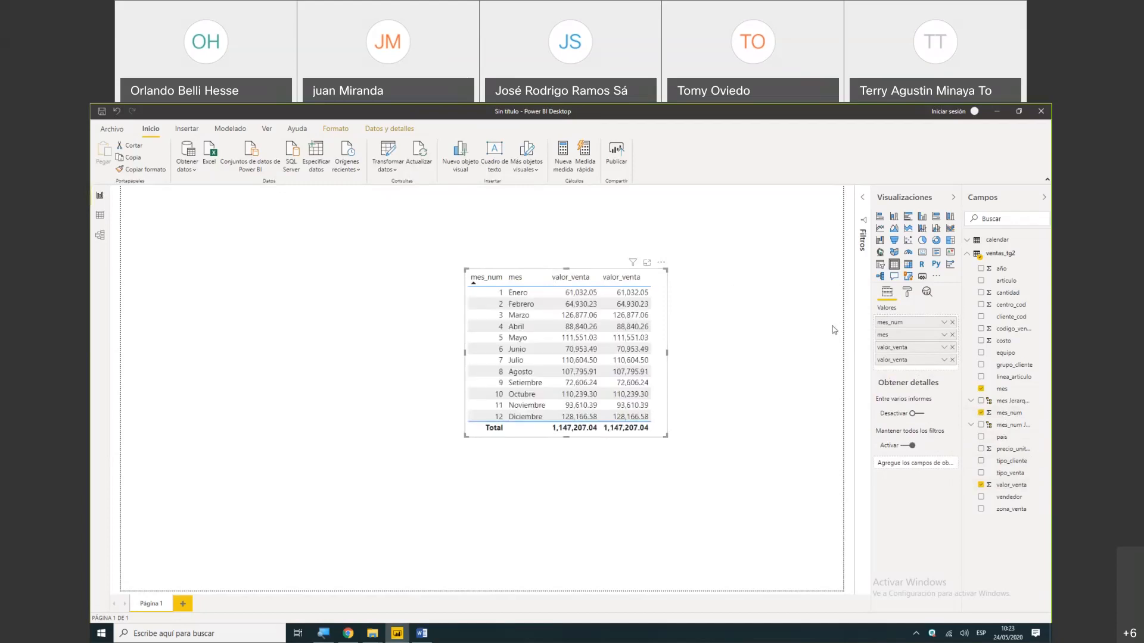
pyautogui.click(578, 308)
pyautogui.click(944, 361)
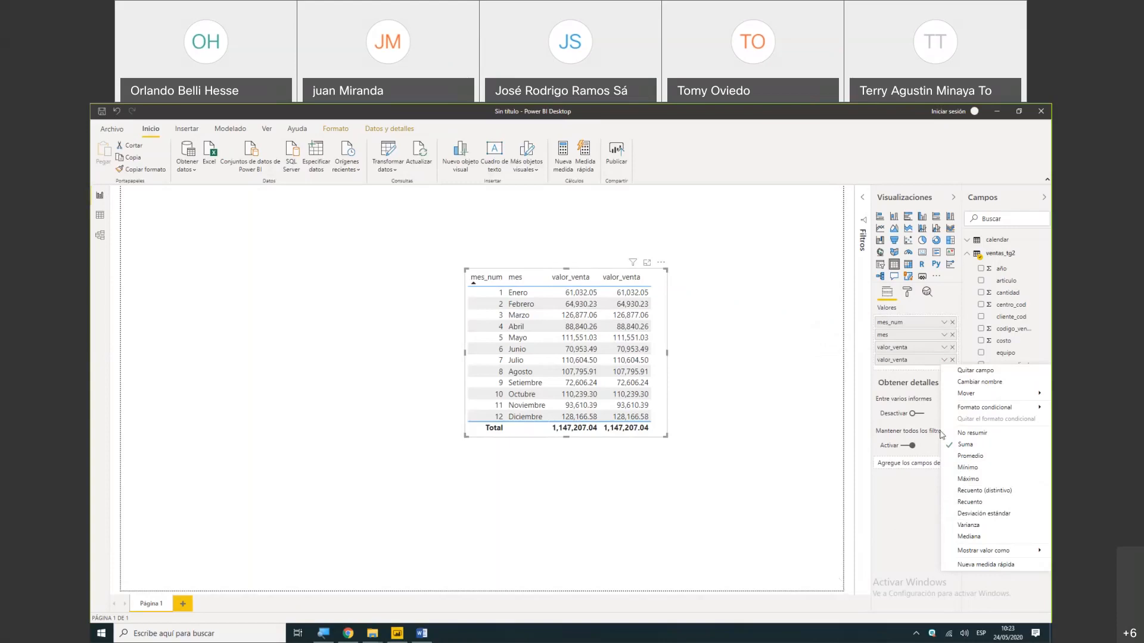
pyautogui.moveTo(979, 555)
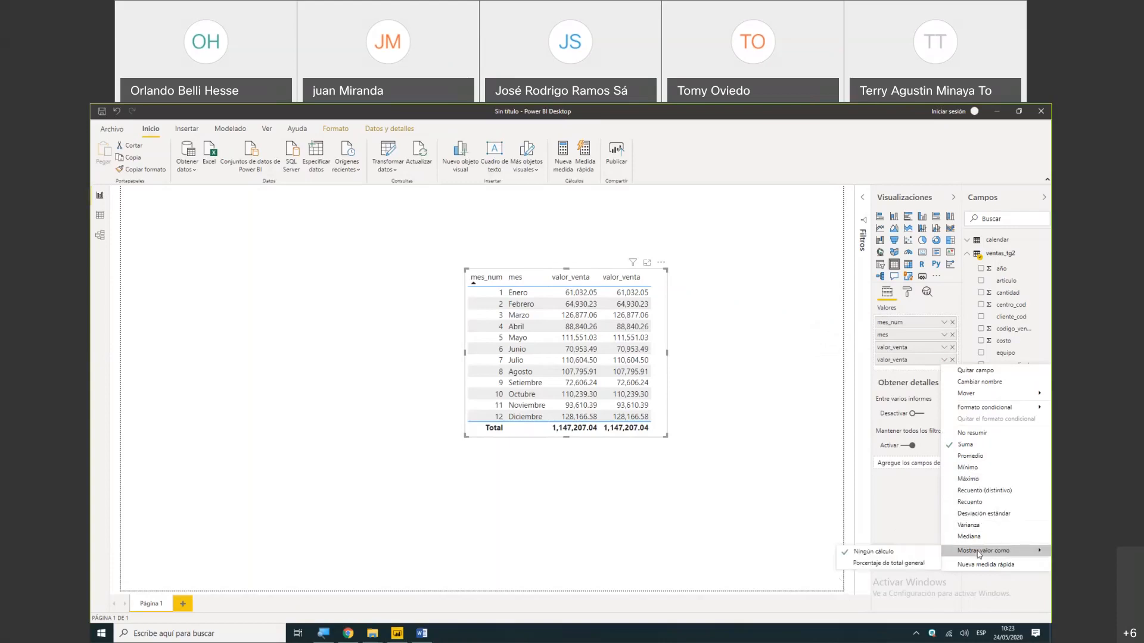
pyautogui.click(917, 569)
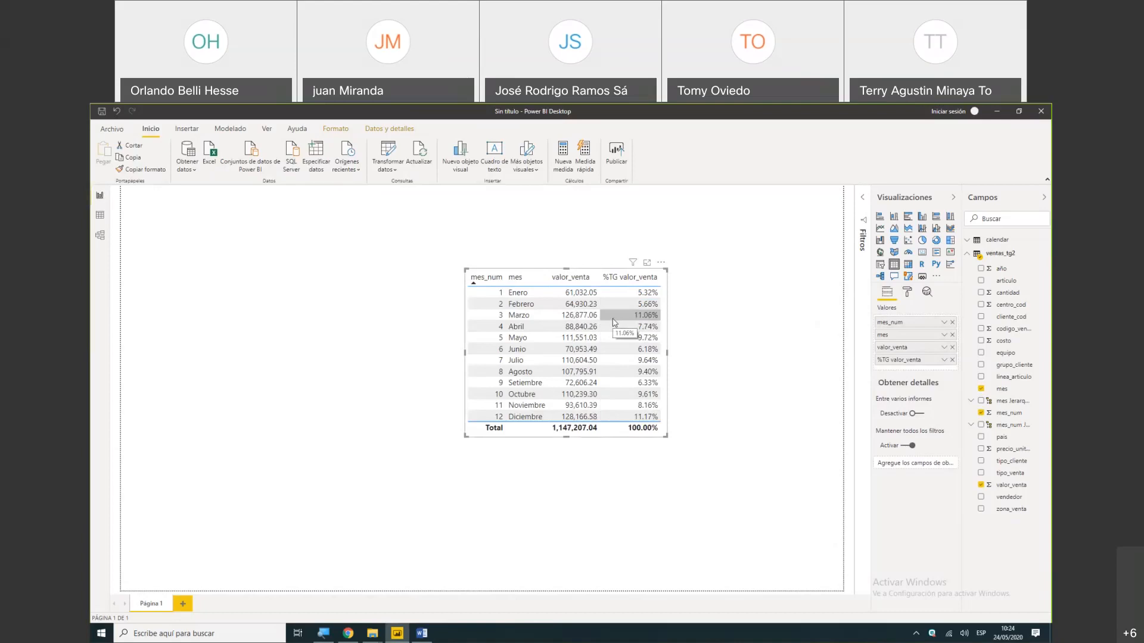
# - Delete the mes and mes_num hierarchies from the ventas_tg2 table
pyautogui.click(1044, 402)
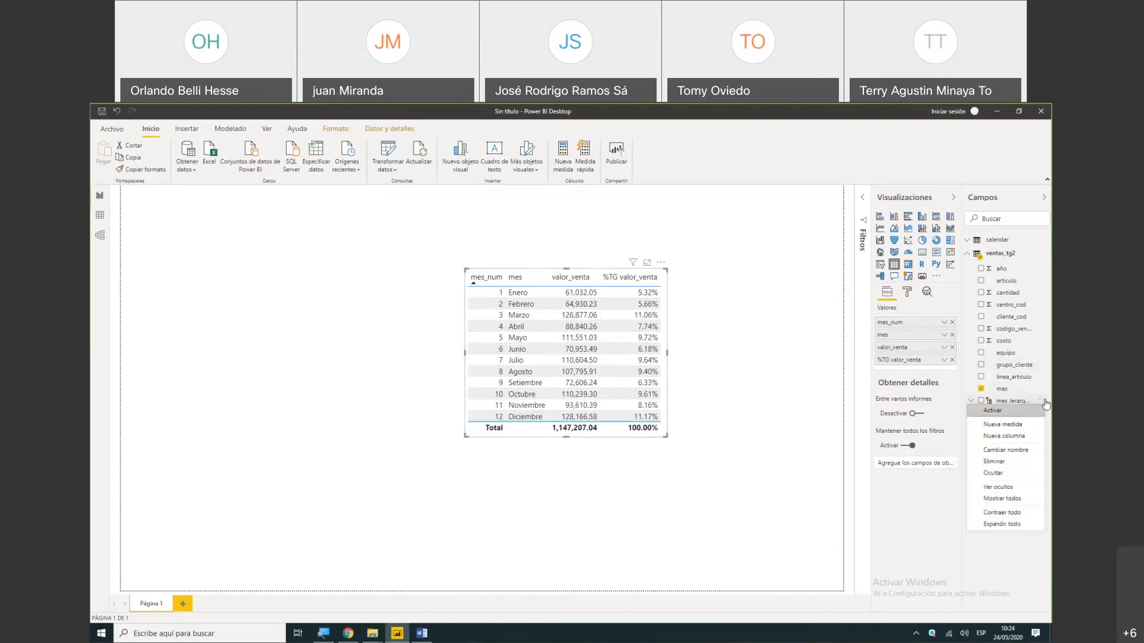
pyautogui.click(1012, 462)
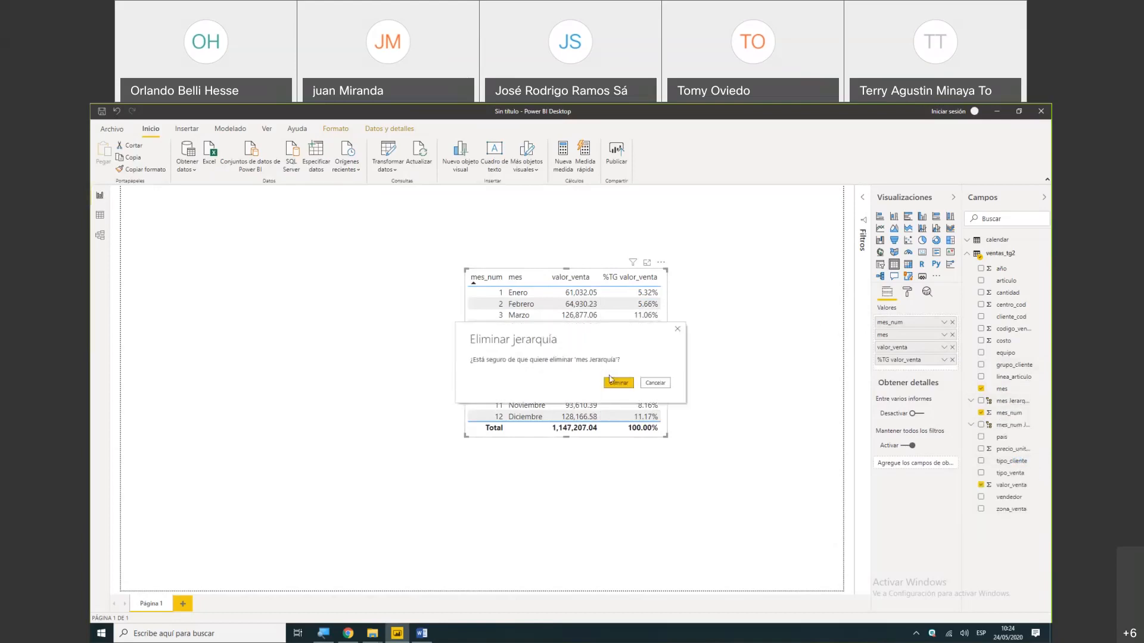
pyautogui.click(618, 384)
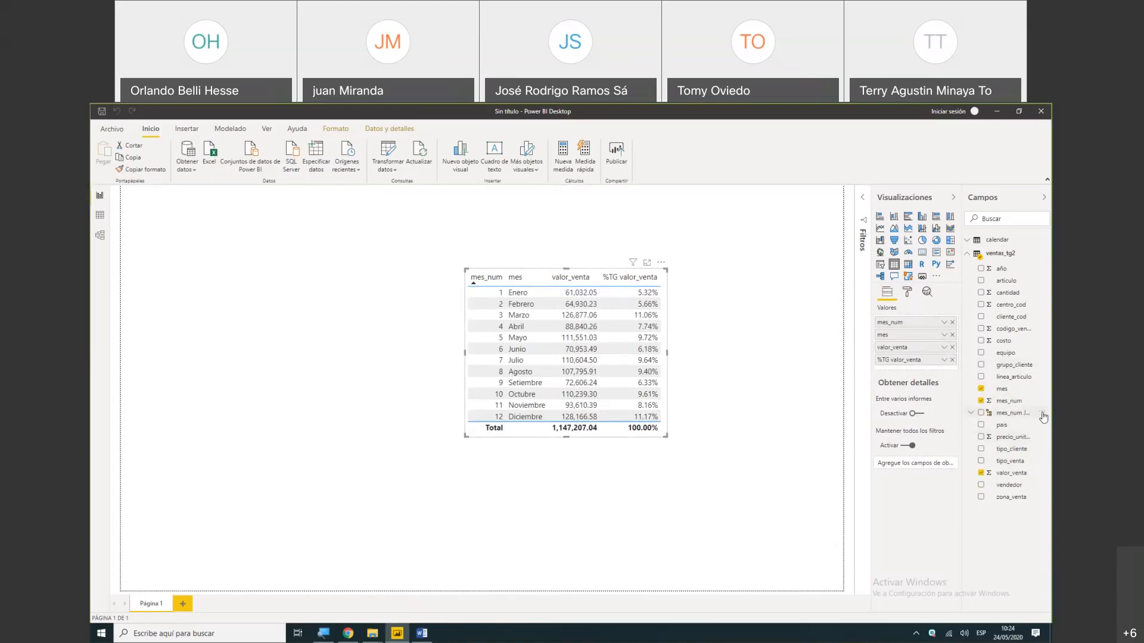
pyautogui.click(1043, 418)
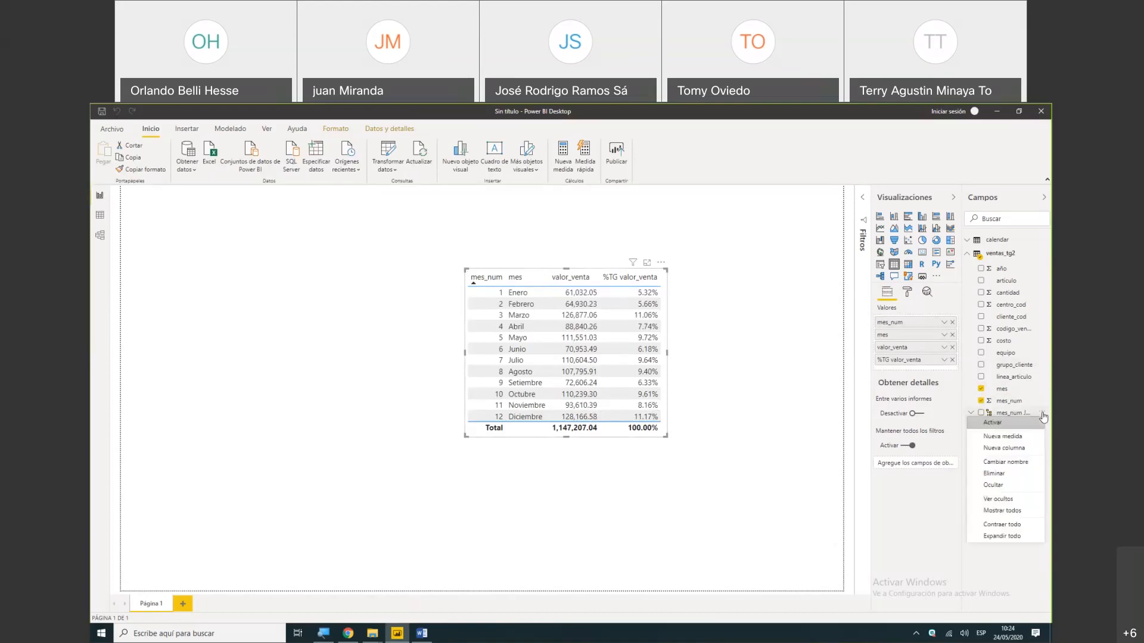
pyautogui.click(1007, 475)
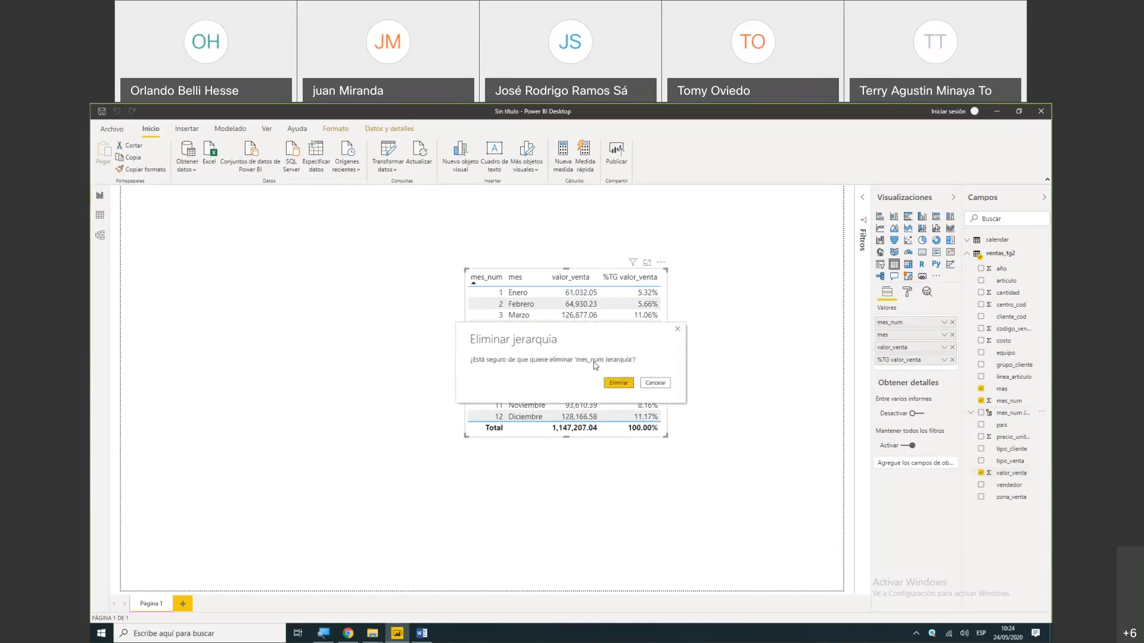
pyautogui.click(612, 384)
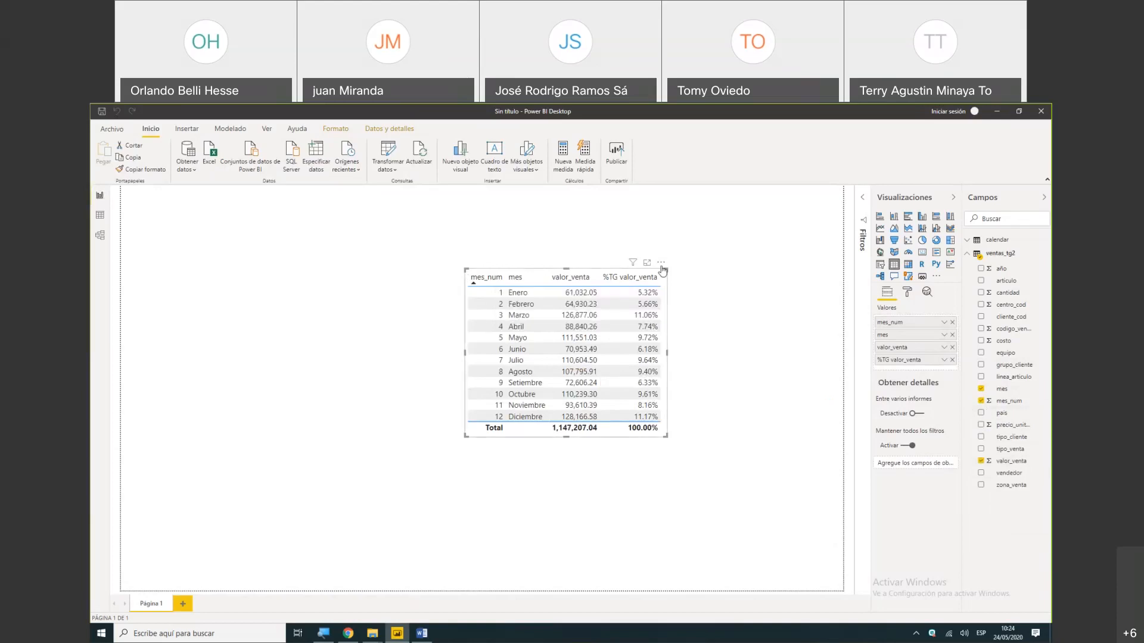
# - Move the monthly sales table further left on the report page and widen it to leave space for more columns
pyautogui.moveTo(662, 270); pyautogui.dragTo(471, 285)
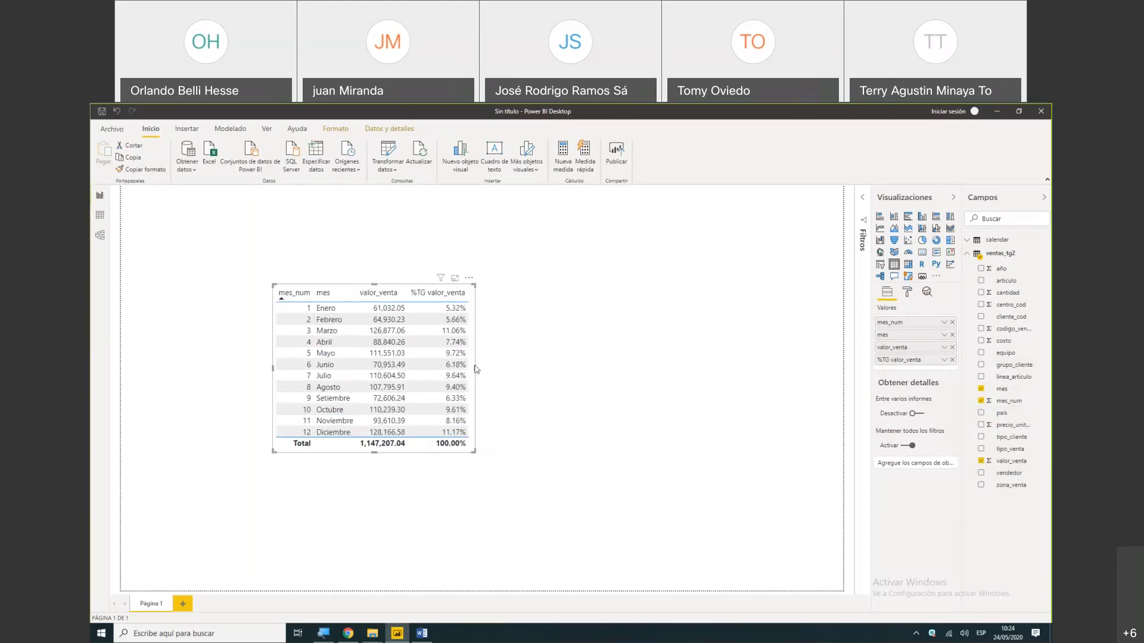
pyautogui.moveTo(476, 370); pyautogui.dragTo(590, 366)
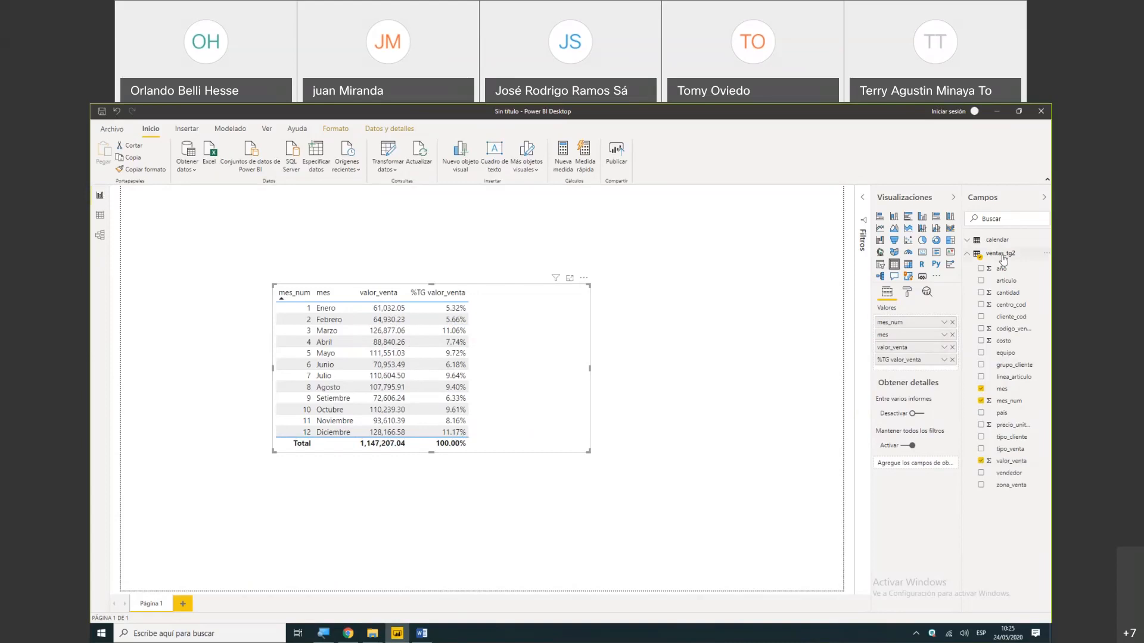
# - Switch to the Word guide and select the measure formula soles = sum(ventas_tg2[valor_venta])
pyautogui.moveTo(997, 241)
pyautogui.click(423, 633)
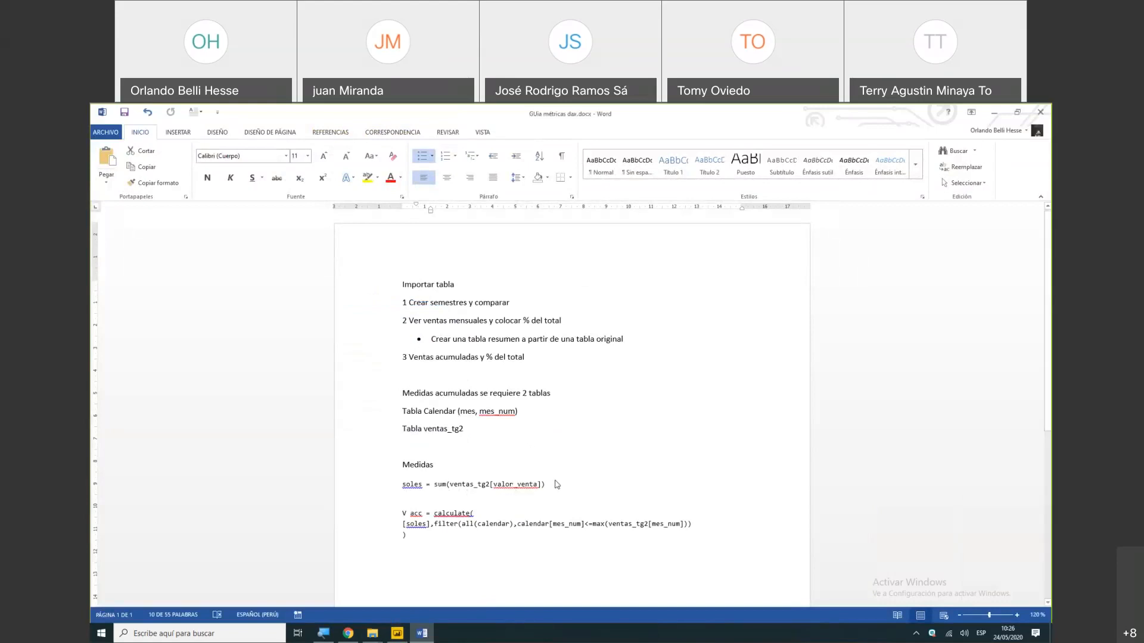
pyautogui.moveTo(549, 485); pyautogui.dragTo(522, 483)
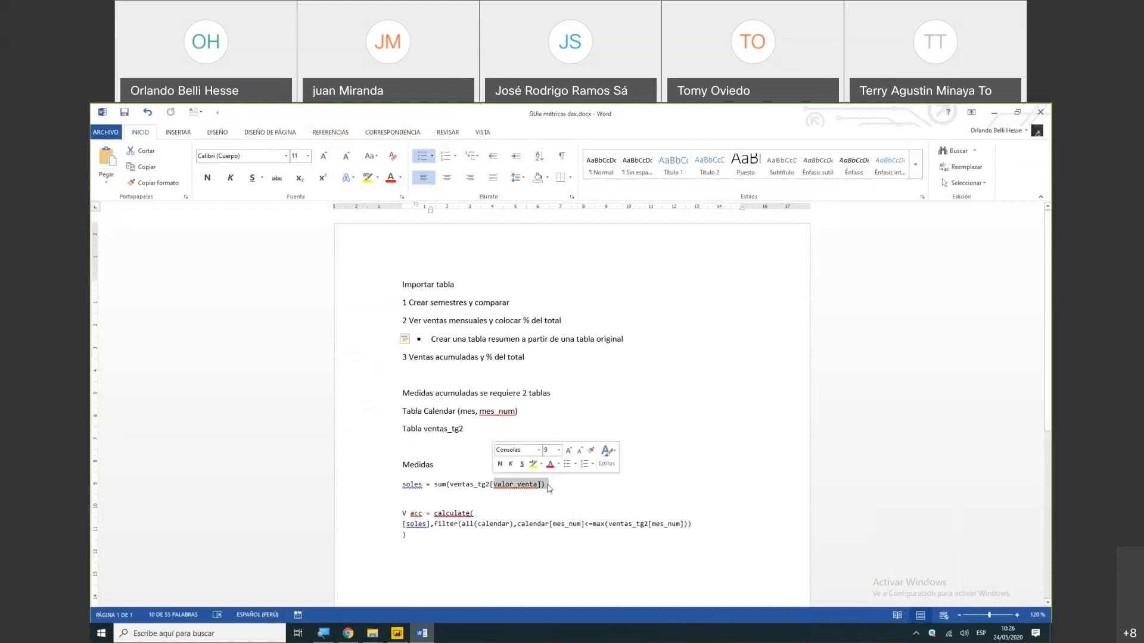
pyautogui.hotkey('shift', 'Left')
pyautogui.hotkey('shift', 'Left')
pyautogui.hotkey('shift', 'Left')
pyautogui.hotkey('shift', 'Left')
pyautogui.hotkey('shift', 'Left')
pyautogui.hotkey('shift', 'Left')
pyautogui.hotkey('shift', 'Left')
pyautogui.hotkey('shift', 'Left')
pyautogui.hotkey('shift', 'Left')
pyautogui.hotkey('shift', 'Left')
pyautogui.hotkey('shift', 'Left')
pyautogui.hotkey('shift', 'Left')
pyautogui.hotkey('shift', 'Left')
pyautogui.hotkey('shift', 'Left')
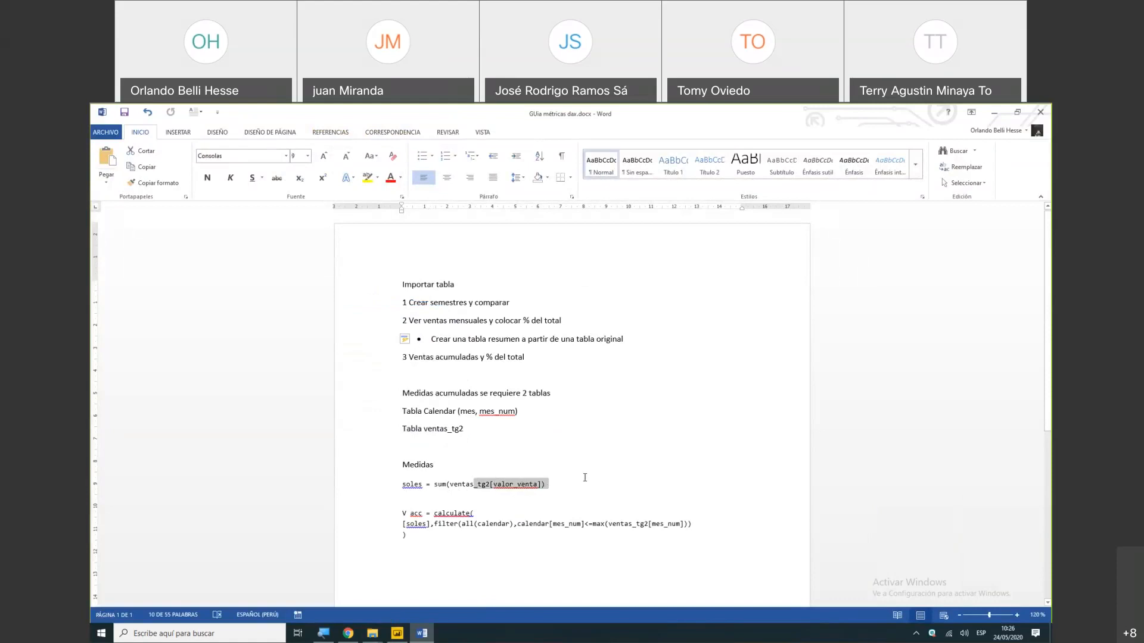
pyautogui.hotkey('shift', 'Left')
pyautogui.hotkey('shift', 'Left')
pyautogui.hotkey('shift', 'Left')
pyautogui.hotkey('shift', 'Left')
pyautogui.hotkey('shift', 'Left')
pyautogui.hotkey('shift', 'Left')
pyautogui.hotkey('shift', 'Left')
pyautogui.hotkey('shift', 'Left')
pyautogui.hotkey('ctrl', 'c')
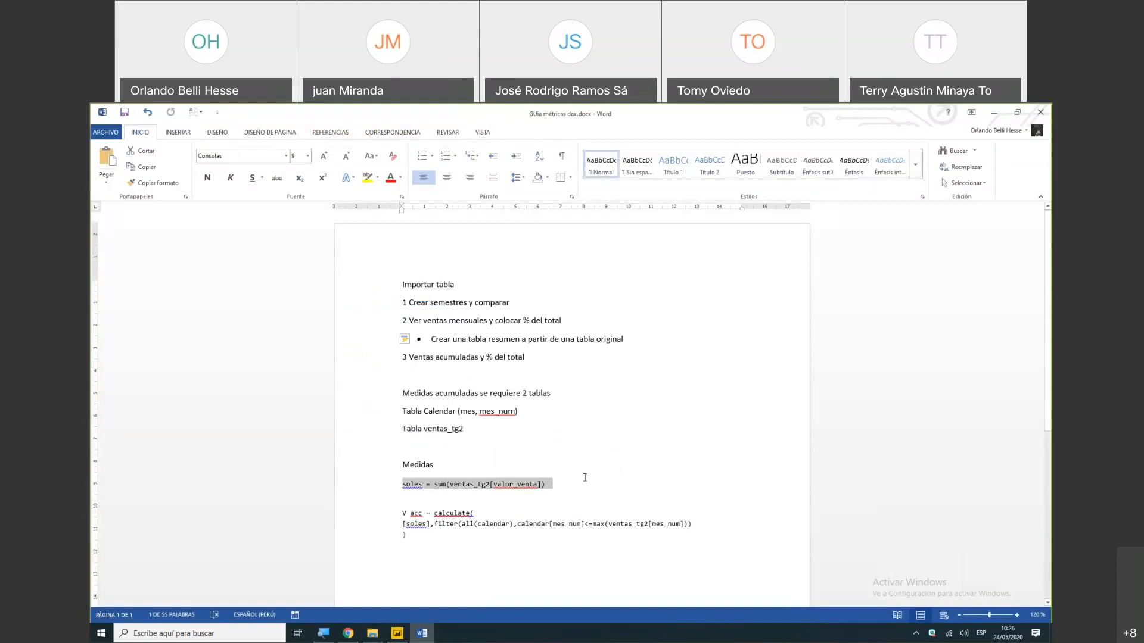
# - Switch to Power BI and create the measure soles = sum(ventas_tg2[valor_venta]) in the calendar table
pyautogui.click(998, 113)
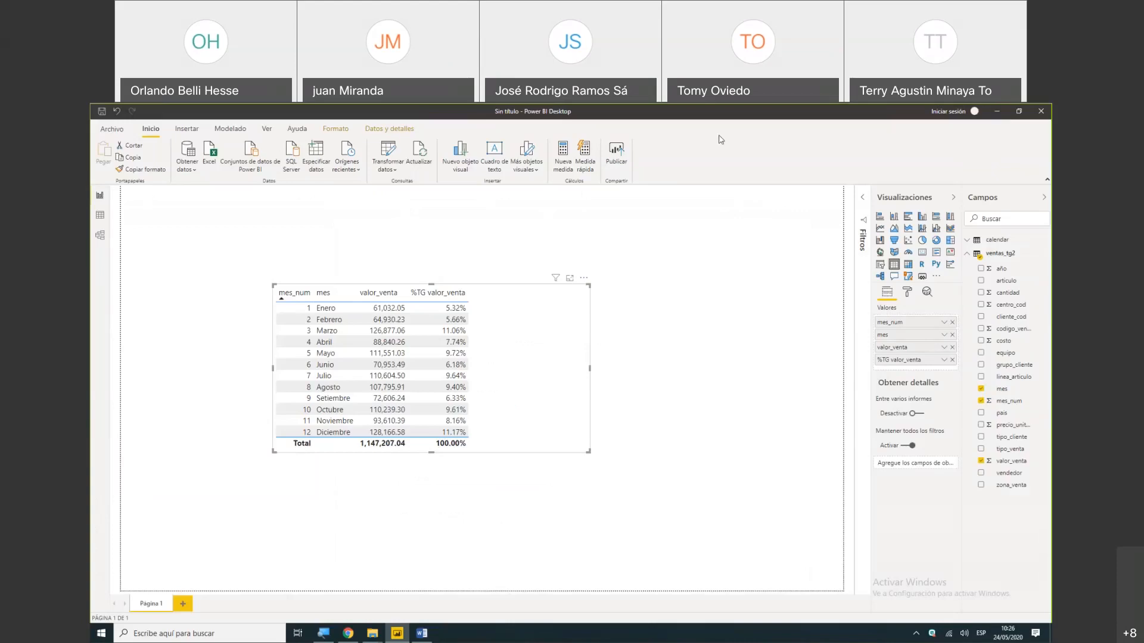
pyautogui.click(563, 160)
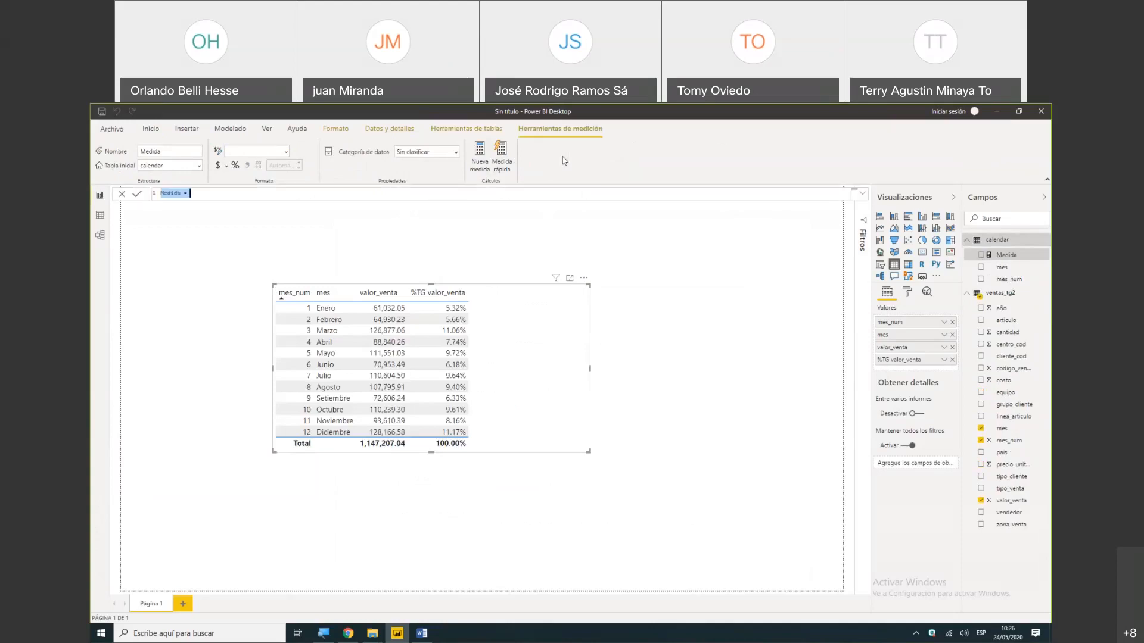
pyautogui.press('BackSpace')
pyautogui.hotkey('ctrl', 'v')
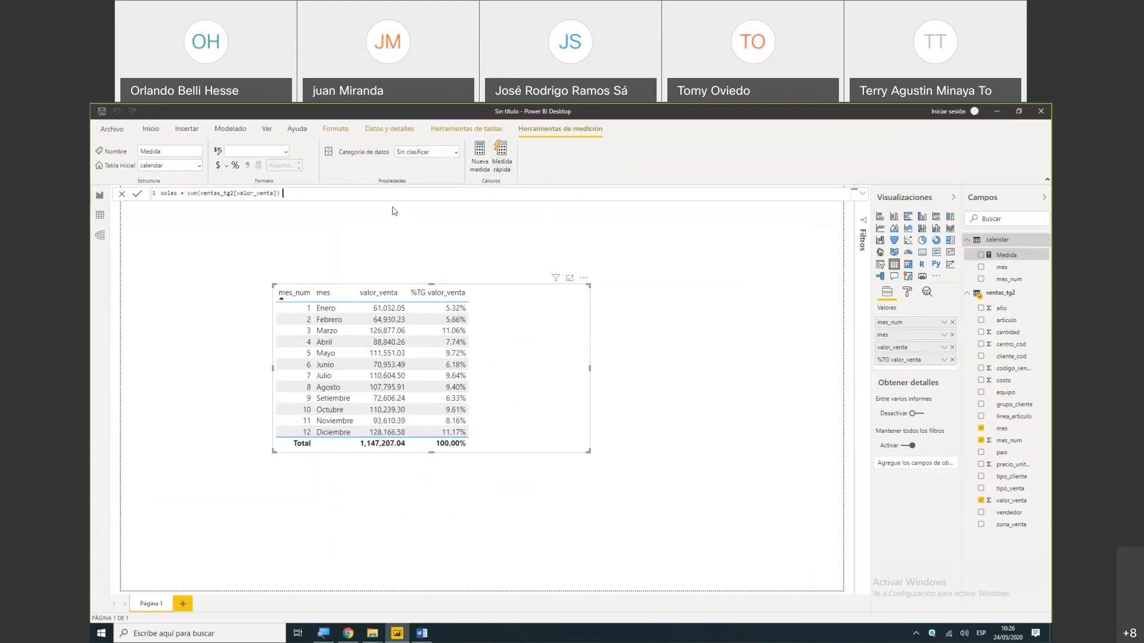
pyautogui.hotkey('ctrl', '1')
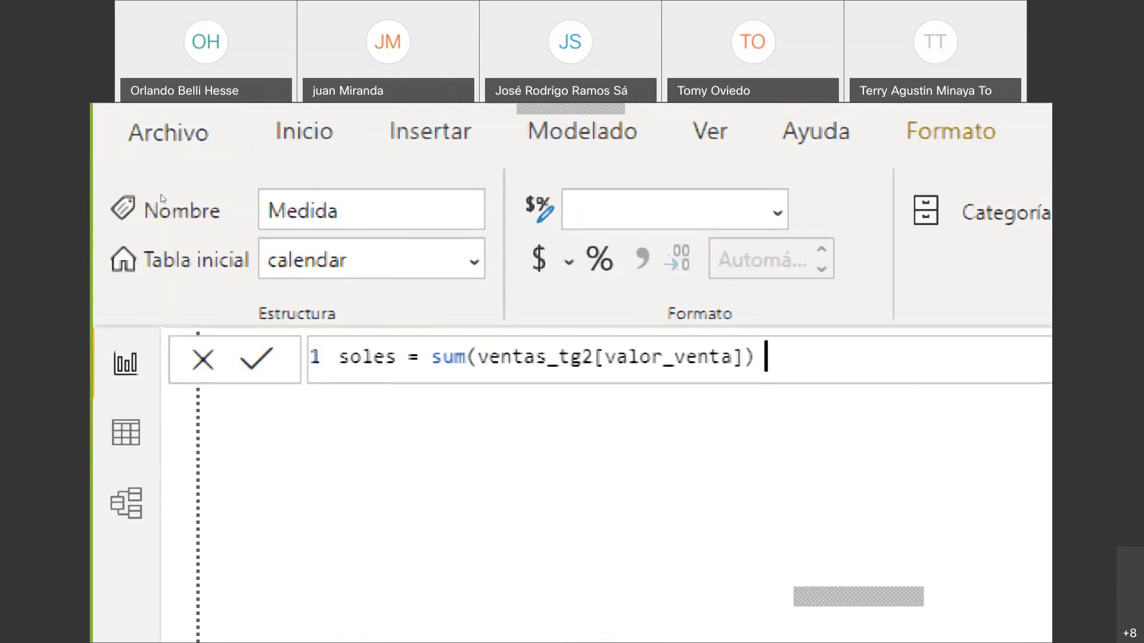
pyautogui.press('Home')
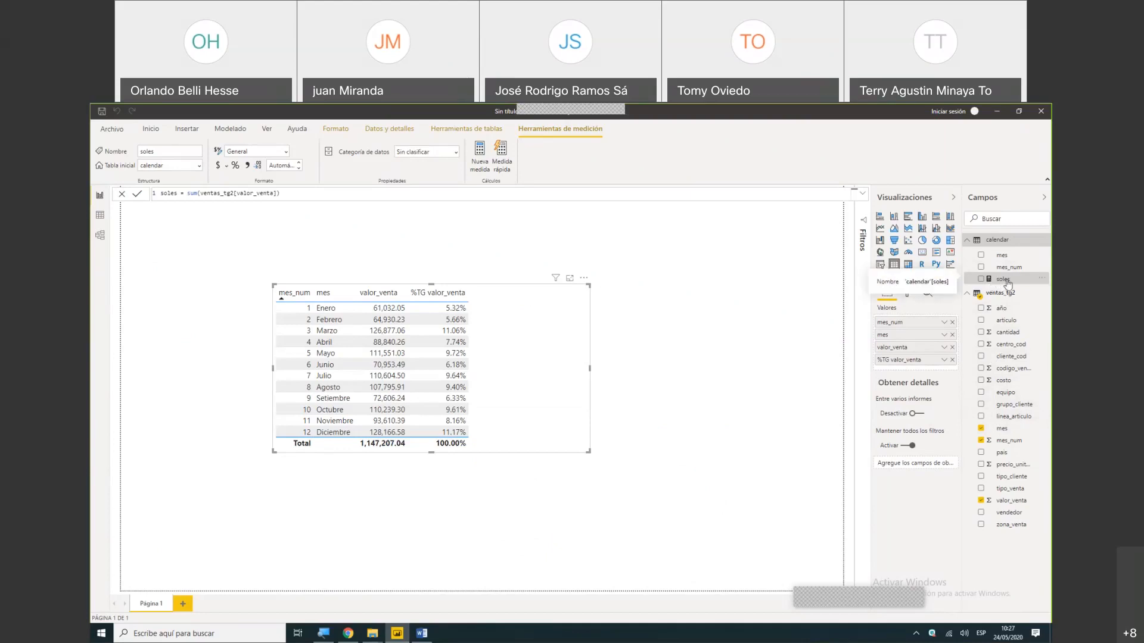
# - Add the soles measure to an empty area of the report page and display it as a card
pyautogui.moveTo(1007, 285); pyautogui.dragTo(744, 263)
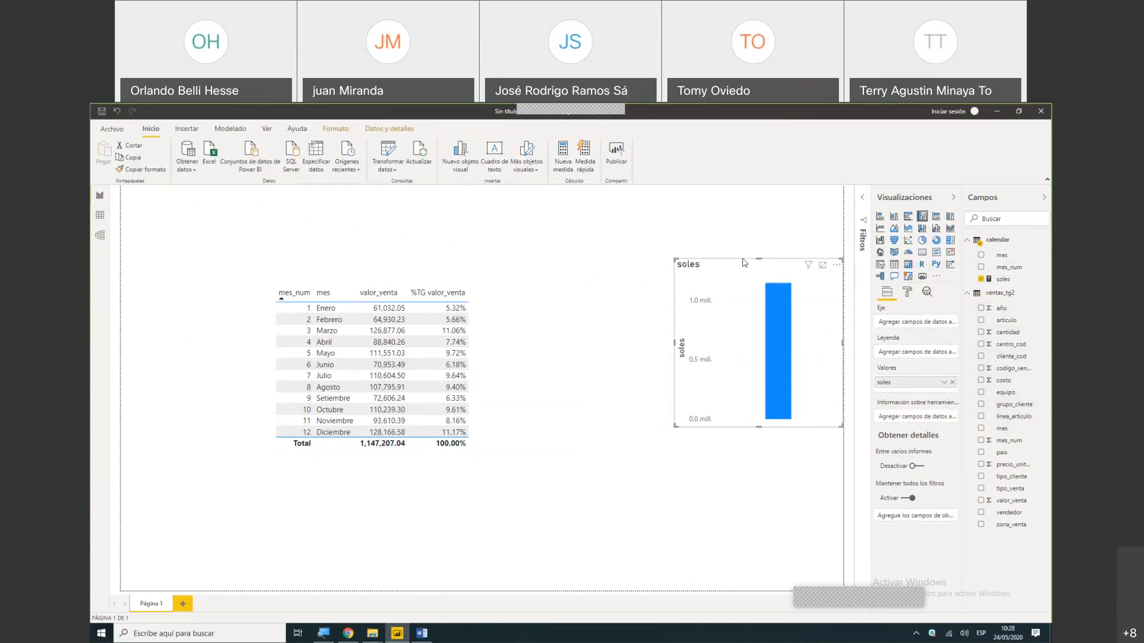
pyautogui.click(922, 253)
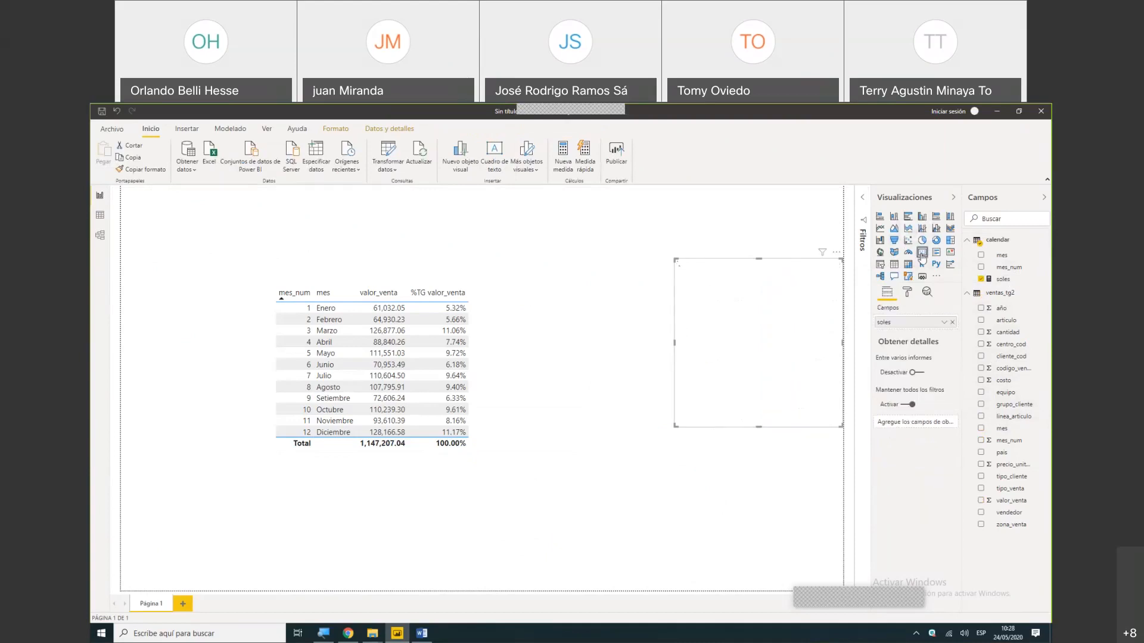
# - Shorten the soles card and place it above the monthly sales table, shifting the table slightly down
pyautogui.moveTo(724, 304); pyautogui.dragTo(604, 284)
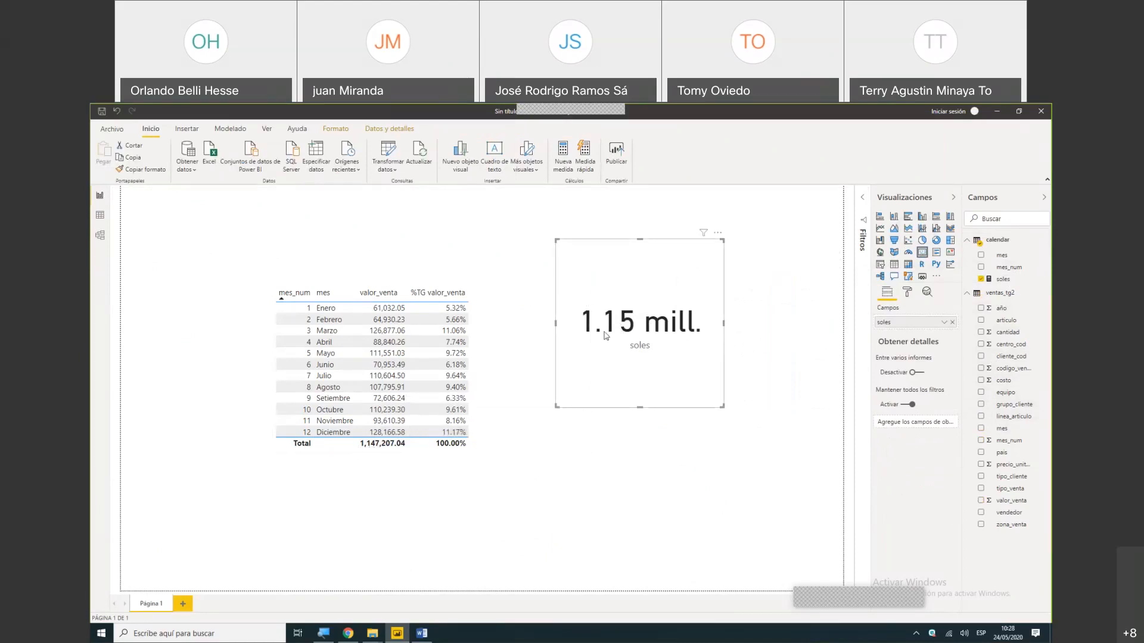
pyautogui.moveTo(640, 407); pyautogui.dragTo(629, 303)
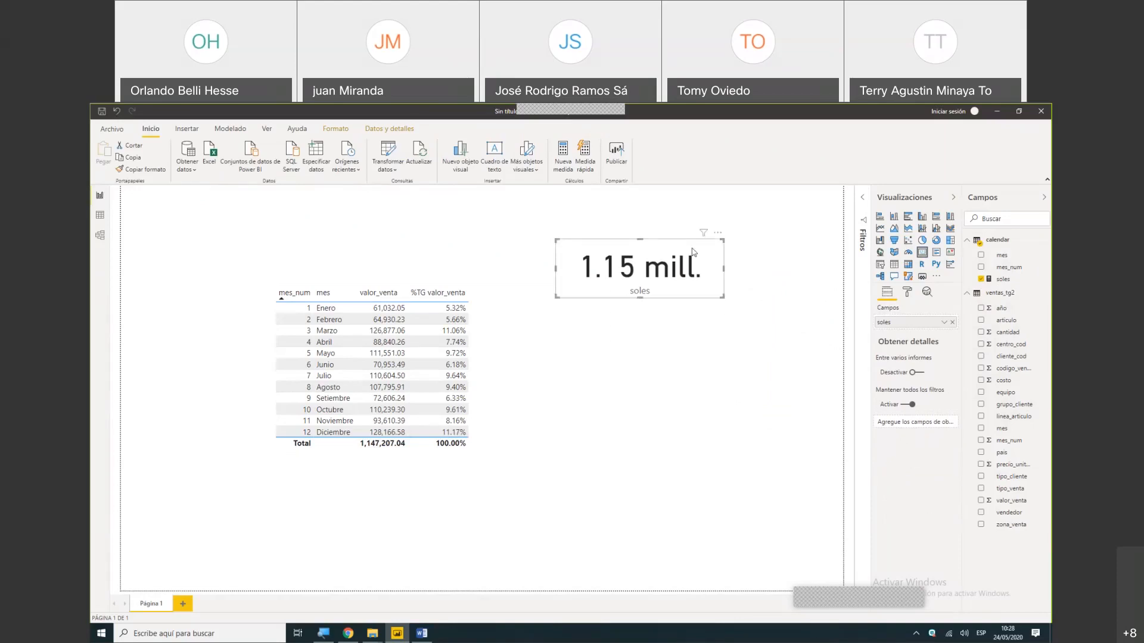
pyautogui.moveTo(717, 237); pyautogui.dragTo(532, 206)
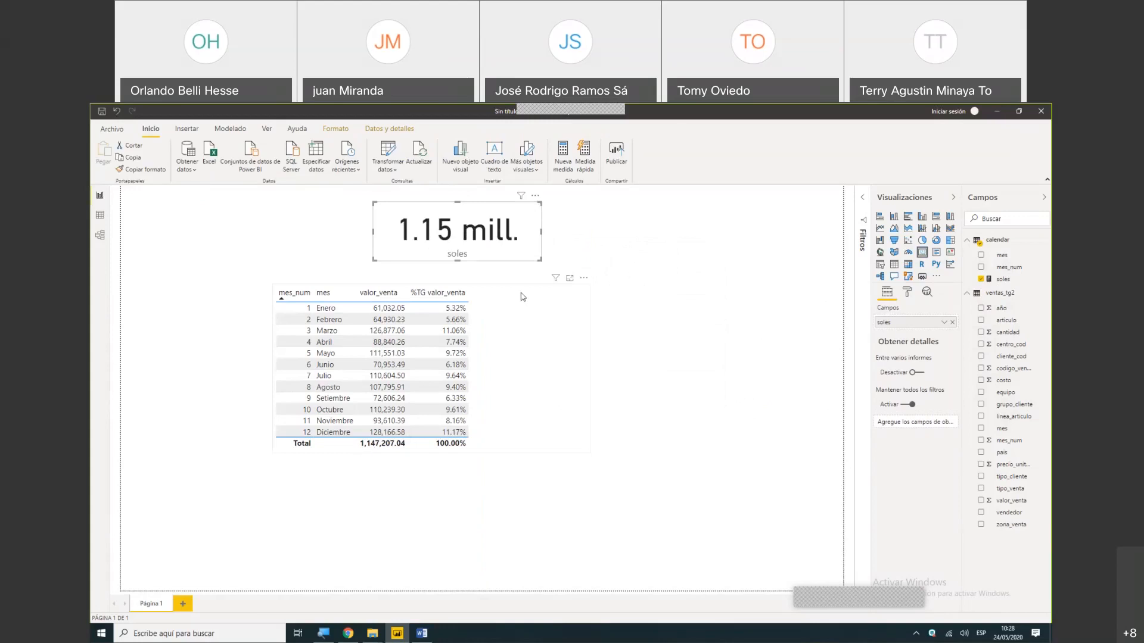
pyautogui.click(572, 307)
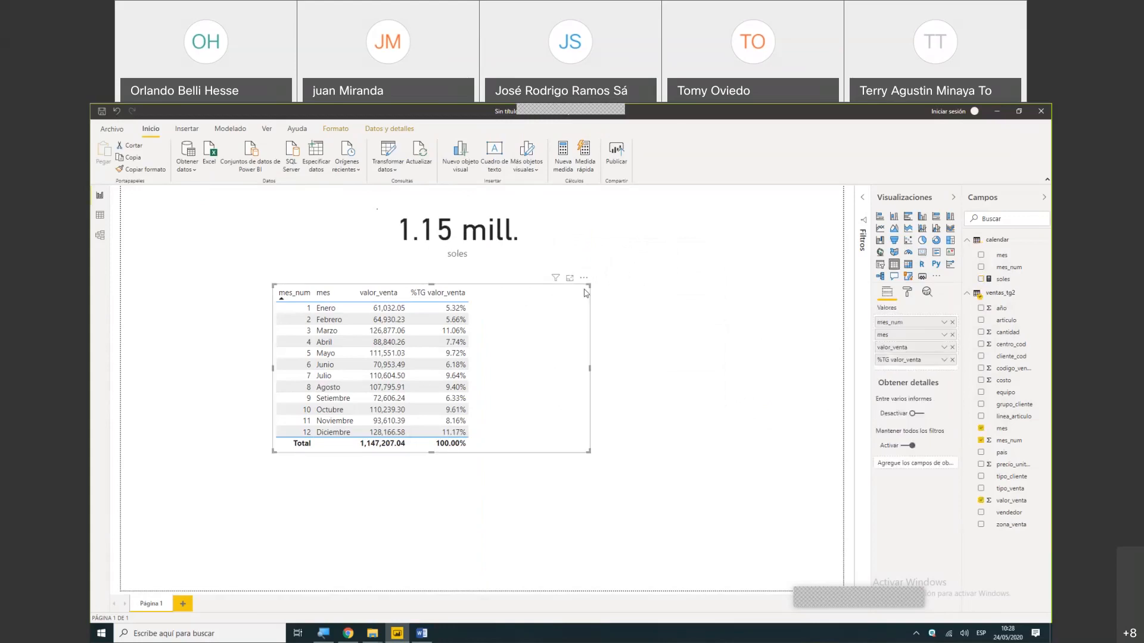
pyautogui.moveTo(583, 279); pyautogui.dragTo(582, 315)
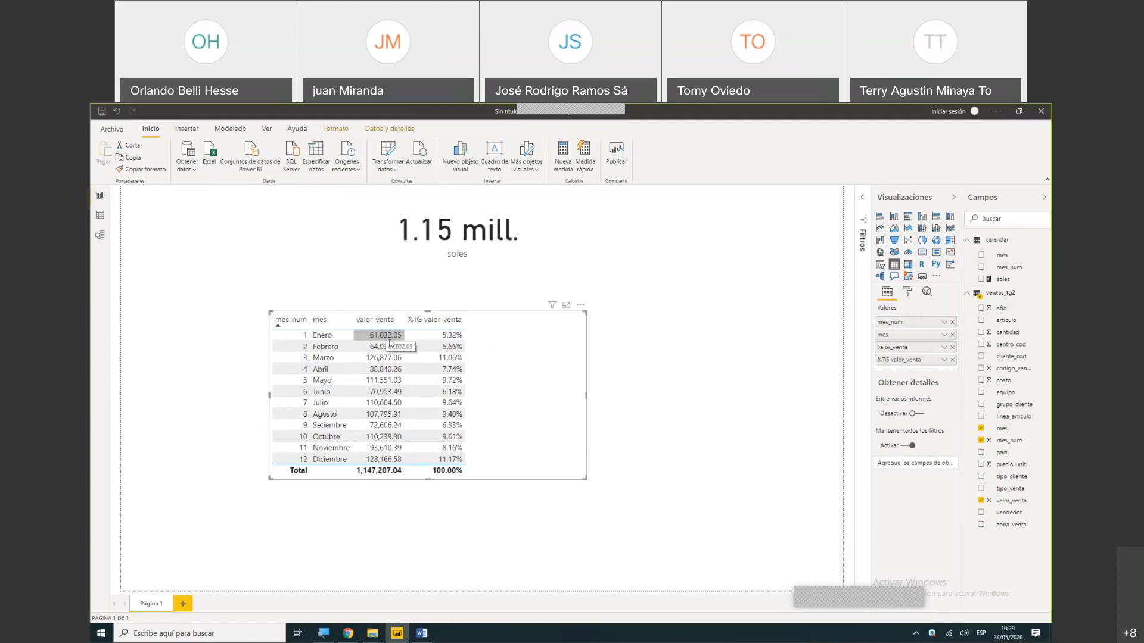
# - Switch to the Word guide and copy the complete V acc measure formula
pyautogui.click(422, 634)
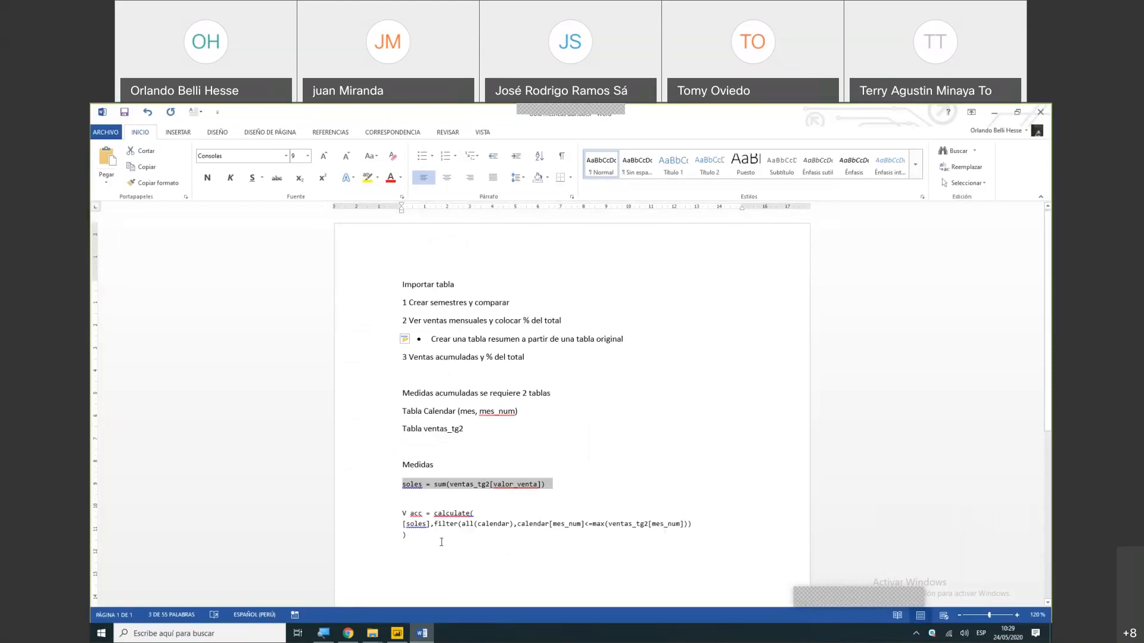
pyautogui.click(416, 535)
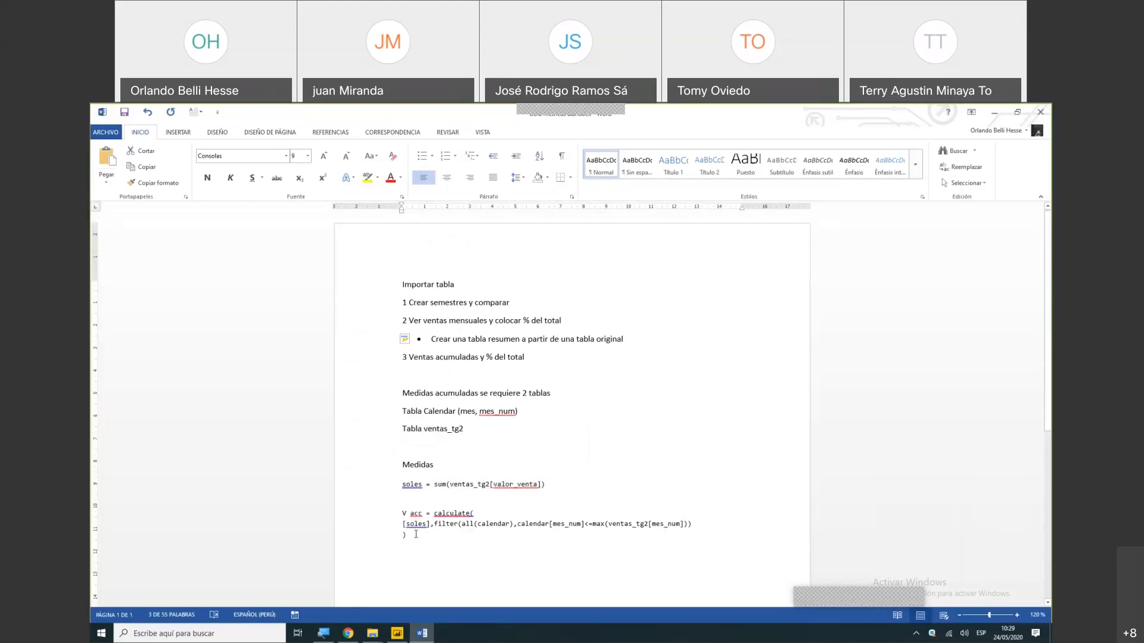
pyautogui.moveTo(416, 534); pyautogui.dragTo(393, 514)
pyautogui.hotkey('ctrl', 'c')
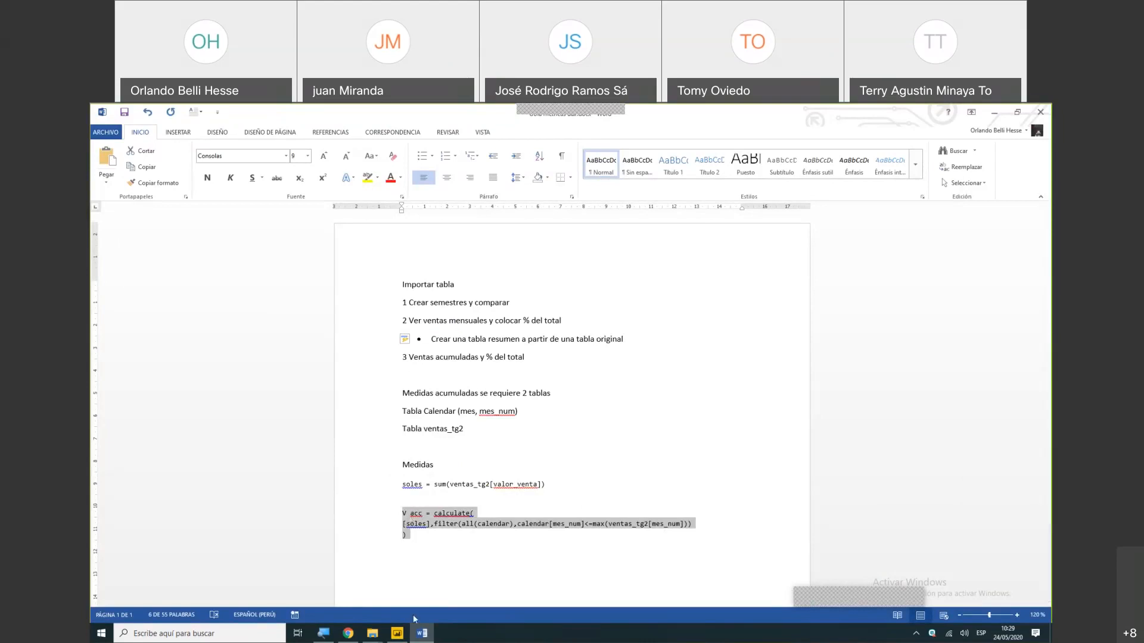
# - Switch to Power BI and enter a new calendar measure: V acc = calculate([soles],filter(all(calendar),calendar[mes_num]<=max(ventas_tg2[mes_num])))
pyautogui.click(398, 634)
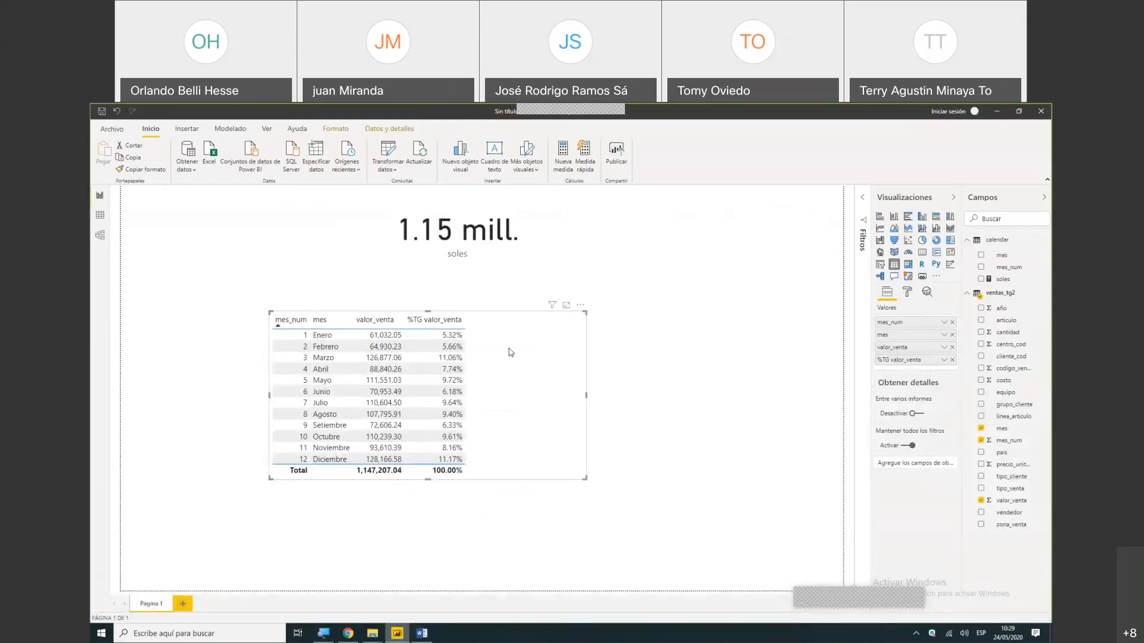
pyautogui.click(564, 160)
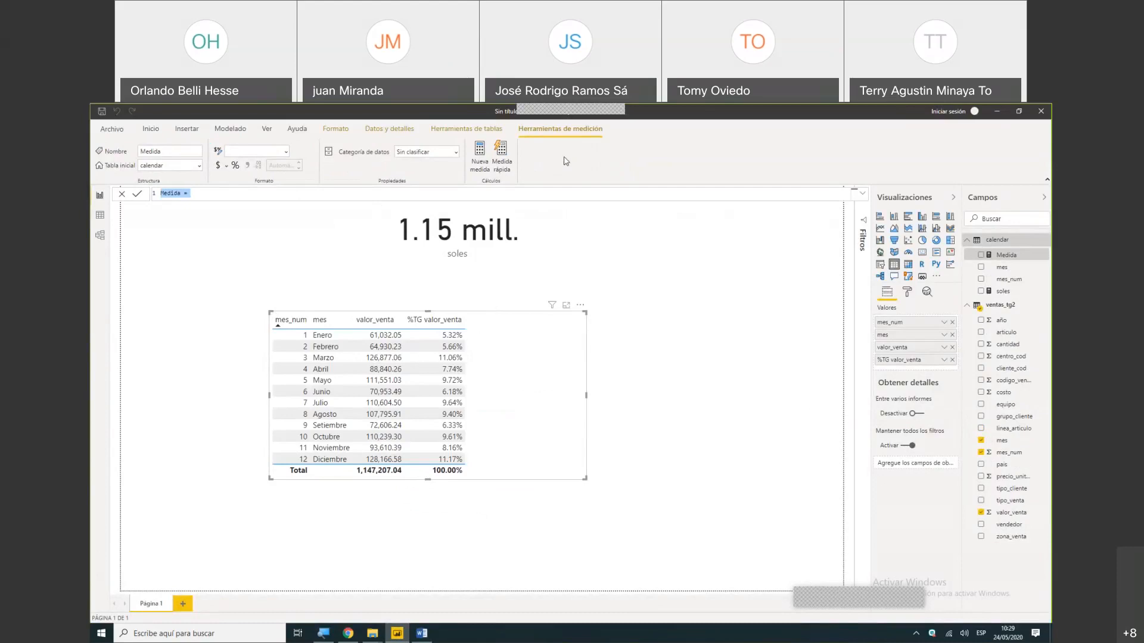
pyautogui.press('BackSpace')
pyautogui.hotkey('ctrl', 'v')
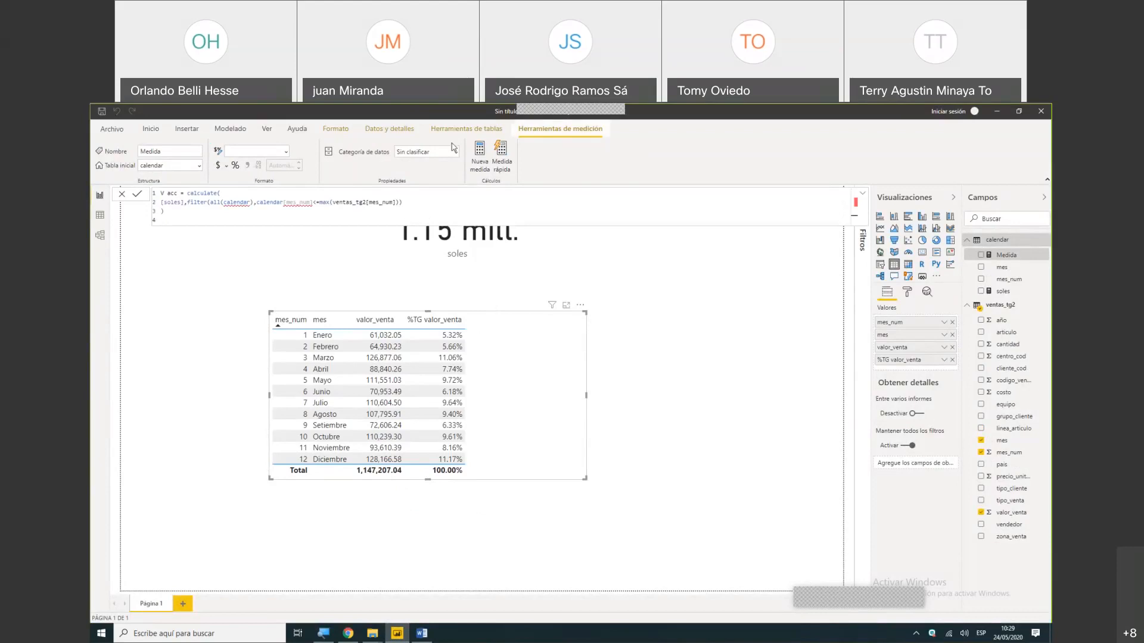
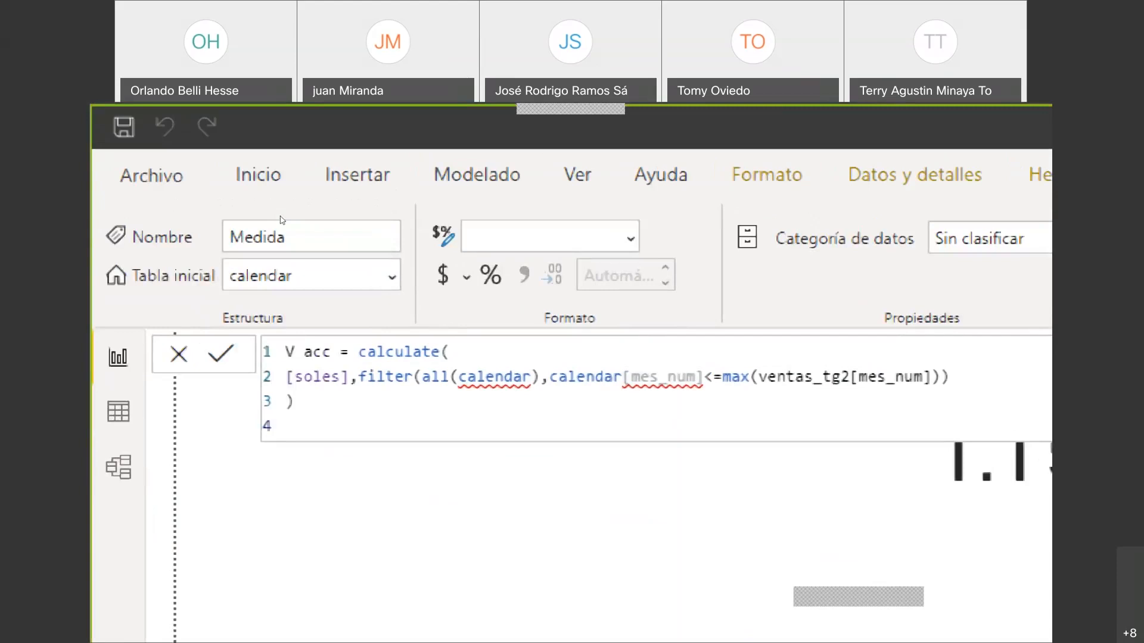
# - Collapse the formula editor and add the V acc measure to the monthly sales table
pyautogui.press('super+minus')
pyautogui.press('super+minus')
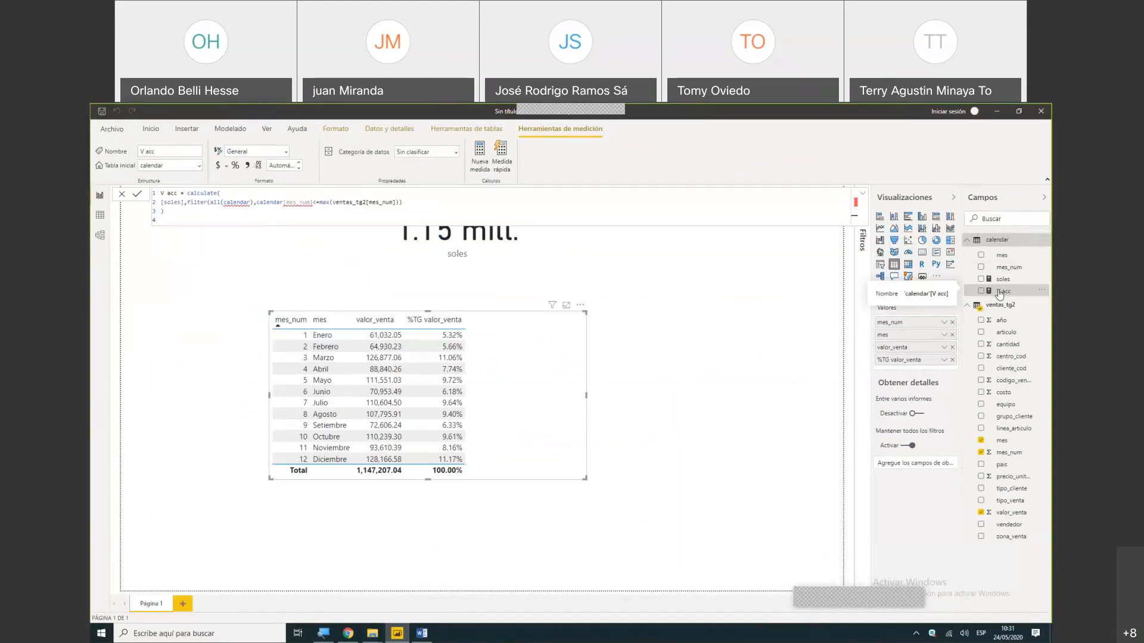
pyautogui.click(863, 195)
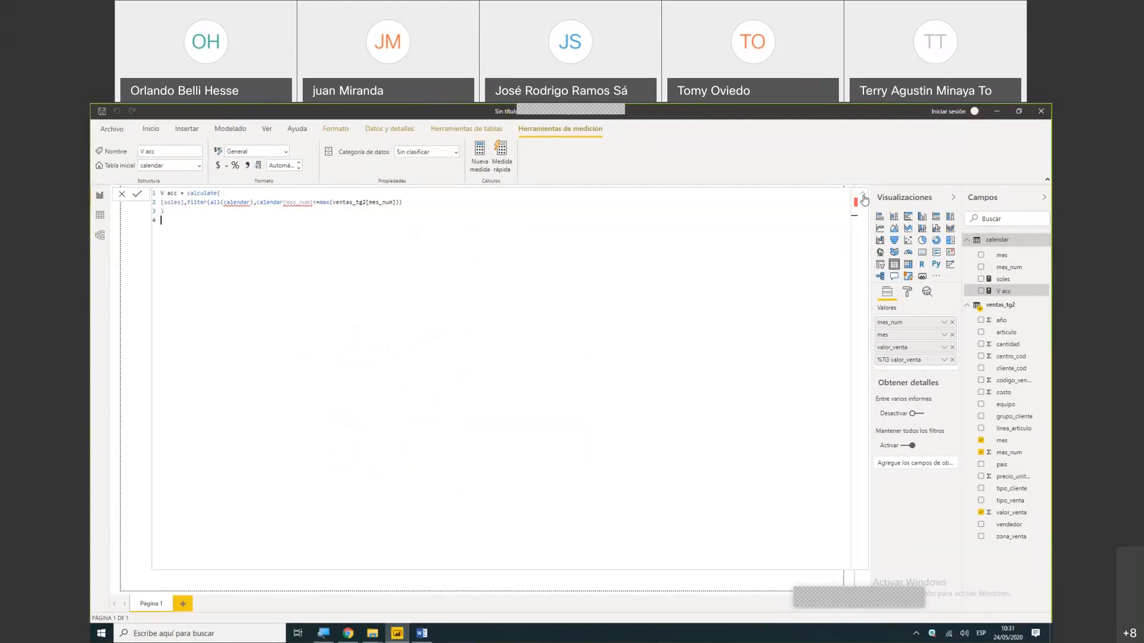
pyautogui.click(864, 197)
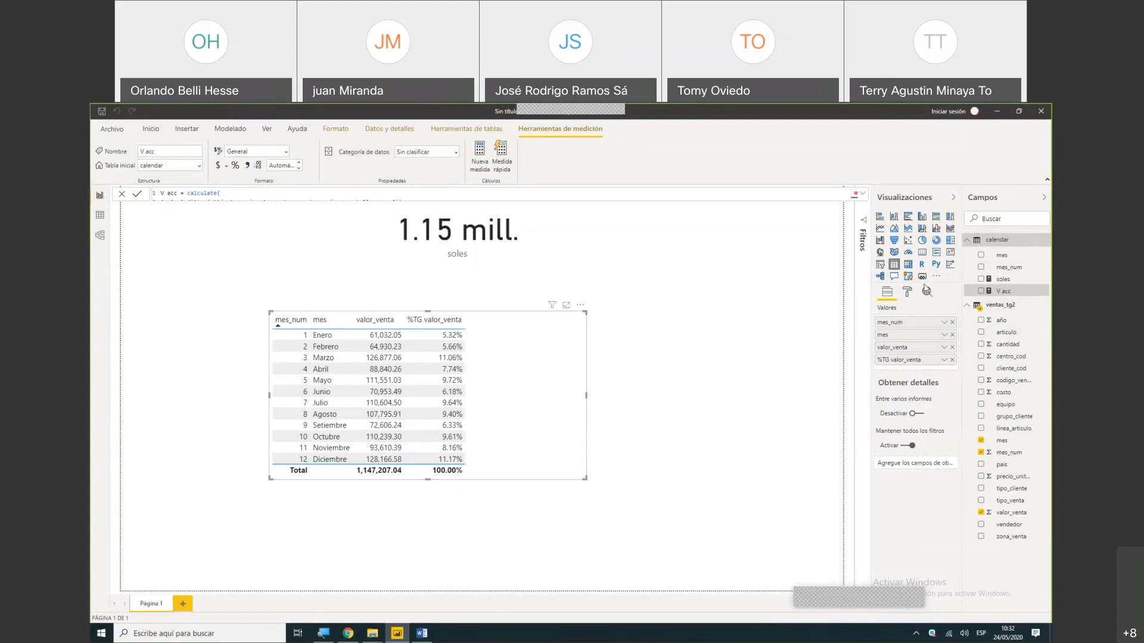
pyautogui.click(981, 292)
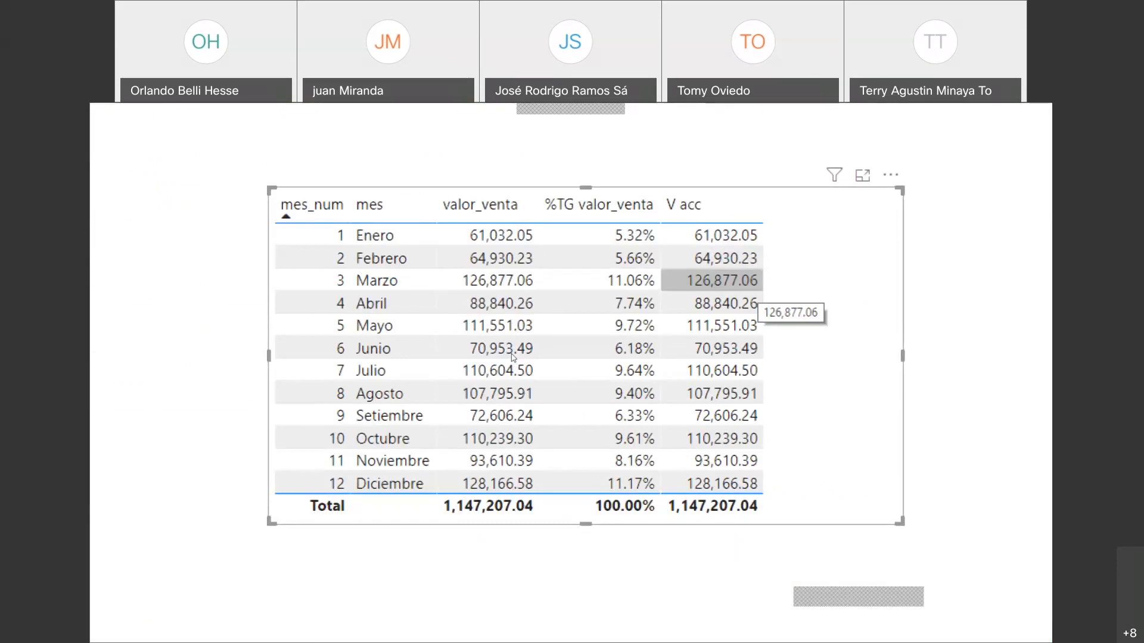
# - Review the full V acc formula, especially its <= comparison, against the V acc column in the monthly table
pyautogui.press('super+minus')
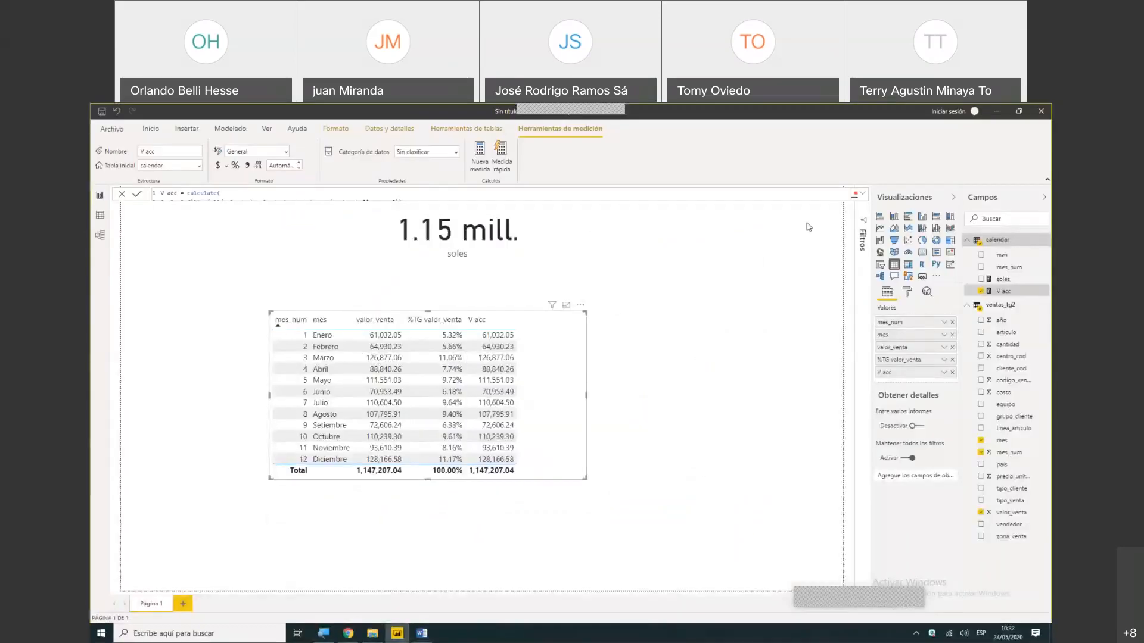
pyautogui.click(862, 194)
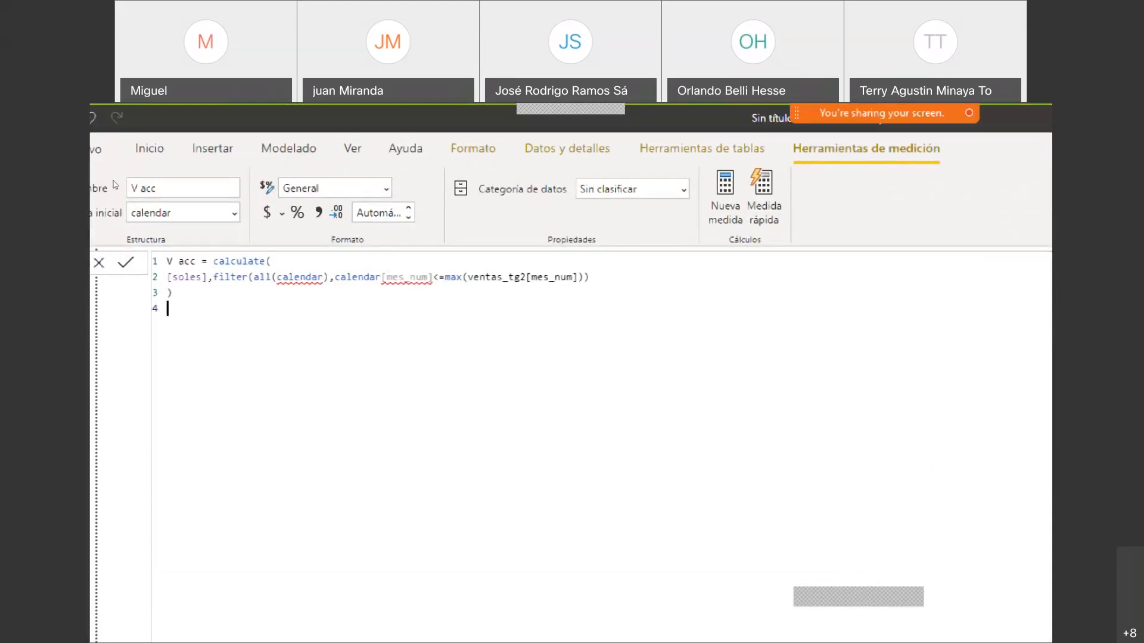
pyautogui.moveTo(473, 277); pyautogui.dragTo(485, 277)
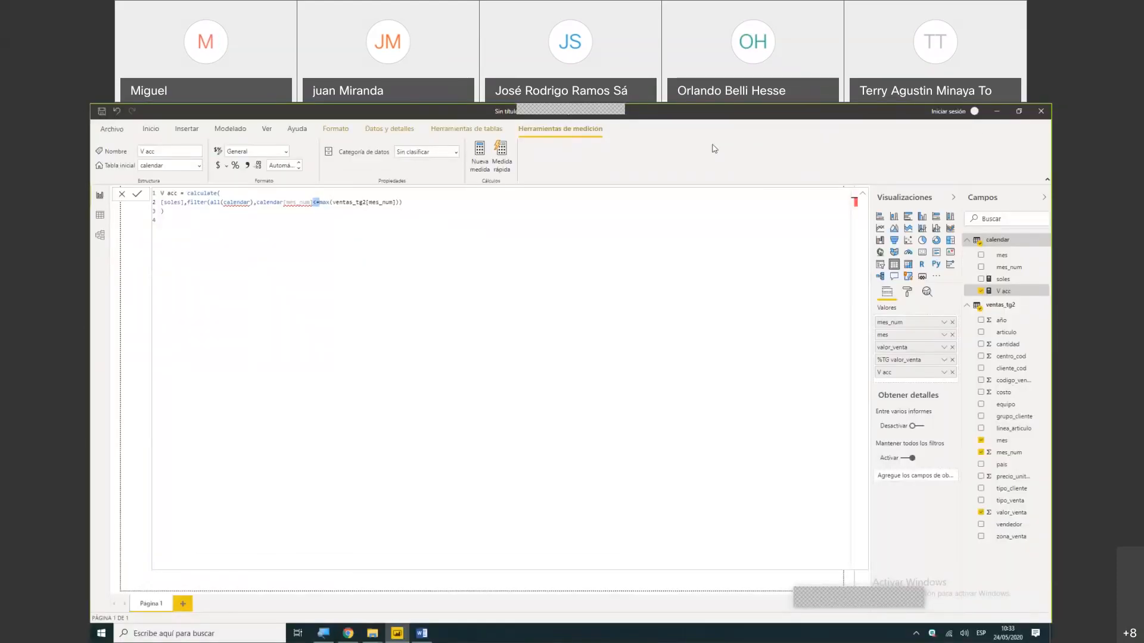
pyautogui.click(856, 189)
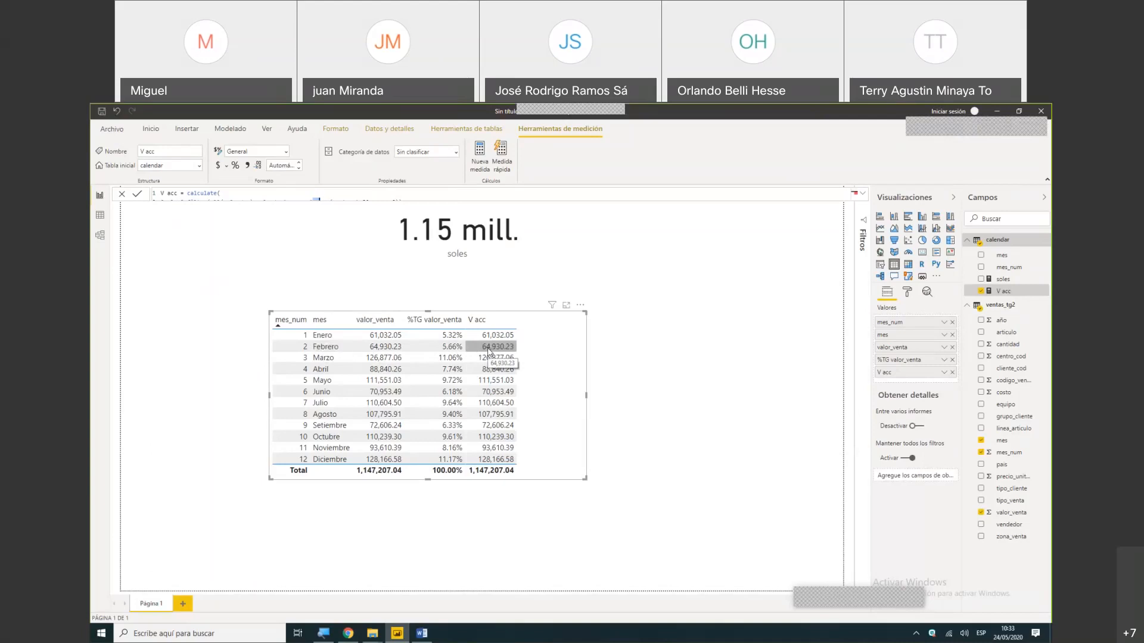
pyautogui.click(862, 195)
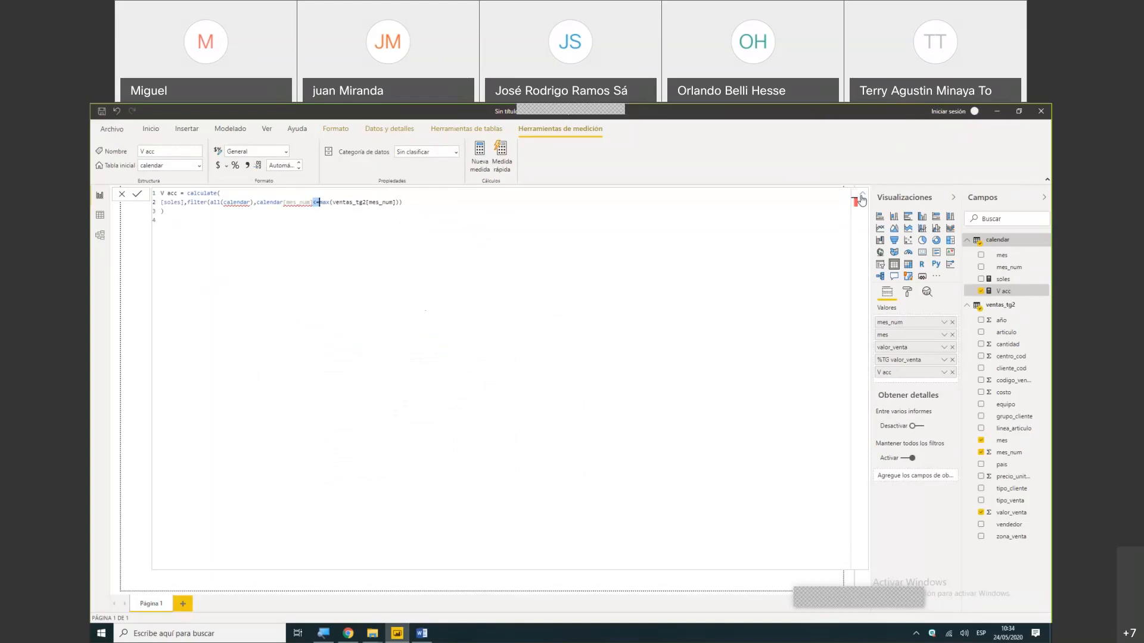
pyautogui.click(862, 196)
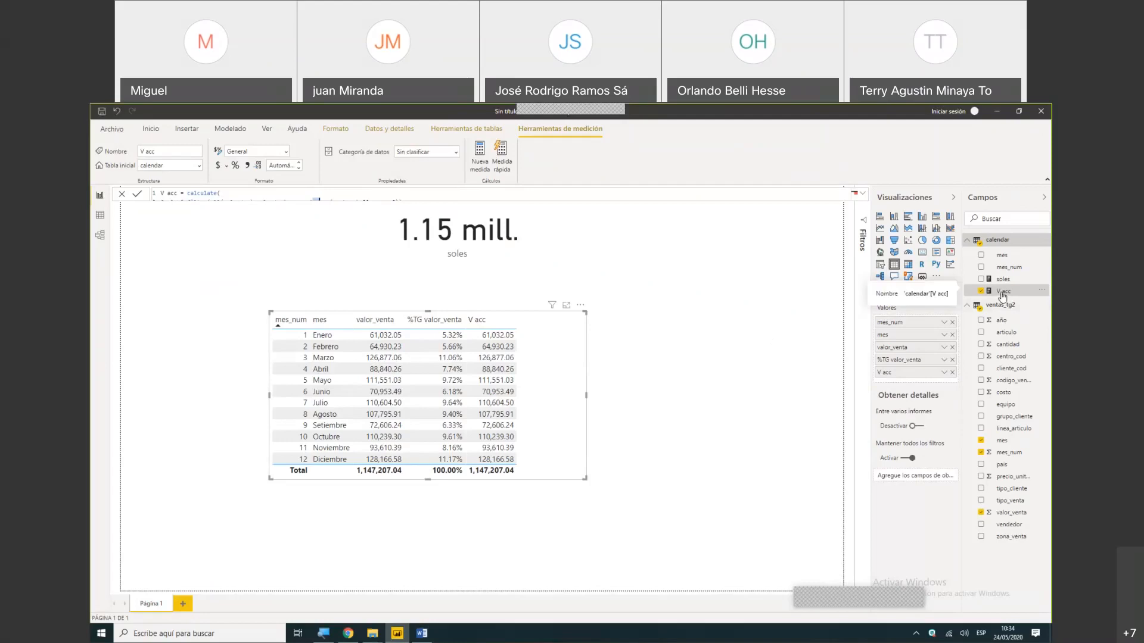
# - Switch to File Explorer, open Dax Acumulativo.pbix from the clase 6 Pareto acc folder, and return to the untitled Power BI report
pyautogui.click(997, 111)
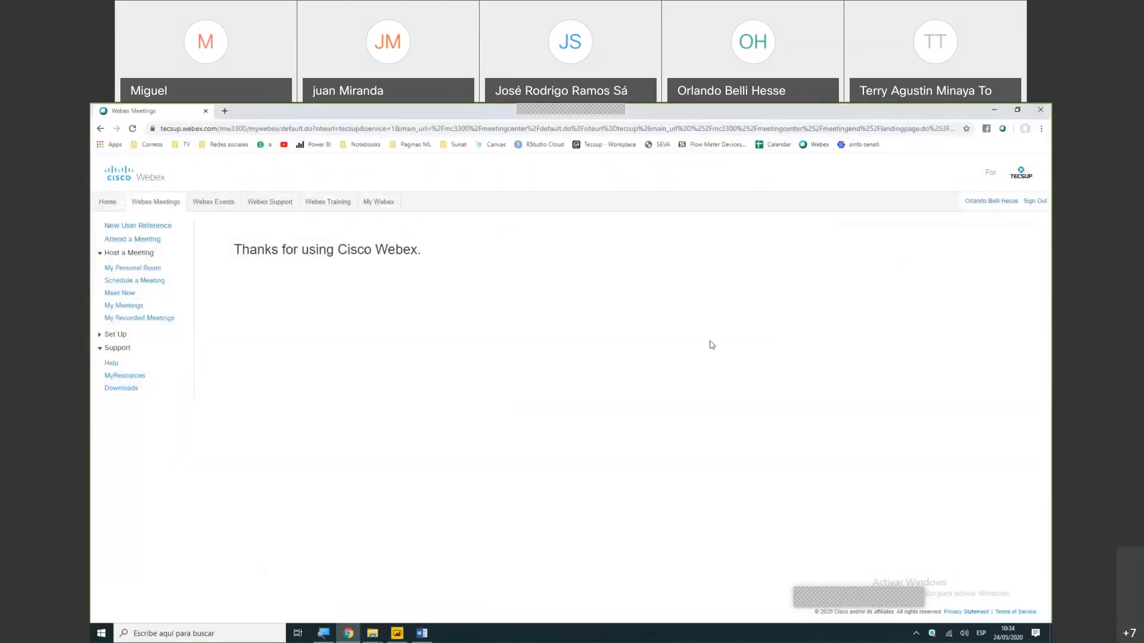
pyautogui.click(373, 633)
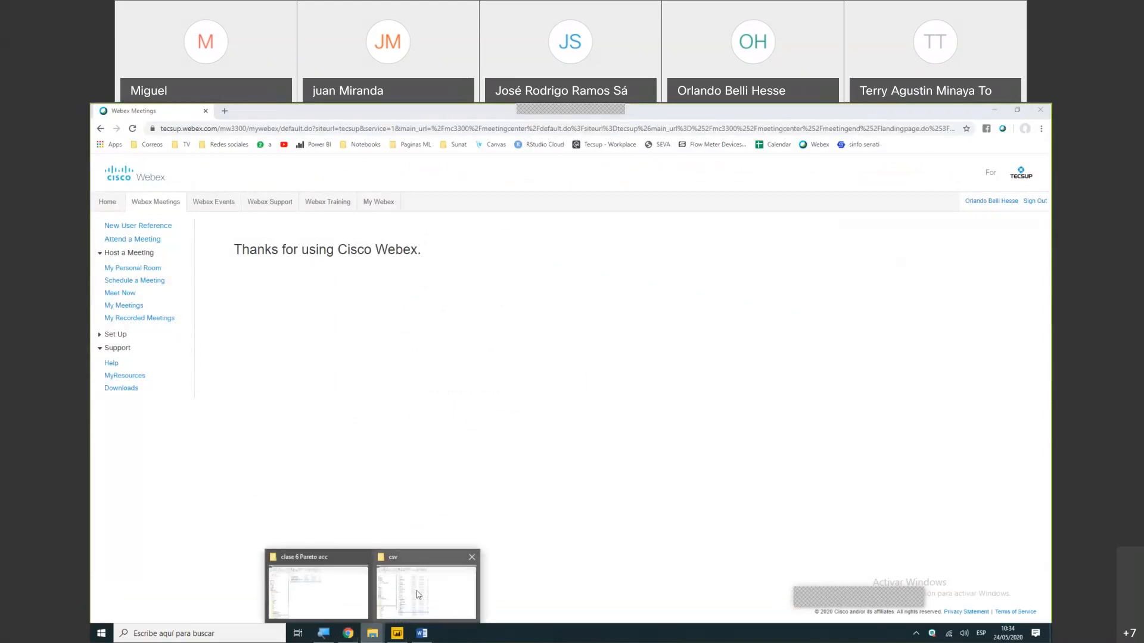
pyautogui.click(331, 600)
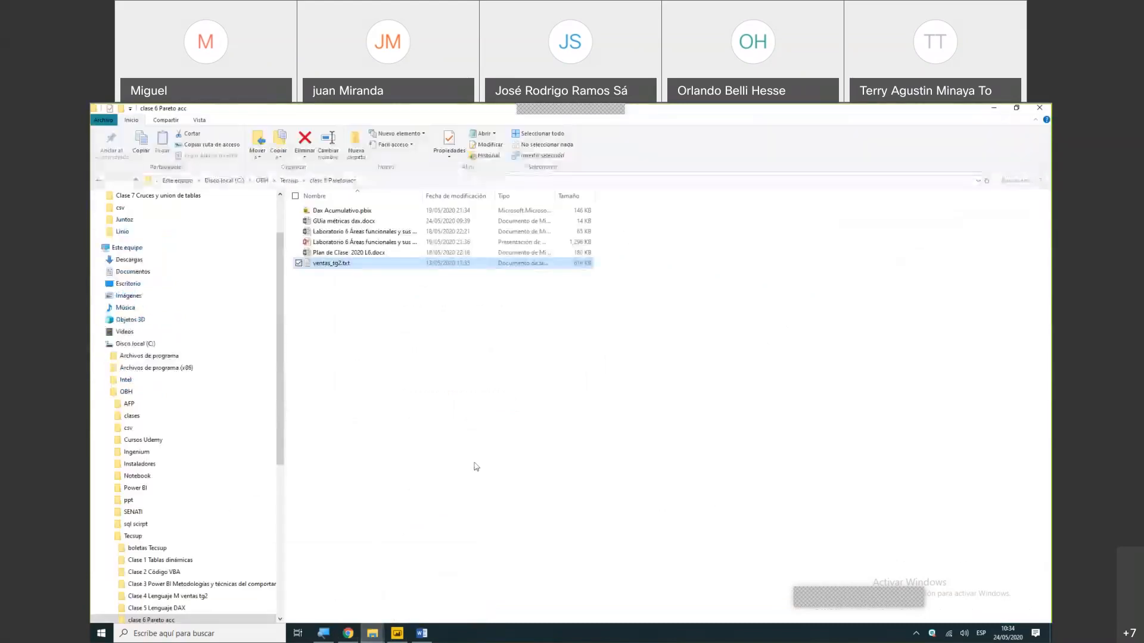
pyautogui.press('Home')
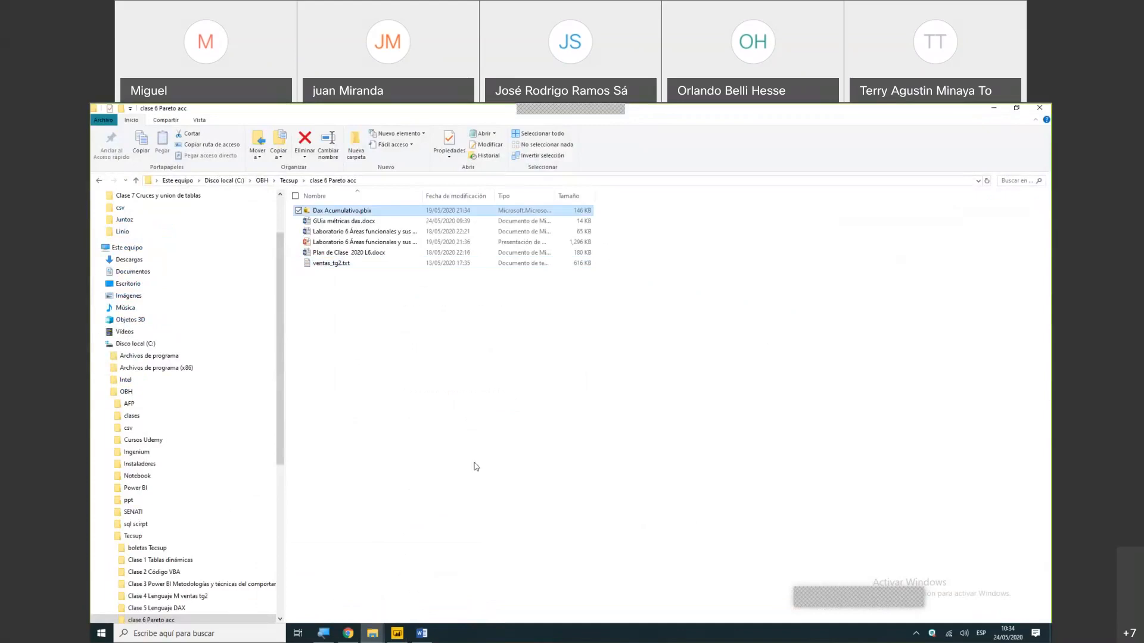
pyautogui.press('Return')
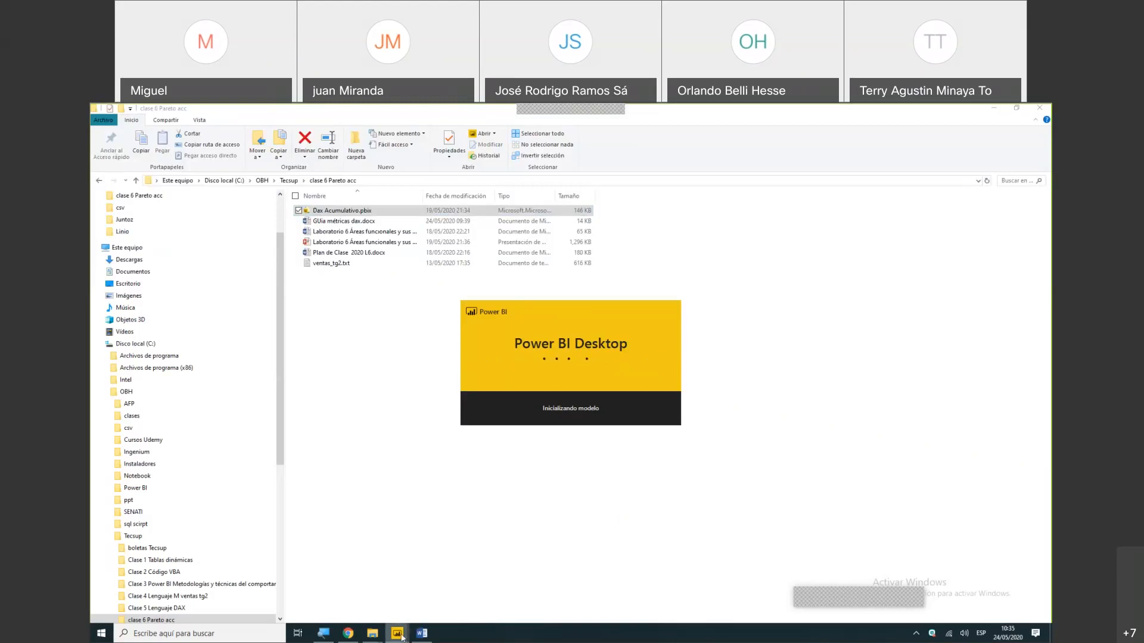
pyautogui.moveTo(402, 637)
pyautogui.click(377, 599)
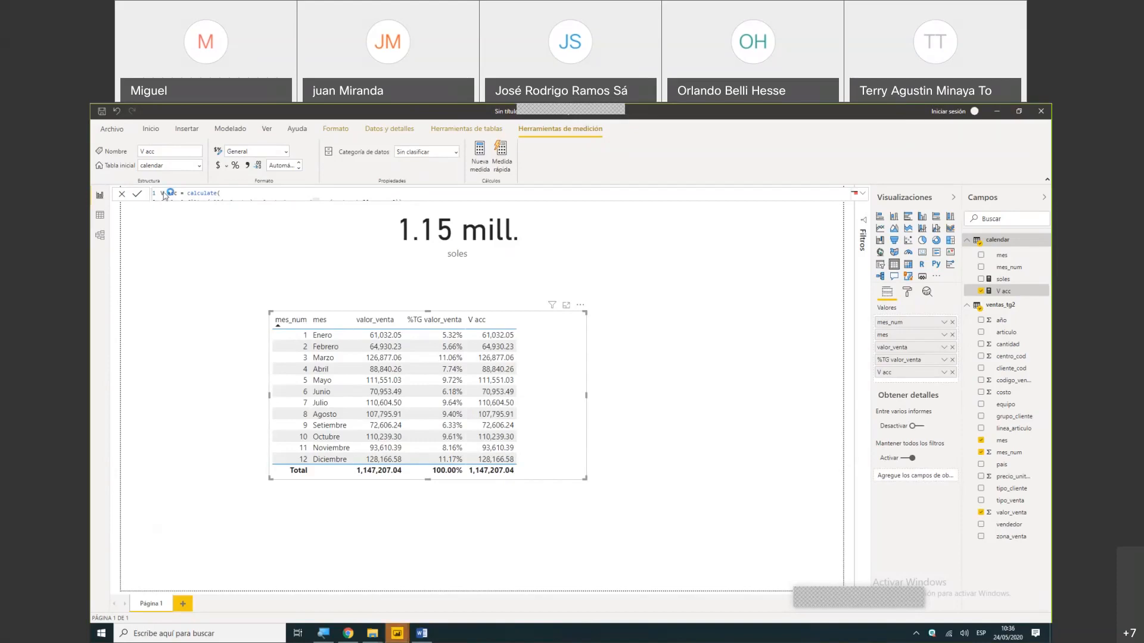
pyautogui.click(150, 129)
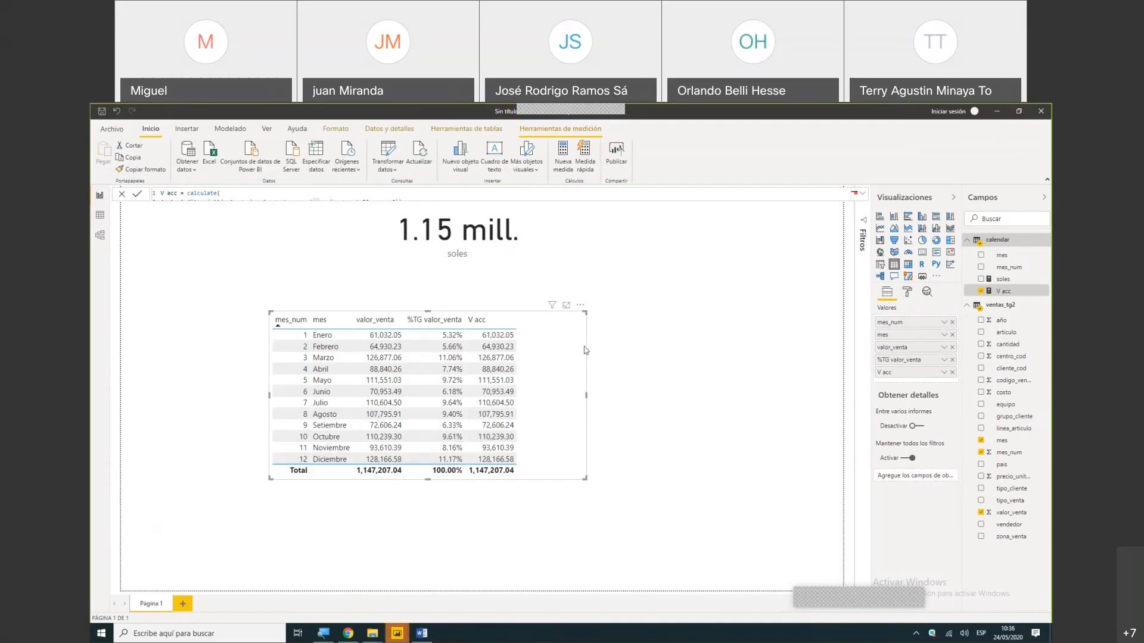
pyautogui.click(616, 154)
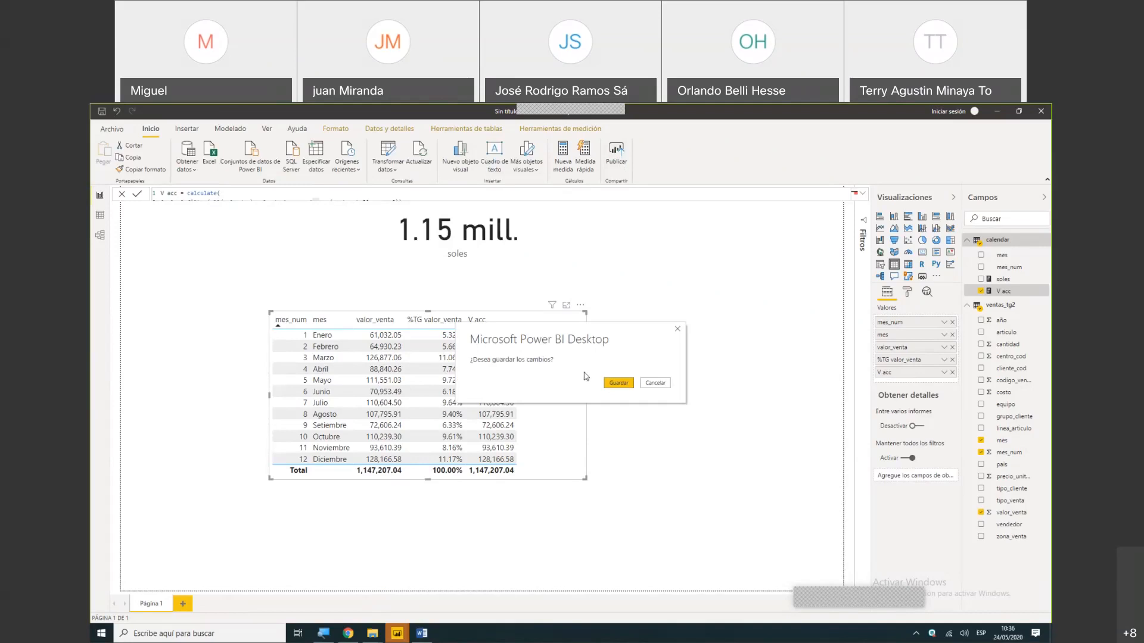
pyautogui.click(654, 383)
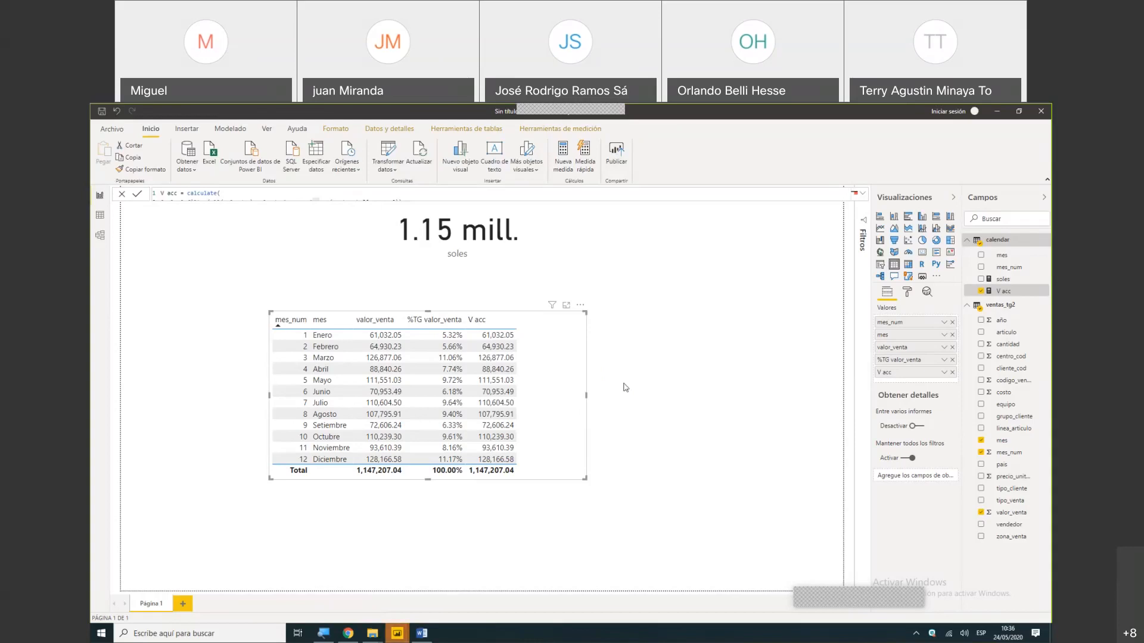
# - Save the report to the Escritorio folder as a Power BI file named acum
pyautogui.hotkey('ctrl', 's')
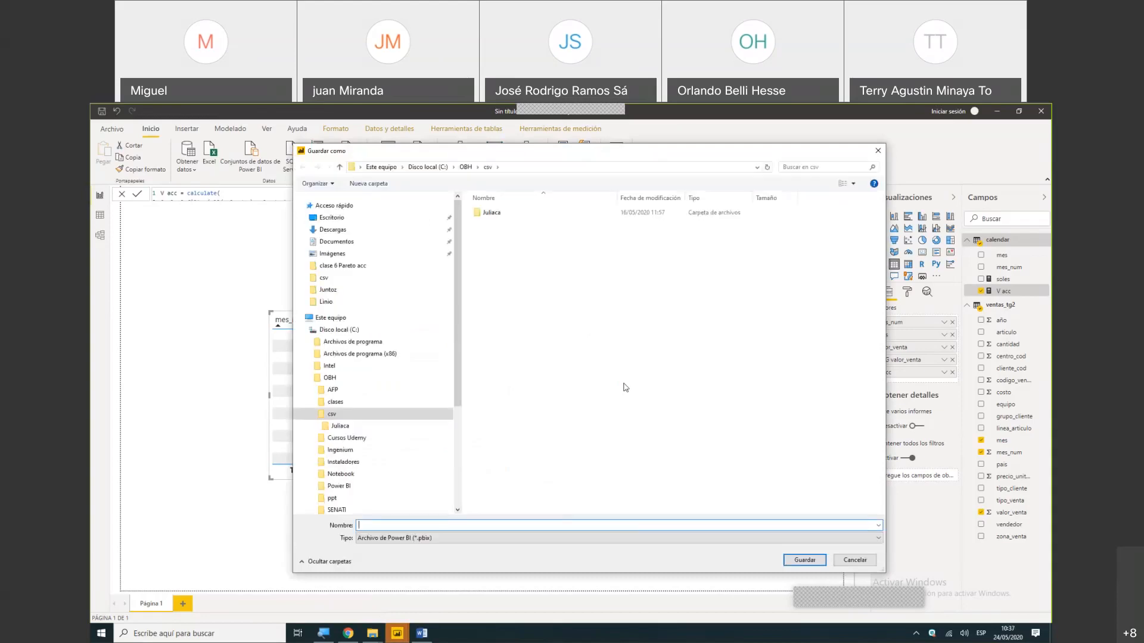
pyautogui.click(335, 219)
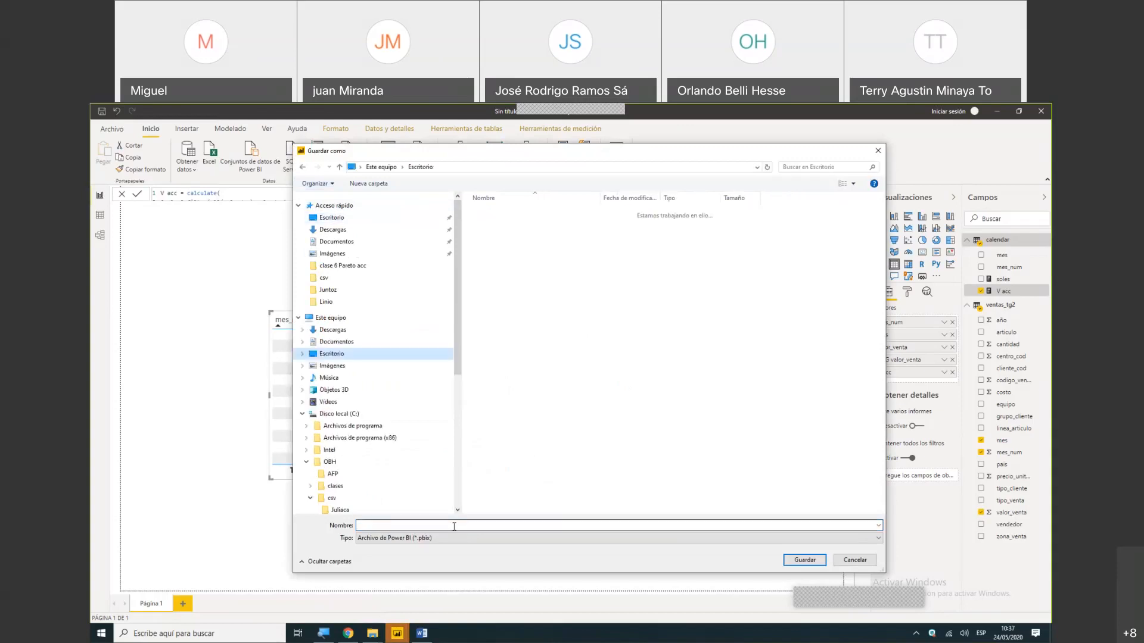
pyautogui.click(454, 527)
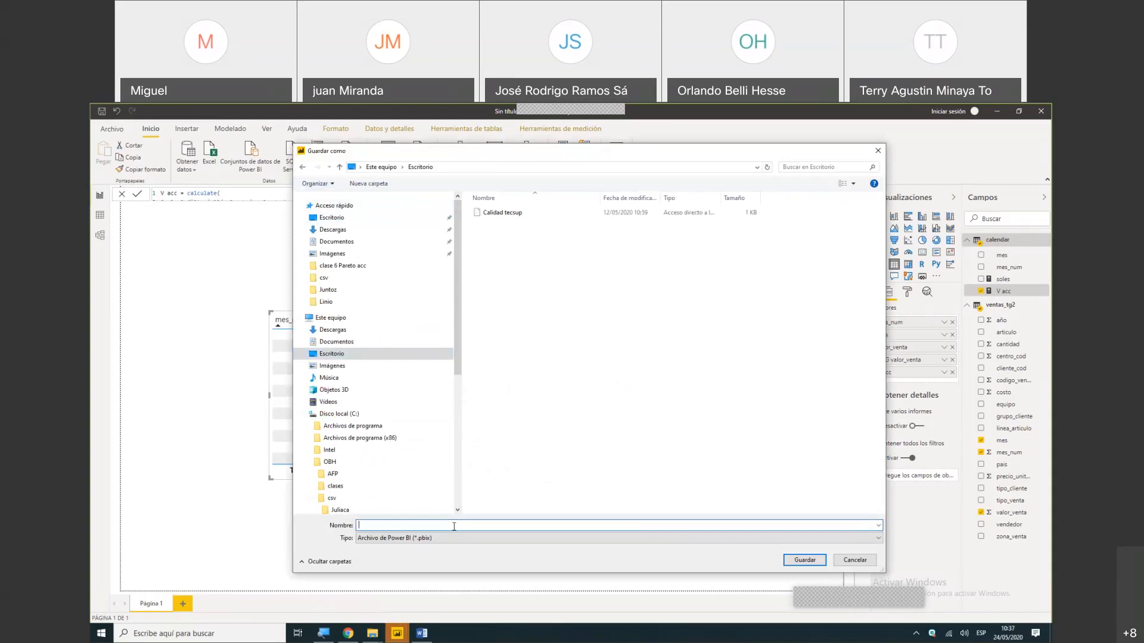
pyautogui.write('acum')
pyautogui.press('Return')
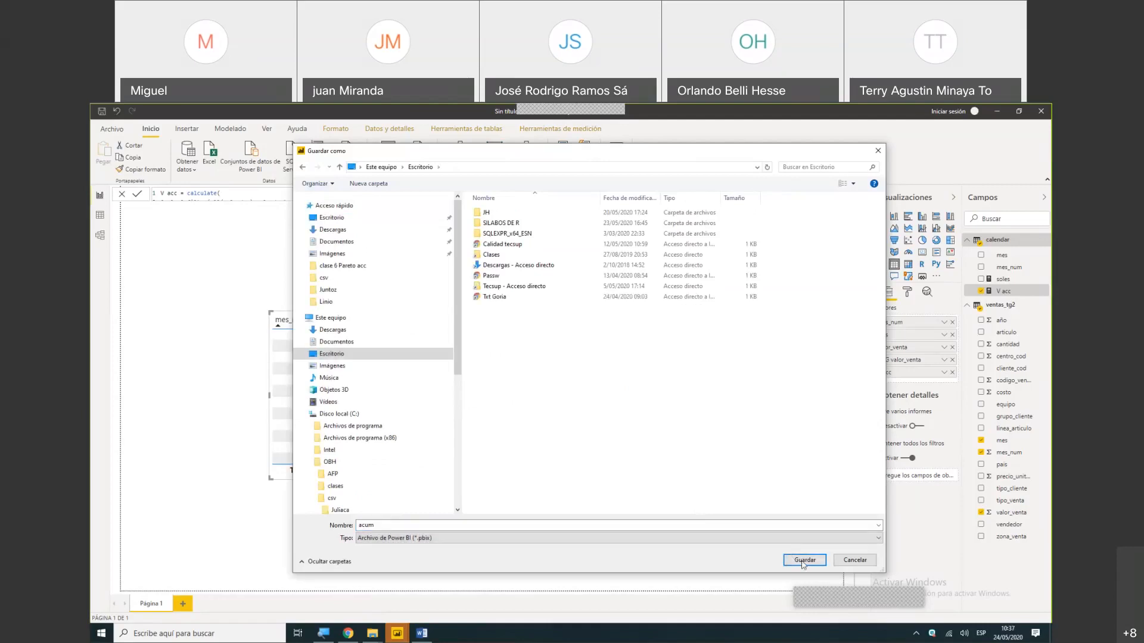
pyautogui.click(802, 562)
pyautogui.click(803, 561)
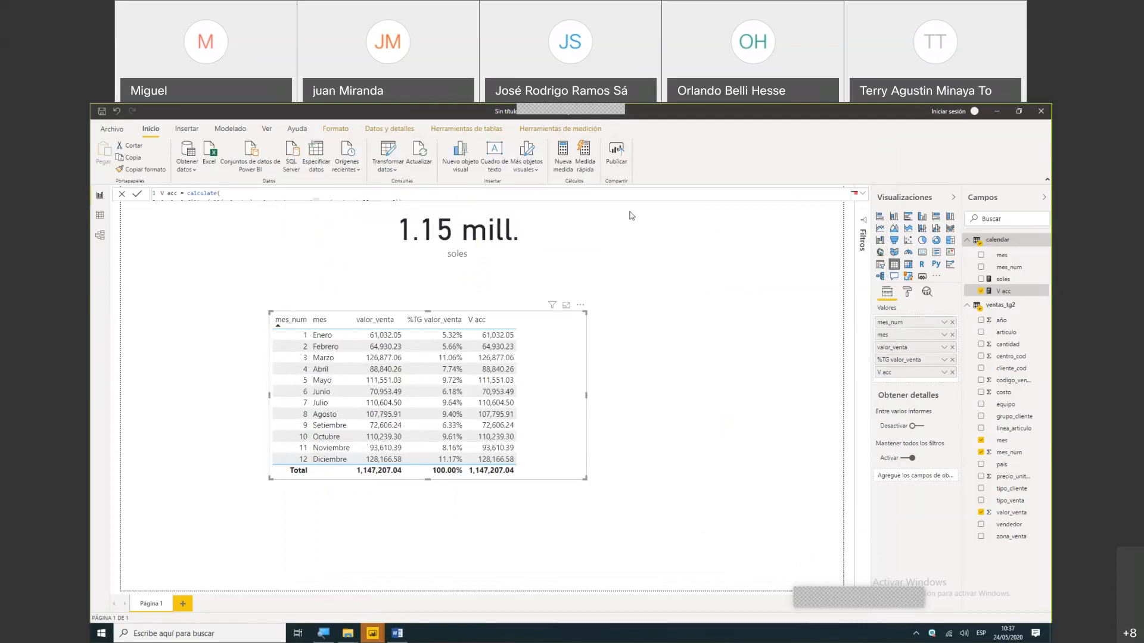
# - Try to publish the acum report, entering the account e-mail for sign-in
pyautogui.click(615, 159)
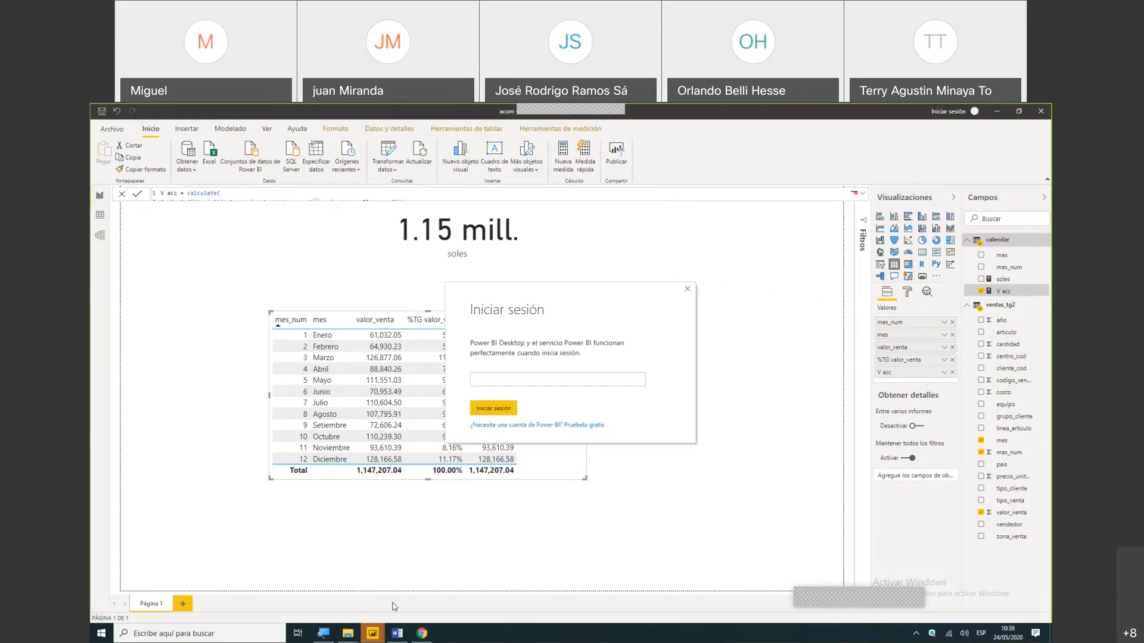
pyautogui.press('BackSpace')
pyautogui.press('BackSpace')
pyautogui.press('BackSpace')
pyautogui.press('BackSpace')
pyautogui.press('BackSpace')
pyautogui.press('BackSpace')
pyautogui.click(483, 411)
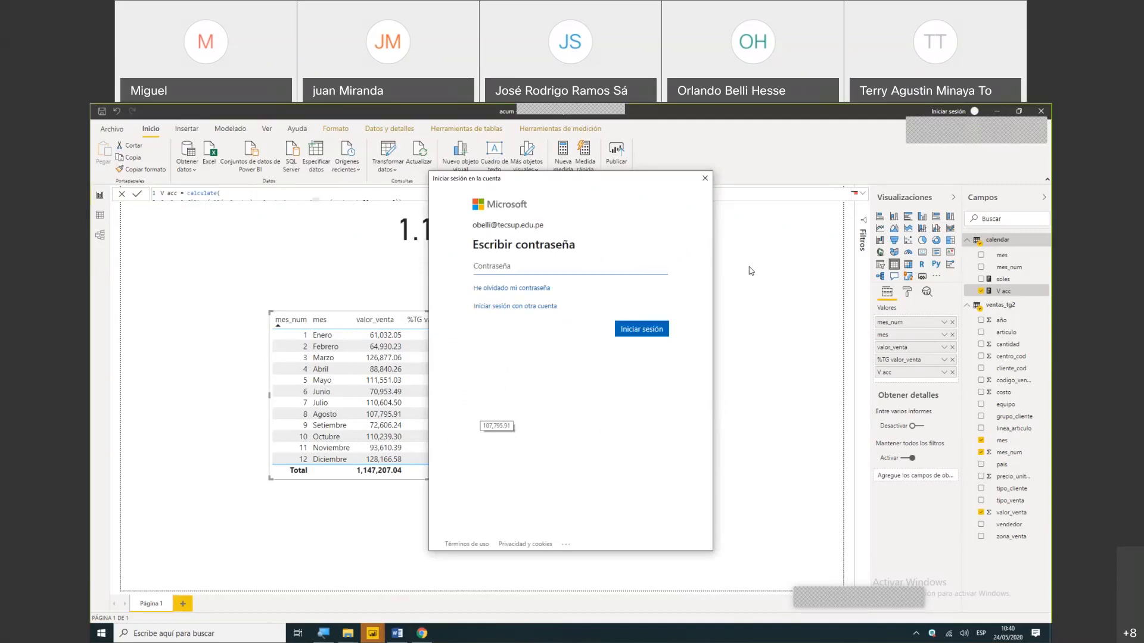
pyautogui.click(705, 181)
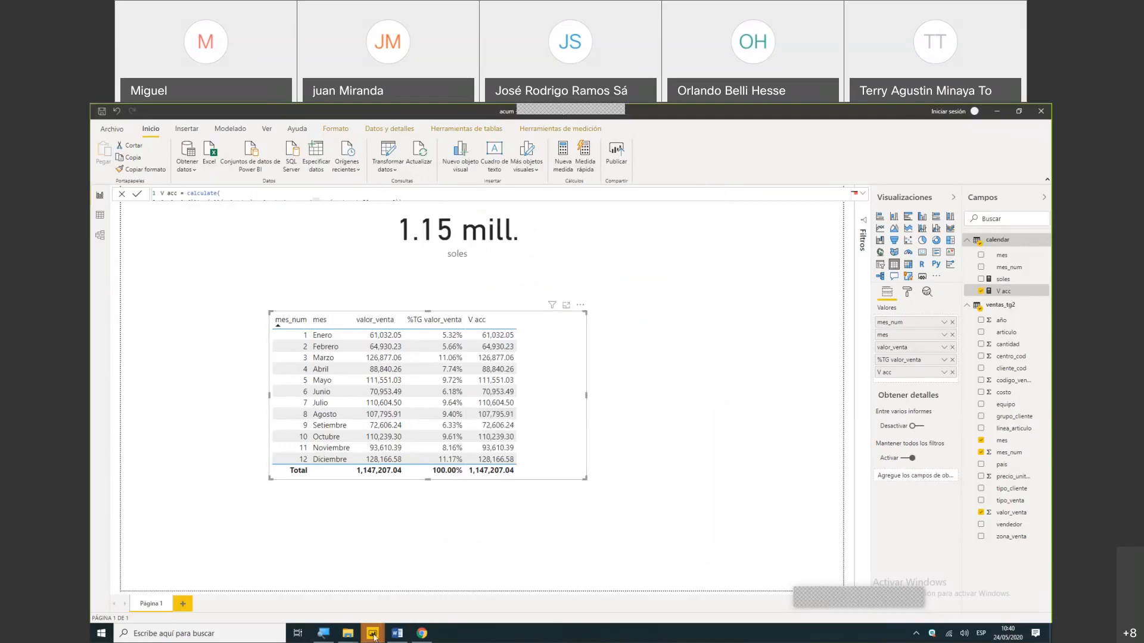
# - Switch to the Dax Acumulativo report and examine the V acc and %TG V acc columns of its monthly table
pyautogui.moveTo(374, 636)
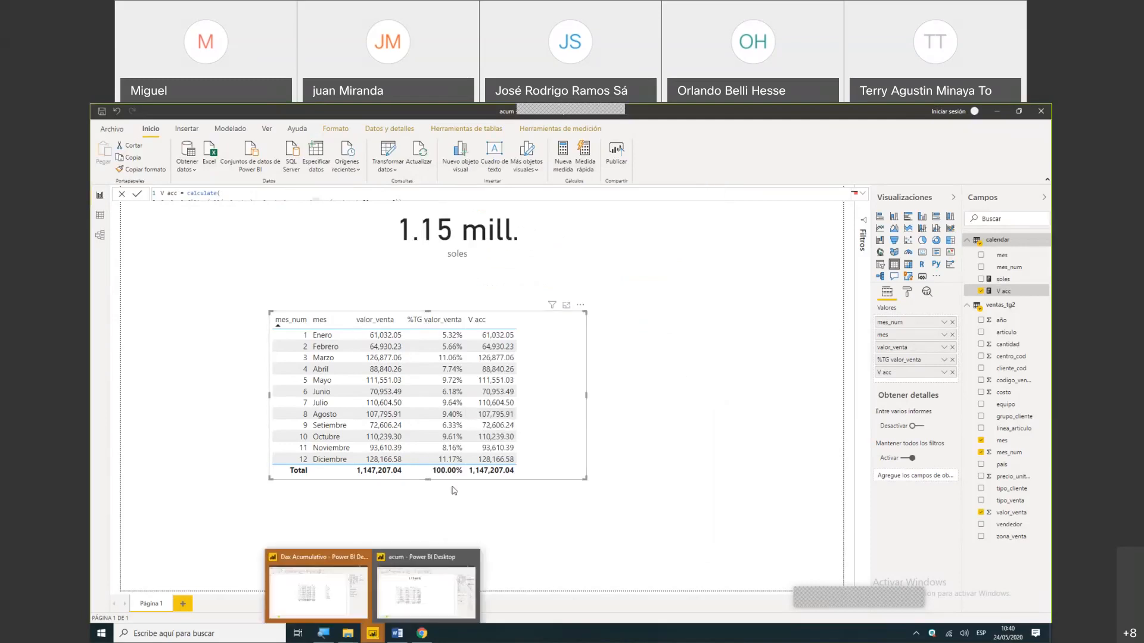
pyautogui.click(305, 594)
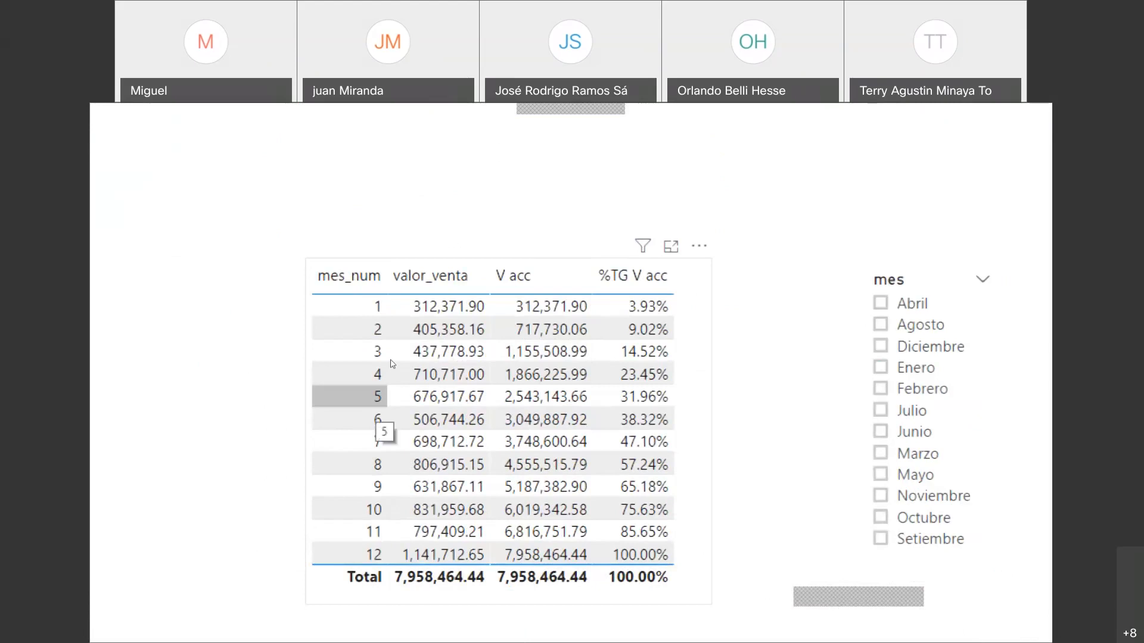
pyautogui.press('Escape')
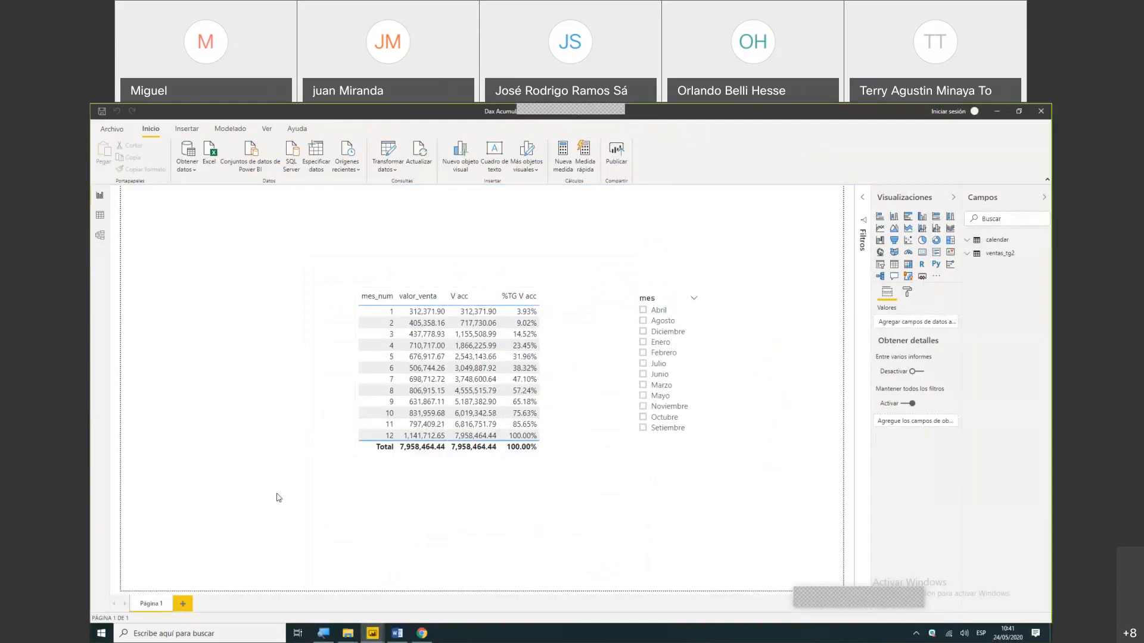
# - Return to the acum report and remove mes from the monthly table, placing valor_venta directly after mes_num
pyautogui.hotkey('alt', 'Tab')
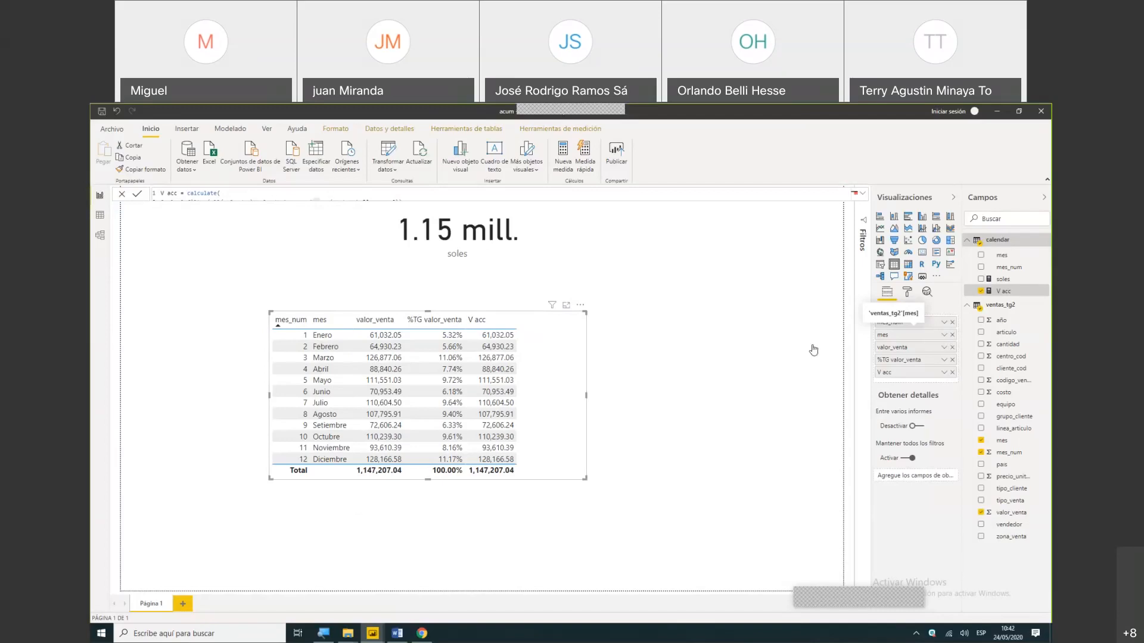
pyautogui.click(952, 335)
pyautogui.click(953, 335)
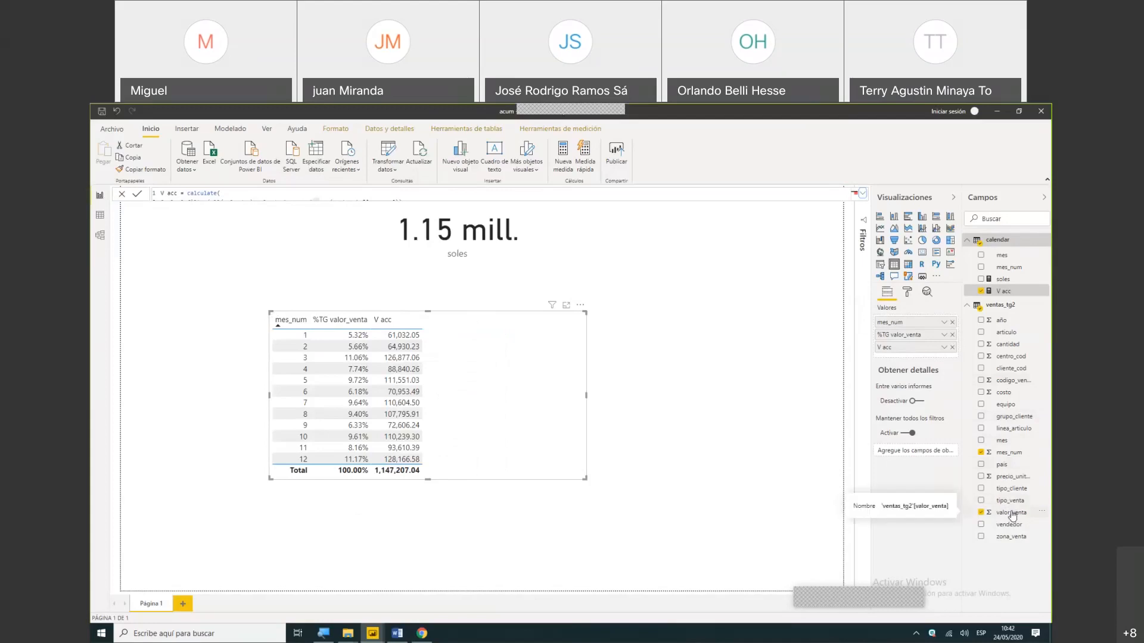
pyautogui.moveTo(1013, 516); pyautogui.dragTo(911, 336)
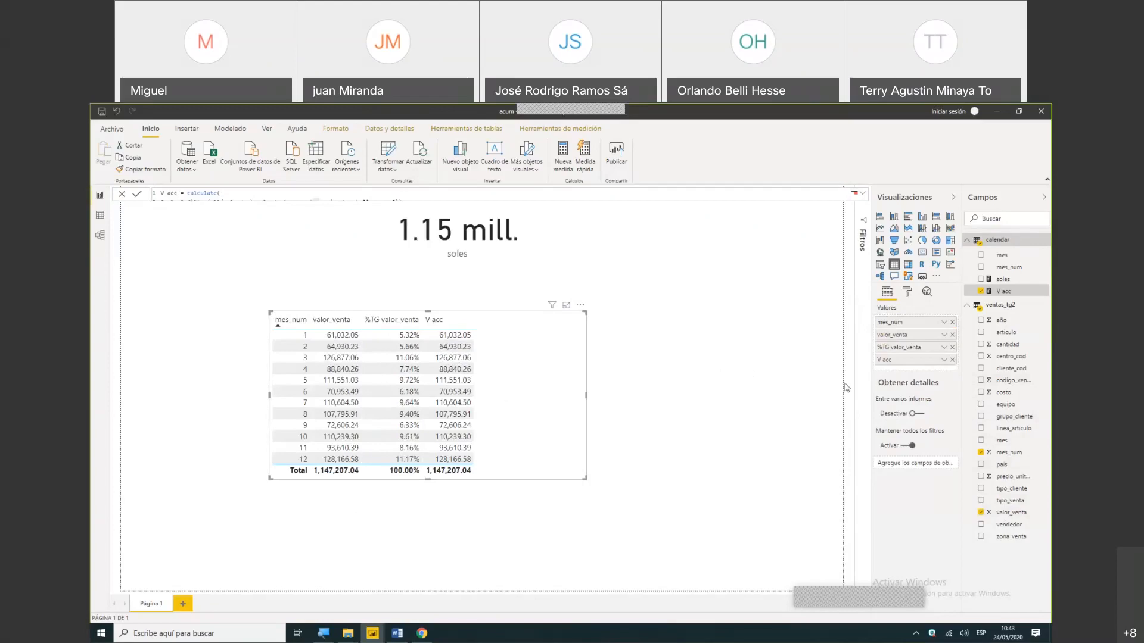
# - Switch to the Dax Acumulativo report and examine its monthly table and the formula of the calendar table's V acc measure
pyautogui.moveTo(380, 630)
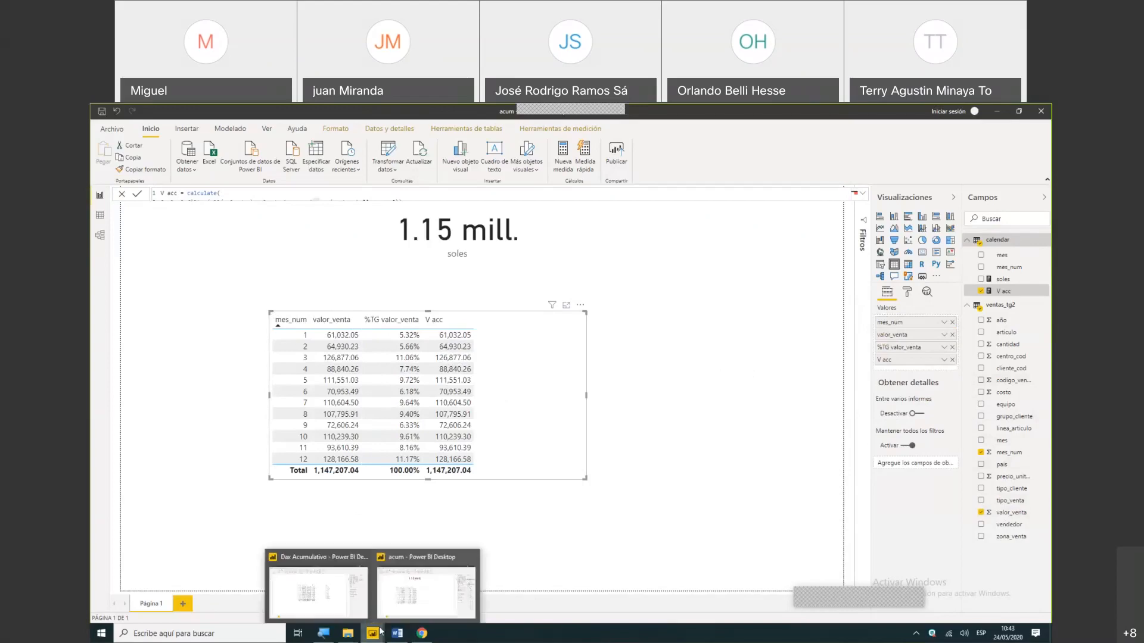
pyautogui.click(352, 607)
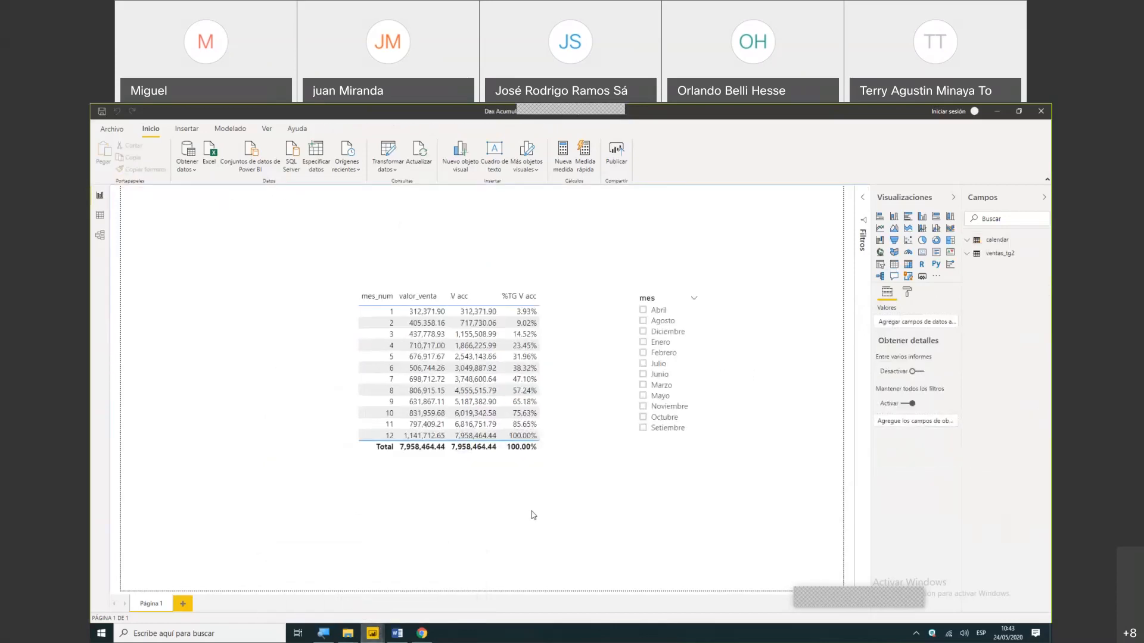
pyautogui.press('super+plus')
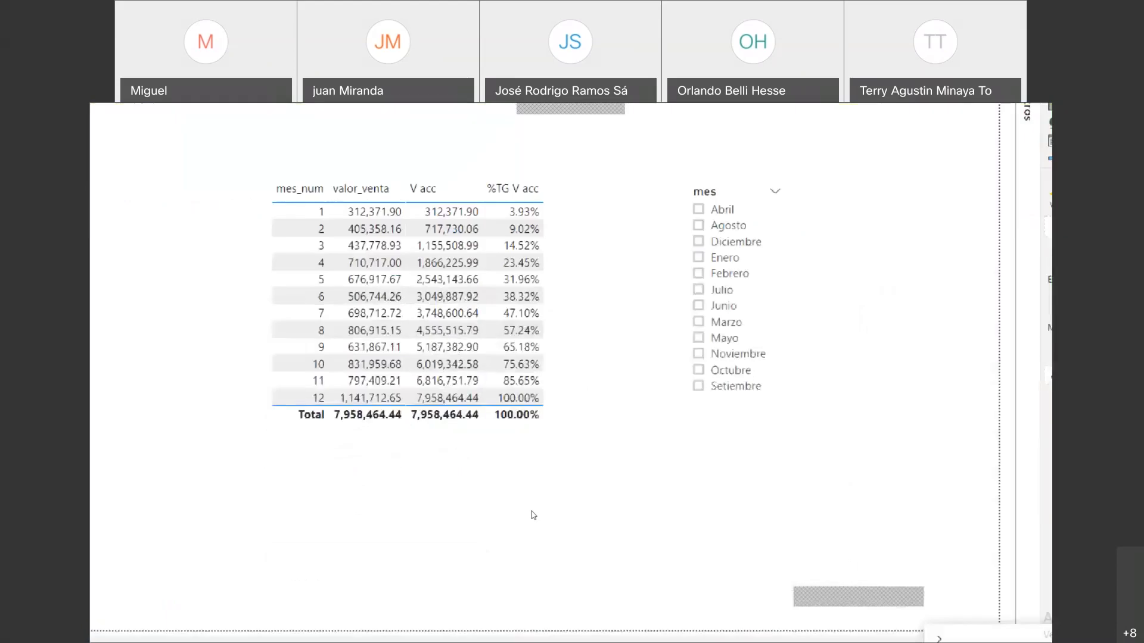
pyautogui.press('super+plus')
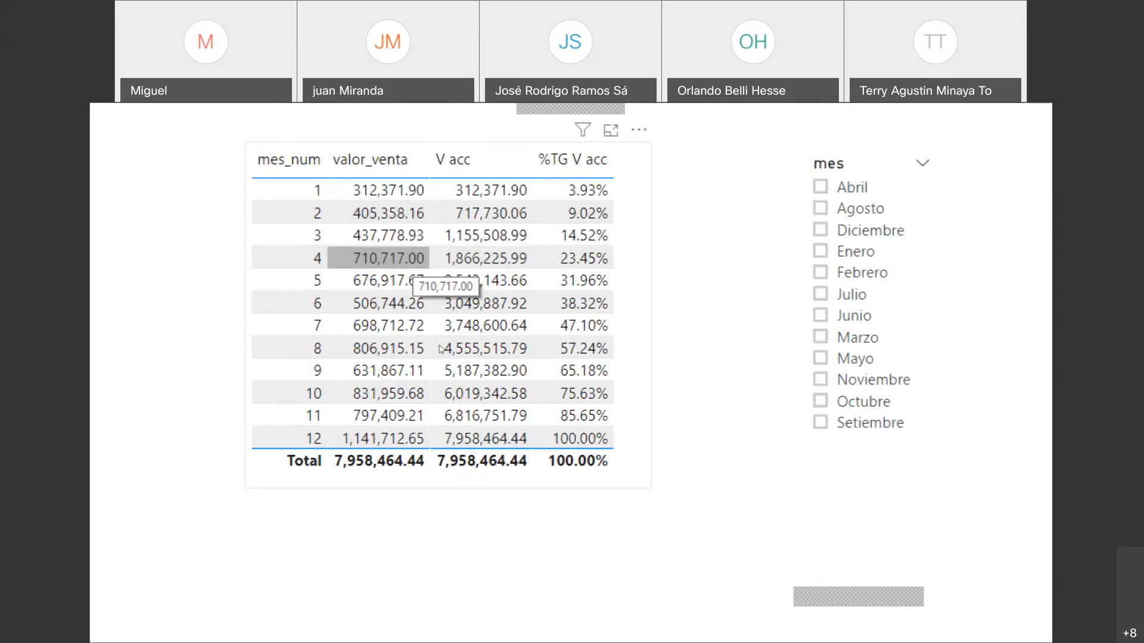
pyautogui.scroll(-1, 437, 316)
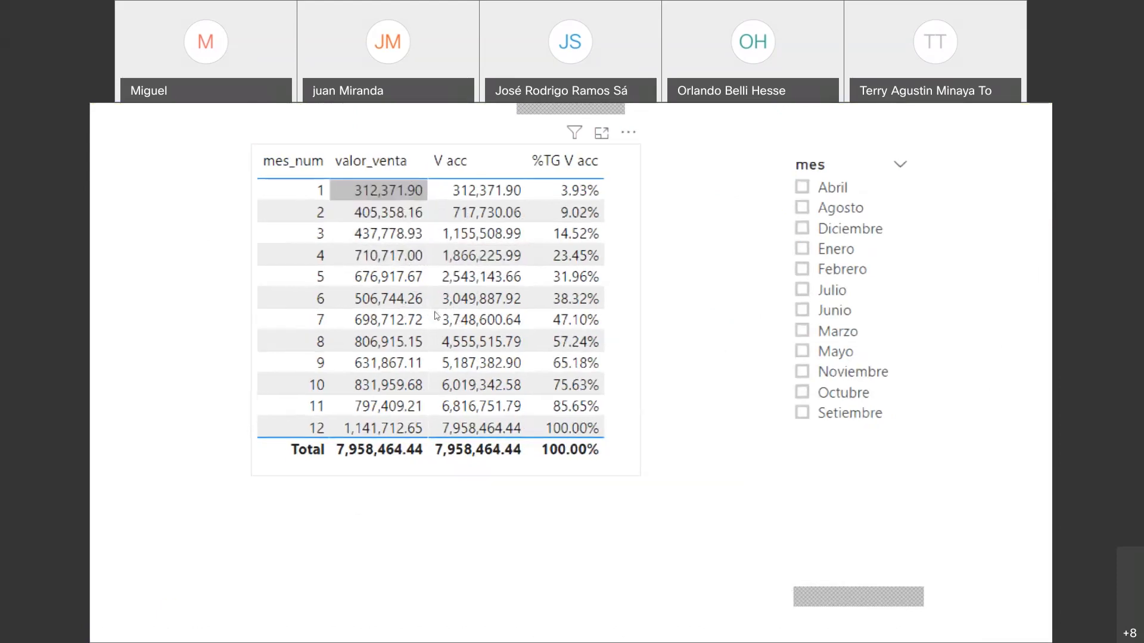
pyautogui.press('super+minus')
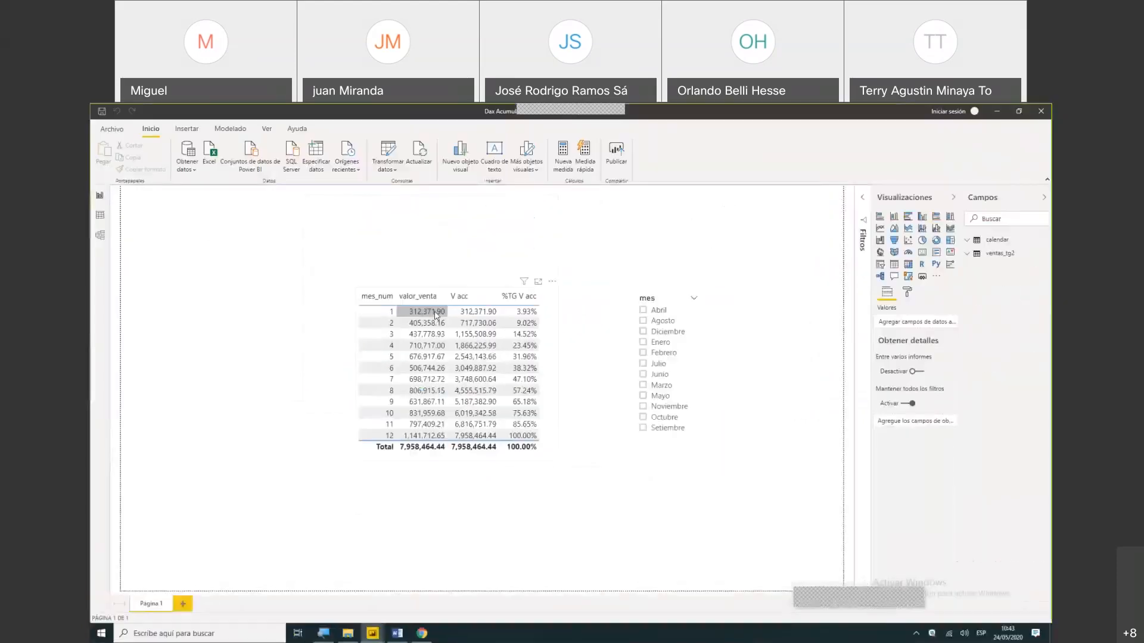
pyautogui.click(967, 242)
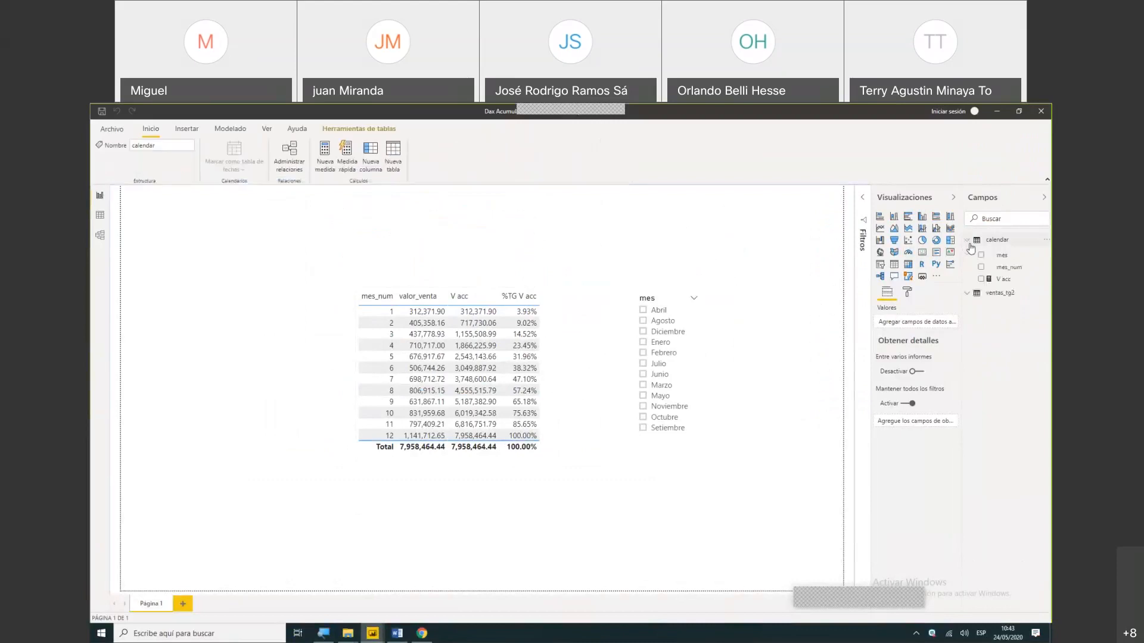
pyautogui.click(1002, 280)
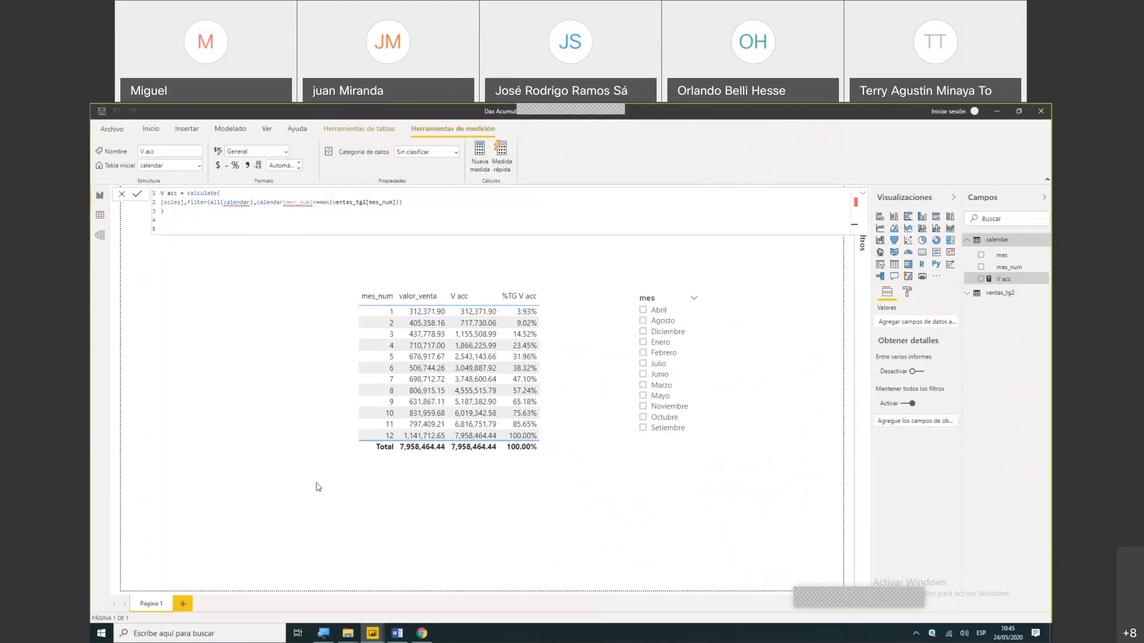
# - Return to the acum report and move the soles card further right, above the monthly table
pyautogui.moveTo(372, 634)
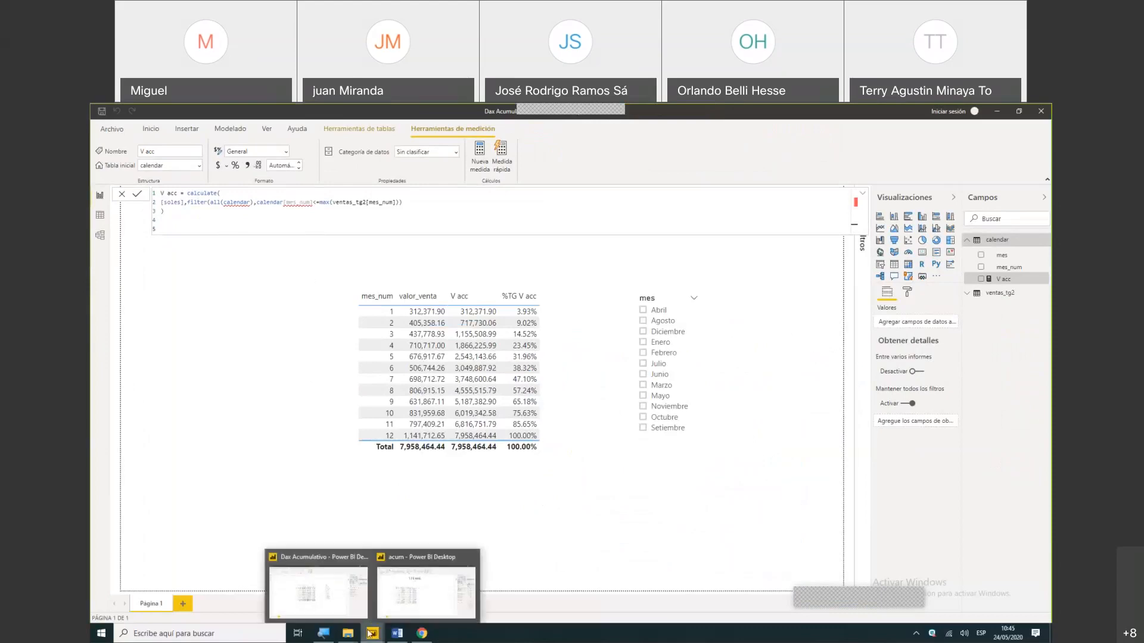
pyautogui.click(424, 608)
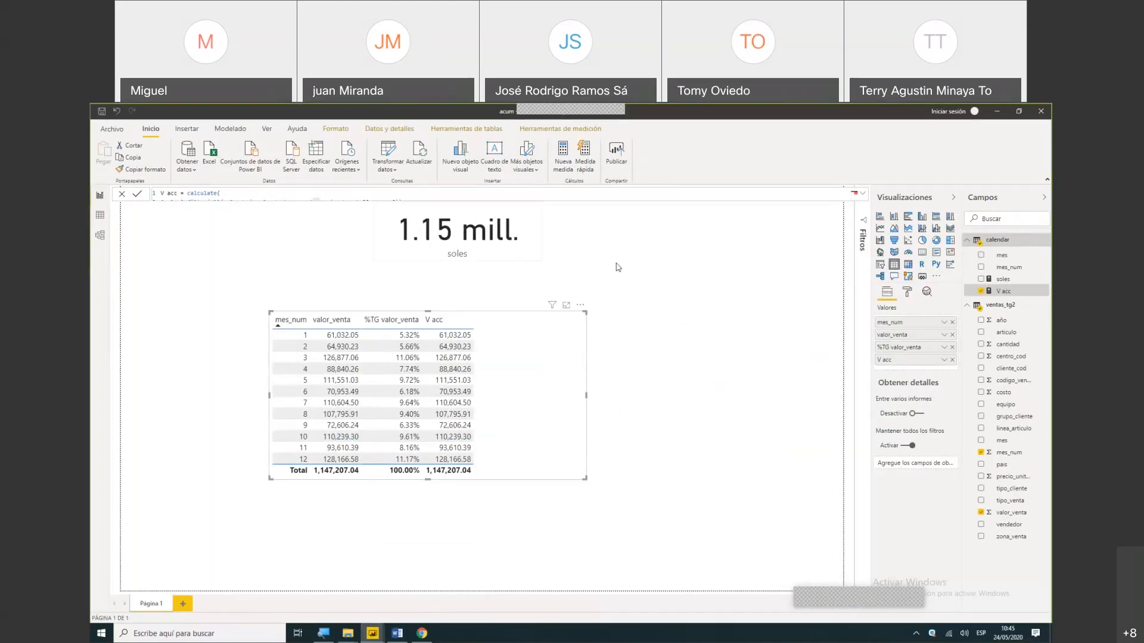
pyautogui.moveTo(523, 225)
pyautogui.mouseDown()
pyautogui.moveTo(699, 246)
pyautogui.moveTo(598, 245)
pyautogui.moveTo(655, 261)
pyautogui.mouseUp()
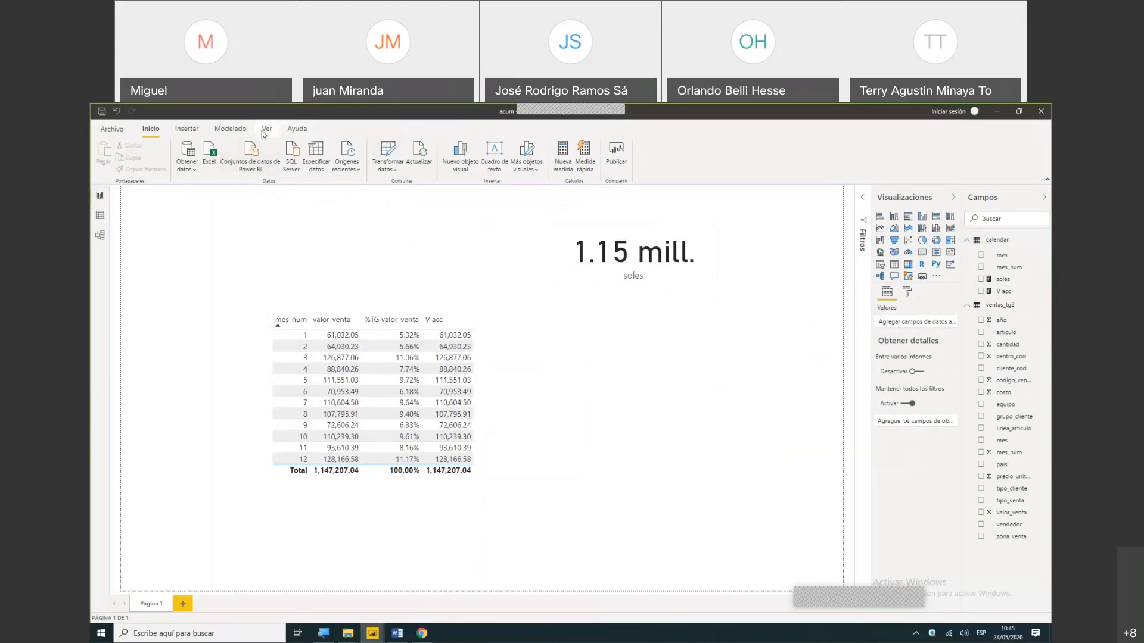
# - Examine the ventas_tg2 and calendar queries in the Power Query Editor, including their mes_num columns, and return to the report
pyautogui.click(388, 169)
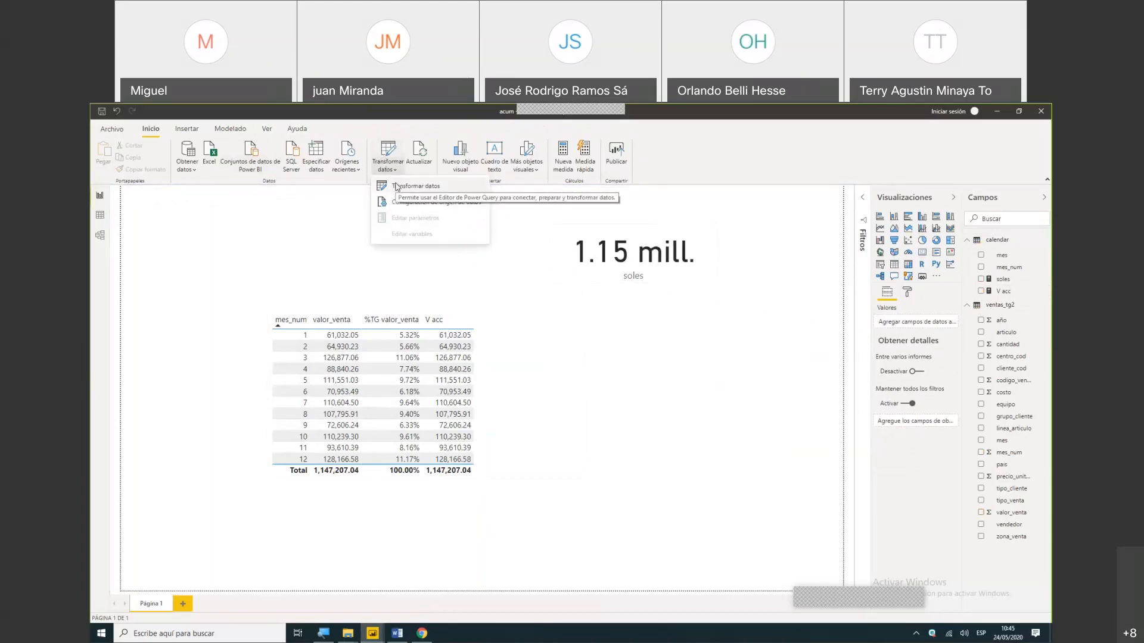
pyautogui.click(398, 187)
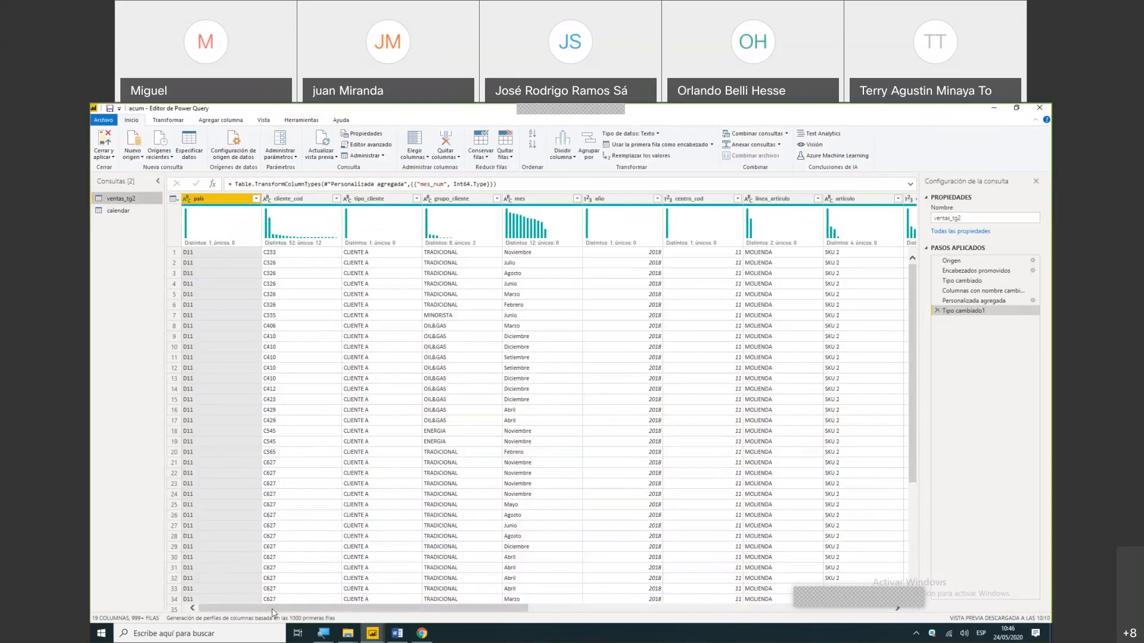
pyautogui.moveTo(273, 609); pyautogui.dragTo(635, 608)
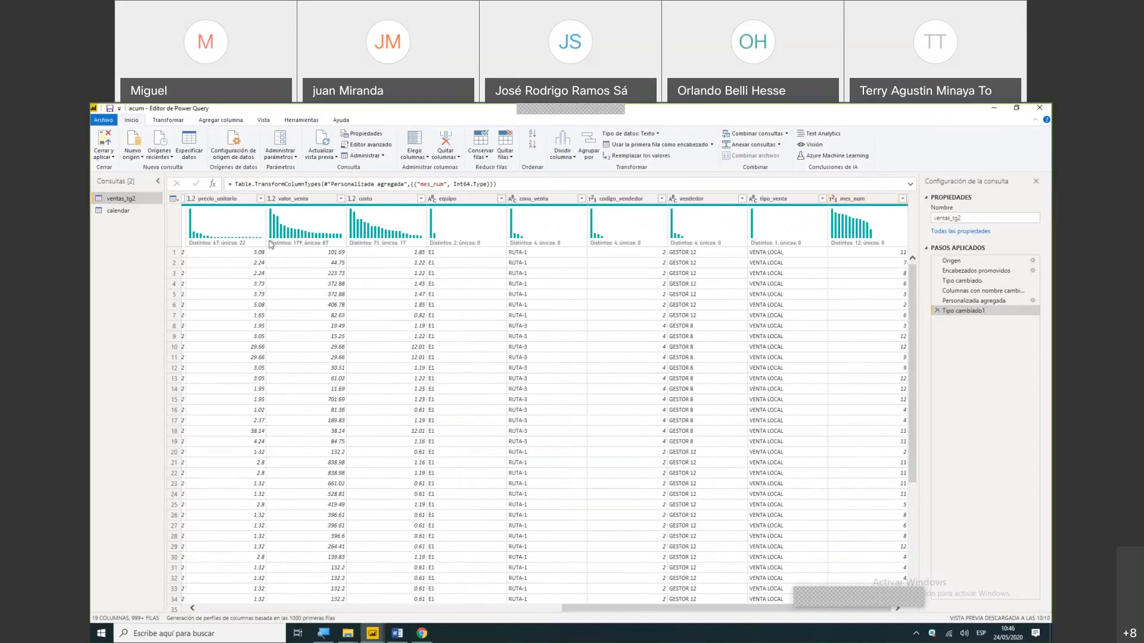
pyautogui.click(117, 215)
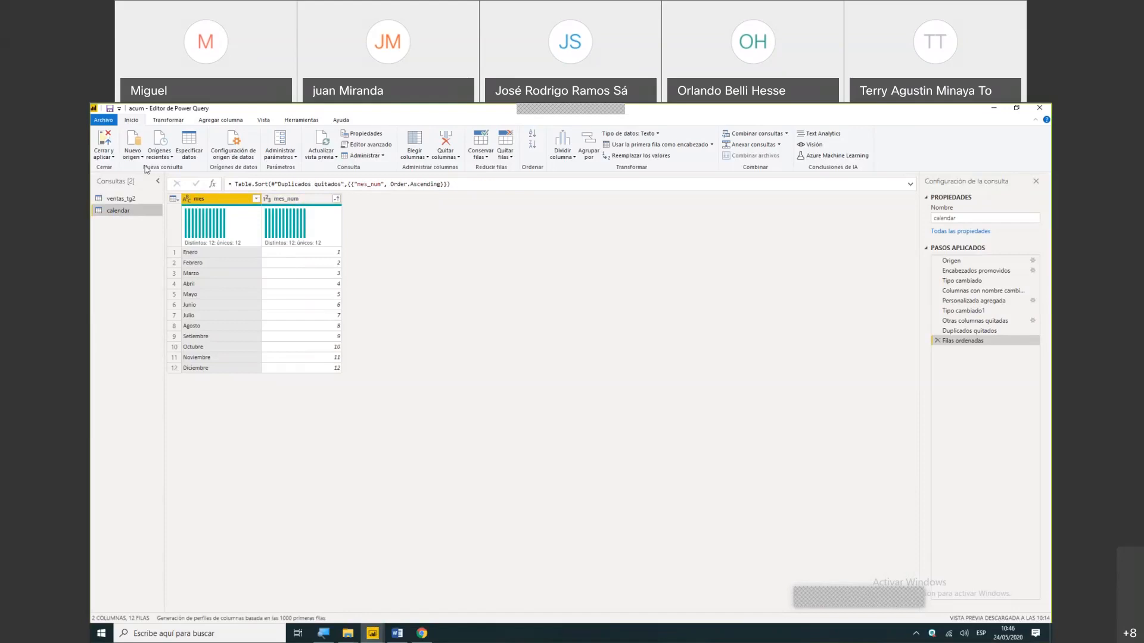
pyautogui.click(102, 145)
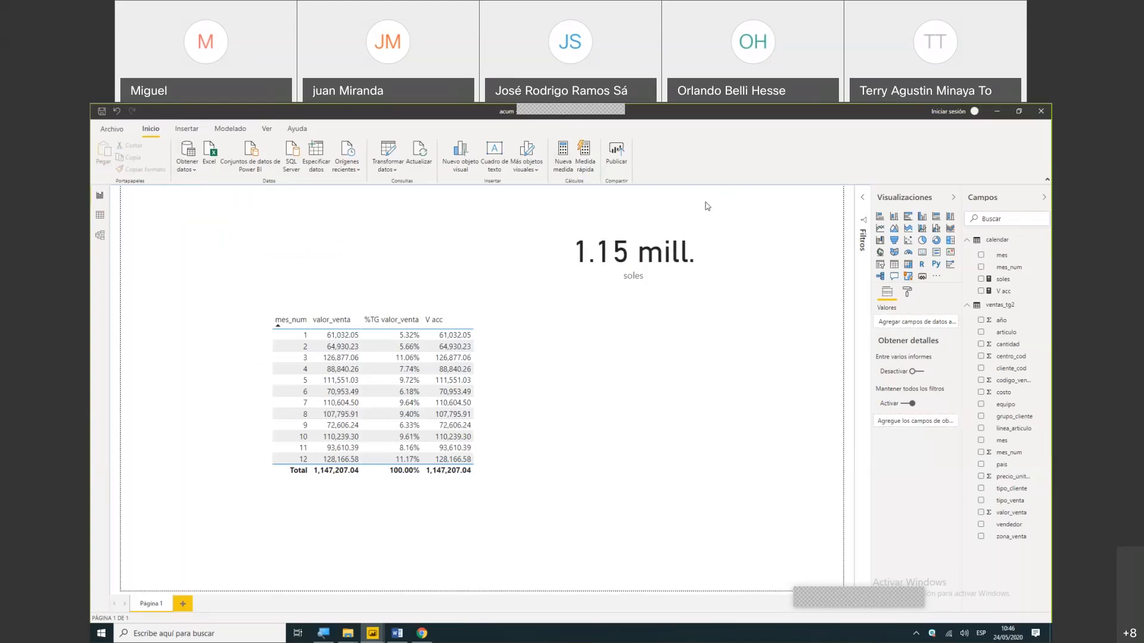
# - Move the soles card down so it sits beside the upper part of the monthly table
pyautogui.click(666, 242)
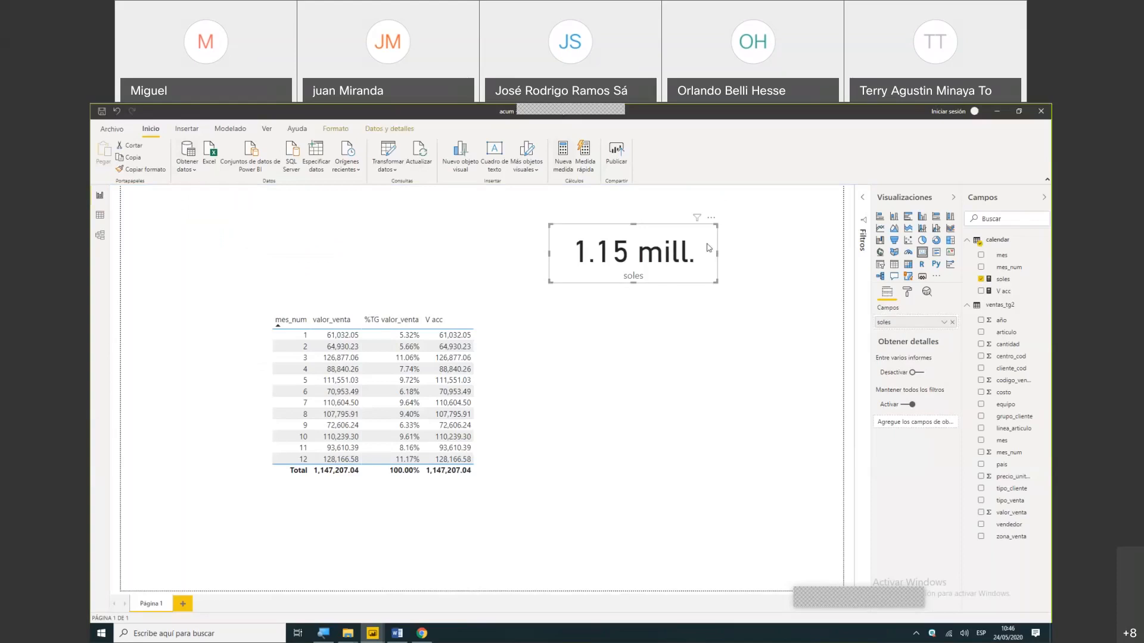
pyautogui.moveTo(713, 225); pyautogui.dragTo(716, 294)
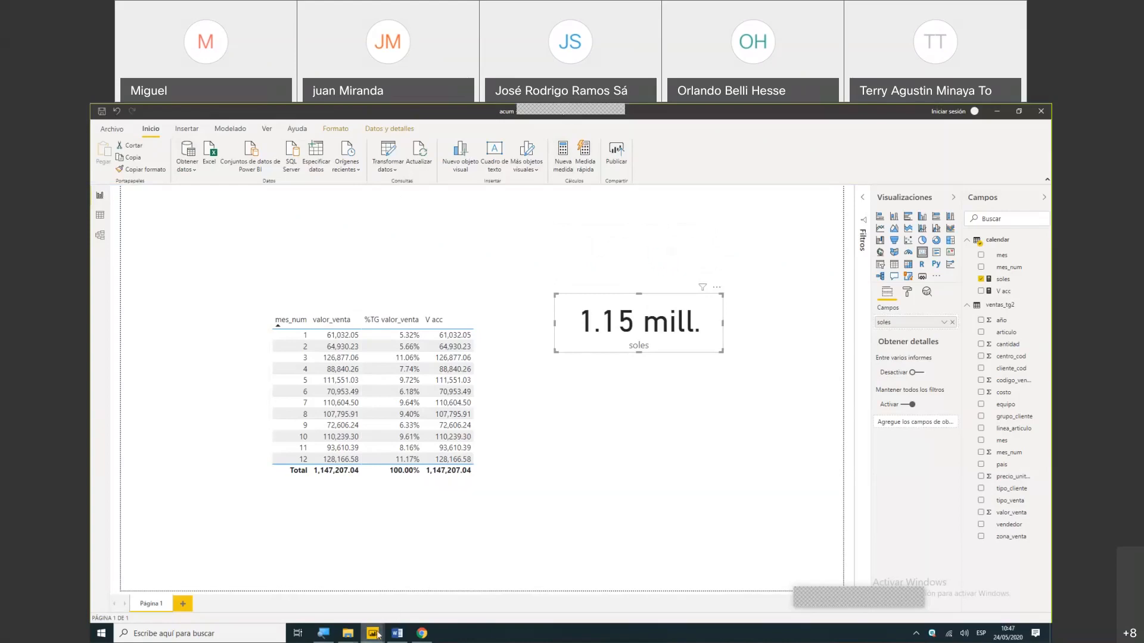
# - Switch to the Dax Acumulativo report and expand the ventas_tg2 table to examine its fields
pyautogui.moveTo(377, 635)
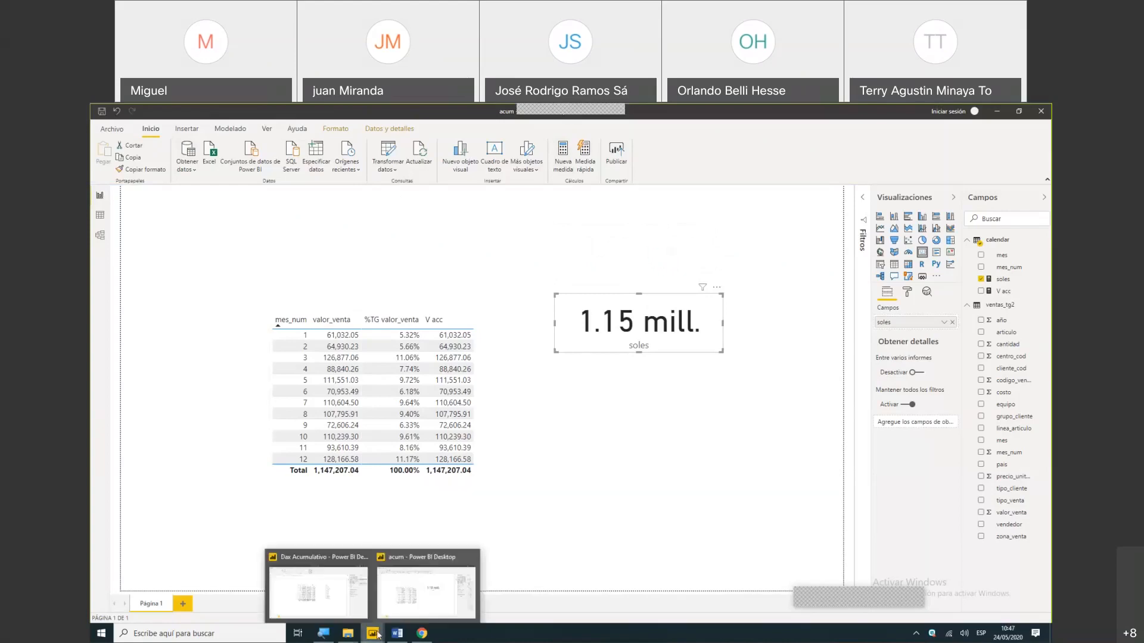
pyautogui.click(338, 578)
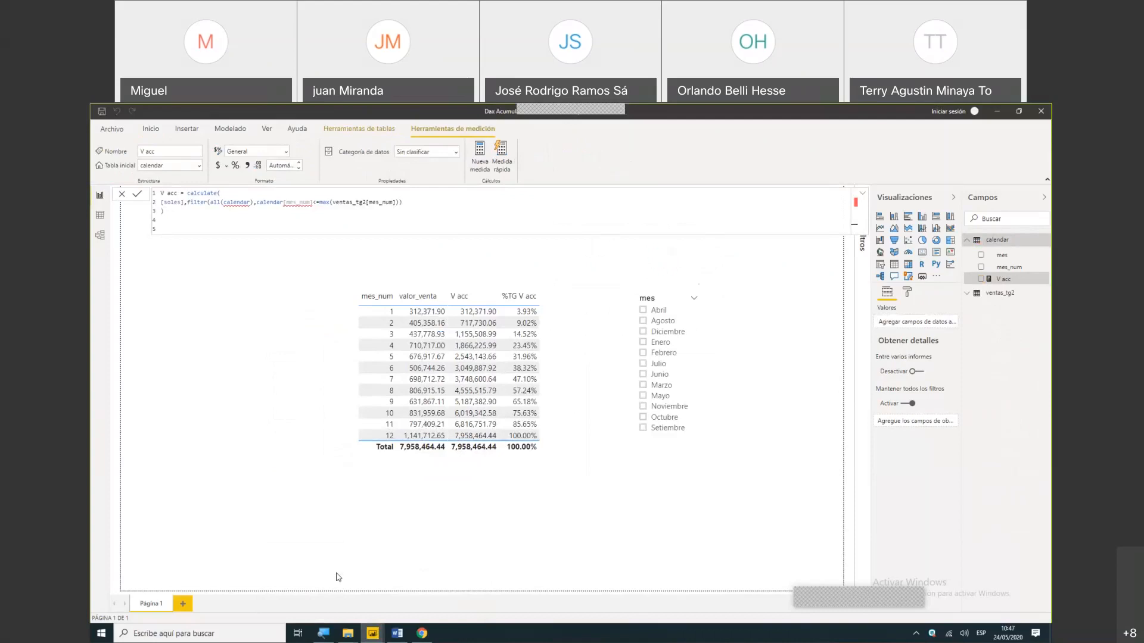
pyautogui.press('super+s')
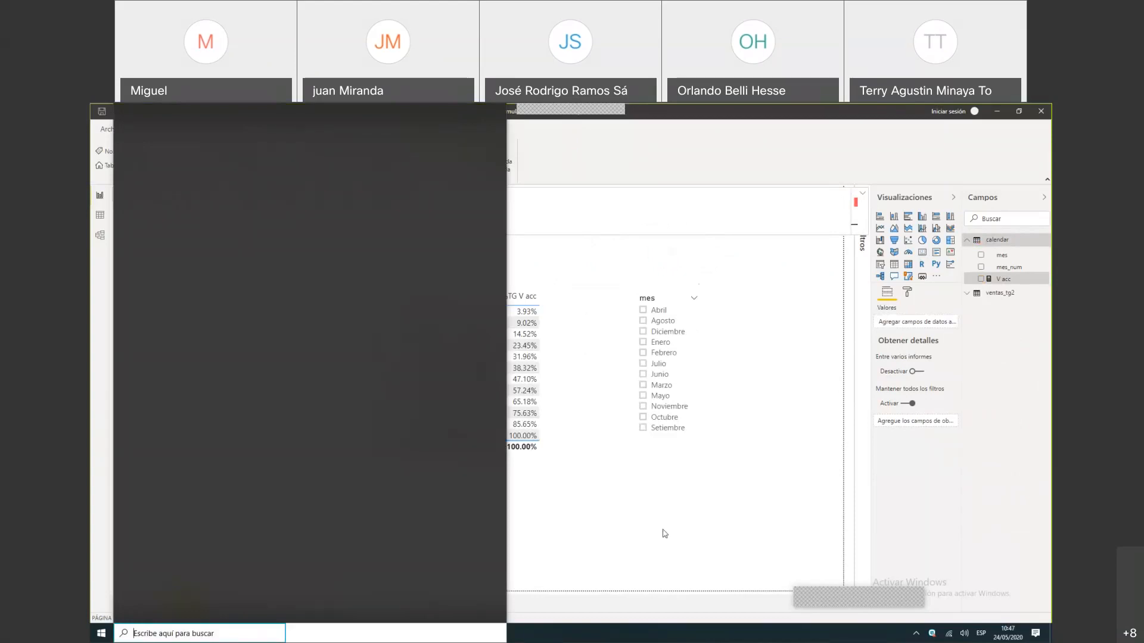
pyautogui.press('super+d')
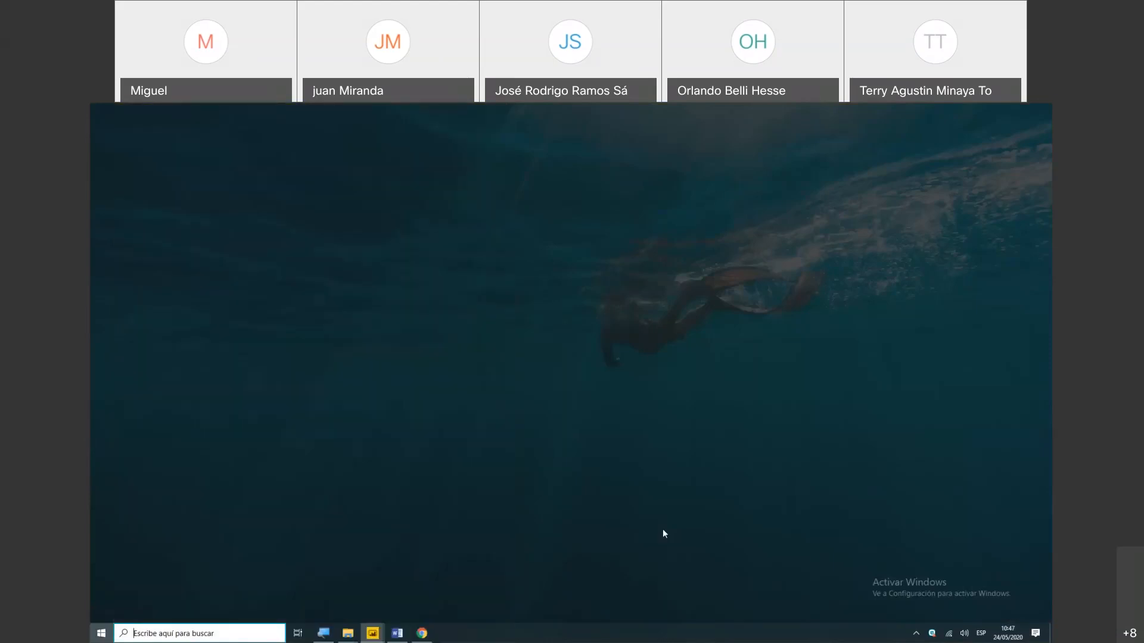
pyautogui.press('super+d')
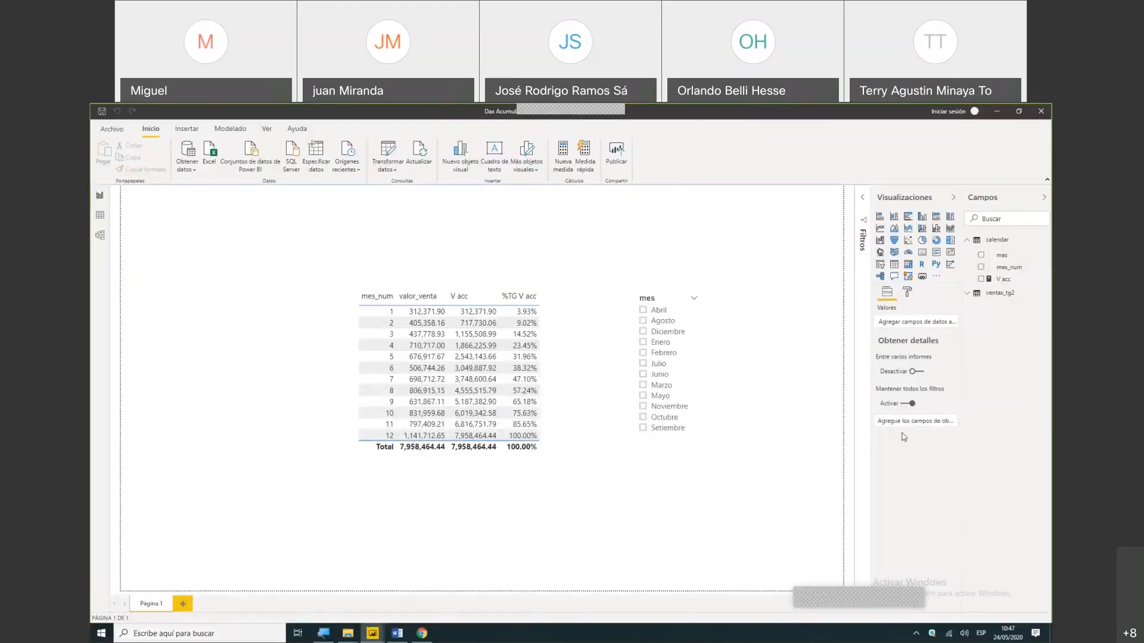
pyautogui.click(968, 295)
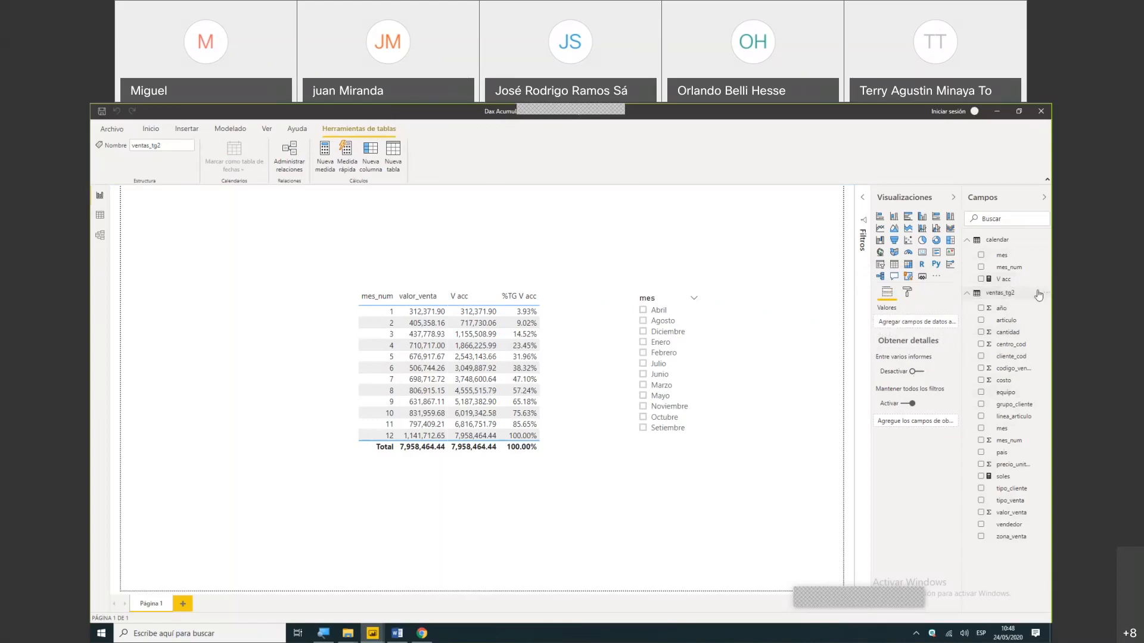
# - Display the full V acc measure formula and examine its calculate, filter, all and max expression up close
pyautogui.click(1018, 282)
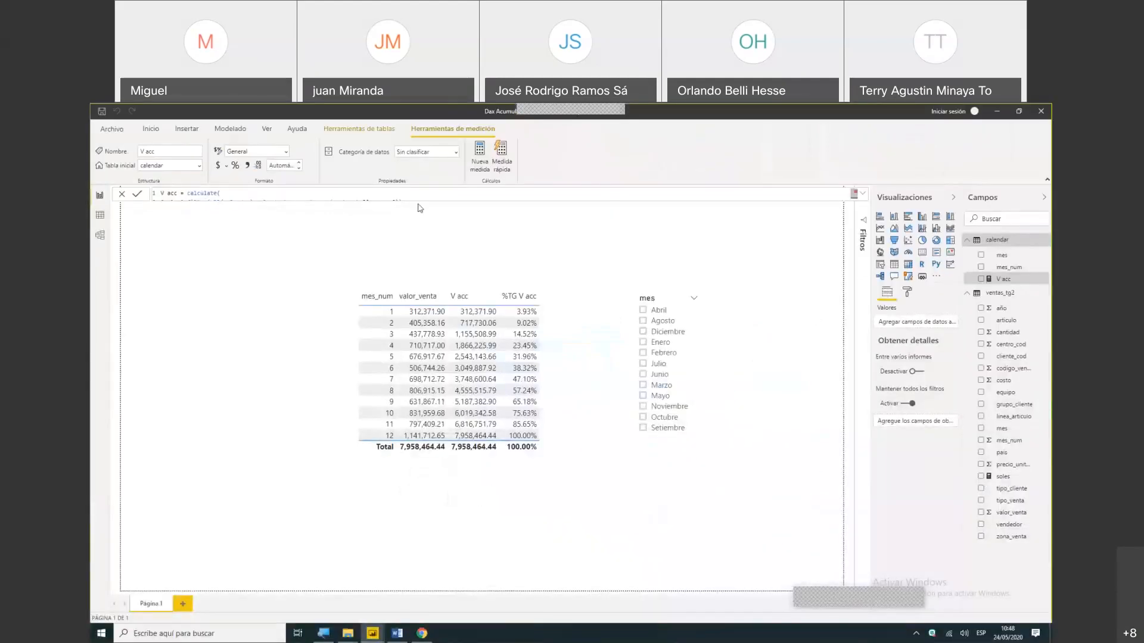
pyautogui.click(863, 195)
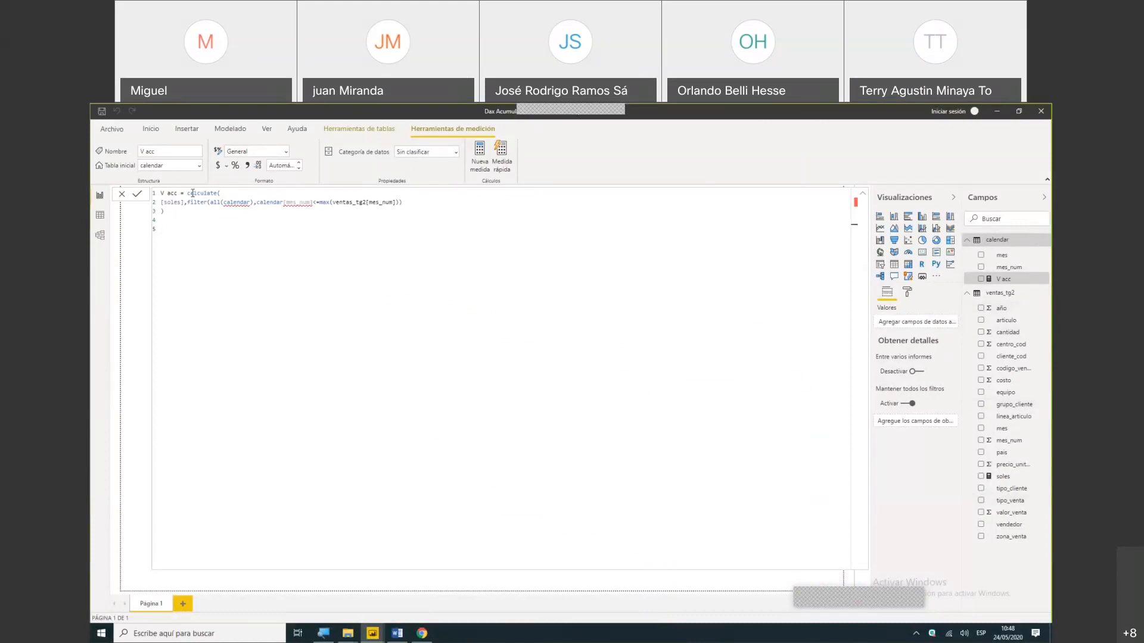
pyautogui.hotkey('ctrl', '1')
pyautogui.hotkey('ctrl', '1')
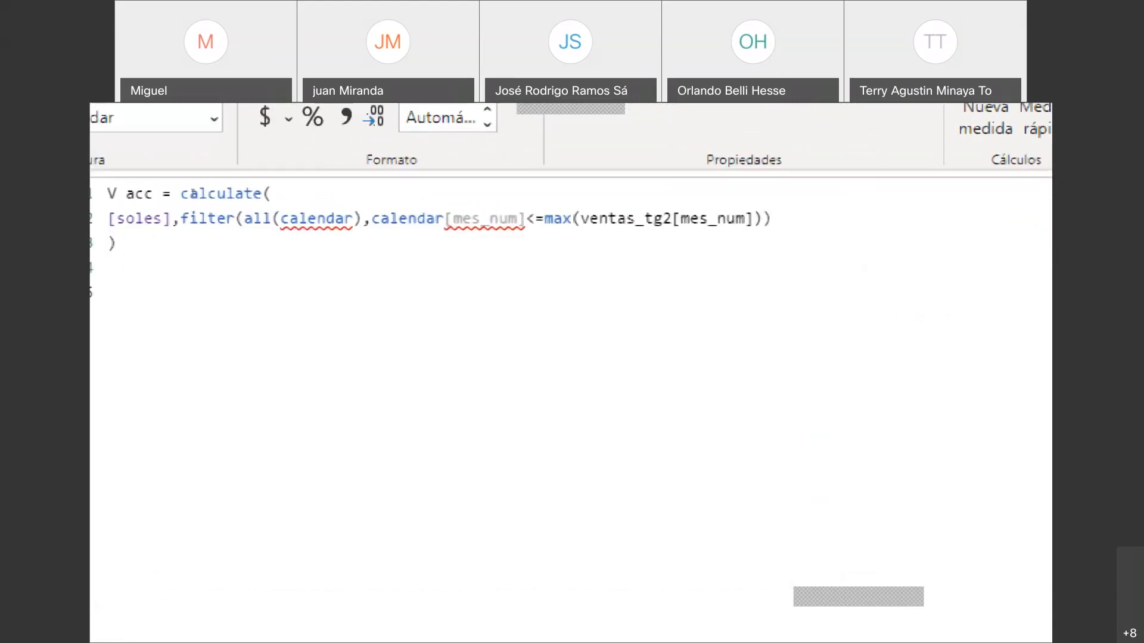
pyautogui.press('super+minus')
pyautogui.press('super+minus')
pyautogui.press('super+minus')
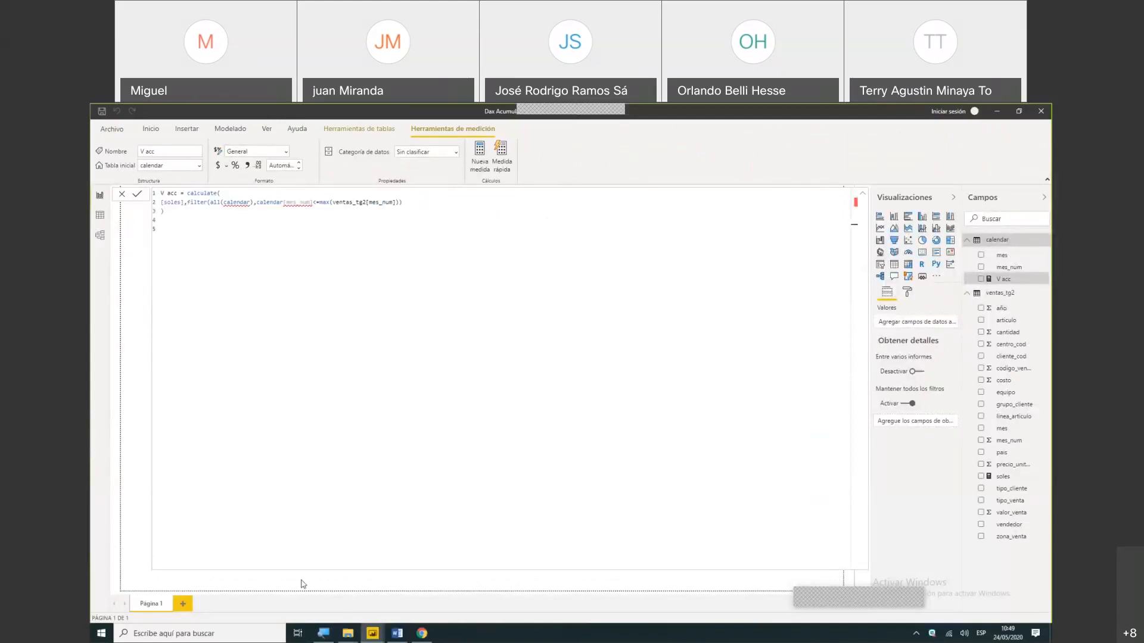
# - Return to the acum report and close it without saving the changes
pyautogui.moveTo(381, 639)
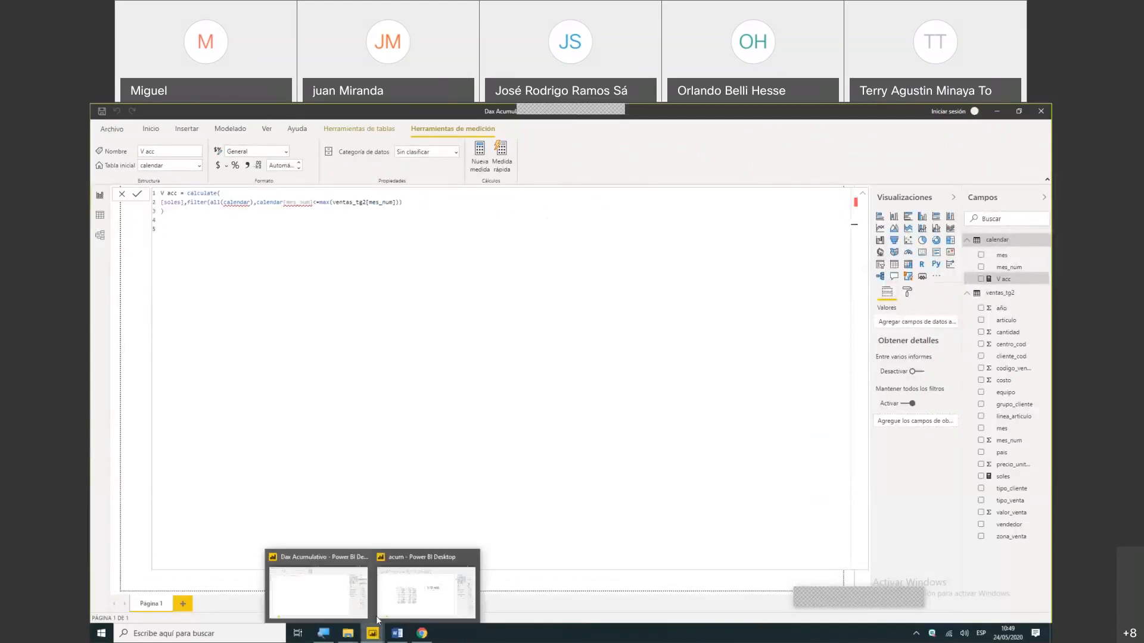
pyautogui.click(403, 595)
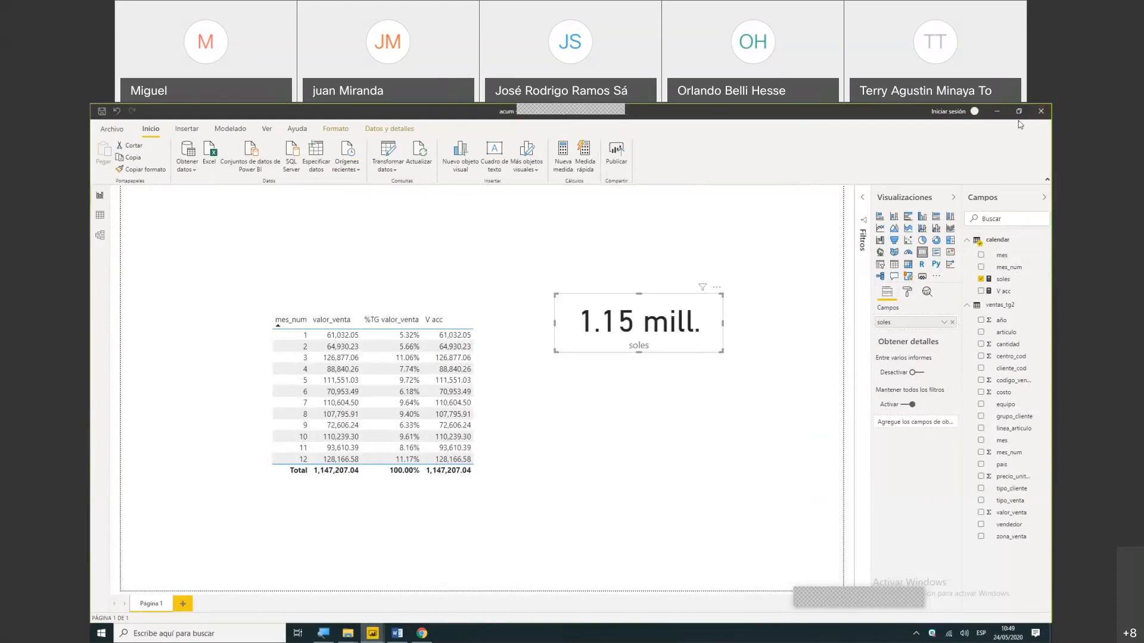
pyautogui.click(1040, 111)
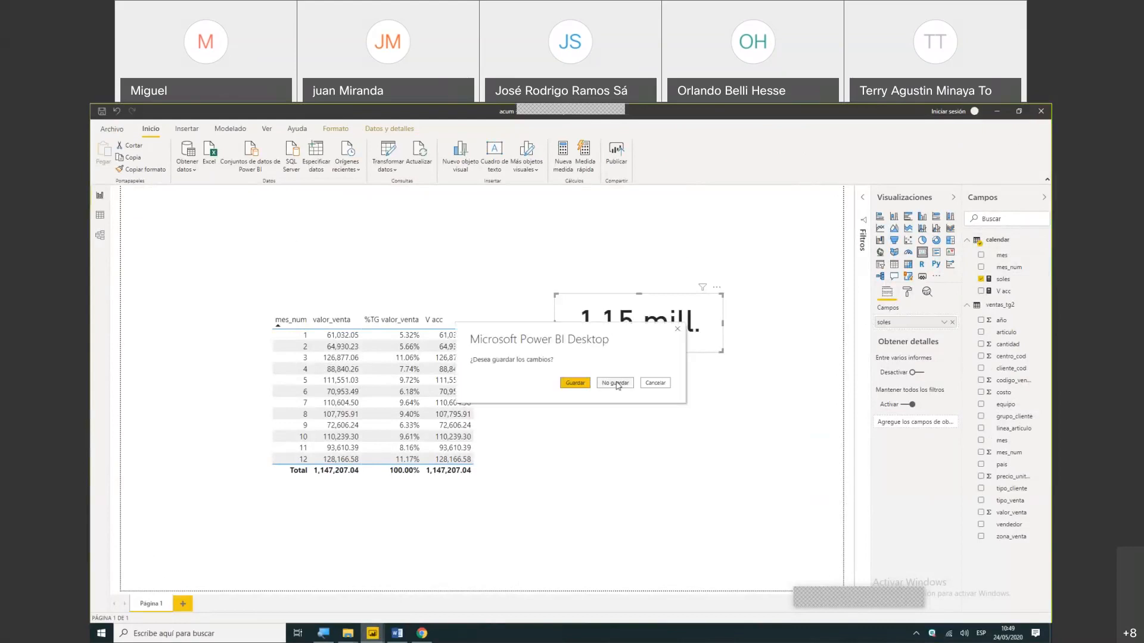
pyautogui.click(617, 384)
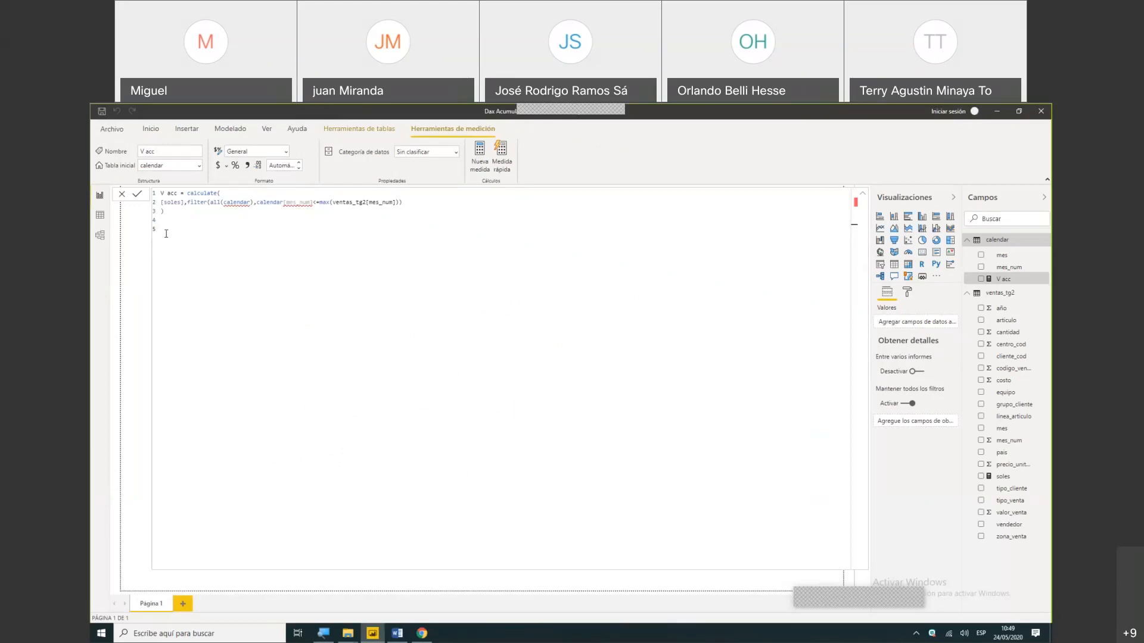
# - Select the entire V acc measure formula in the Dax Acumulativo report and collapse the formula editor
pyautogui.hotkey('ctrl', 'a')
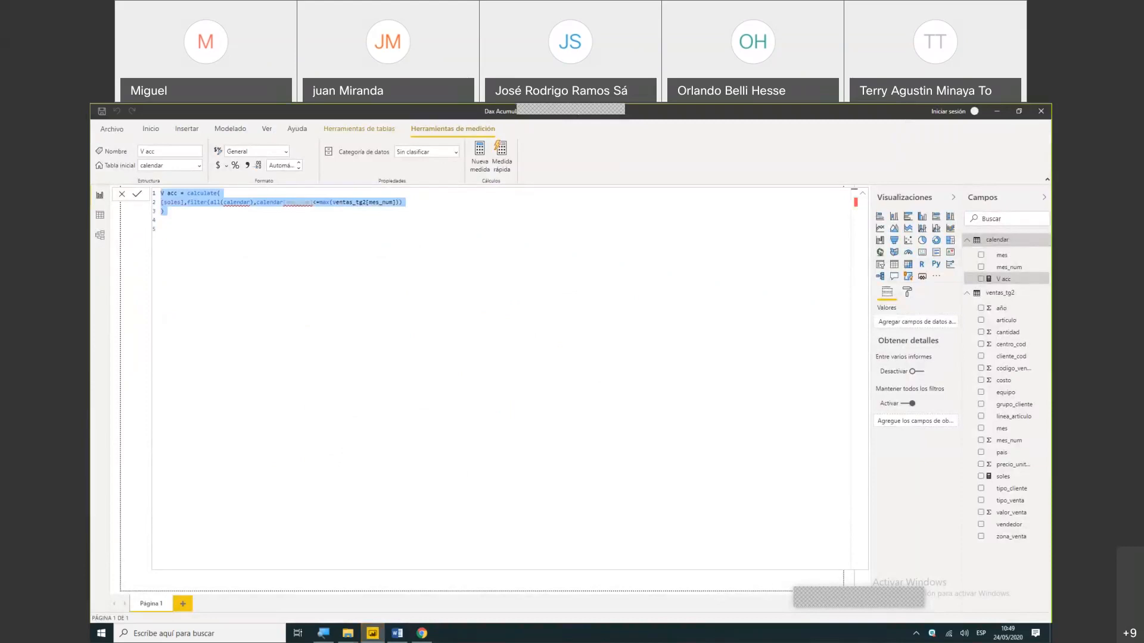
pyautogui.click(803, 599)
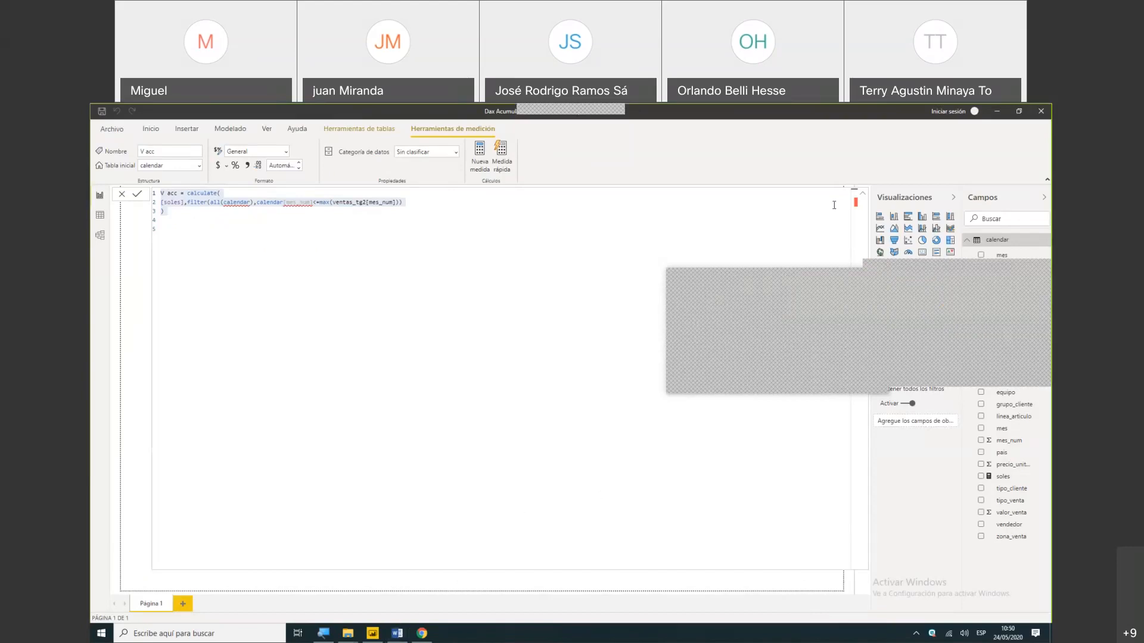
pyautogui.click(862, 197)
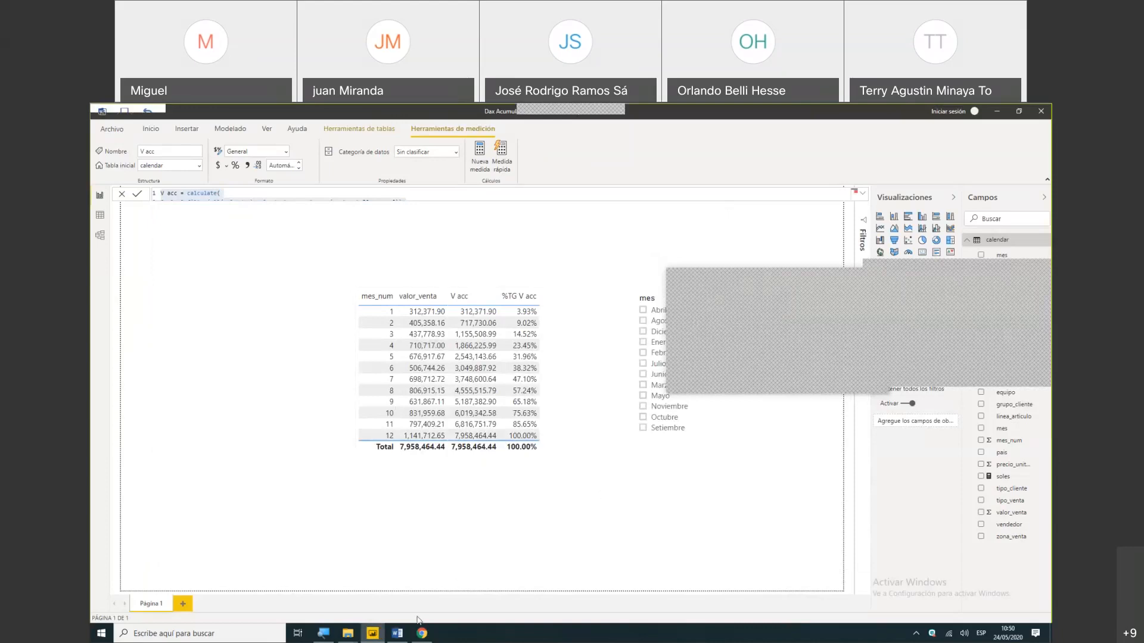
# - Switch to the Word notes and select the soles = sum(ventas_tg2[valor_venta]) measure line
pyautogui.click(397, 634)
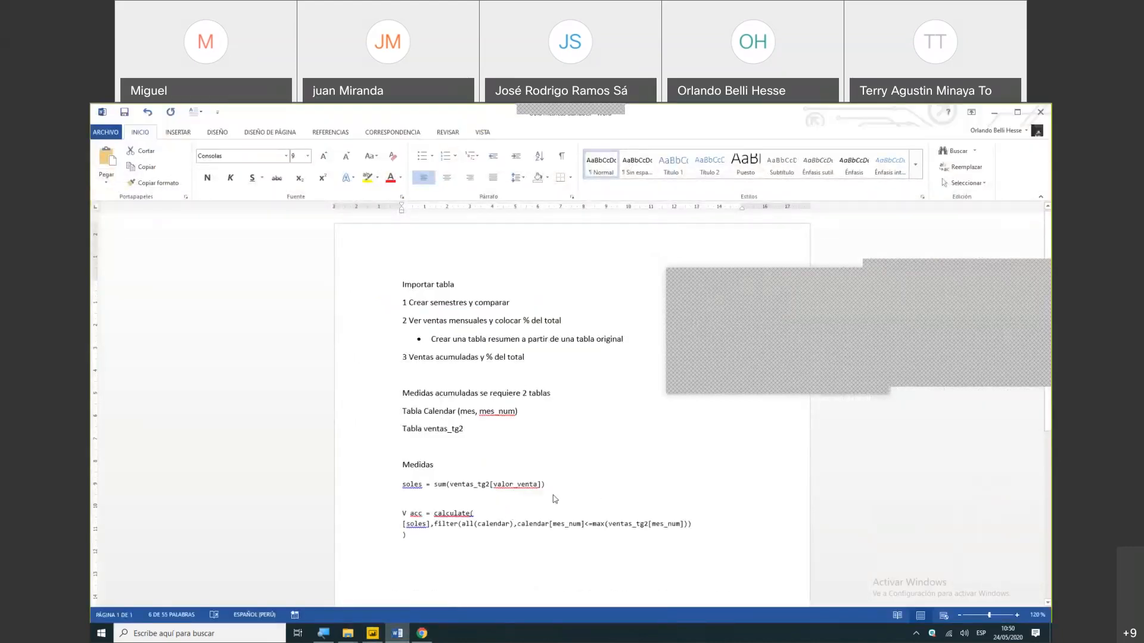
pyautogui.click(1017, 112)
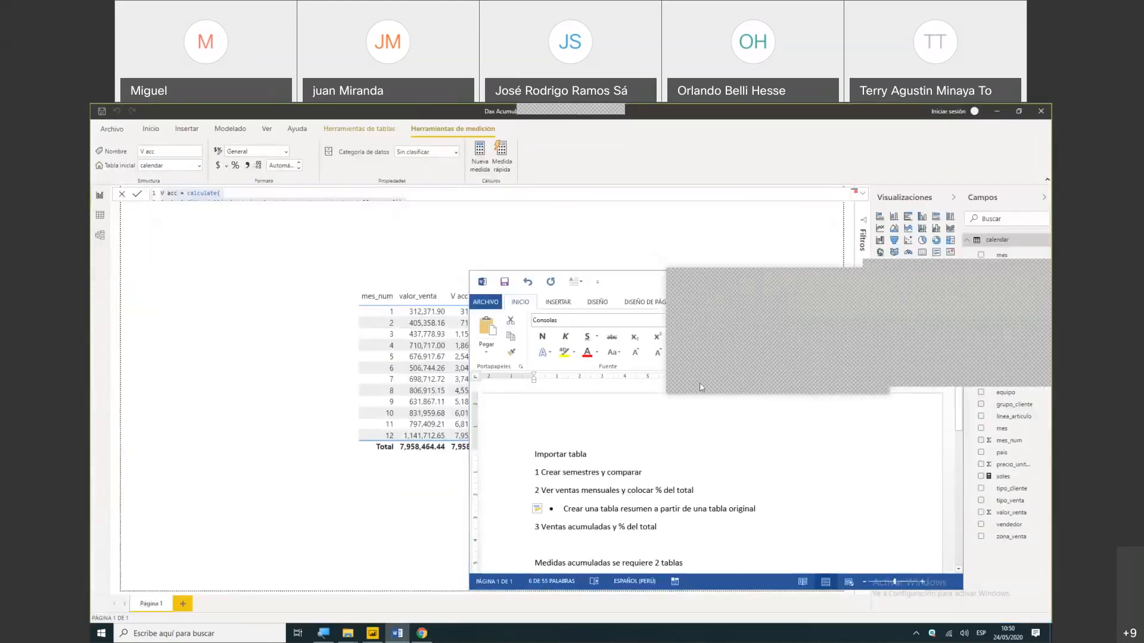
pyautogui.doubleClick(632, 282)
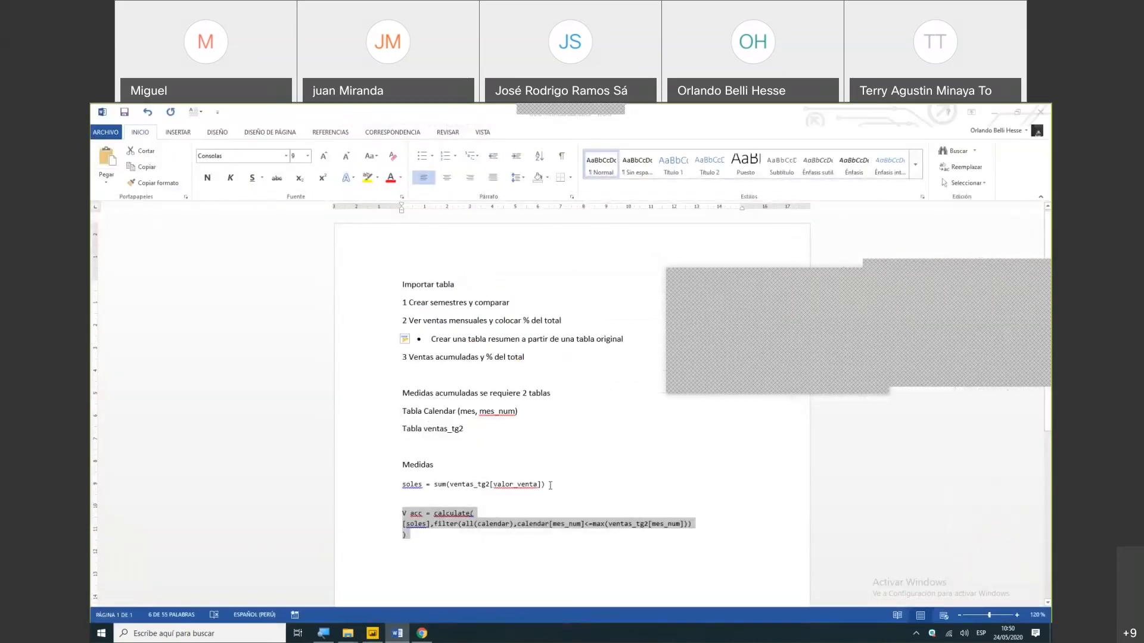
pyautogui.moveTo(549, 485); pyautogui.dragTo(383, 486)
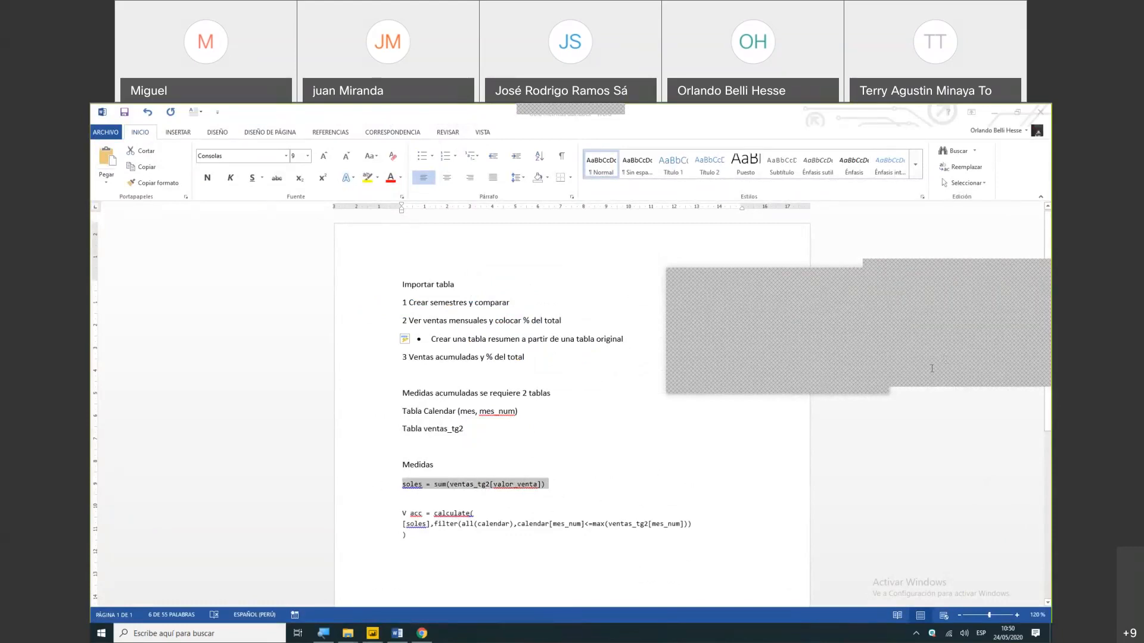
pyautogui.write('c')
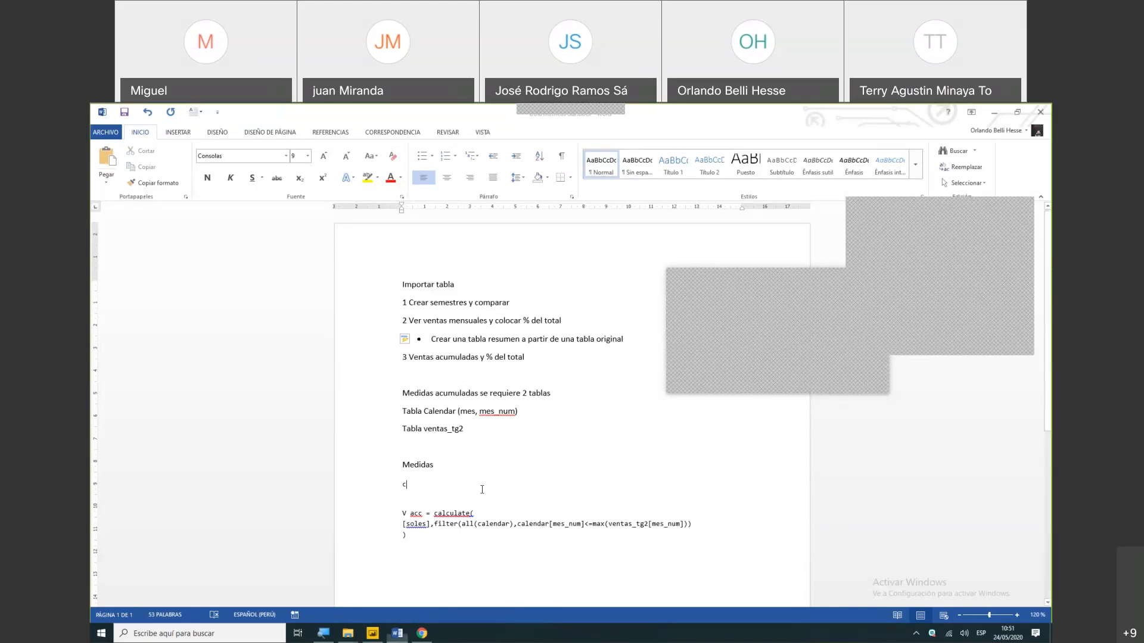
pyautogui.press('BackSpace')
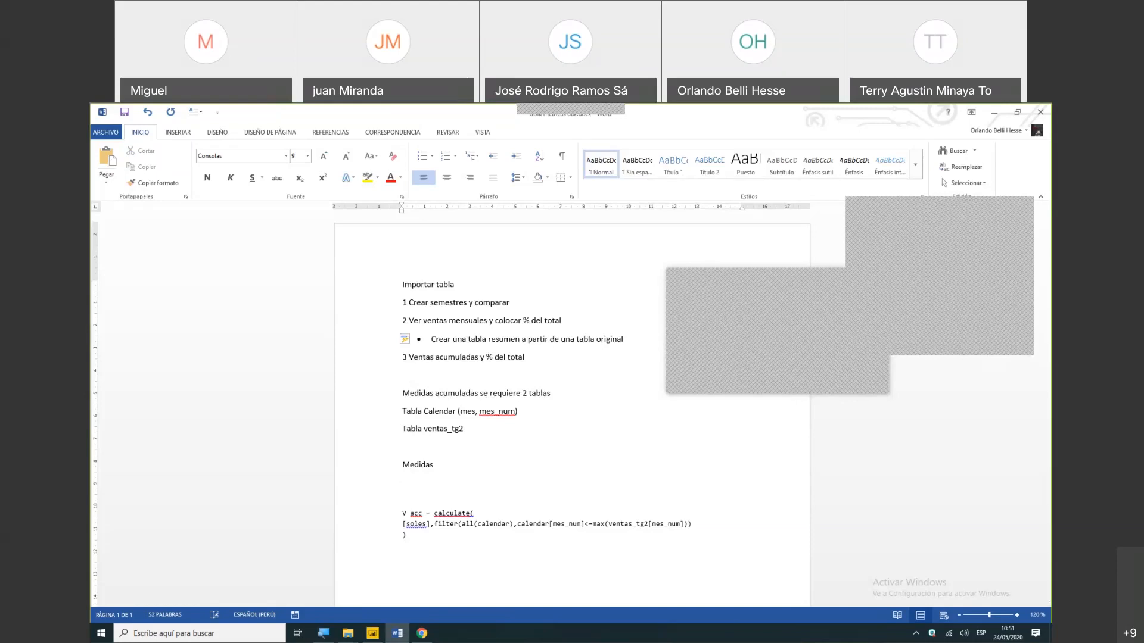
pyautogui.hotkey('ctrl', 'z')
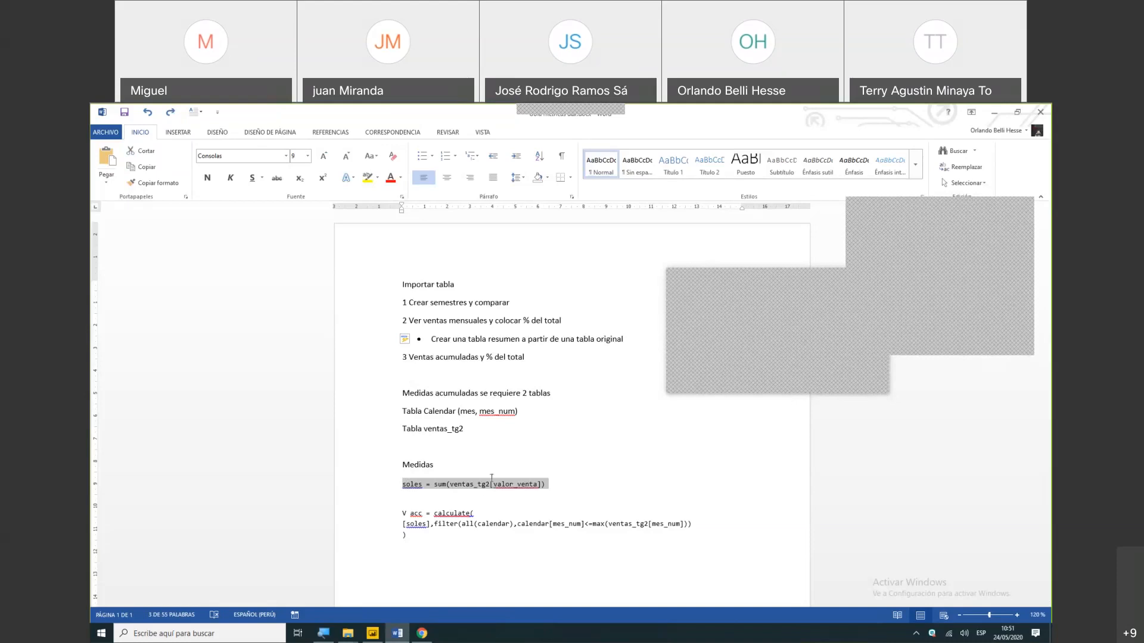
# - Return to the Dax Acumulativo report, expand the V acc formula to review it, and collapse it again
pyautogui.click(872, 329)
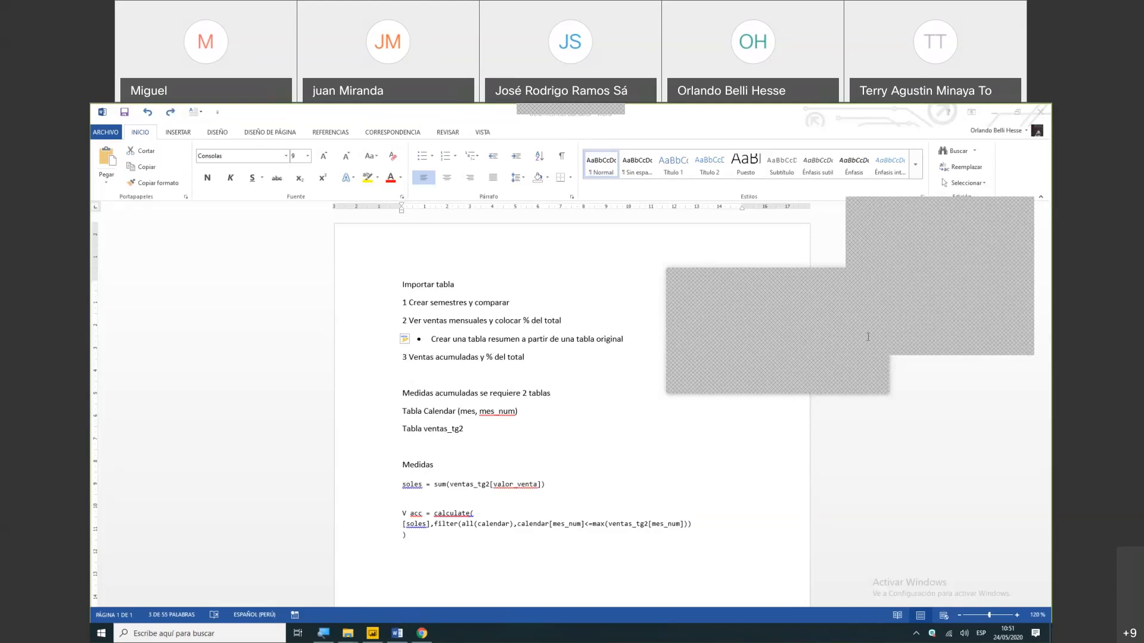
pyautogui.click(992, 117)
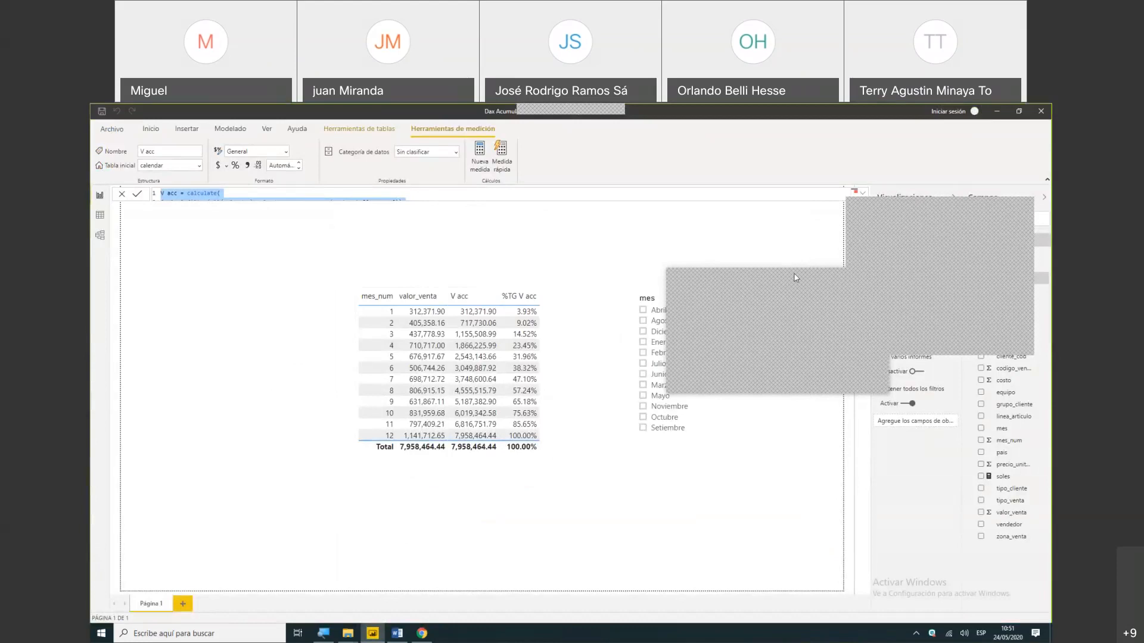
pyautogui.click(778, 272)
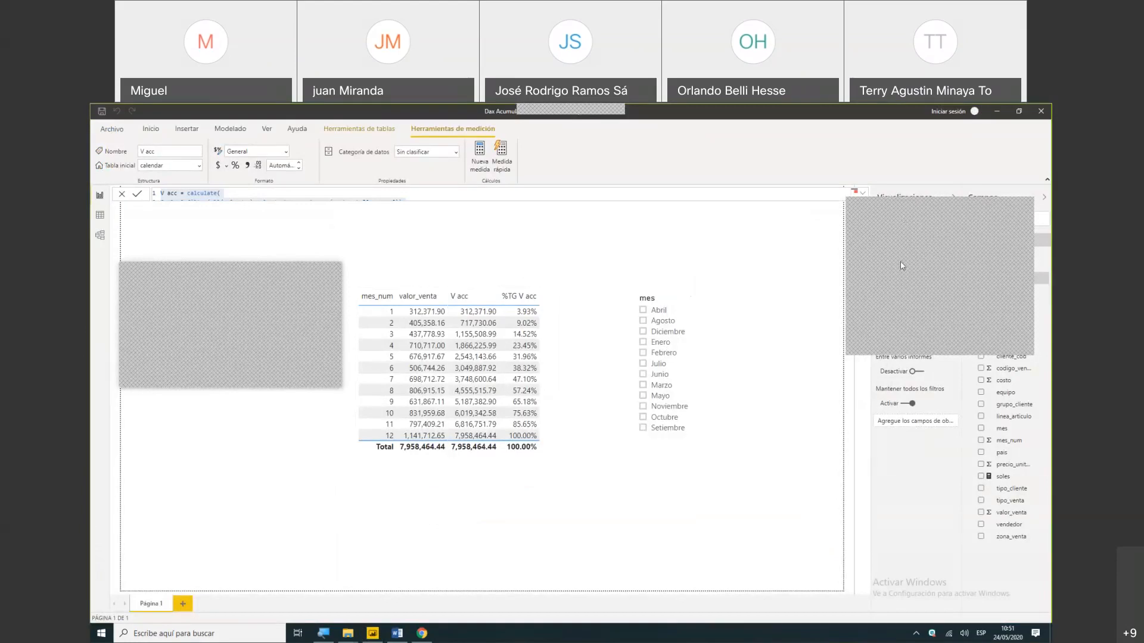
pyautogui.click(864, 193)
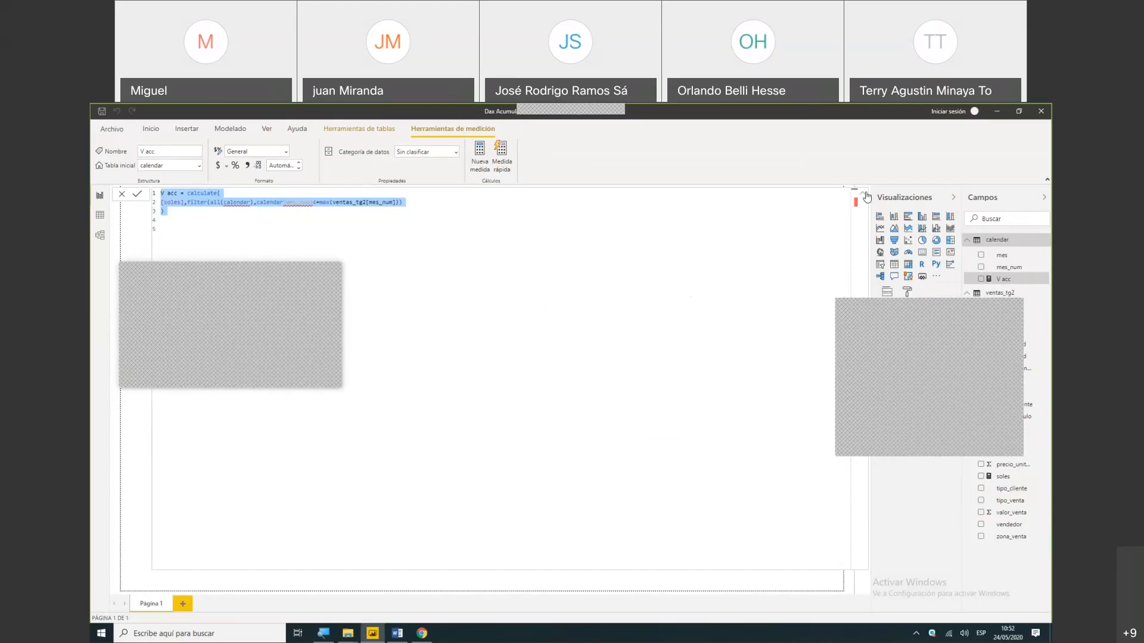
pyautogui.click(864, 195)
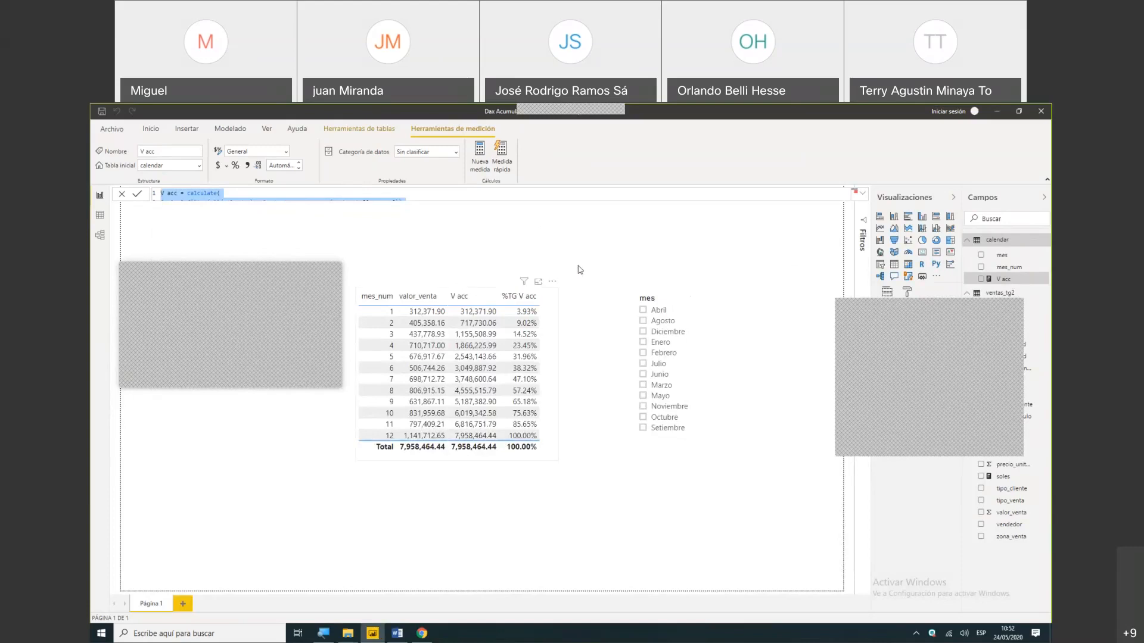
# - Move the monthly sales table and the mes slicer lower and further right on the report page
pyautogui.moveTo(548, 290); pyautogui.dragTo(596, 262)
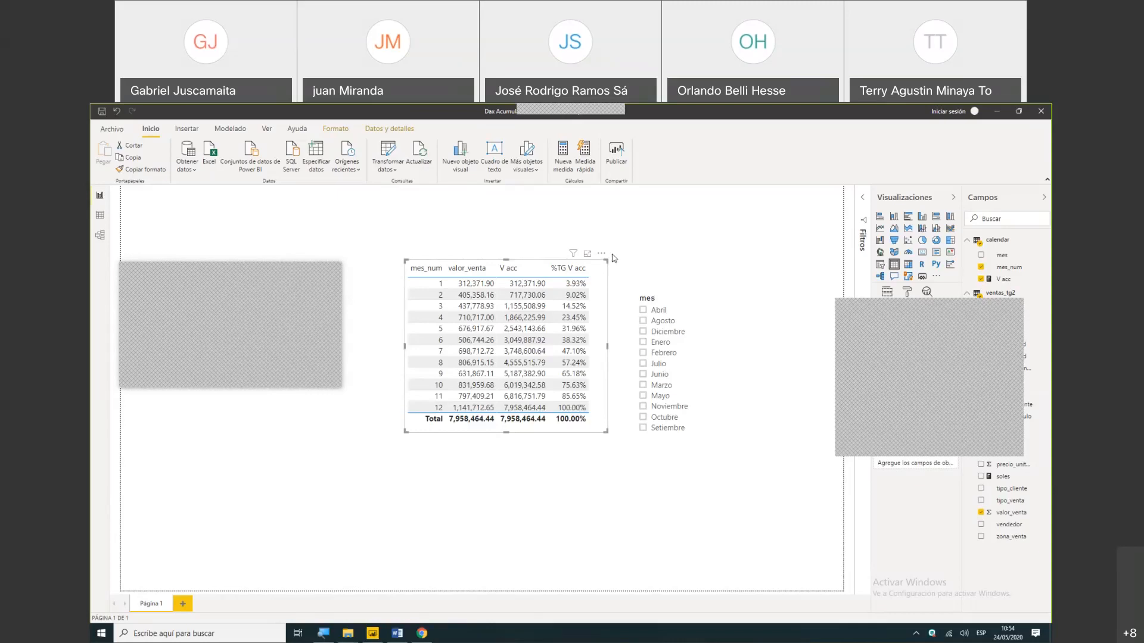
pyautogui.moveTo(603, 268); pyautogui.dragTo(596, 353)
pyautogui.moveTo(670, 298); pyautogui.dragTo(759, 385)
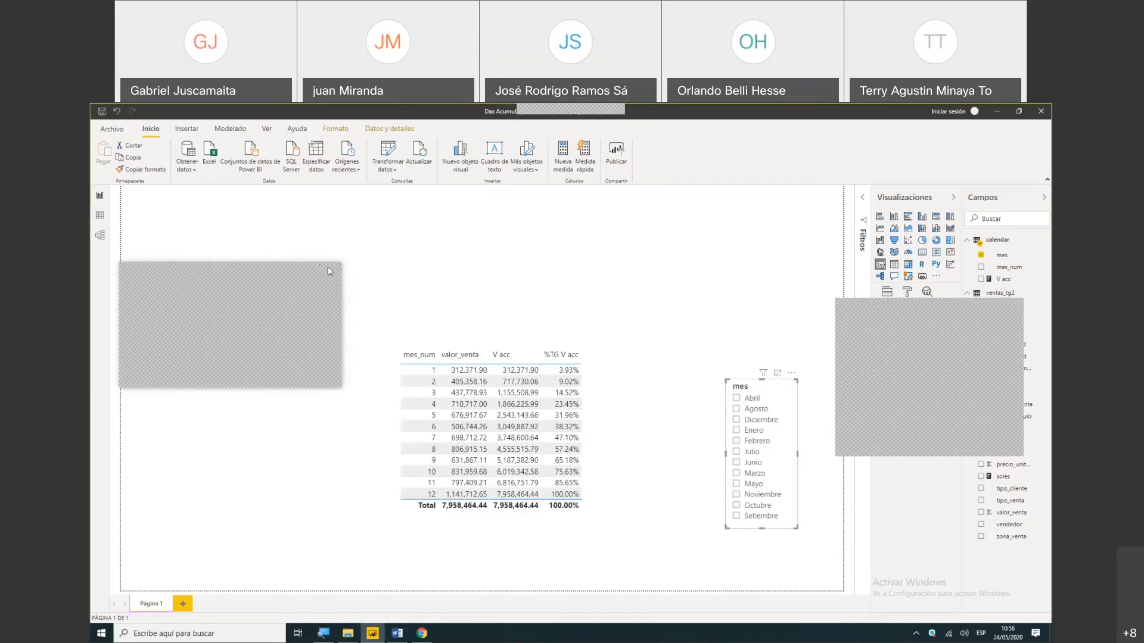
pyautogui.moveTo(330, 264); pyautogui.dragTo(334, 460)
pyautogui.click(139, 467)
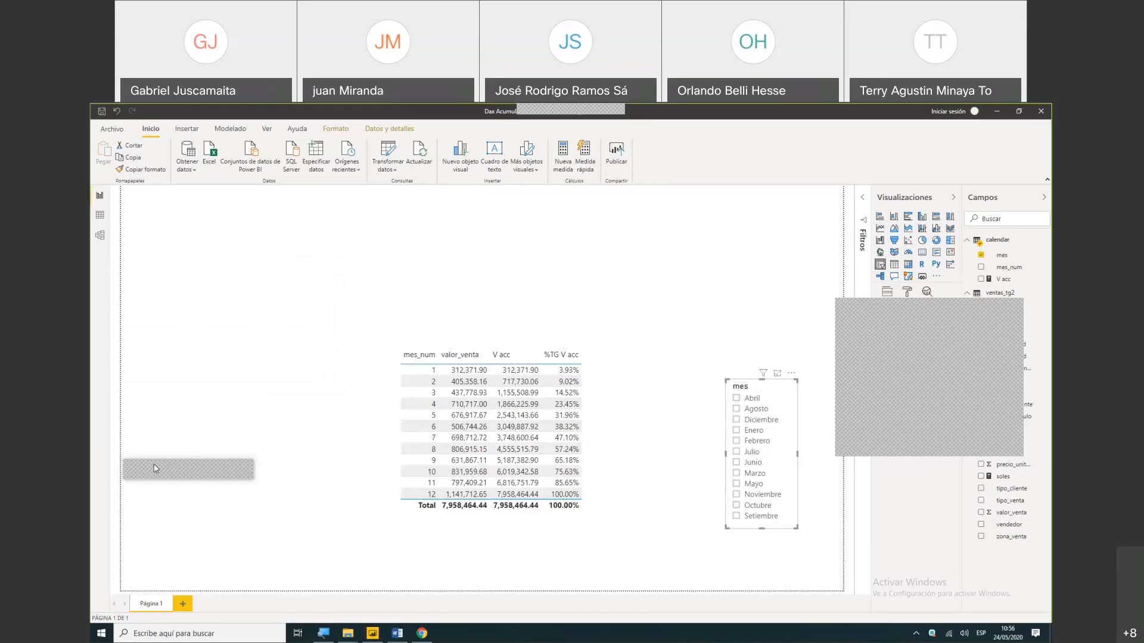
pyautogui.moveTo(164, 461); pyautogui.dragTo(174, 556)
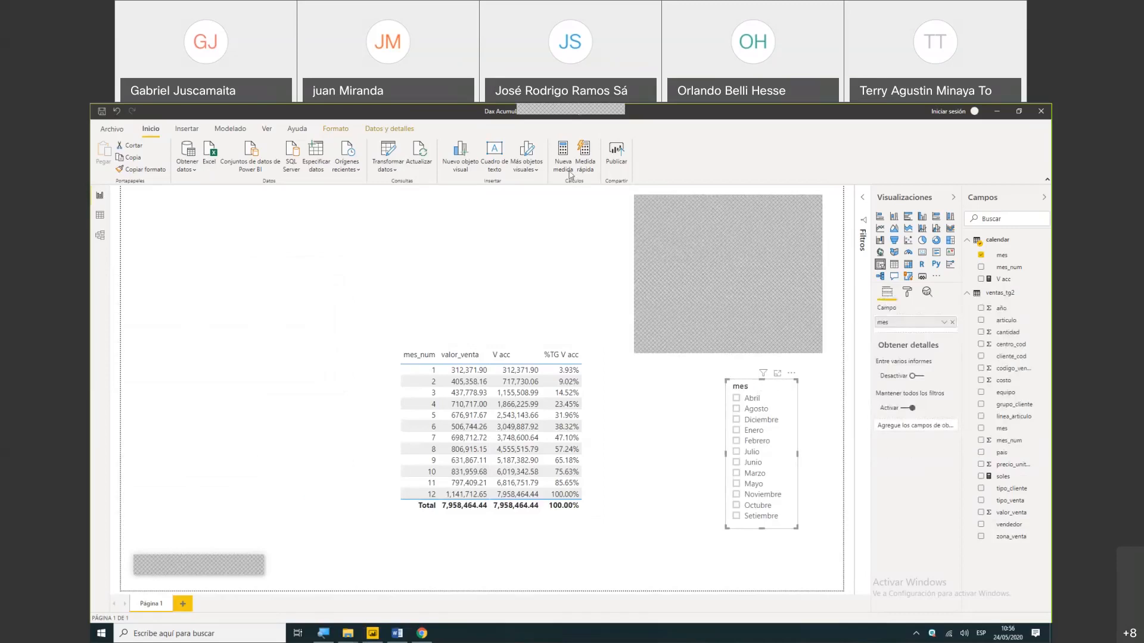
# - Open the report's queries in the Power Query editor to transform the data
pyautogui.click(394, 170)
pyautogui.click(399, 186)
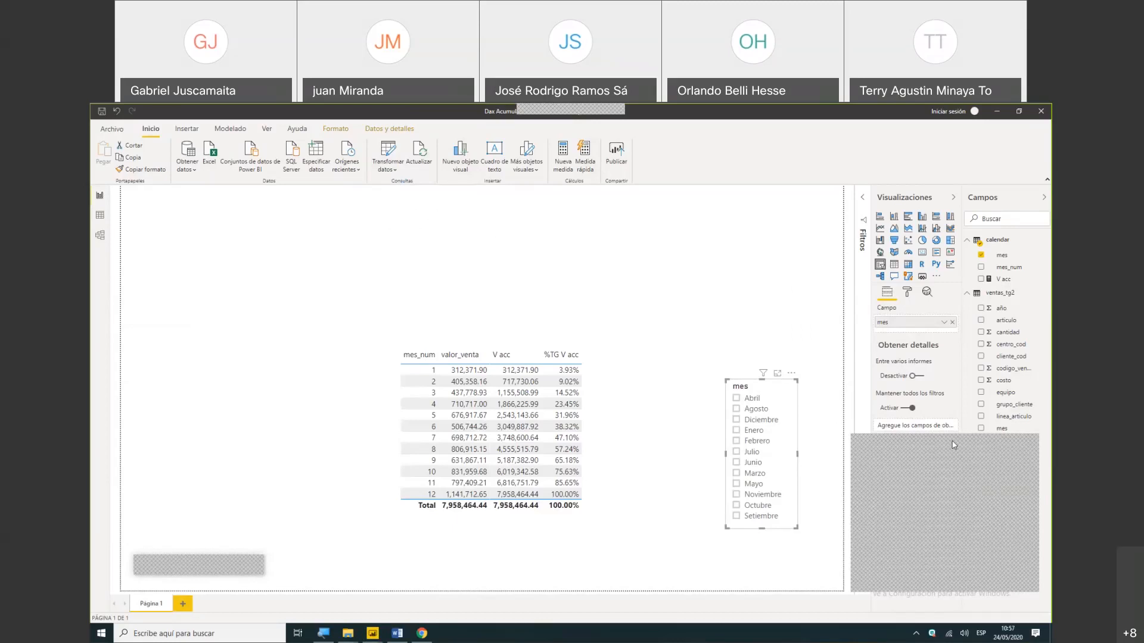
pyautogui.click(393, 166)
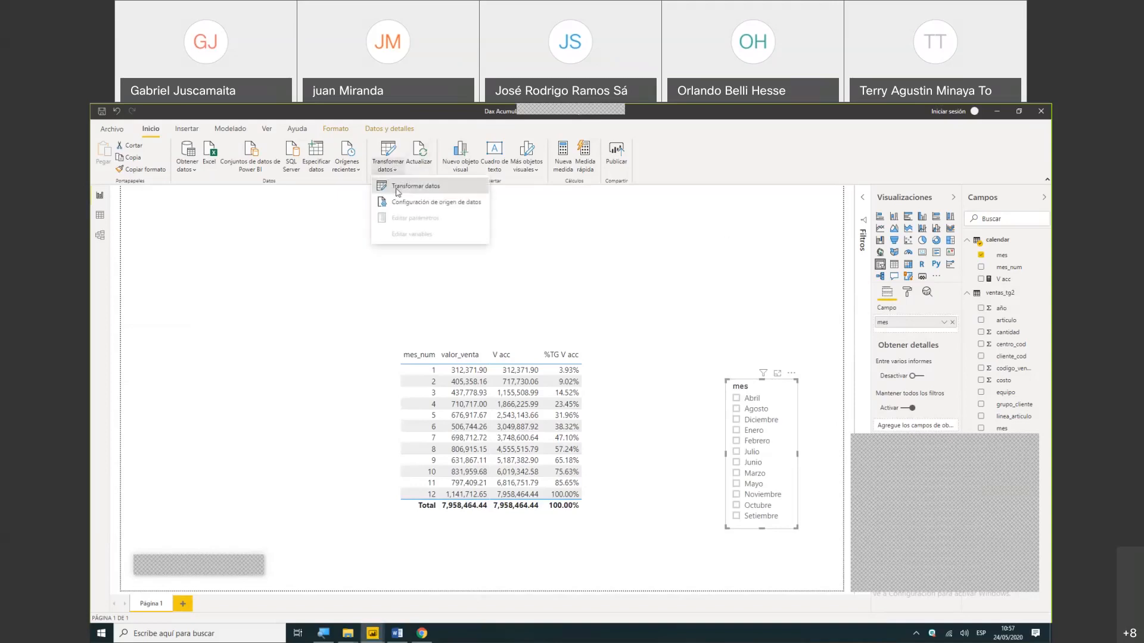
pyautogui.click(397, 187)
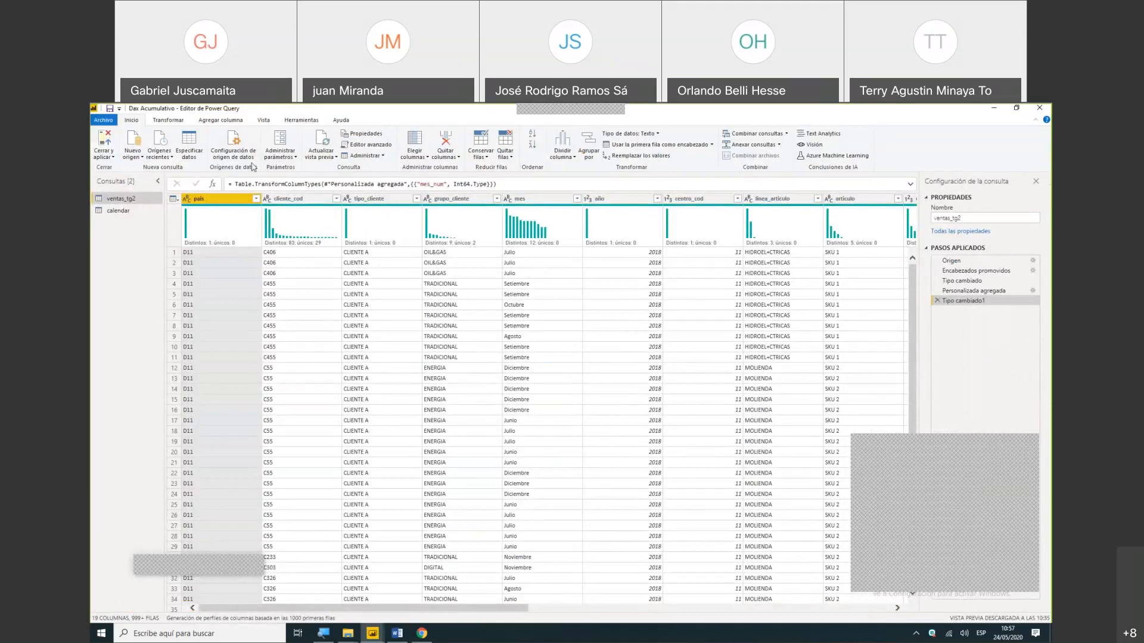
# - Start a custom column in the ventas_tg2 query and name it Semestre
pyautogui.click(211, 122)
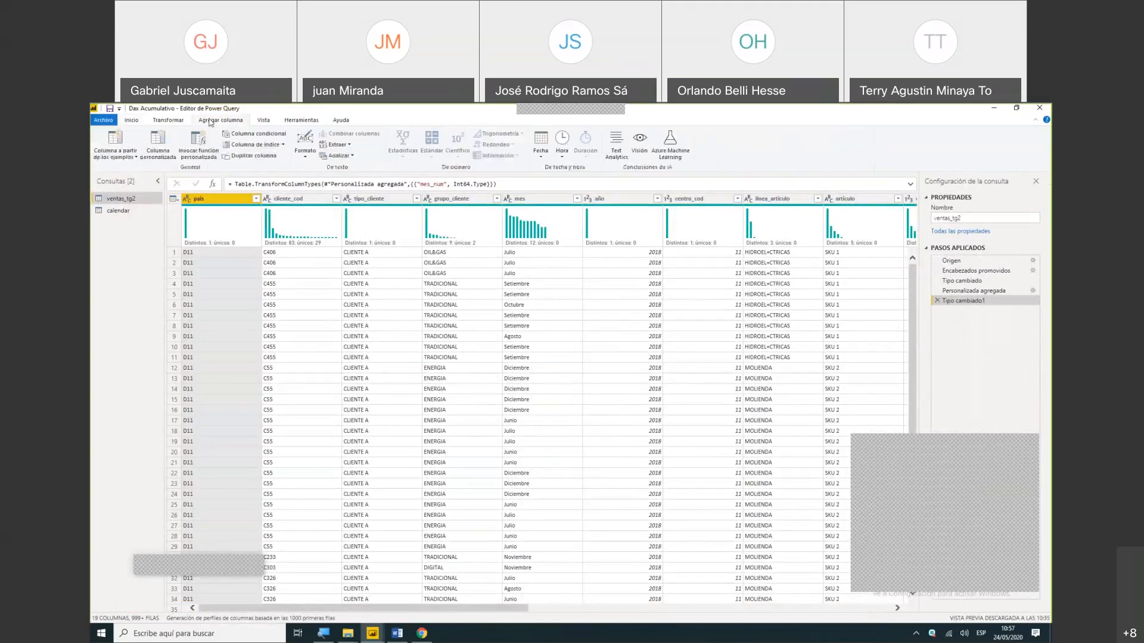
pyautogui.click(167, 139)
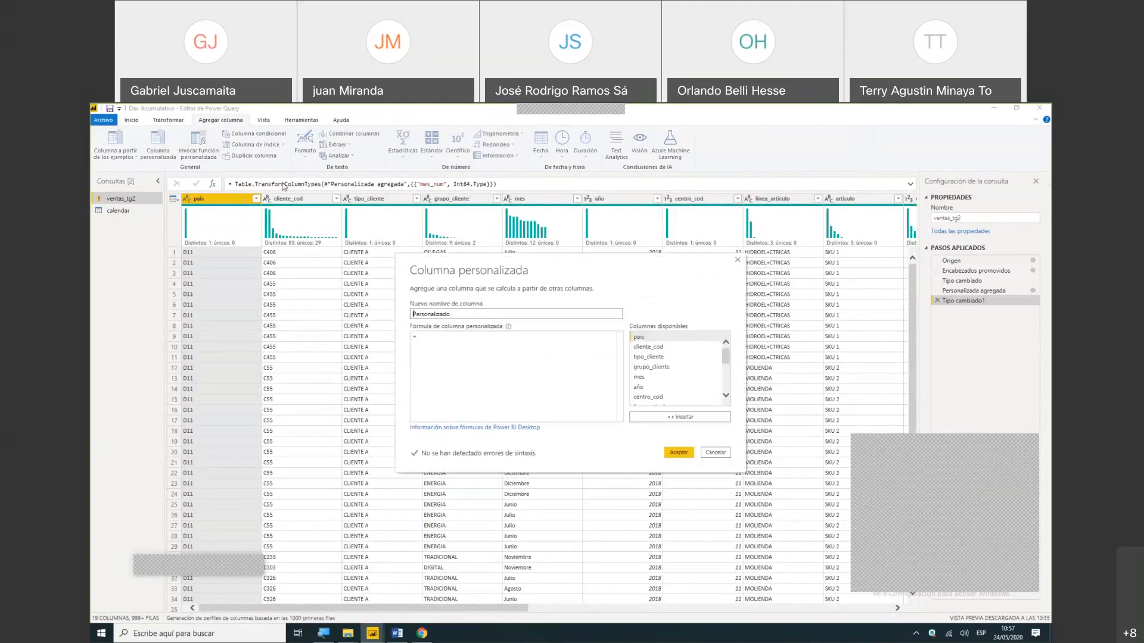
pyautogui.click(457, 314)
pyautogui.press('BackSpace')
pyautogui.press('BackSpace')
pyautogui.press('BackSpace')
pyautogui.press('BackSpace')
pyautogui.press('BackSpace')
pyautogui.press('BackSpace')
pyautogui.press('BackSpace')
pyautogui.press('BackSpace')
pyautogui.press('BackSpace')
pyautogui.press('BackSpace')
pyautogui.press('BackSpace')
pyautogui.press('BackSpace')
pyautogui.press('BackSpace')
pyautogui.write('Semestre')
# - Begin the Semestre formula with the condition if [mes]="Enero" then s1 on its own line
pyautogui.click(437, 341)
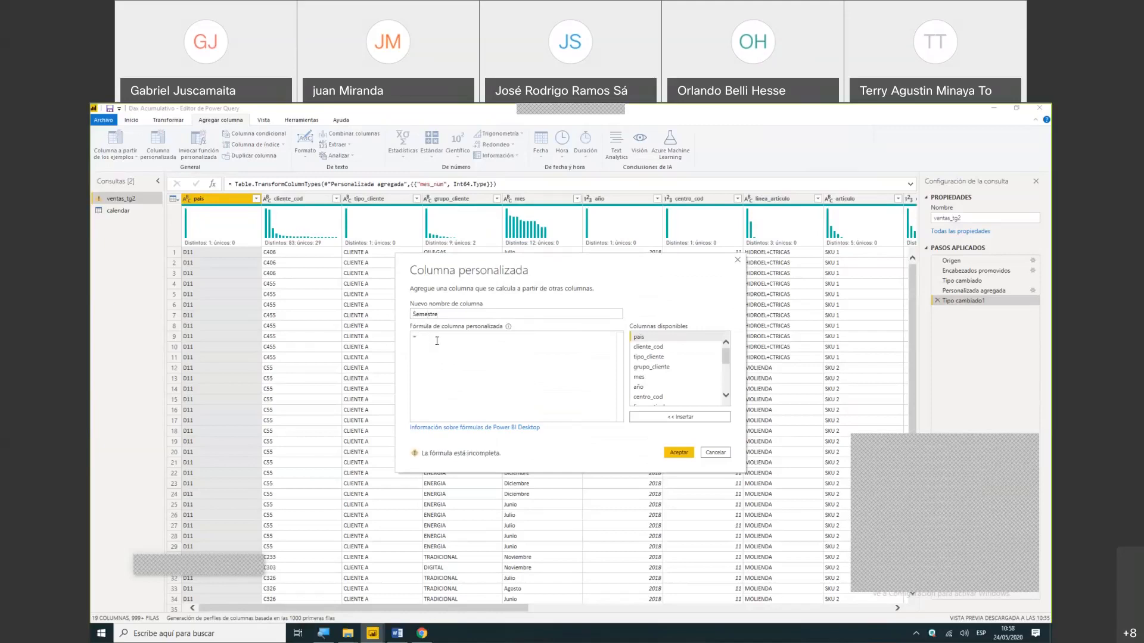
pyautogui.write('if')
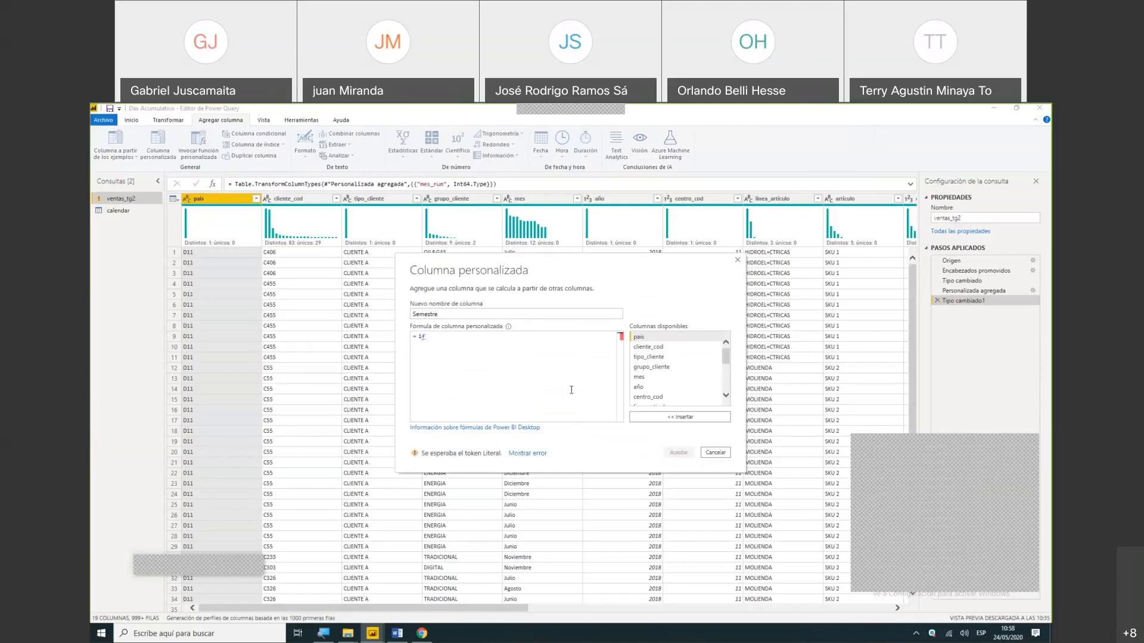
pyautogui.doubleClick(637, 379)
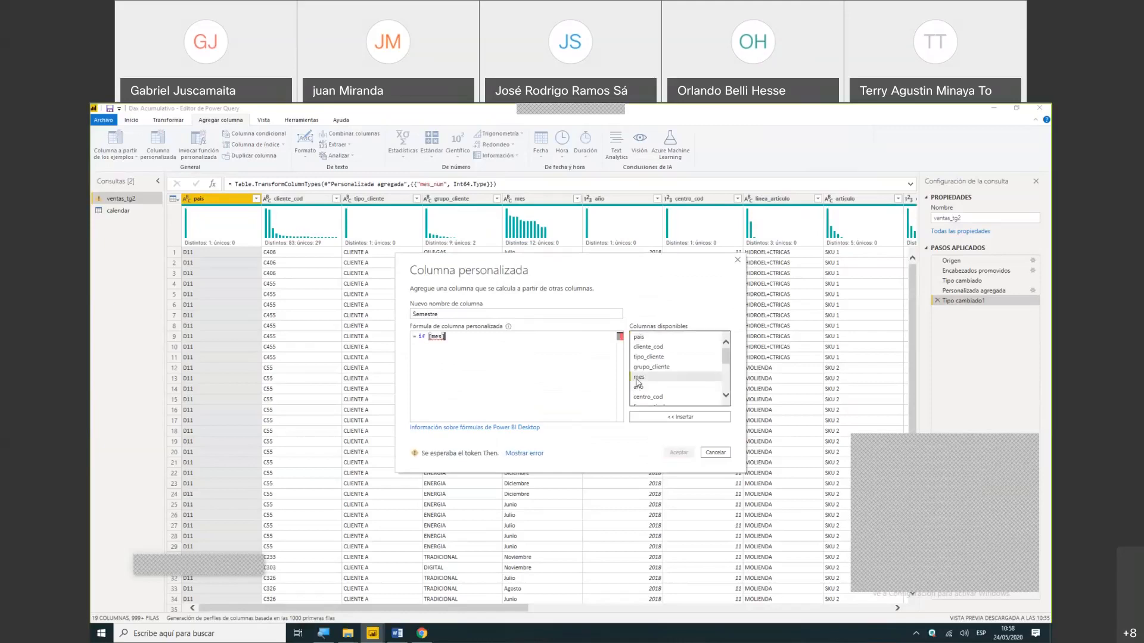
pyautogui.write('""')
pyautogui.write('Enero')
pyautogui.press('Right')
pyautogui.write('then s1')
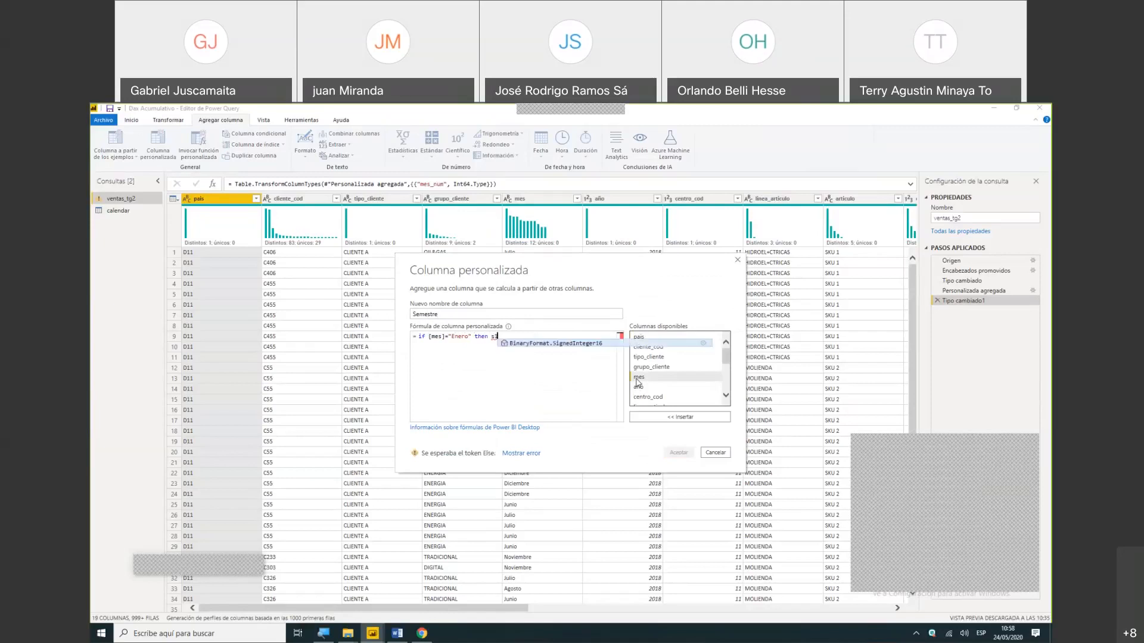
pyautogui.press('Tab')
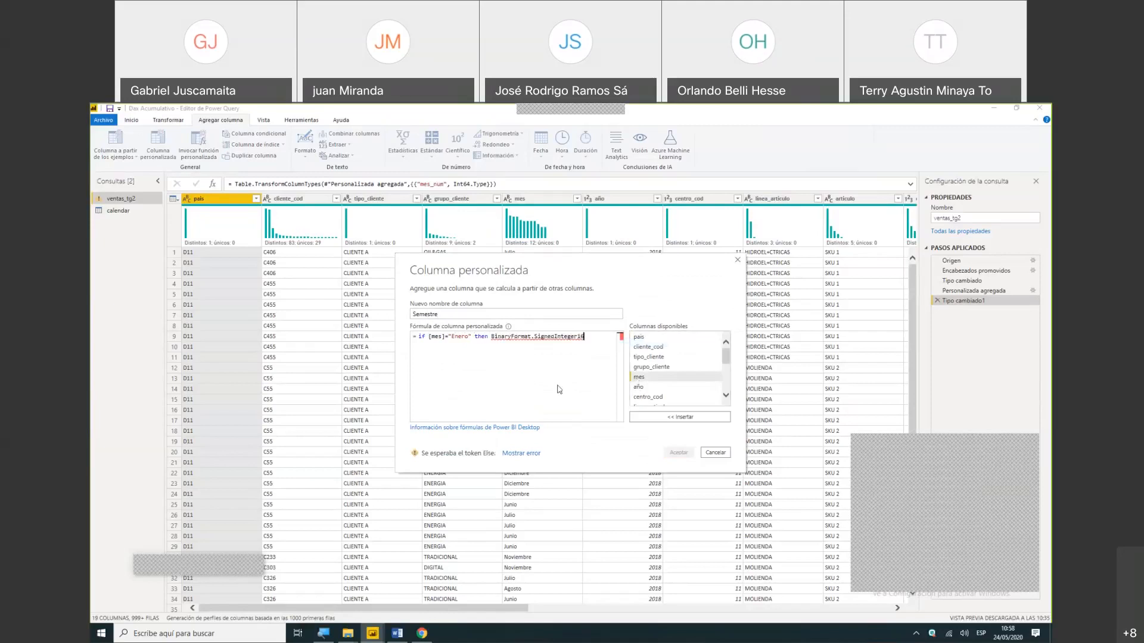
pyautogui.press('BackSpace')
pyautogui.press('BackSpace')
pyautogui.press('BackSpace')
pyautogui.press('BackSpace')
pyautogui.press('BackSpace')
pyautogui.press('BackSpace')
pyautogui.press('BackSpace')
pyautogui.press('BackSpace')
pyautogui.press('BackSpace')
pyautogui.press('BackSpace')
pyautogui.press('BackSpace')
pyautogui.press('BackSpace')
pyautogui.press('BackSpace')
pyautogui.press('BackSpace')
pyautogui.press('BackSpace')
pyautogui.press('BackSpace')
pyautogui.press('BackSpace')
pyautogui.press('BackSpace')
pyautogui.press('BackSpace')
pyautogui.press('BackSpace')
pyautogui.press('BackSpace')
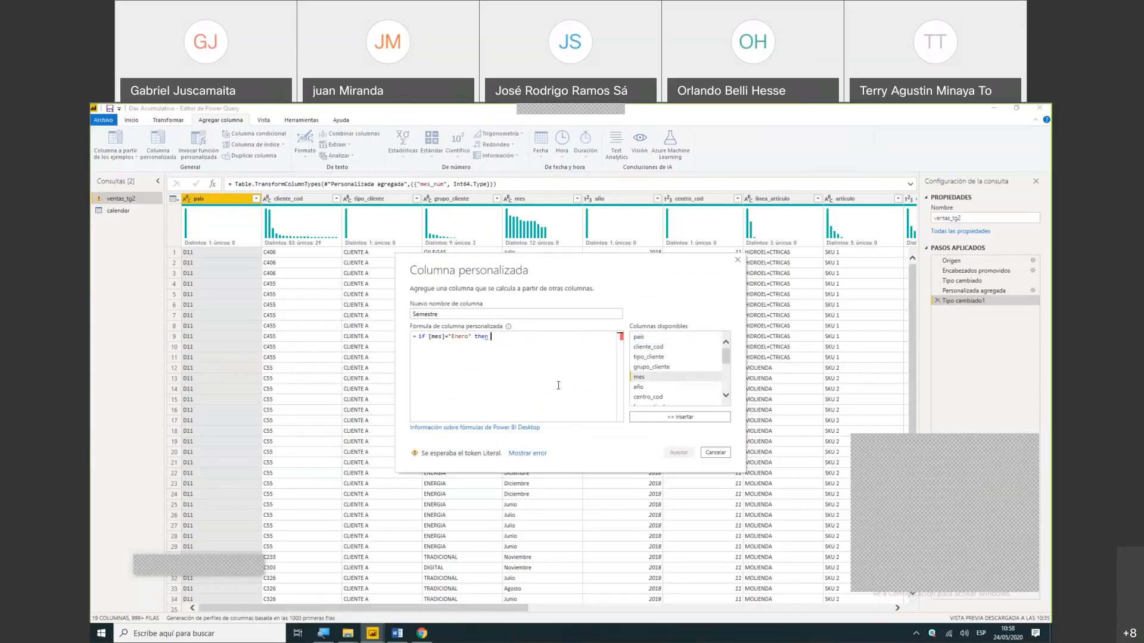
pyautogui.write('s1')
pyautogui.press('Escape')
pyautogui.press('Return')
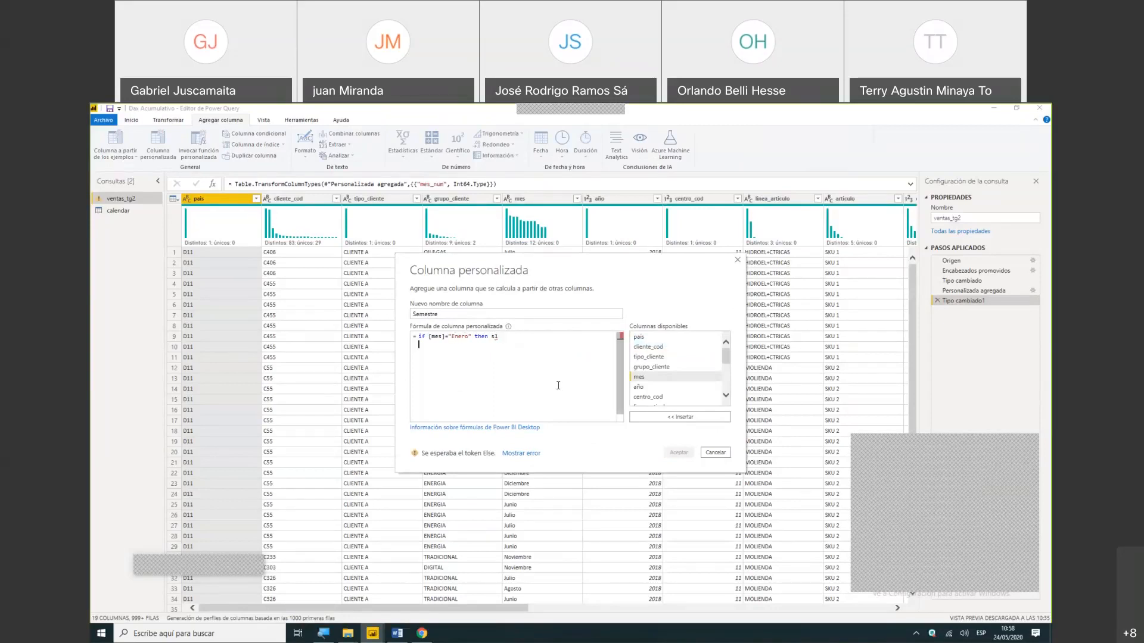
# - Add the second condition line else if [mes]="Febrero" then S1 to the Semestre formula
pyautogui.write('else if')
pyautogui.click(663, 380)
pyautogui.doubleClick(663, 380)
pyautogui.write('=')
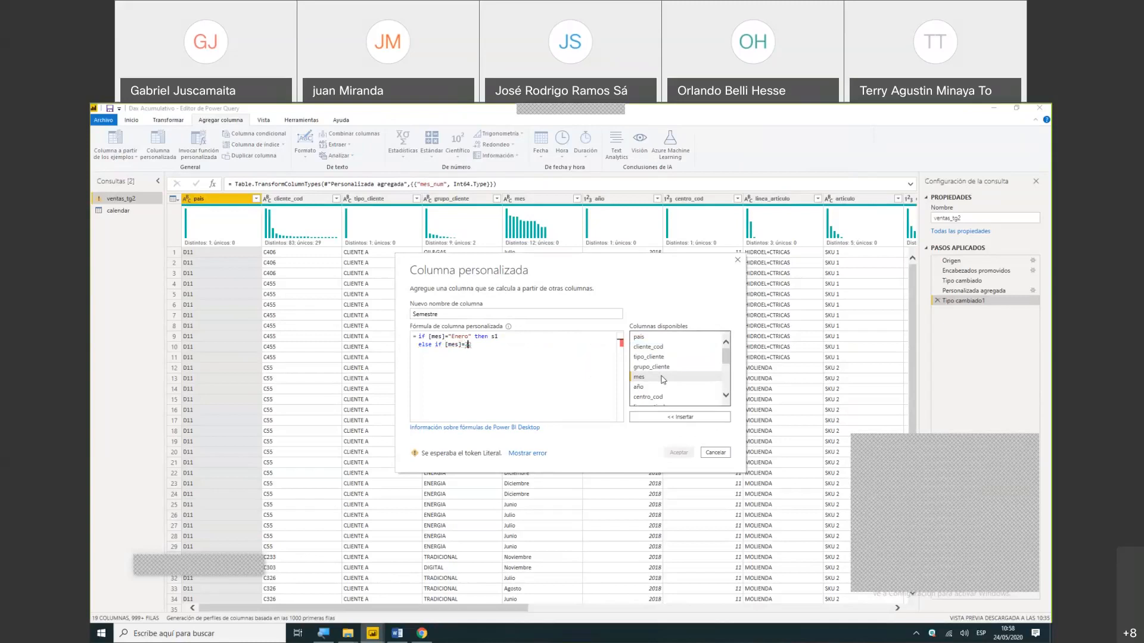
pyautogui.write('"Febrero" then s1')
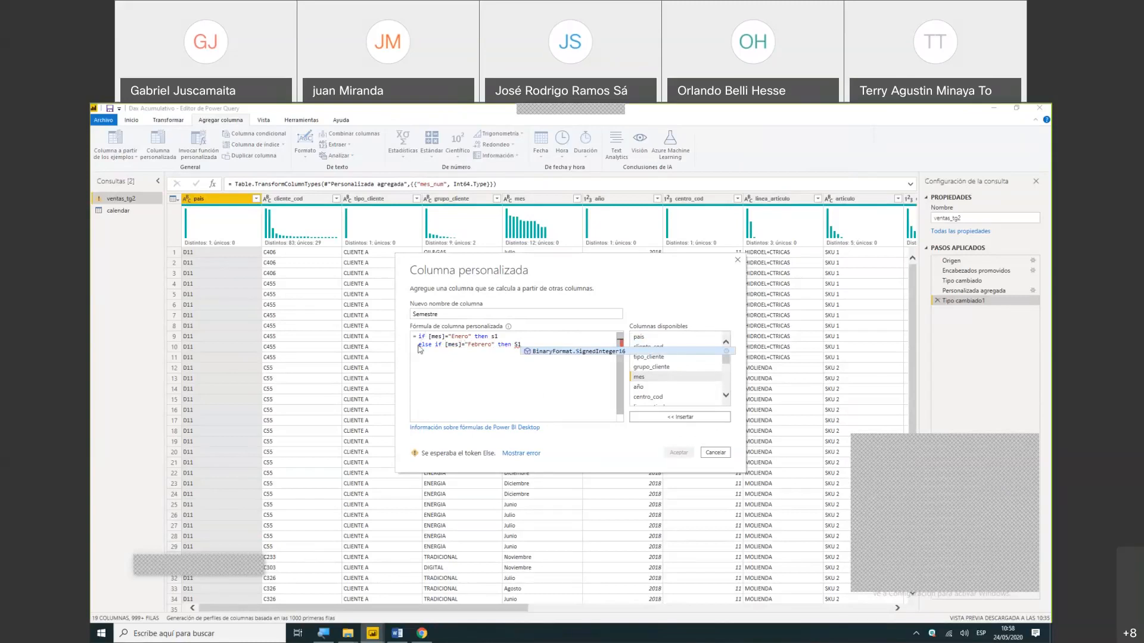
# - Duplicate the Febrero condition line four times and end the formula with else s2
pyautogui.moveTo(419, 346); pyautogui.dragTo(476, 352)
pyautogui.hotkey('ctrl', 'c')
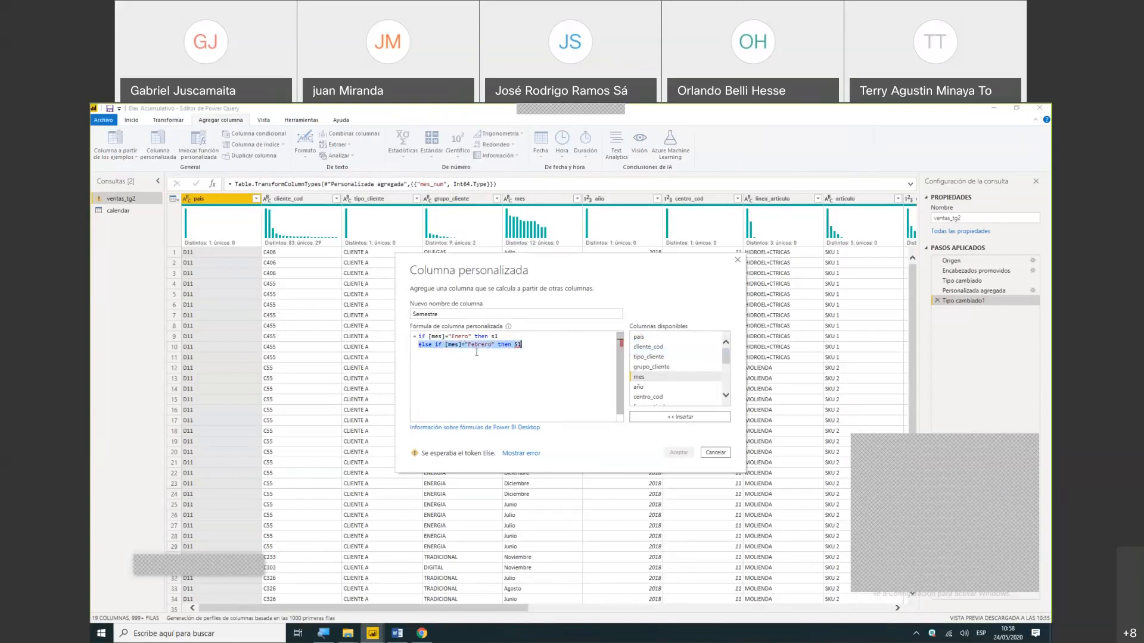
pyautogui.click(487, 353)
pyautogui.press('Return')
pyautogui.hotkey('ctrl', 'v')
pyautogui.press('Return')
pyautogui.hotkey('ctrl', 'v')
pyautogui.press('Return')
pyautogui.hotkey('ctrl', 'v')
pyautogui.press('Return')
pyautogui.hotkey('ctrl', 'v')
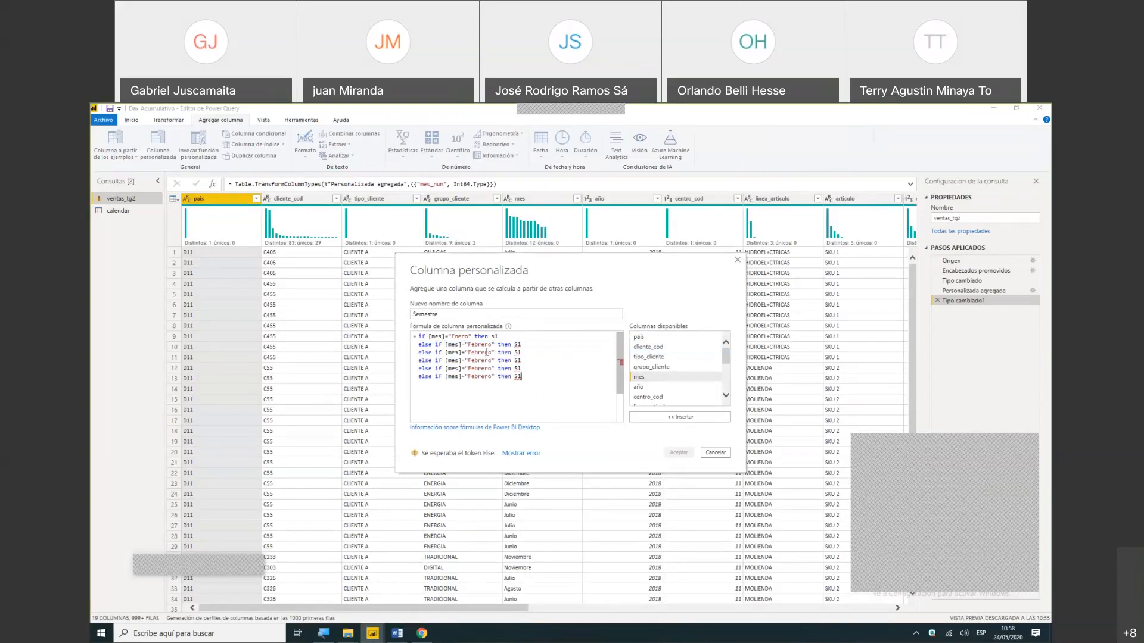
pyautogui.write('s')
pyautogui.write('lse ')
pyautogui.write('s2')
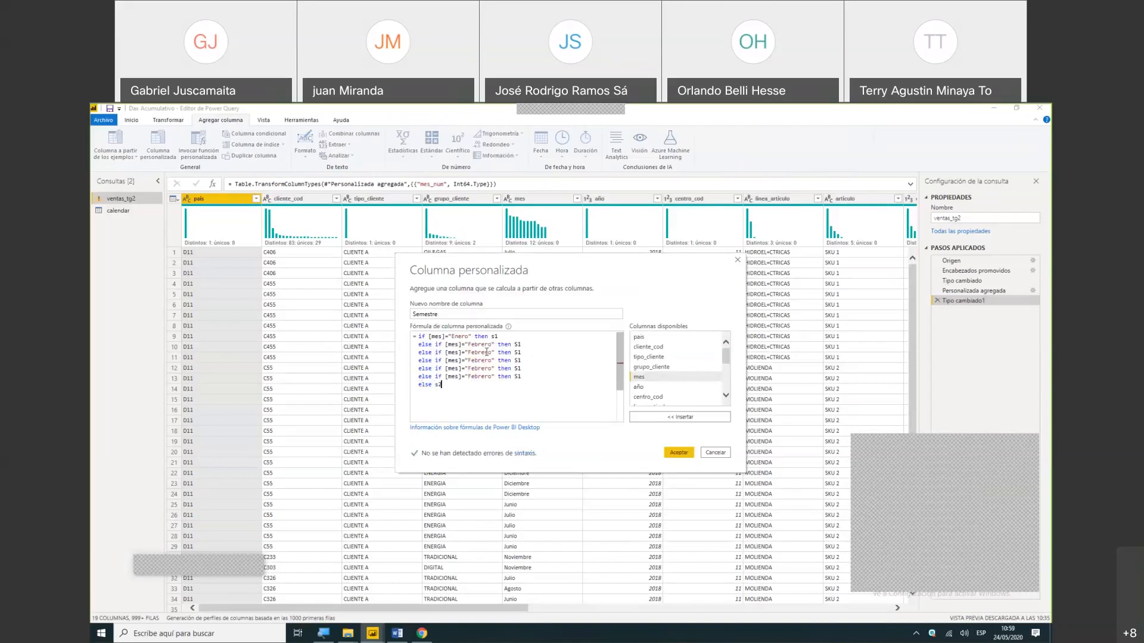
# - Change the months in the first two duplicated condition lines to Marzo and Abril
pyautogui.click(495, 353)
pyautogui.press('BackSpace')
pyautogui.press('BackSpace')
pyautogui.press('BackSpace')
pyautogui.press('BackSpace')
pyautogui.press('BackSpace')
pyautogui.press('BackSpace')
pyautogui.press('BackSpace')
pyautogui.write('Marzo')
pyautogui.press('Down')
pyautogui.press('Right')
pyautogui.press('Right')
pyautogui.press('BackSpace')
pyautogui.press('BackSpace')
pyautogui.press('BackSpace')
pyautogui.press('BackSpace')
pyautogui.press('BackSpace')
# - Change the months in the last two duplicated condition lines to Mayo and Junio and accept the Semestre column
pyautogui.press('BackSpace')
pyautogui.press('BackSpace')
pyautogui.write('Abril')
pyautogui.press('Down')
pyautogui.press('BackSpace')
pyautogui.press('BackSpace')
pyautogui.press('BackSpace')
pyautogui.press('BackSpace')
pyautogui.press('BackSpace')
pyautogui.press('Delete')
pyautogui.press('Delete')
pyautogui.write('Mayo')
pyautogui.press('Down')
pyautogui.press('BackSpace')
pyautogui.press('BackSpace')
pyautogui.press('BackSpace')
pyautogui.press('BackSpace')
pyautogui.press('Delete')
pyautogui.press('Delete')
pyautogui.press('Delete')
pyautogui.write('Junio')
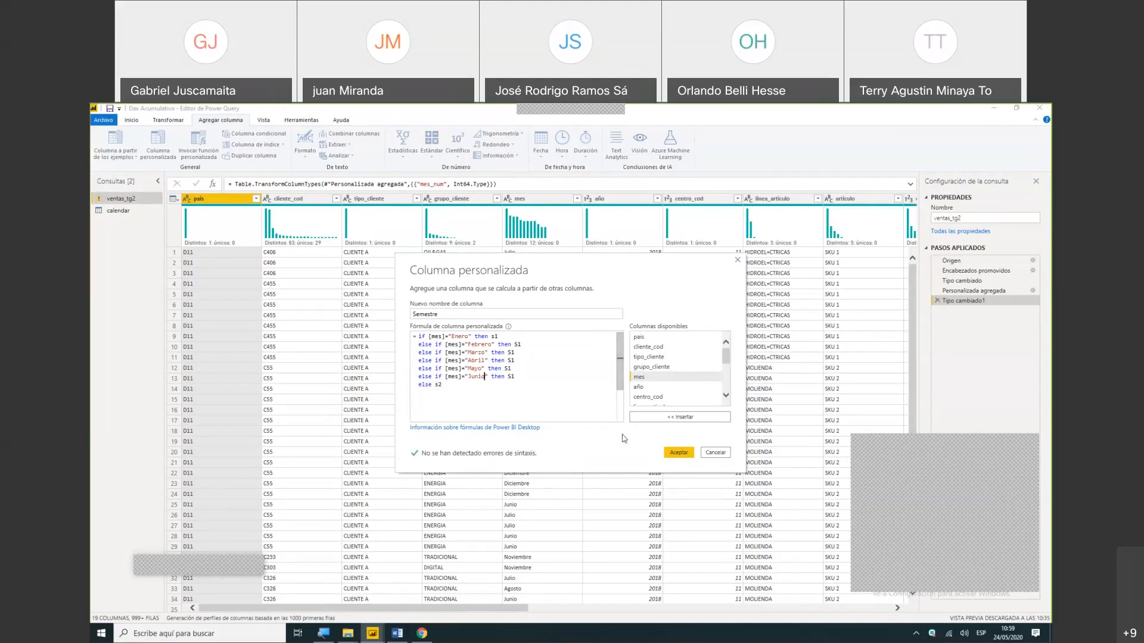
pyautogui.click(668, 452)
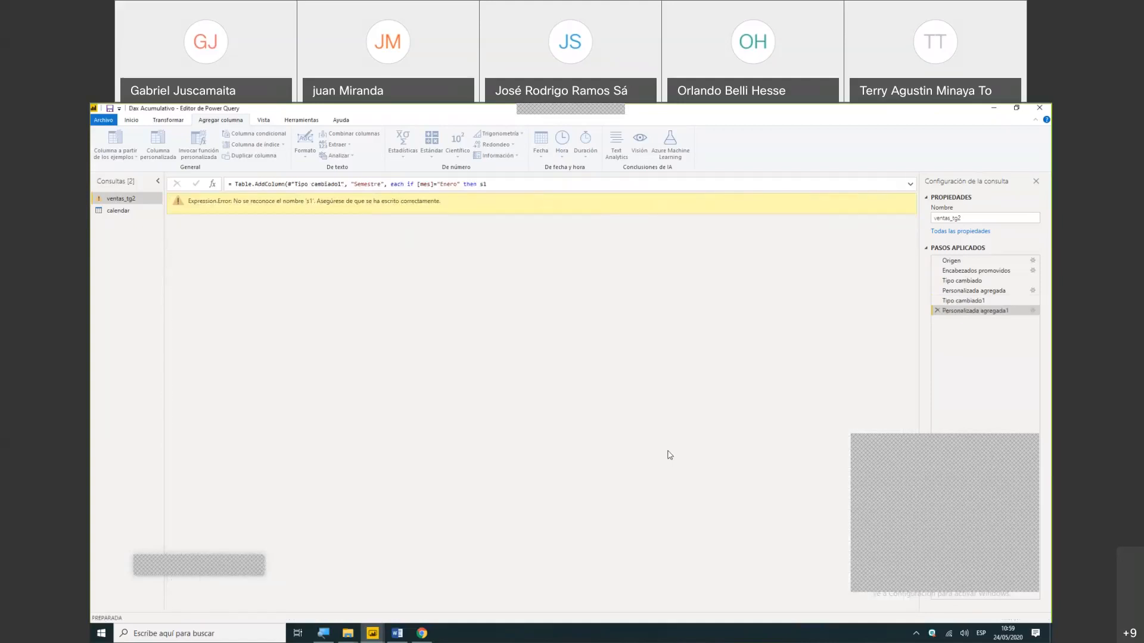
# - Reopen the Semestre custom column formula and enclose the Enero and Febrero results in quotes as "S1"
pyautogui.doubleClick(958, 313)
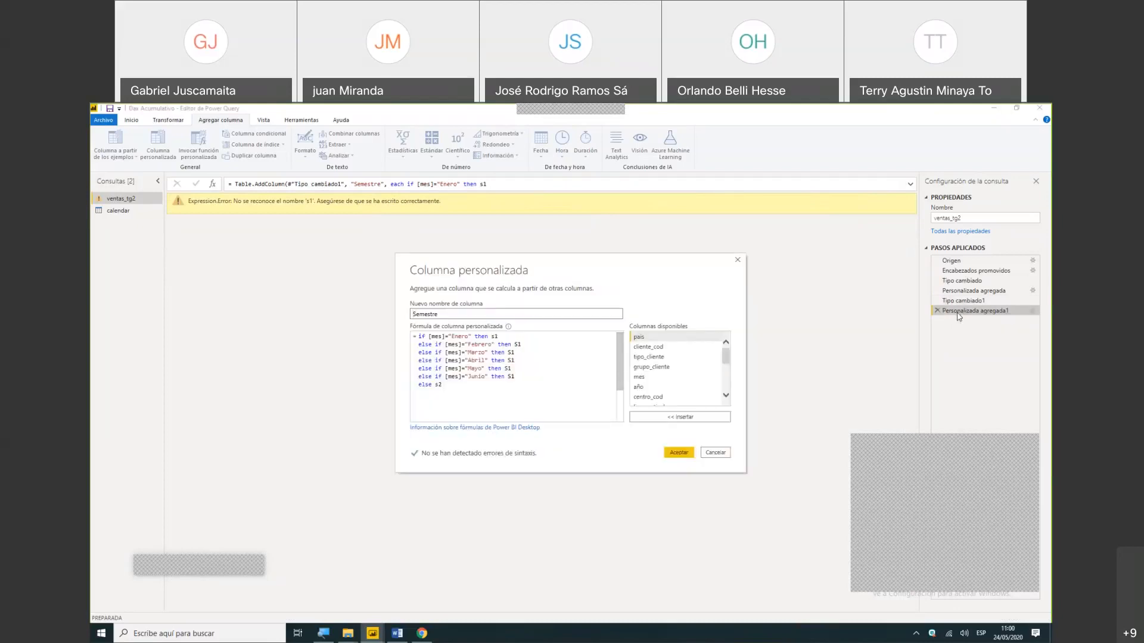
pyautogui.click(492, 338)
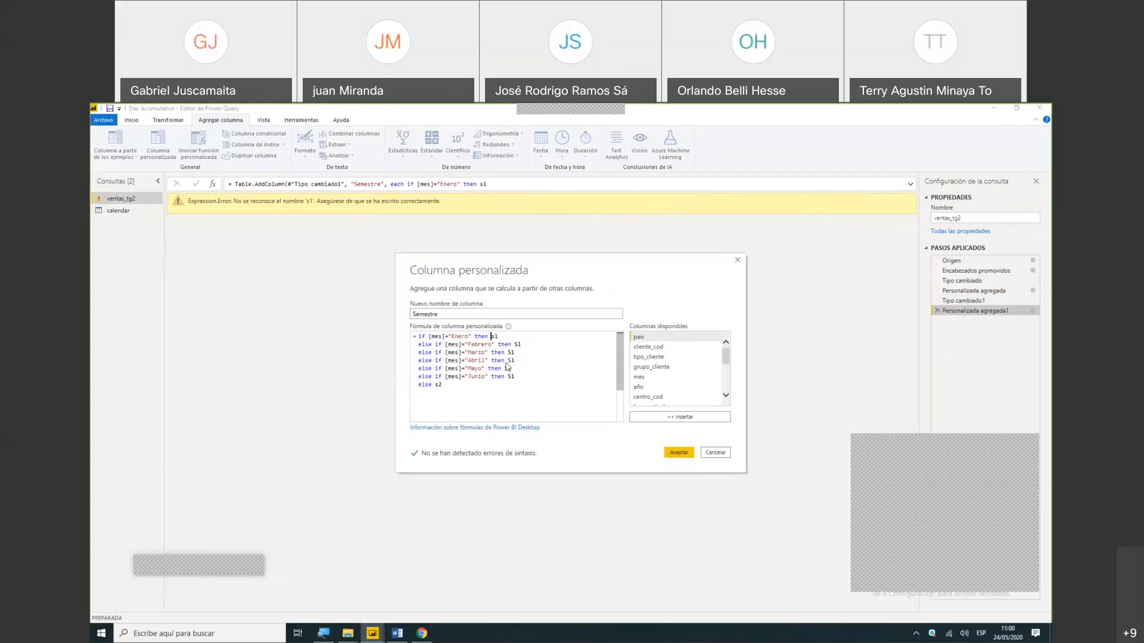
pyautogui.write('"')
pyautogui.press('End')
pyautogui.write('"')
pyautogui.press('Right')
pyautogui.write('S')
pyautogui.click(514, 345)
pyautogui.write('"')
pyautogui.press('Right')
pyautogui.press('Right')
pyautogui.write('"')
# - Enclose the S1 results of the Marzo and Abril condition lines in double quotes
pyautogui.press('Down')
pyautogui.press('Left')
pyautogui.press('Left')
pyautogui.press('Left')
pyautogui.press('Right')
pyautogui.write('"')
pyautogui.press('Right')
pyautogui.press('Right')
pyautogui.write('"')
pyautogui.press('Down')
pyautogui.press('Left')
pyautogui.press('Left')
pyautogui.write('"')
pyautogui.press('Right')
pyautogui.press('Right')
pyautogui.write('"')
# - Enclose the S1 results of the Mayo and Junio condition lines in double quotes
pyautogui.press('Down')
pyautogui.press('Left')
pyautogui.press('Left')
pyautogui.write('"')
pyautogui.press('Right')
pyautogui.press('Right')
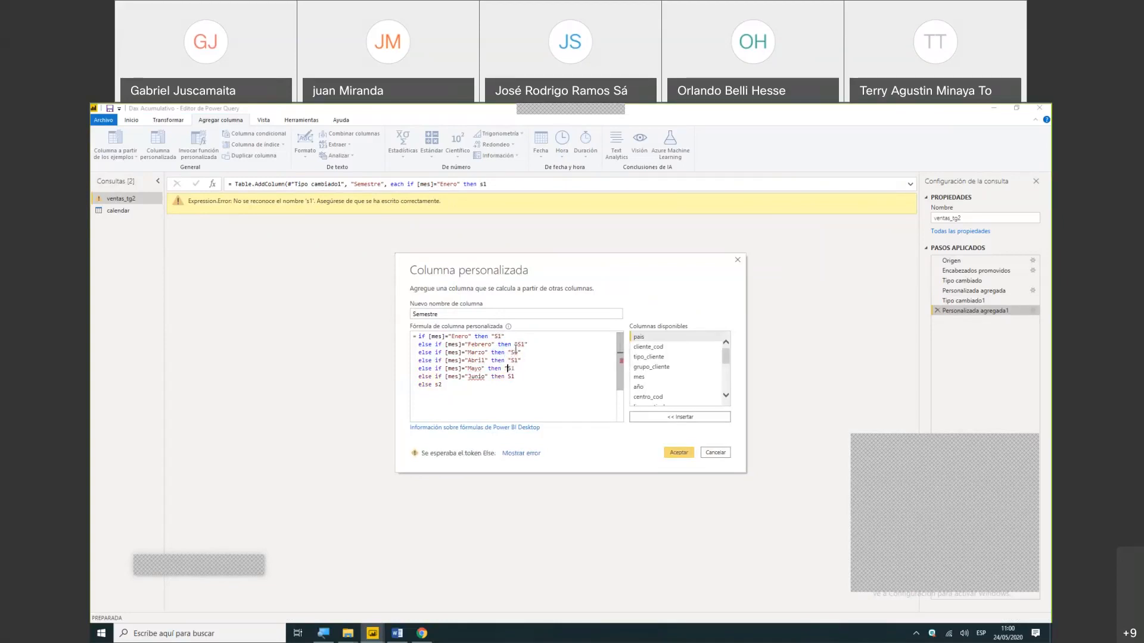
pyautogui.write('"')
pyautogui.press('Down')
pyautogui.press('Left')
pyautogui.press('Left')
pyautogui.write('"')
pyautogui.press('Right')
pyautogui.press('Right')
pyautogui.write('"')
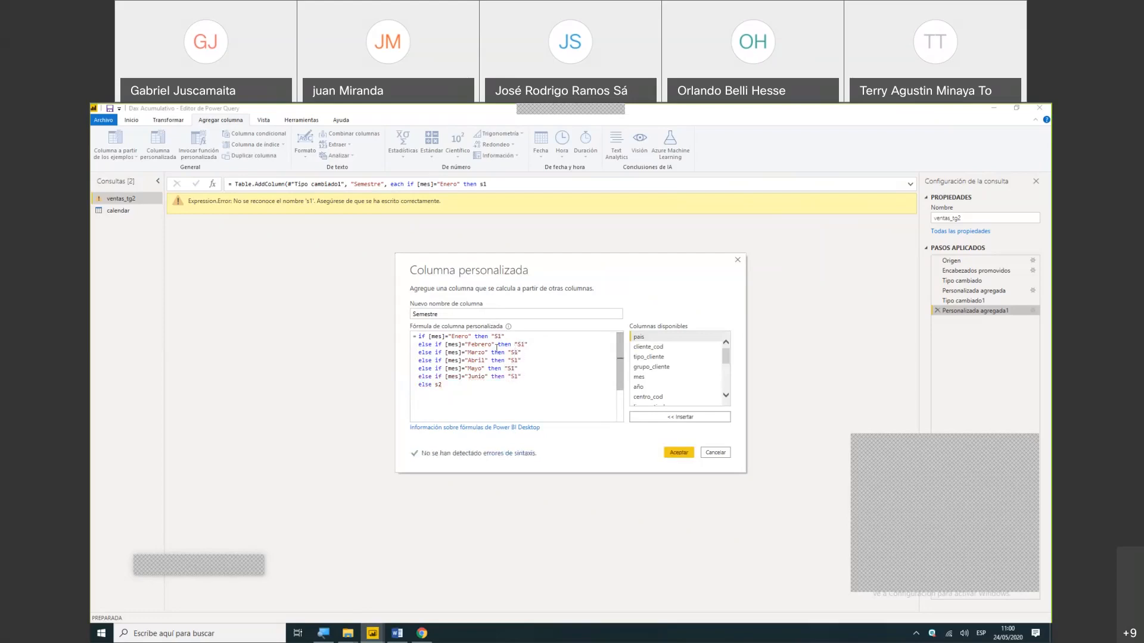
# - Change the final else result to "S2" in quotes and accept the corrected Semestre formula
pyautogui.click(443, 389)
pyautogui.press('BackSpace')
pyautogui.write('"S2')
pyautogui.click(674, 448)
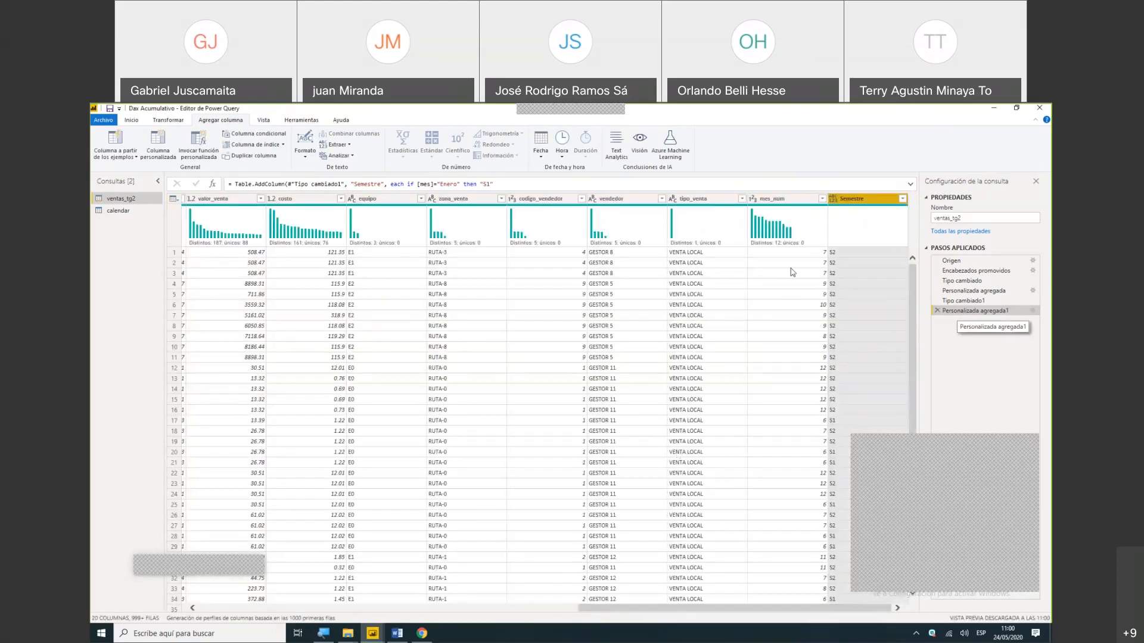
# - Set the Semestre column's data type to Texto, and close the query editor applying the changes to the report
pyautogui.rightClick(871, 200)
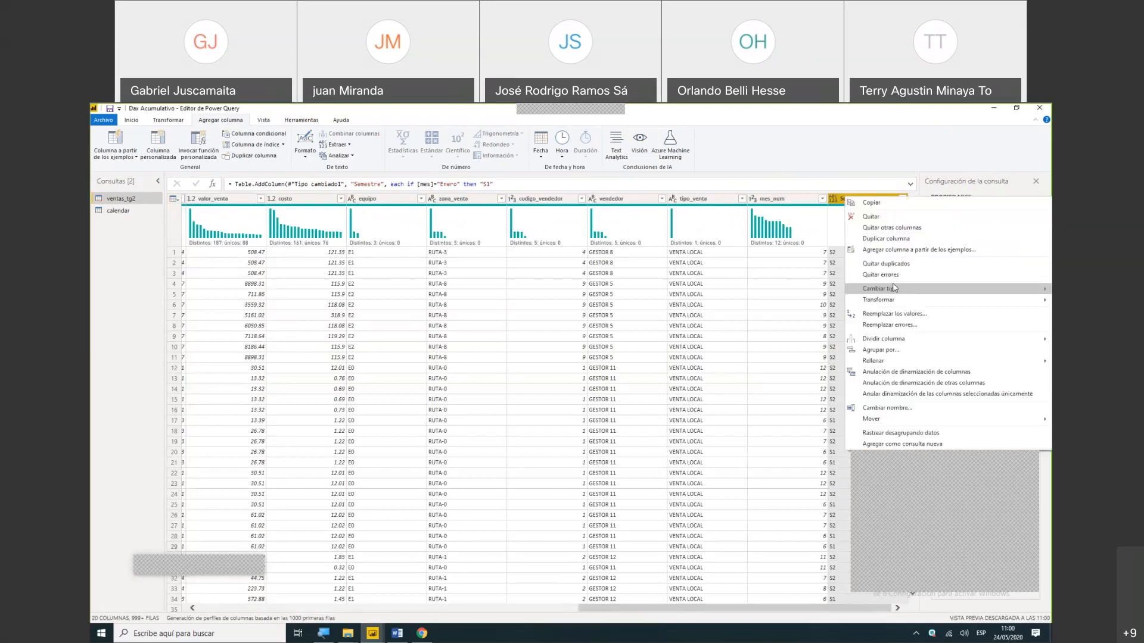
pyautogui.moveTo(893, 288)
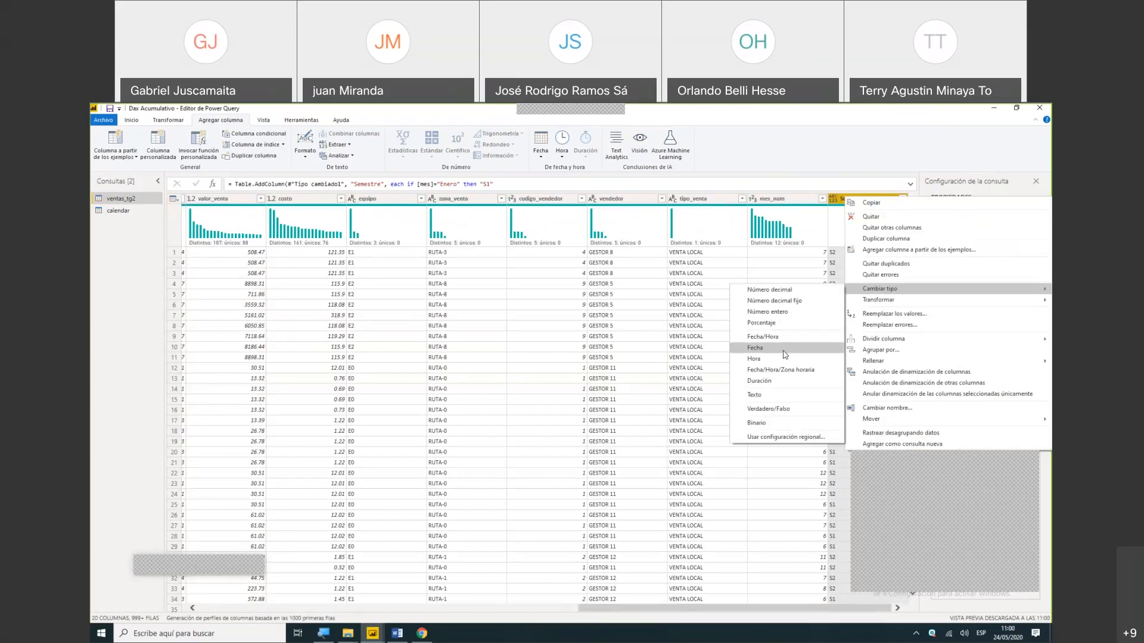
pyautogui.click(774, 396)
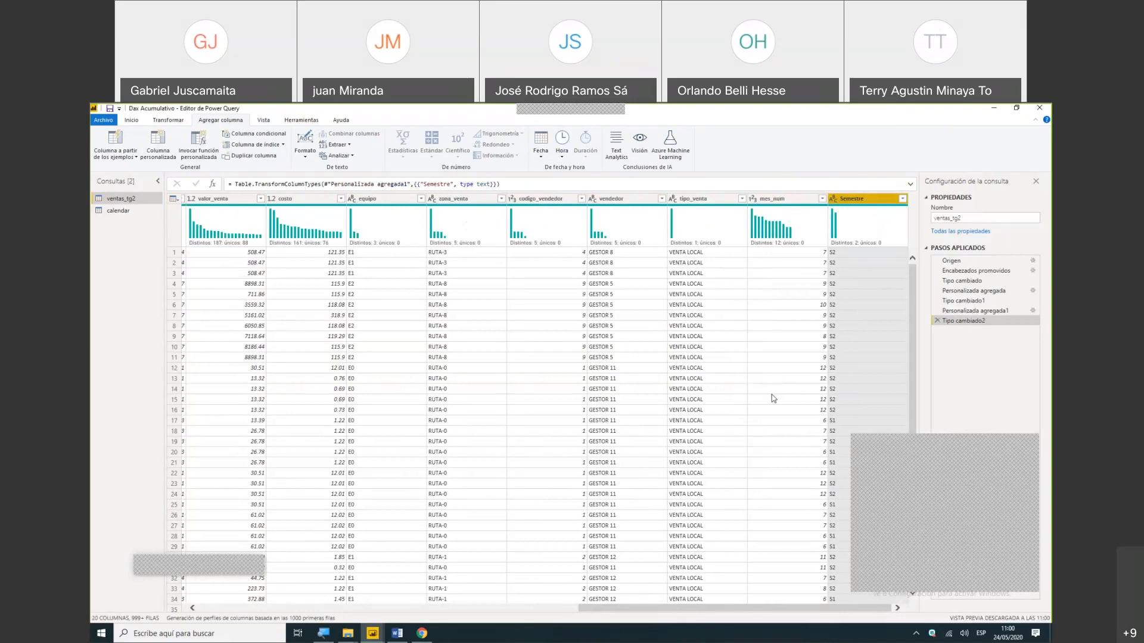
pyautogui.click(132, 120)
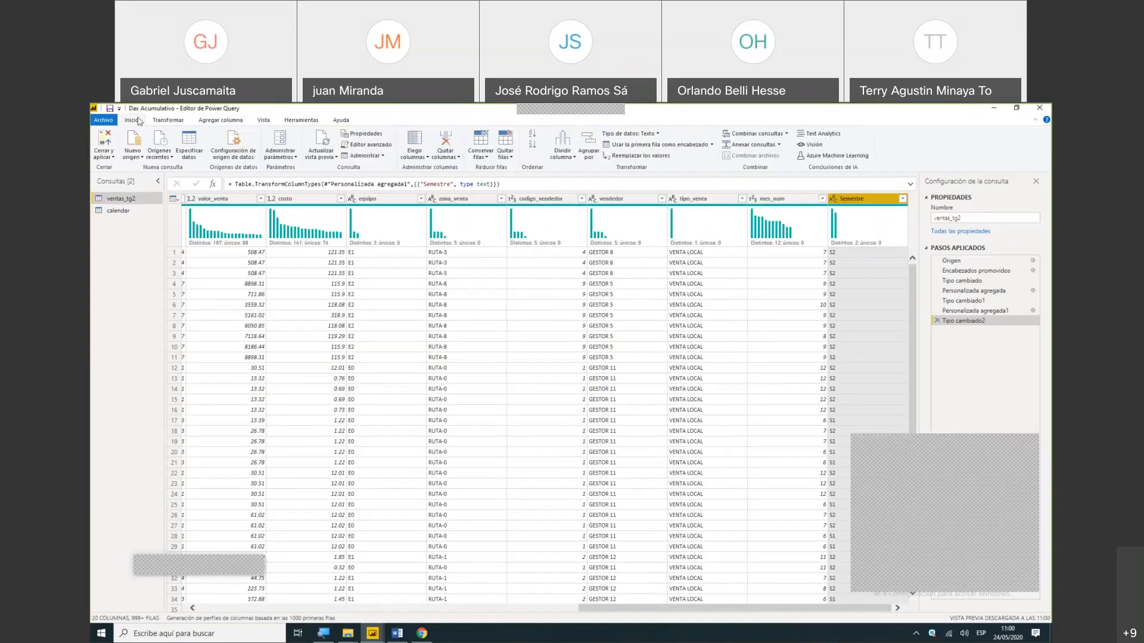
pyautogui.click(118, 143)
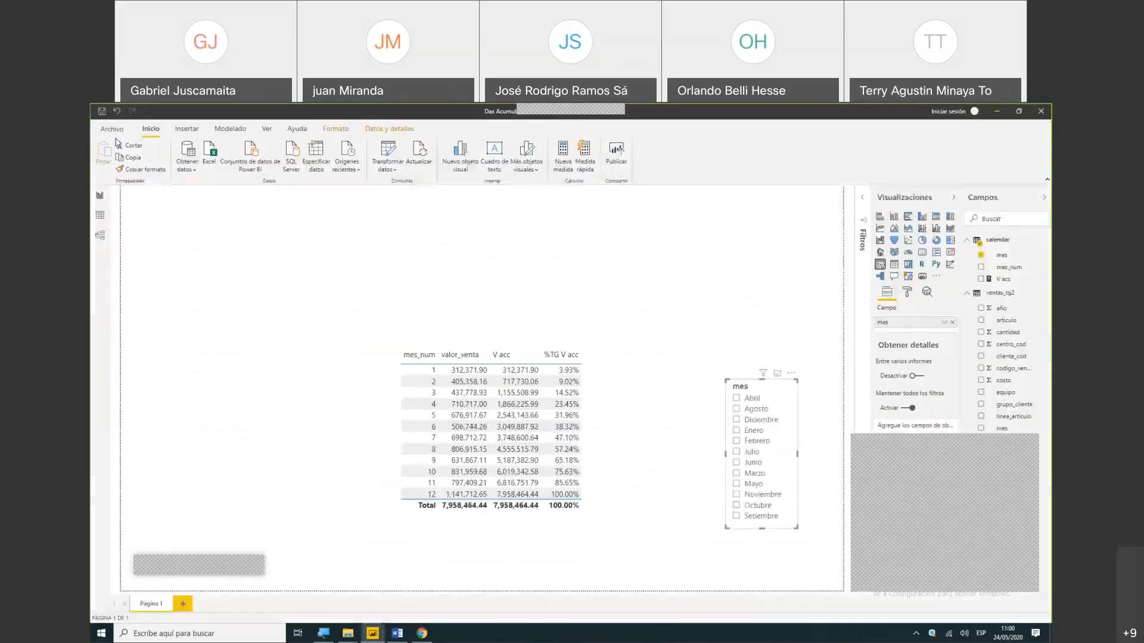
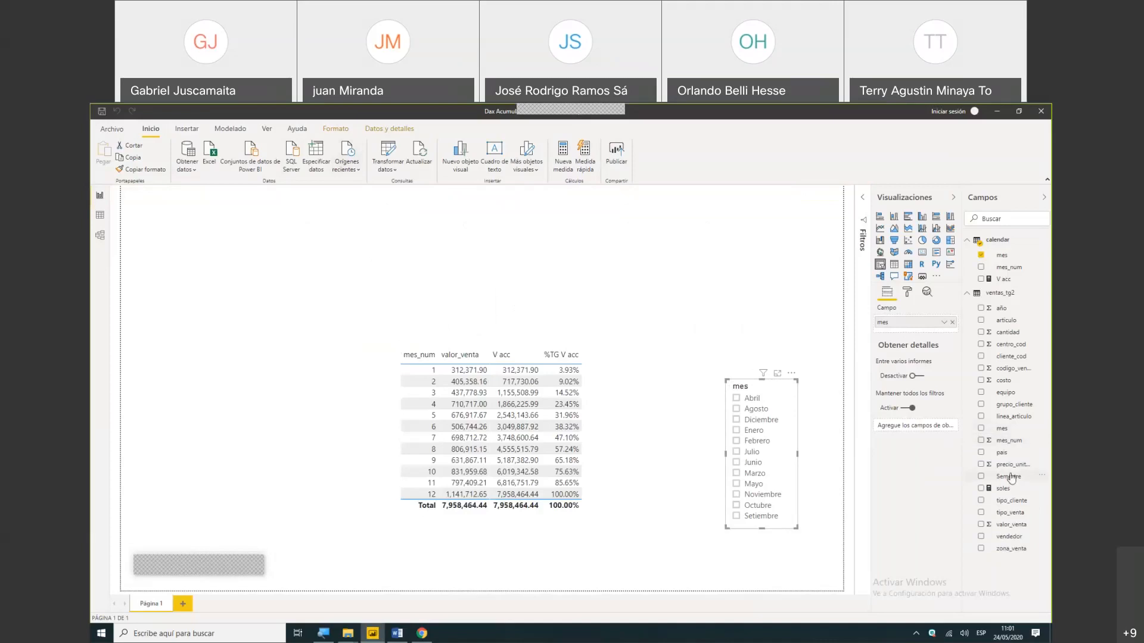
# - Create a new measure in the ventas_tg2 table and name it Ventas S1
pyautogui.click(1011, 477)
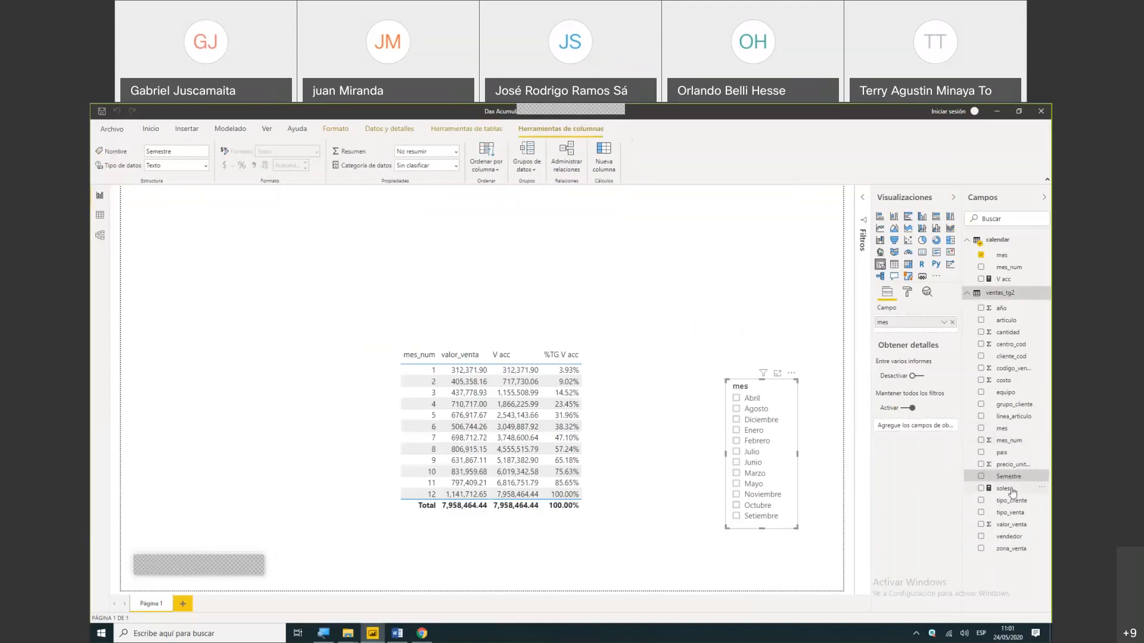
pyautogui.click(1005, 489)
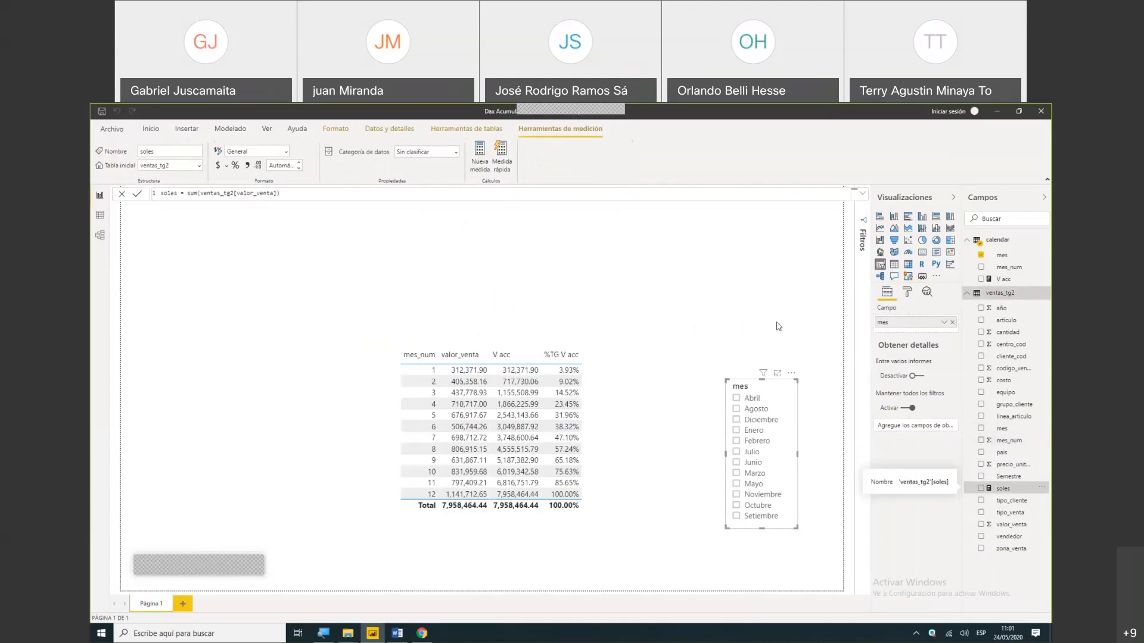
pyautogui.click(143, 129)
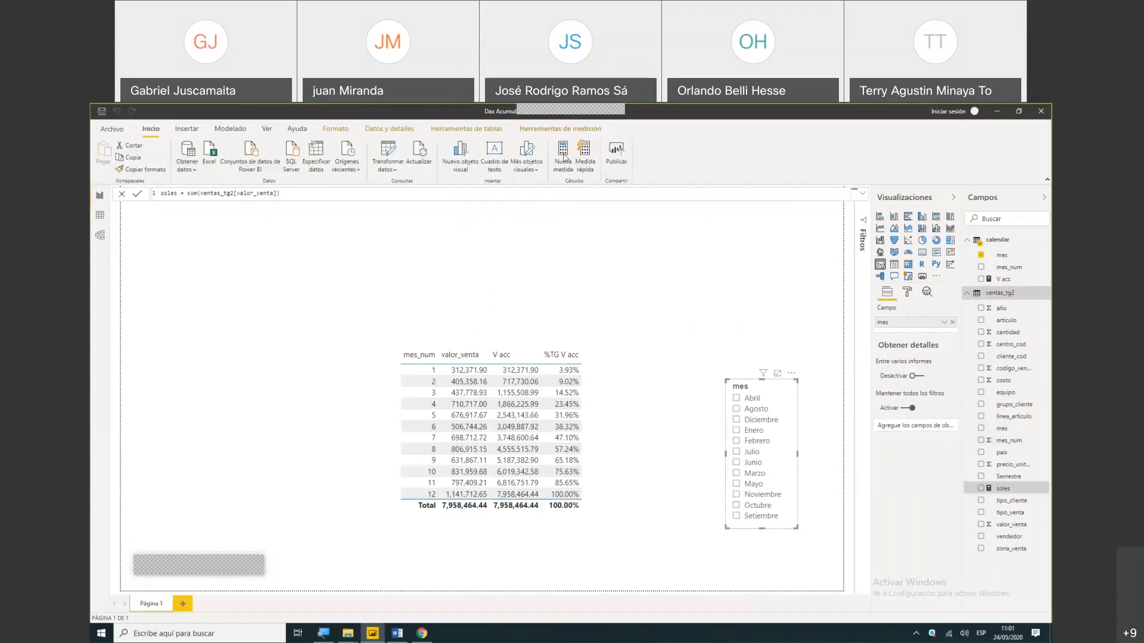
pyautogui.click(560, 153)
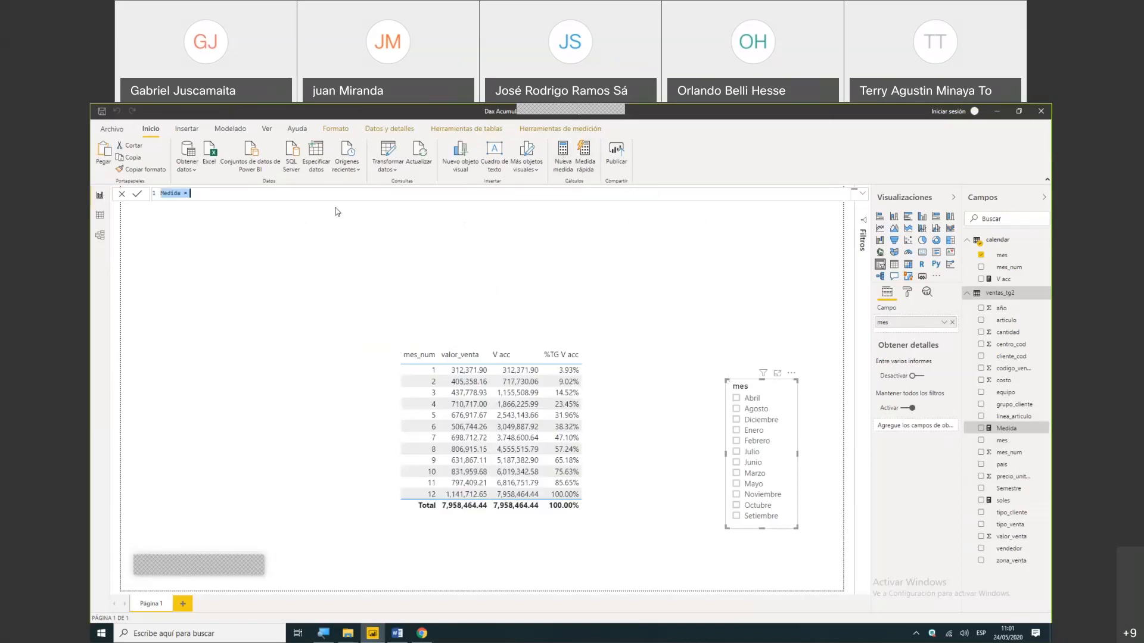
pyautogui.click(186, 194)
pyautogui.tripleClick(185, 194)
pyautogui.click(184, 194)
pyautogui.press('BackSpace')
pyautogui.press('BackSpace')
pyautogui.press('BackSpace')
pyautogui.press('BackSpace')
pyautogui.press('BackSpace')
pyautogui.press('BackSpace')
pyautogui.press('BackSpace')
pyautogui.write('Ventas S1= ca')
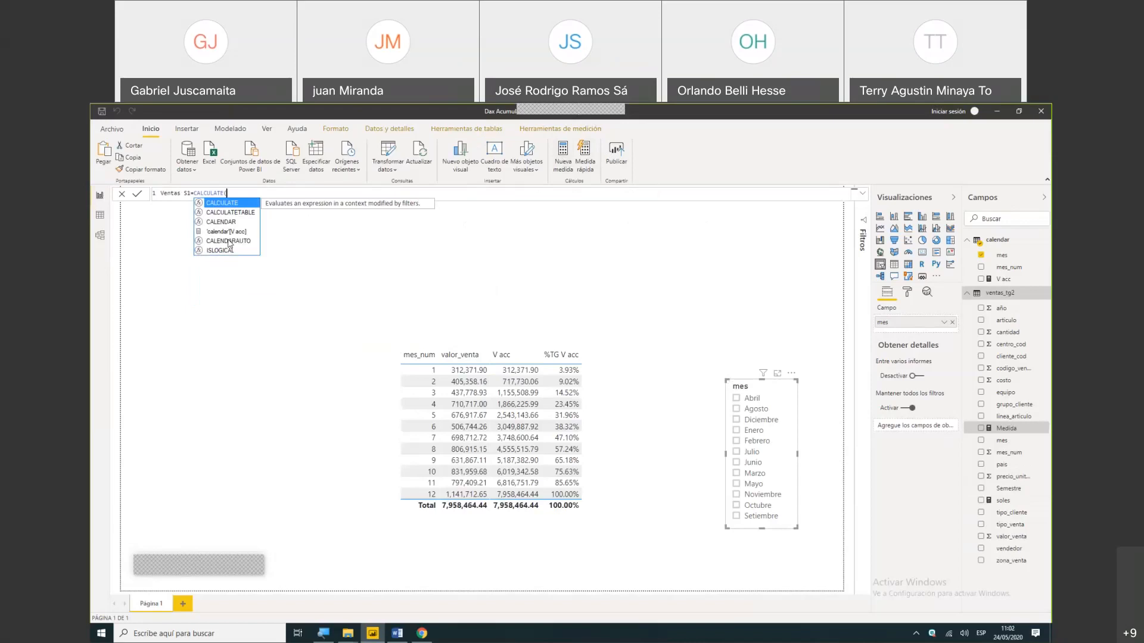
# - Start the Ventas S1 formula with CALCULATE, using the [soles] measure as its expression
pyautogui.press('Tab')
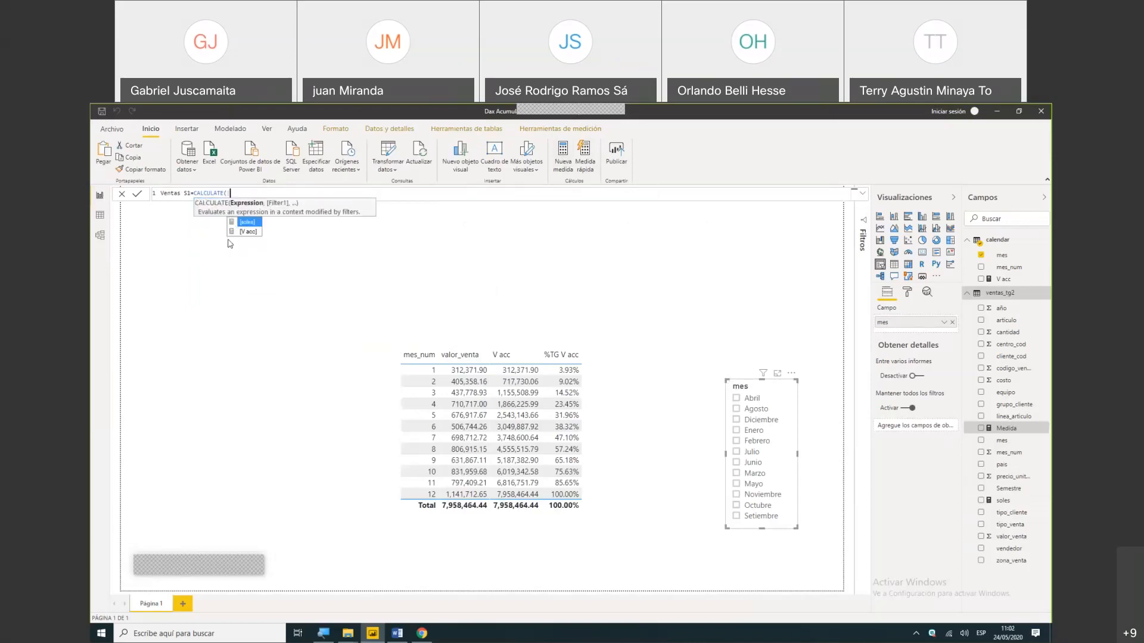
pyautogui.press('Tab')
pyautogui.write(',')
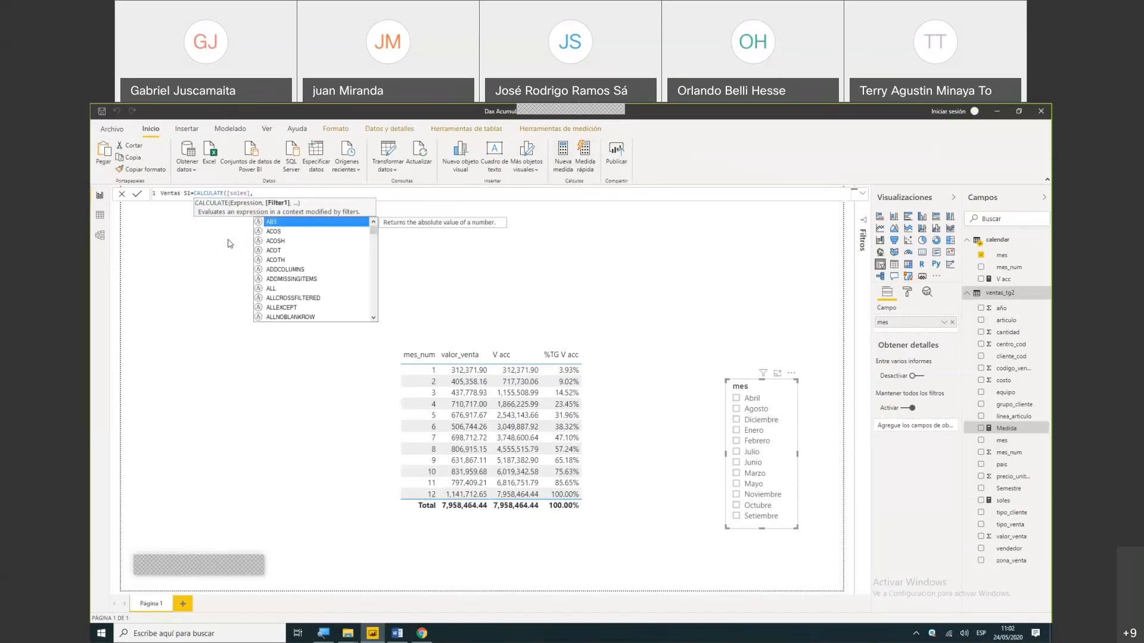
pyautogui.write('fil')
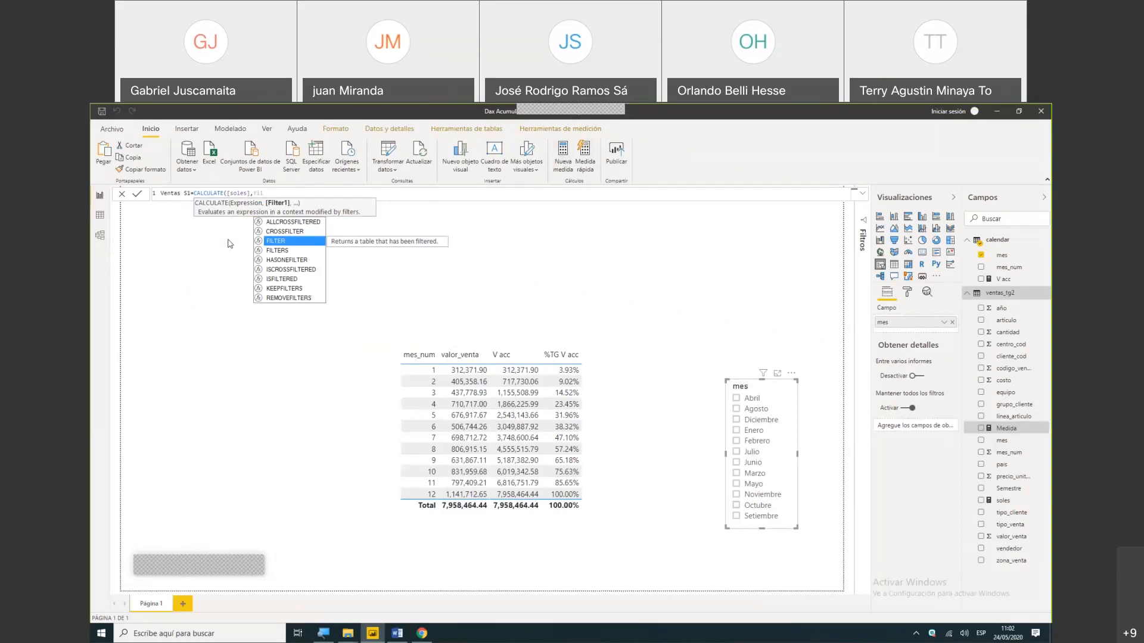
# - Add a FILTER function over the ventas_tg2 table as the CALCULATE filter argument of Ventas S1
pyautogui.press('Tab')
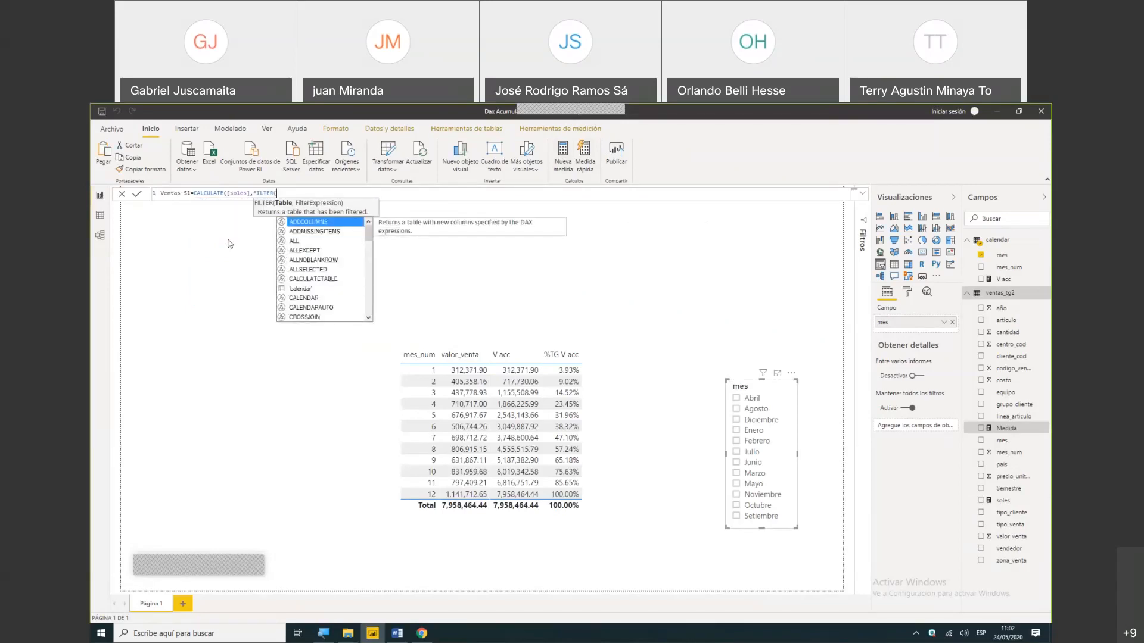
pyautogui.write('ta')
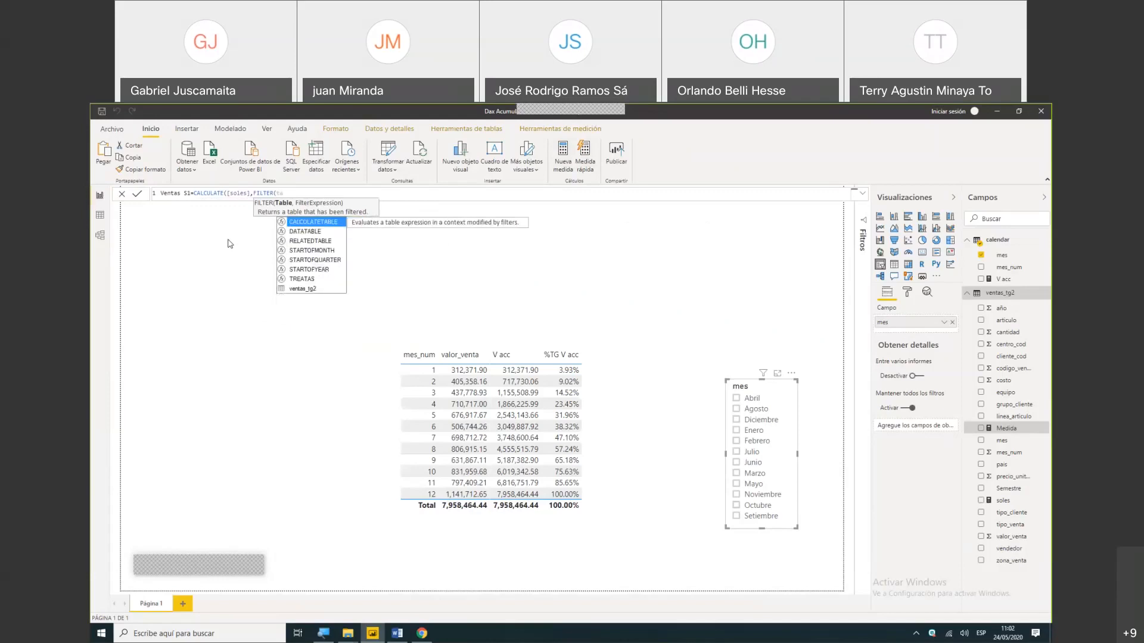
pyautogui.press('Down')
pyautogui.press('Down')
pyautogui.press('Down')
pyautogui.press('Down')
pyautogui.press('Down')
pyautogui.press('Down')
pyautogui.press('Down')
pyautogui.press('Tab')
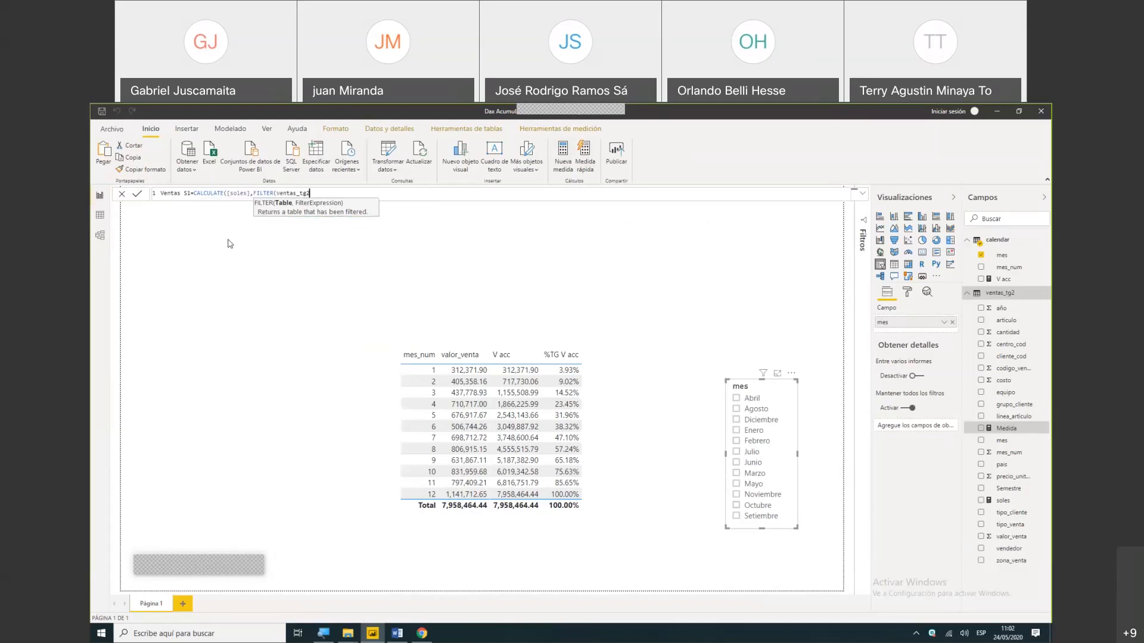
pyautogui.write(',')
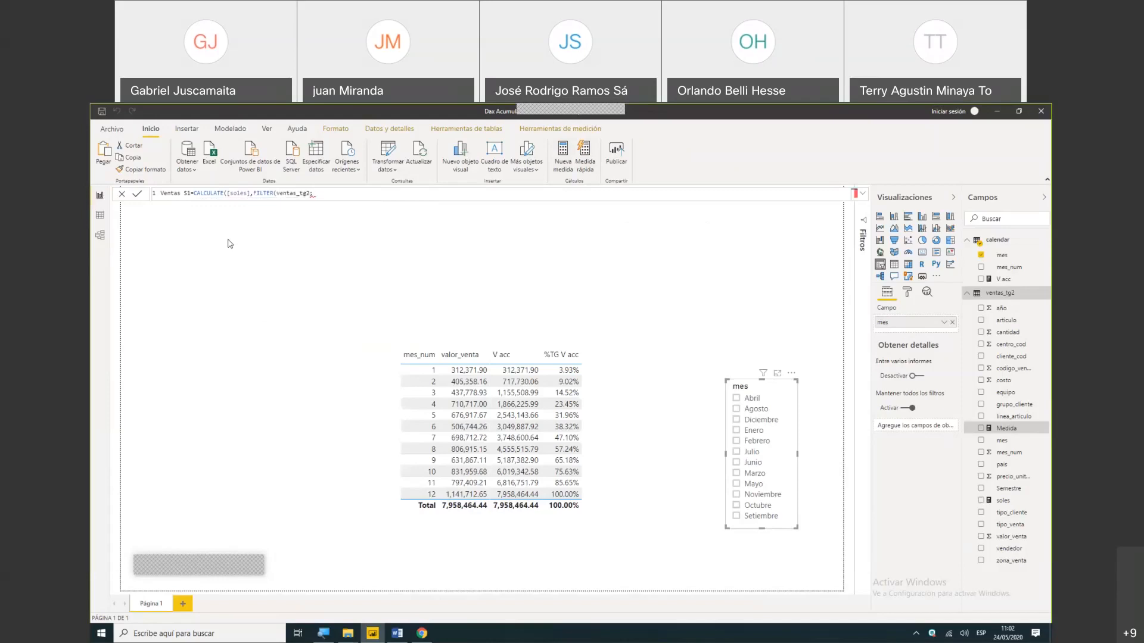
pyautogui.press('BackSpace')
pyautogui.write(',')
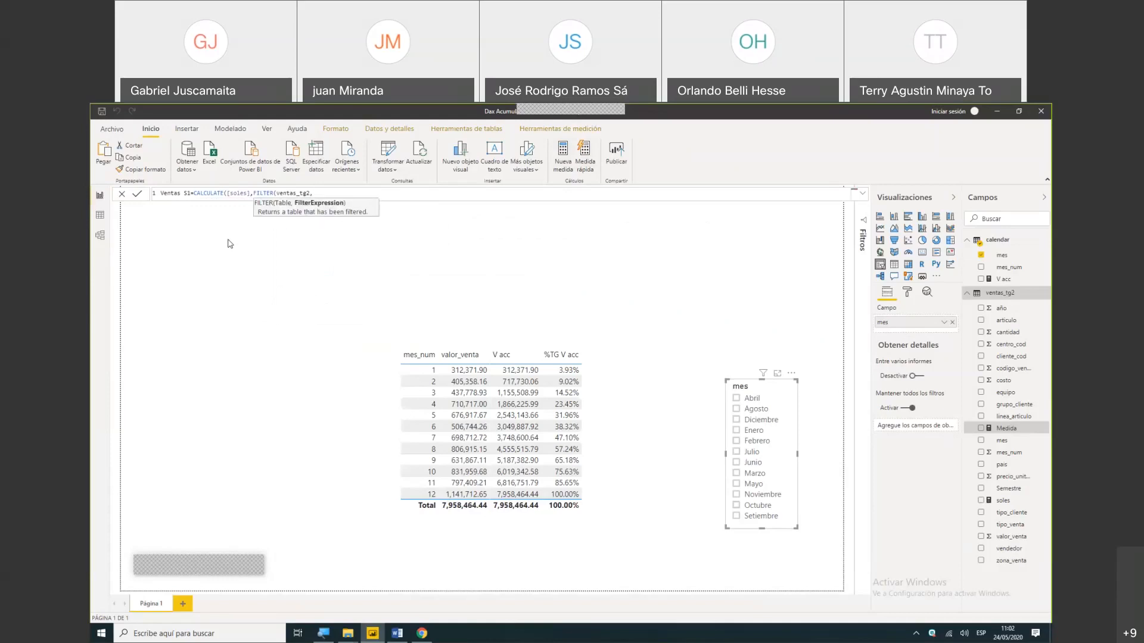
pyautogui.write('[semestre')
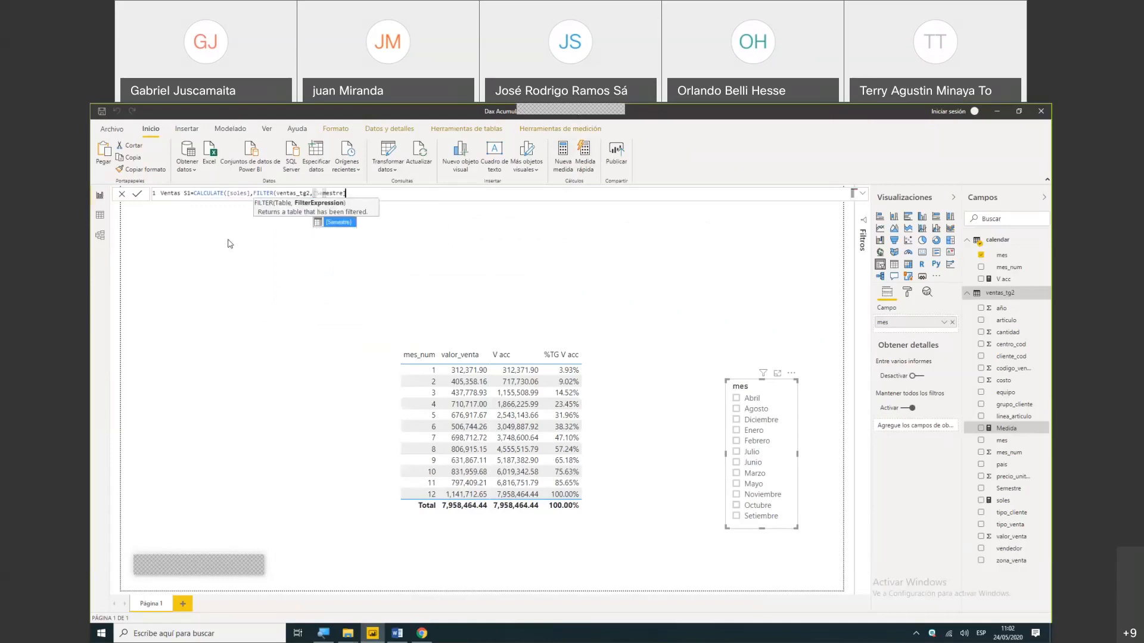
# - Set the filter condition to [Semestre]="S1", close both functions and accept the Ventas S1 formula
pyautogui.press('Tab')
pyautogui.write('="S1"))')
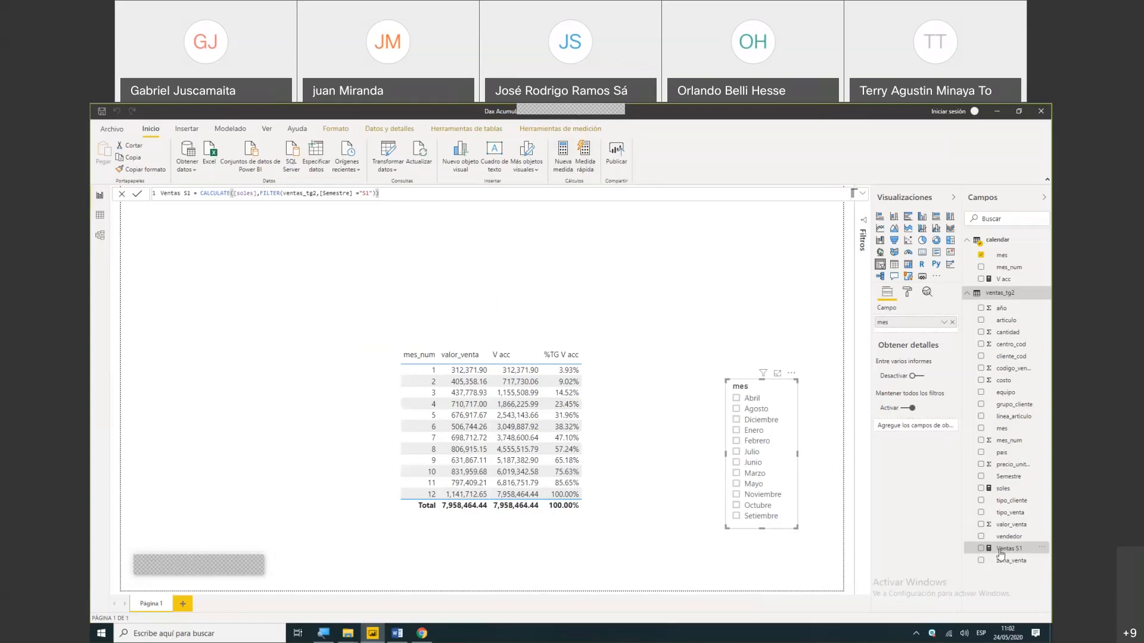
# - Add Ventas S1 to the report page as a card above the mes slicer and reduce the card's height
pyautogui.moveTo(591, 270); pyautogui.dragTo(632, 272)
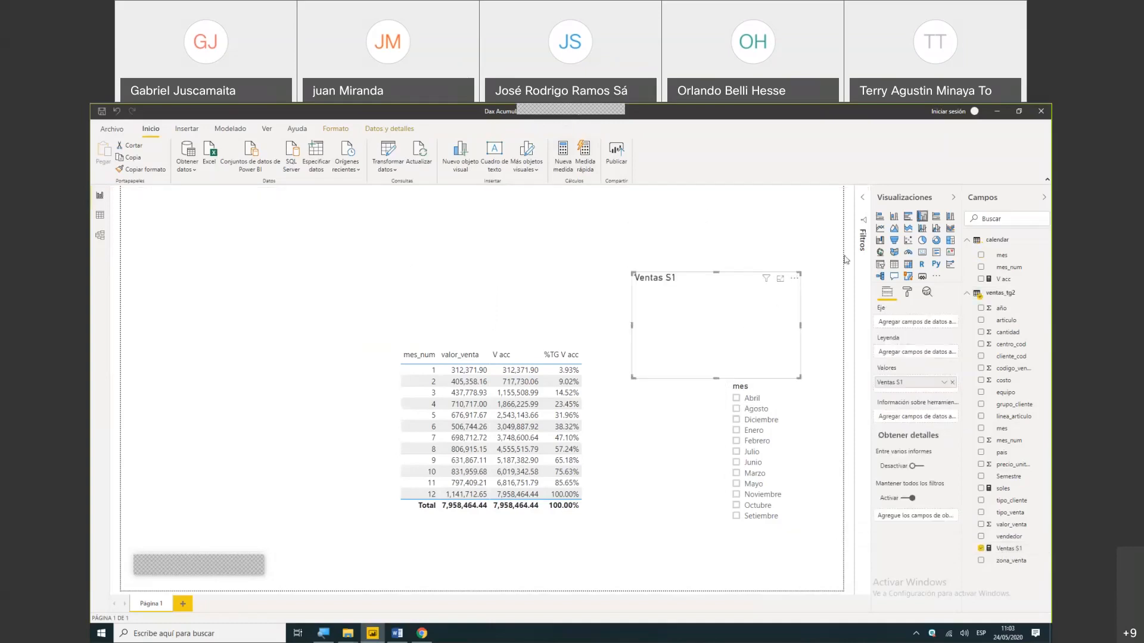
pyautogui.click(922, 254)
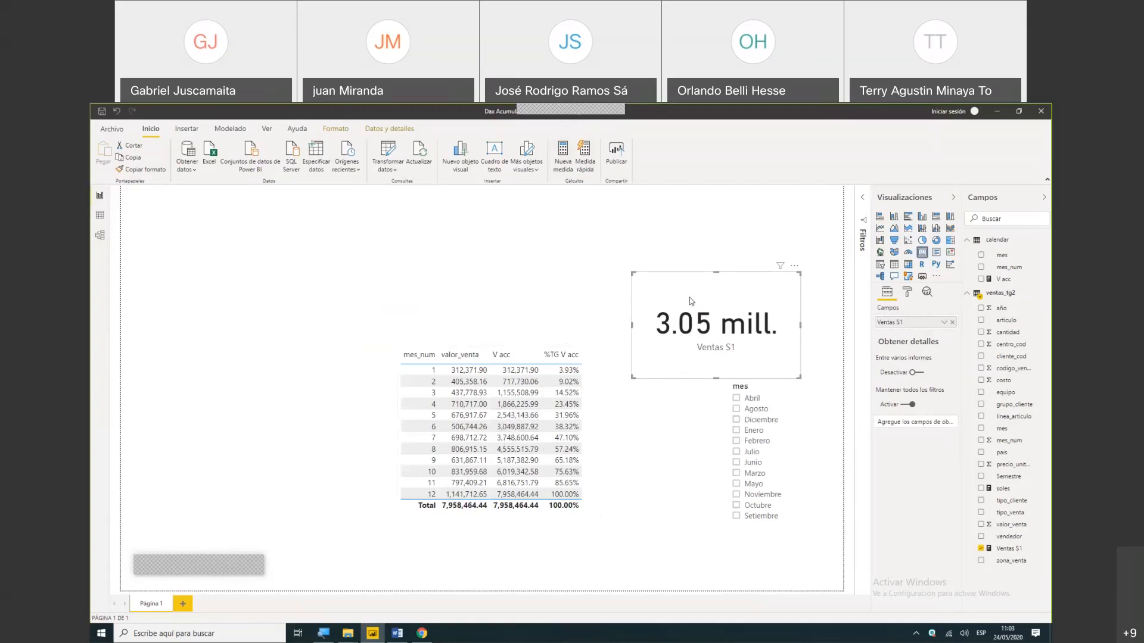
pyautogui.moveTo(691, 298); pyautogui.dragTo(678, 255)
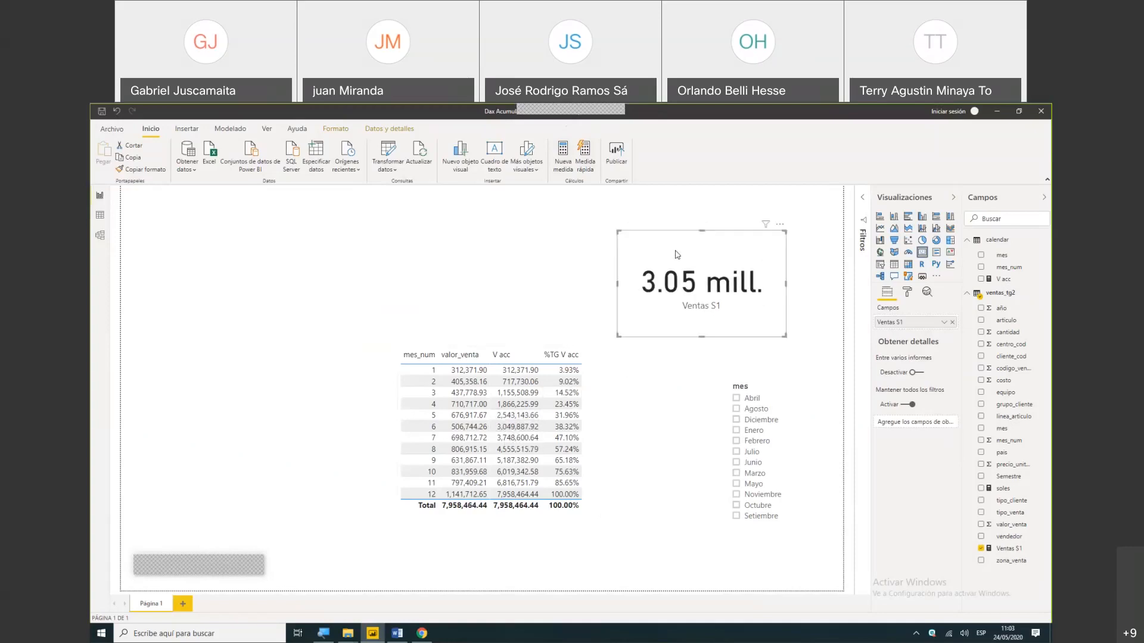
pyautogui.click(702, 339)
pyautogui.click(701, 335)
pyautogui.moveTo(700, 335); pyautogui.dragTo(701, 309)
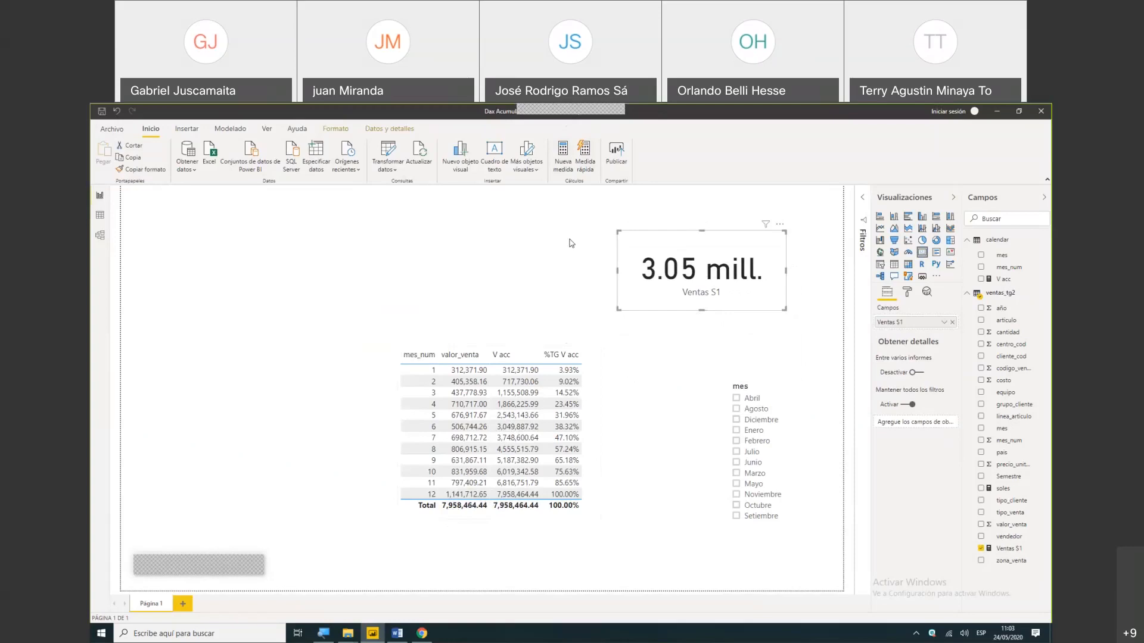
# - Create another new measure and name it Ventas S2
pyautogui.click(566, 156)
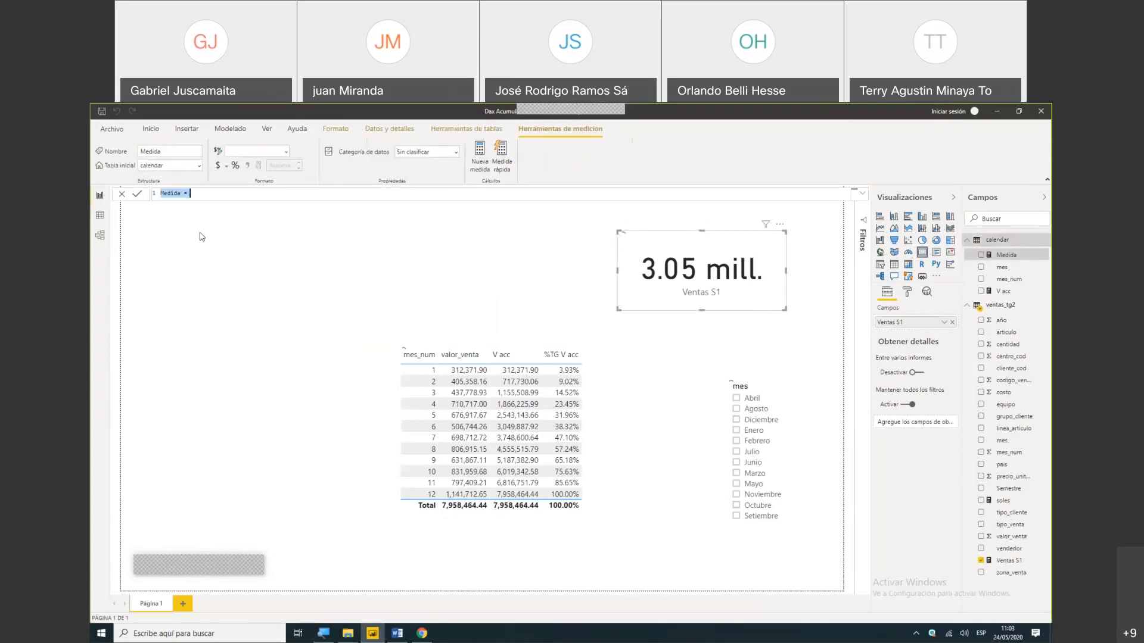
pyautogui.write('M')
pyautogui.write('entas ')
pyautogui.write('S2')
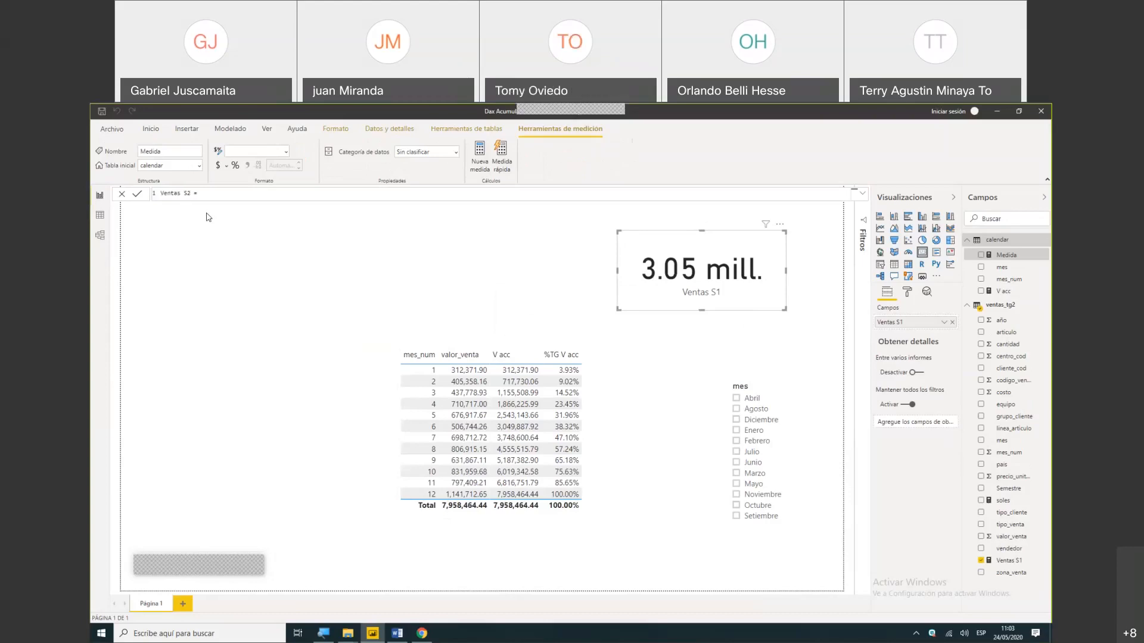
# - Start the Ventas S2 formula with CALCULATE and give it the [soles] measure as expression
pyautogui.press('End')
pyautogui.write('CALCULATE(')
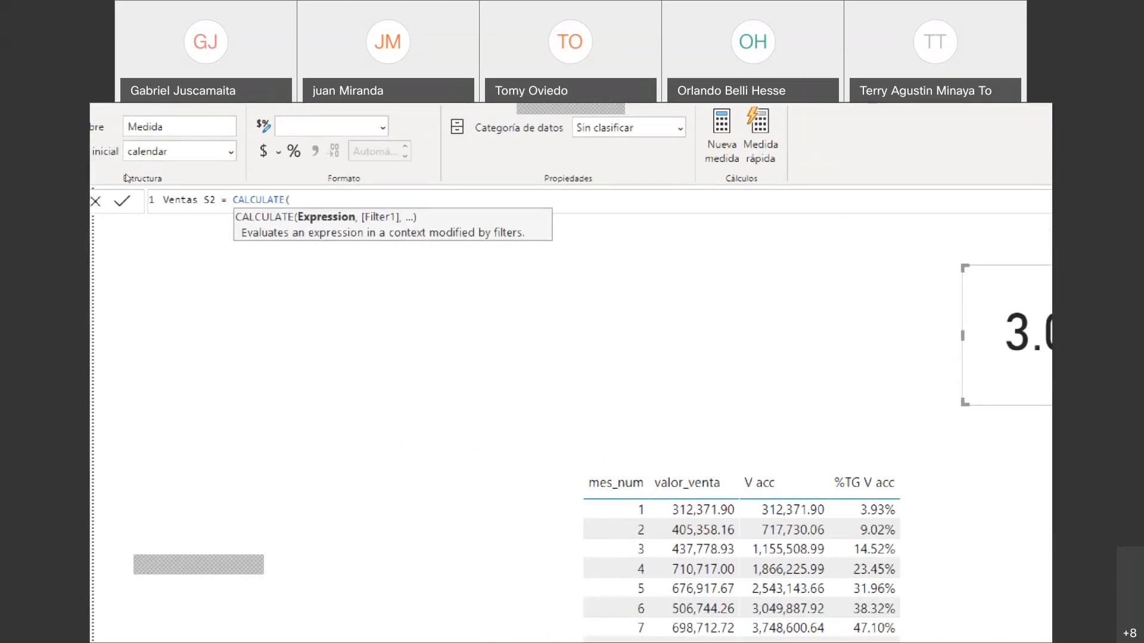
pyautogui.write('[soles];')
pyautogui.press('BackSpace')
# - Add a FILTER function over the ventas_tg2 table as the second argument of the Ventas S2 formula
pyautogui.write(',filter(')
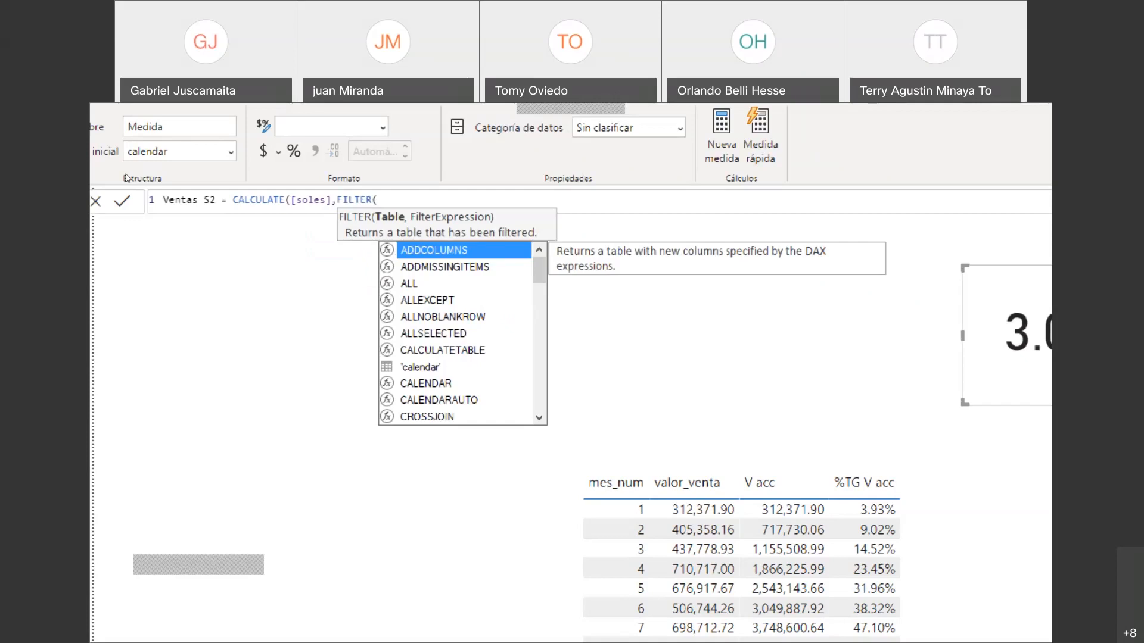
pyautogui.write('t')
pyautogui.press('BackSpace')
pyautogui.write('Ve')
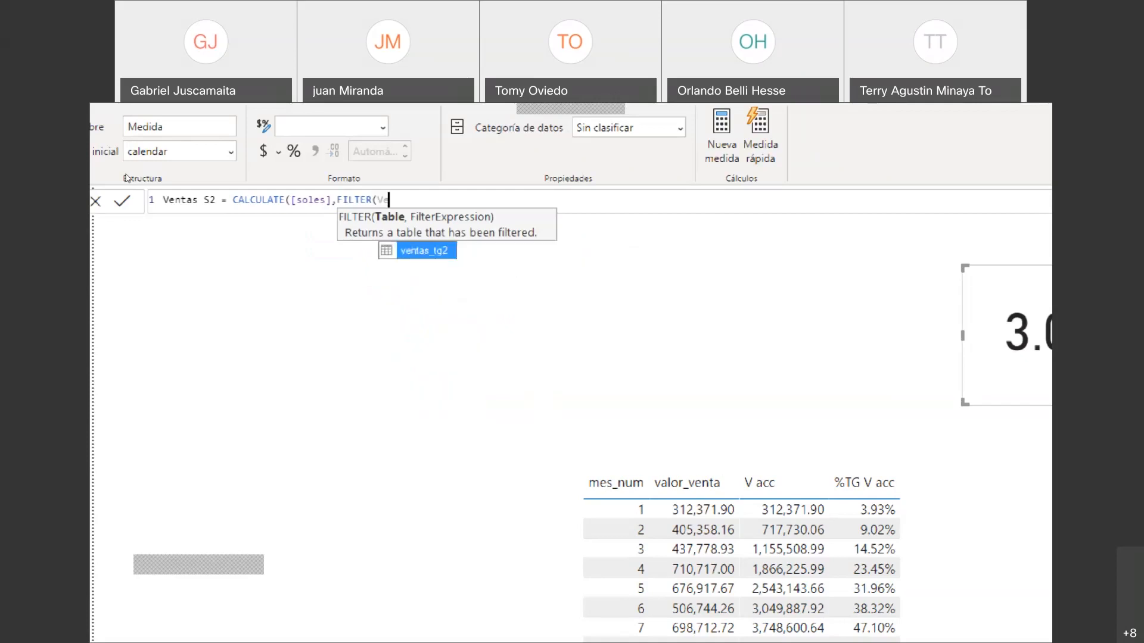
pyautogui.press('Tab')
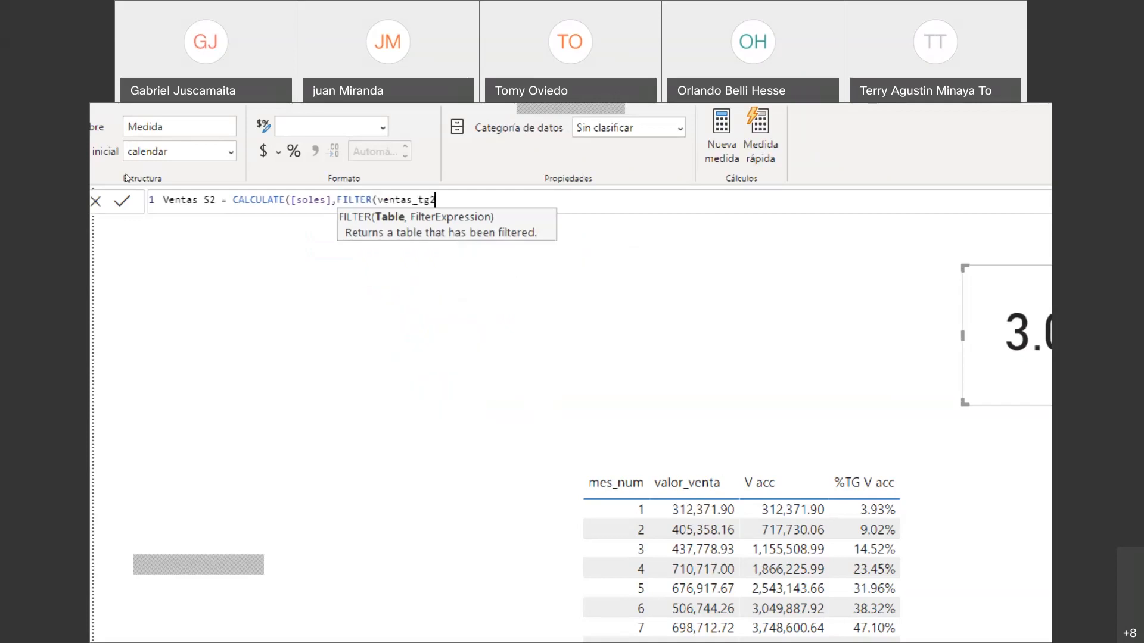
pyautogui.write(';')
pyautogui.press('BackSpace')
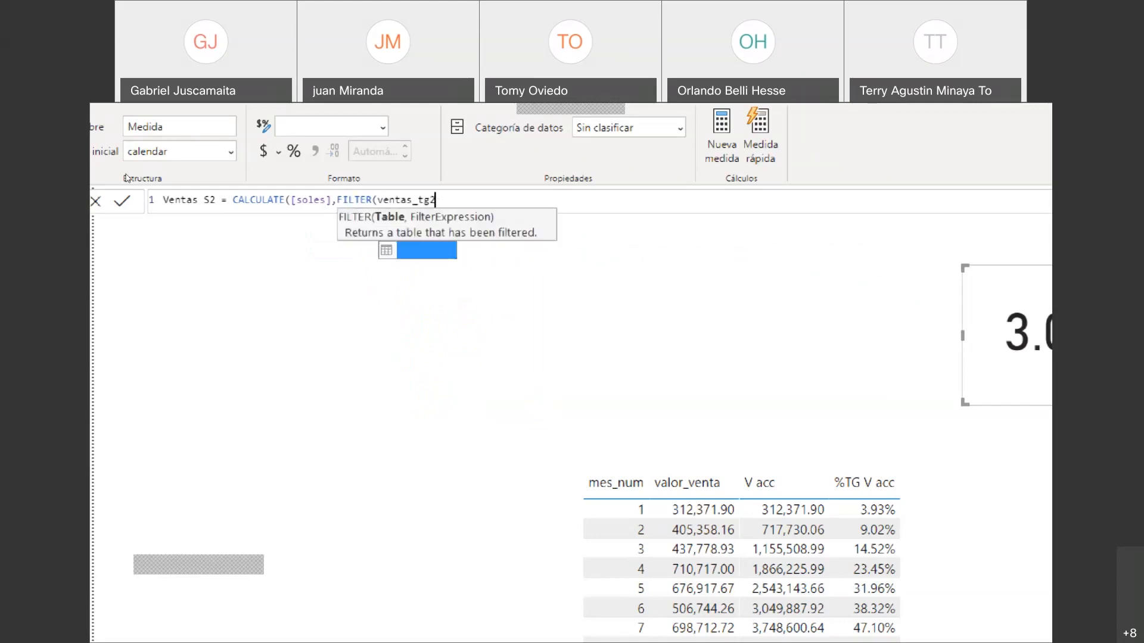
pyautogui.write(',[')
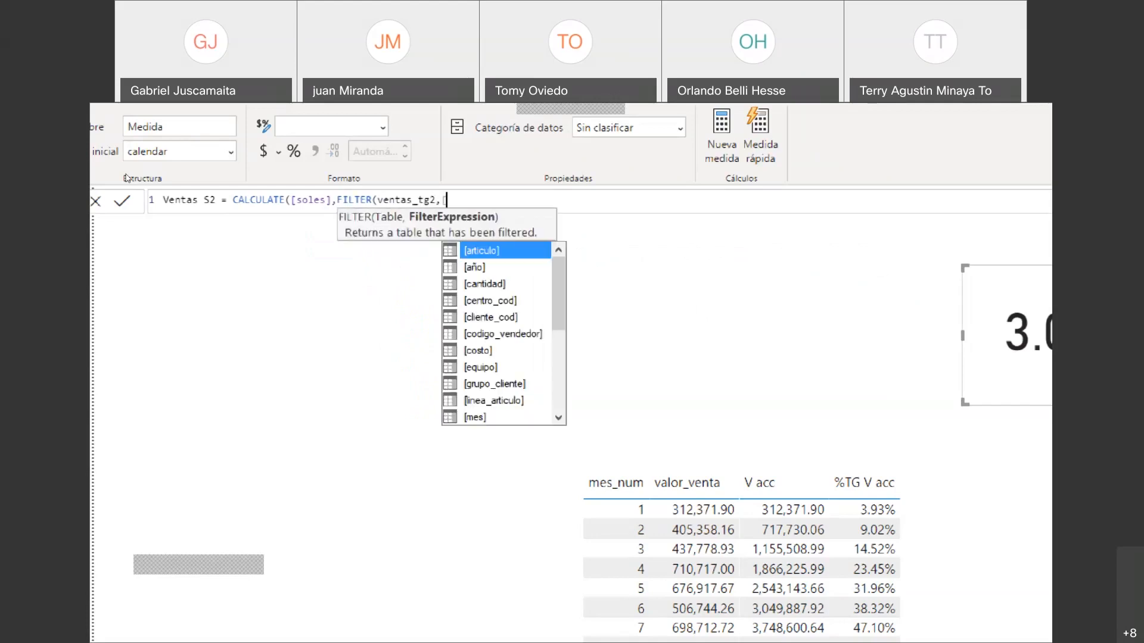
pyautogui.write('Se')
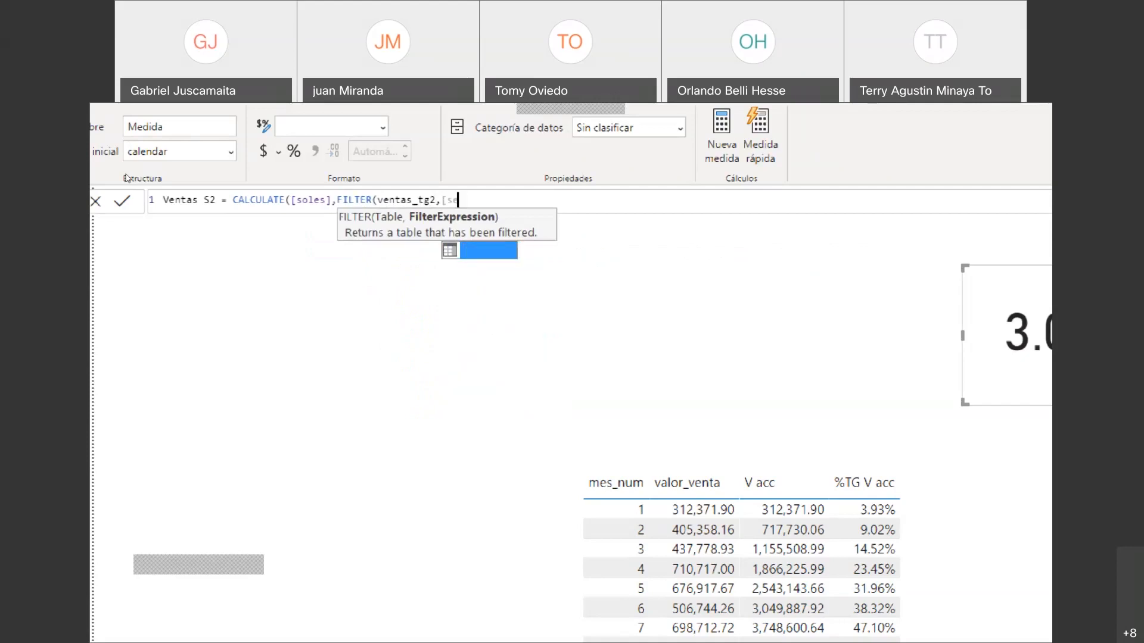
# - Set the filter condition to [Semestre]="S2", close both functions and accept the Ventas S2 formula
pyautogui.press('Tab')
pyautogui.write('="')
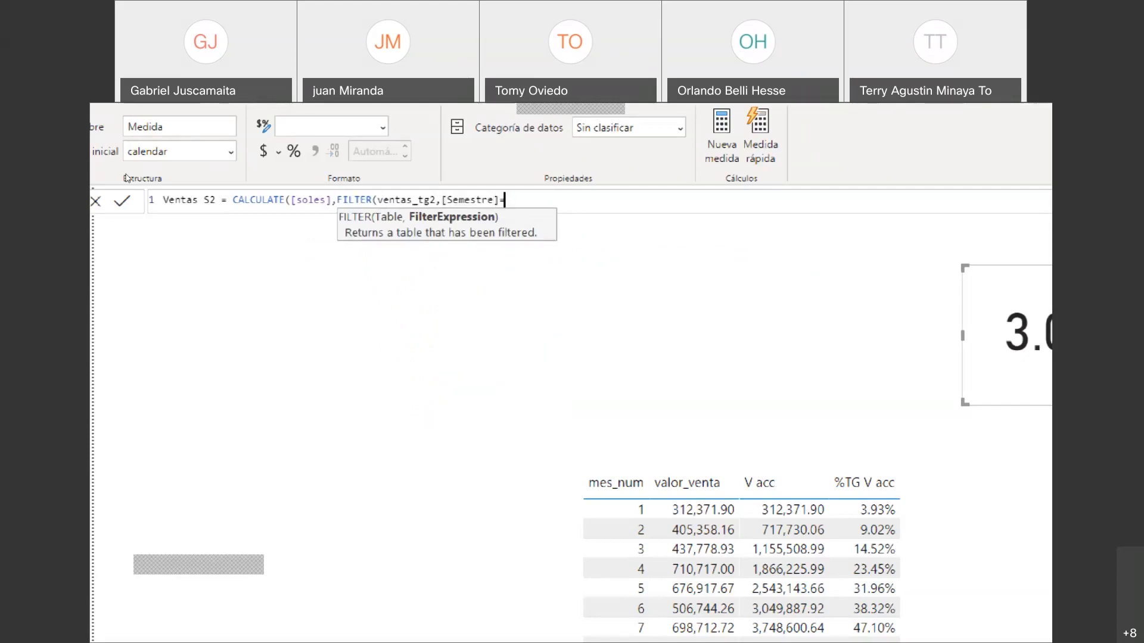
pyautogui.write('S2"))')
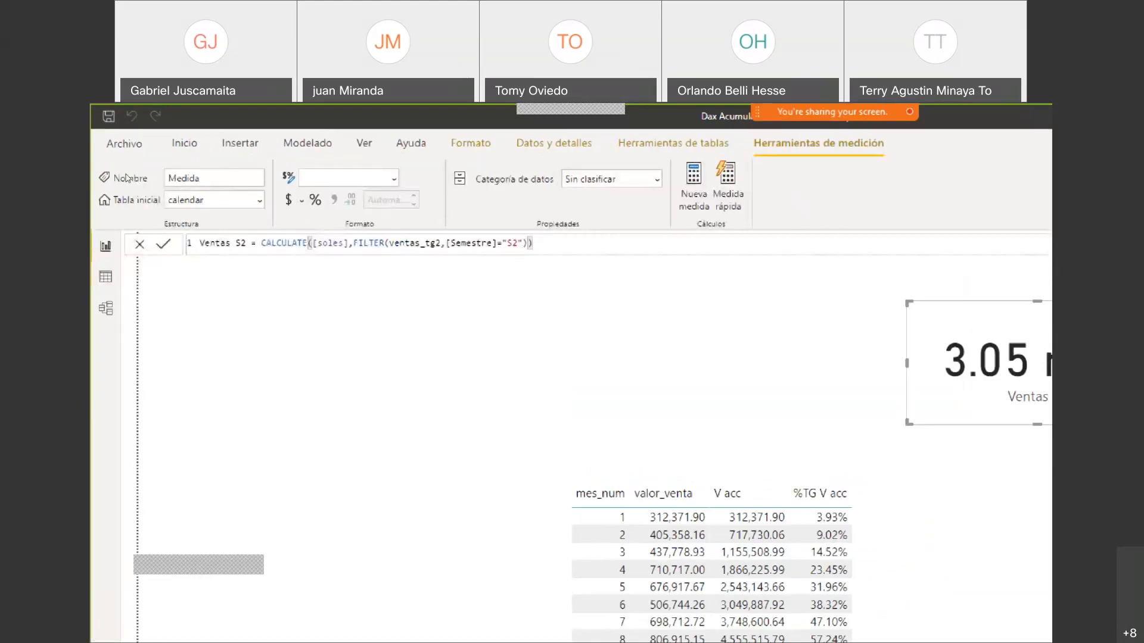
pyautogui.press('Return')
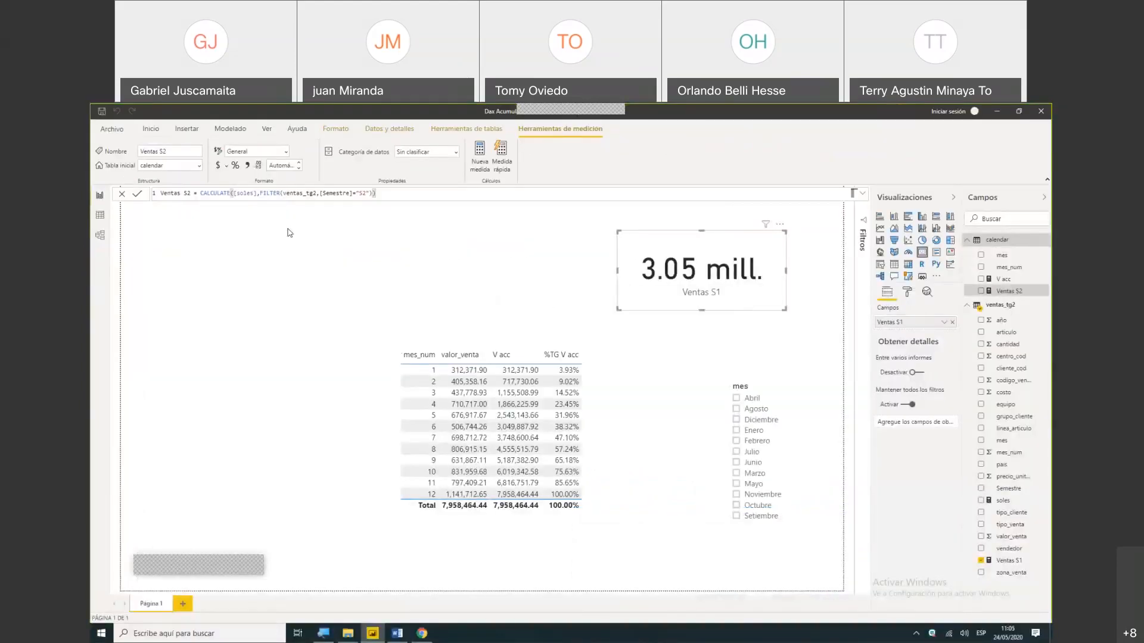
# - Move the Ventas S1 card above the monthly sales table and add Ventas S2 as a card above the mes slicer
pyautogui.moveTo(636, 251); pyautogui.dragTo(450, 247)
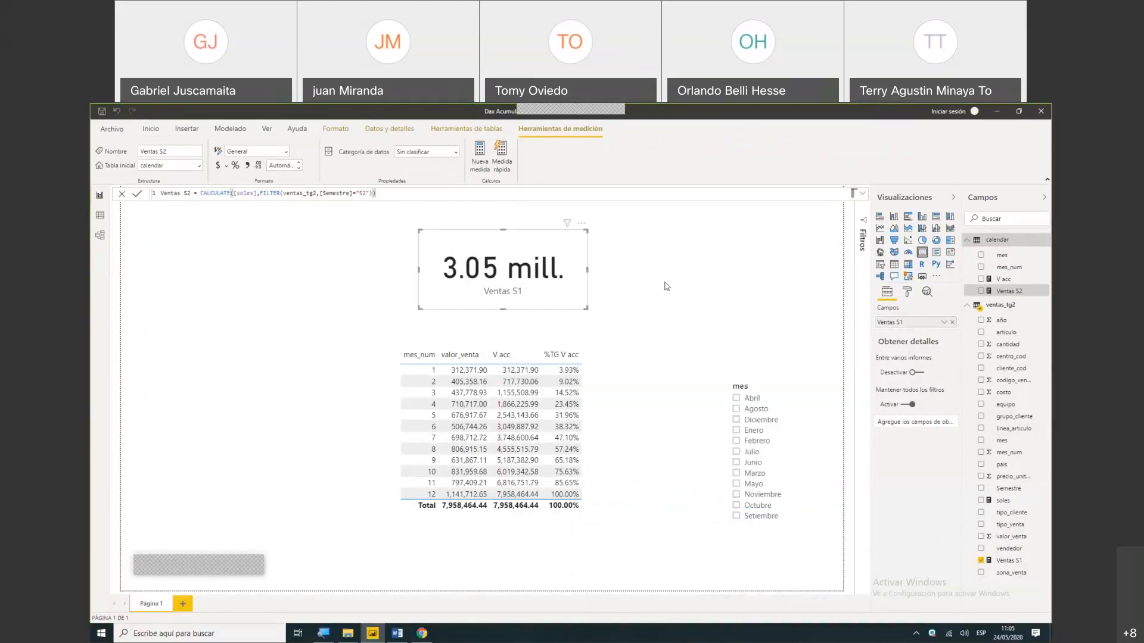
pyautogui.click(783, 273)
pyautogui.moveTo(1011, 294); pyautogui.dragTo(729, 264)
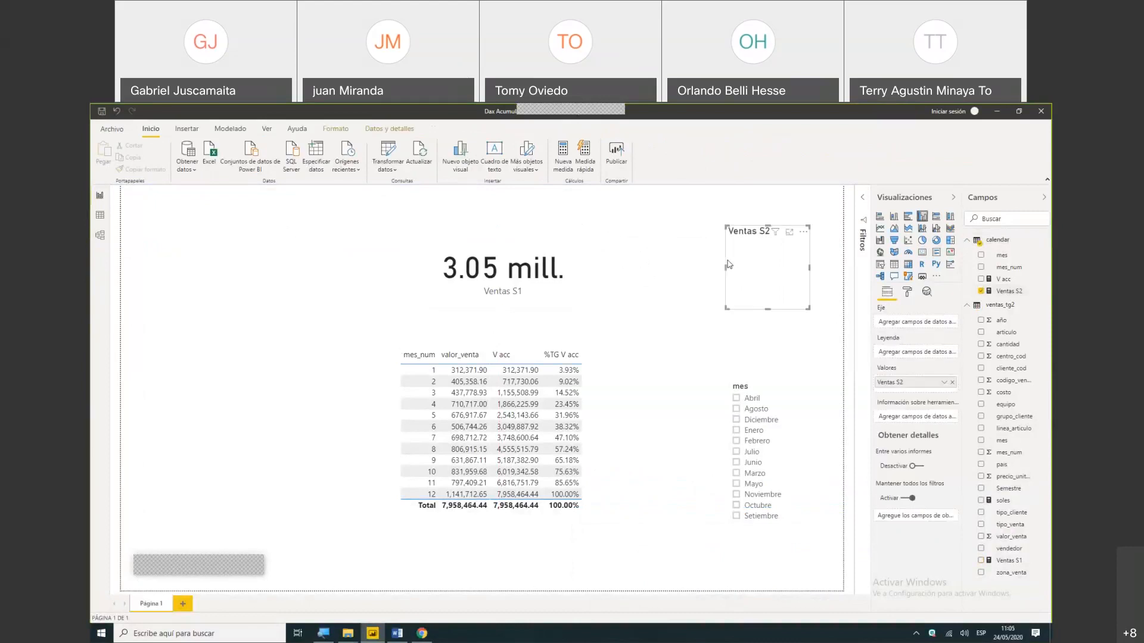
pyautogui.click(927, 255)
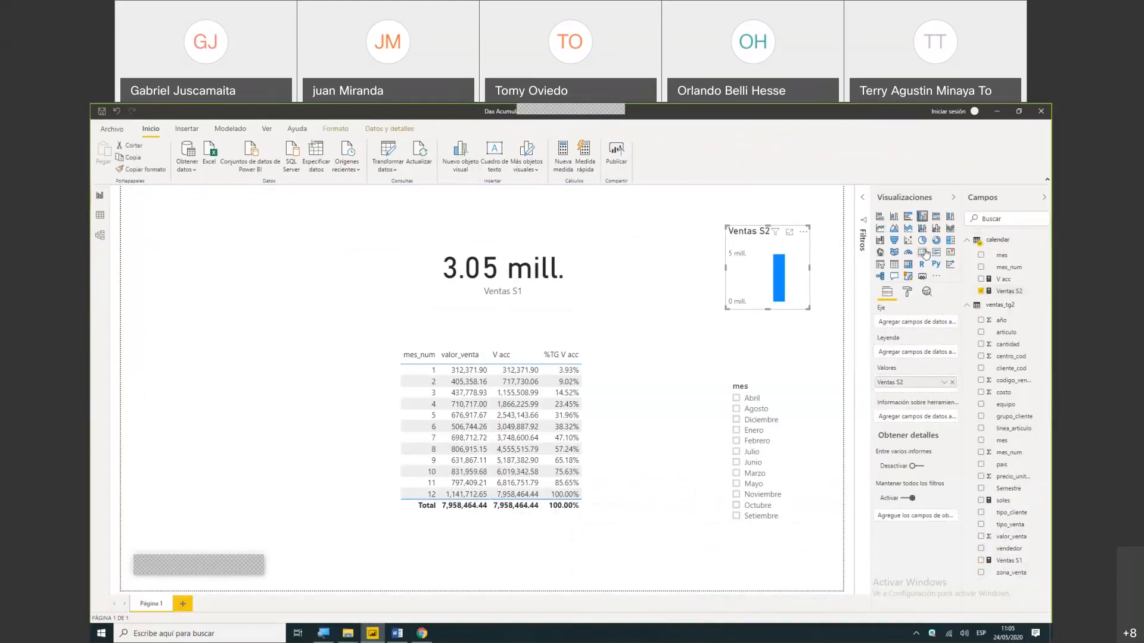
# - Show Ventas S2 as a widened card and add the soles measure as another card beside Ventas S1
pyautogui.moveTo(727, 273); pyautogui.dragTo(651, 271)
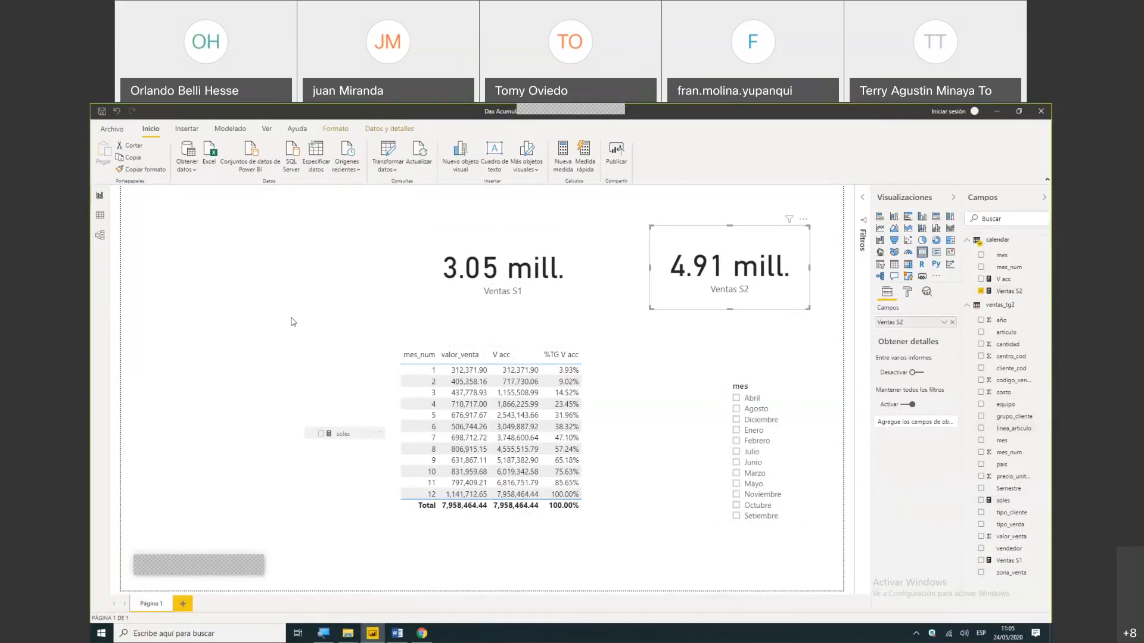
pyautogui.moveTo(270, 268); pyautogui.dragTo(270, 269)
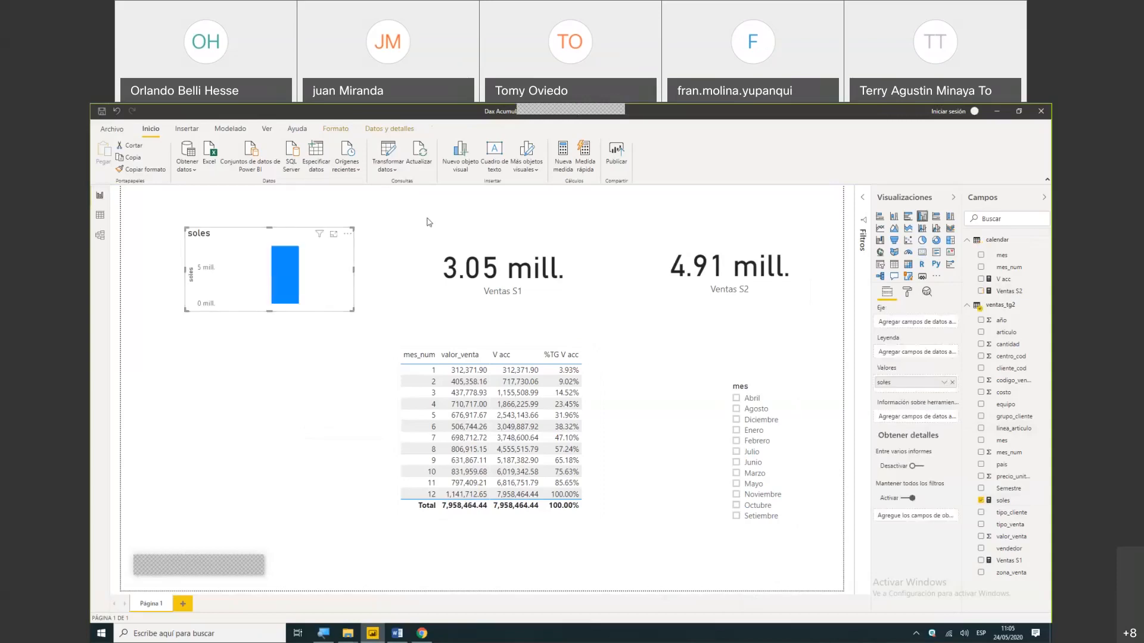
pyautogui.click(921, 252)
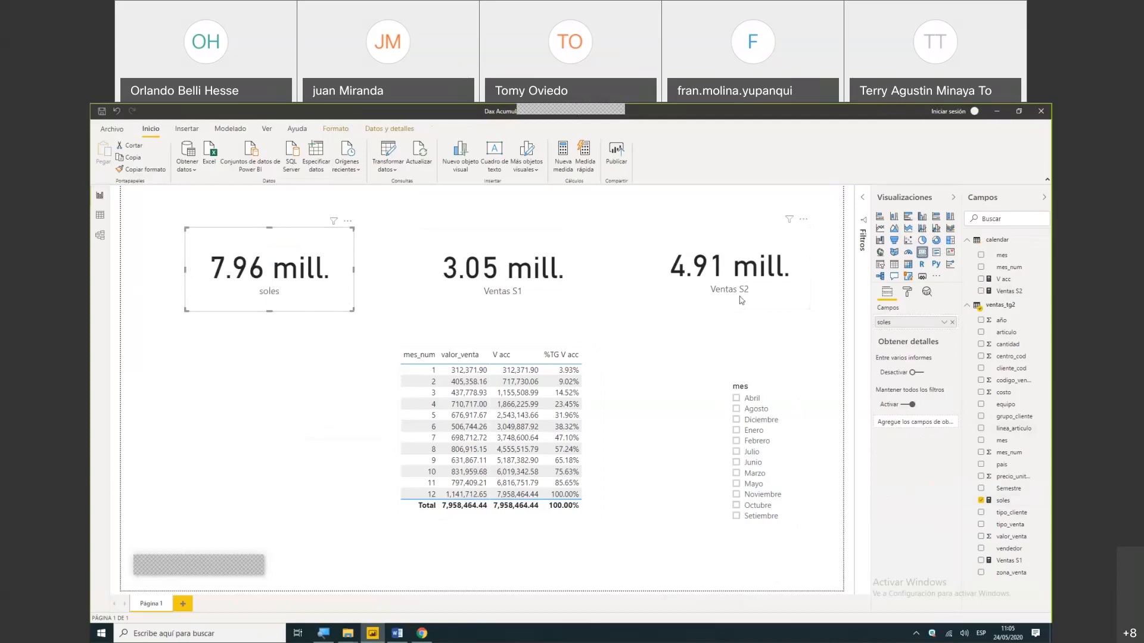
pyautogui.click(643, 348)
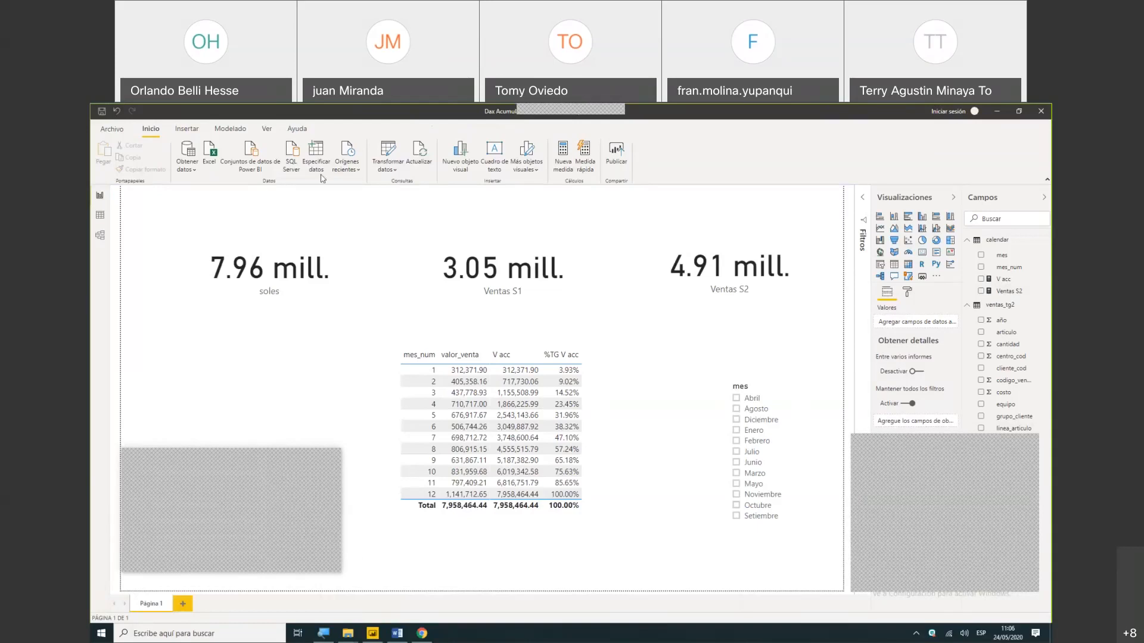
# - Open the Power Query editor and add an index column starting from 1 to the ventas_tg2 query
pyautogui.click(397, 171)
pyautogui.click(397, 188)
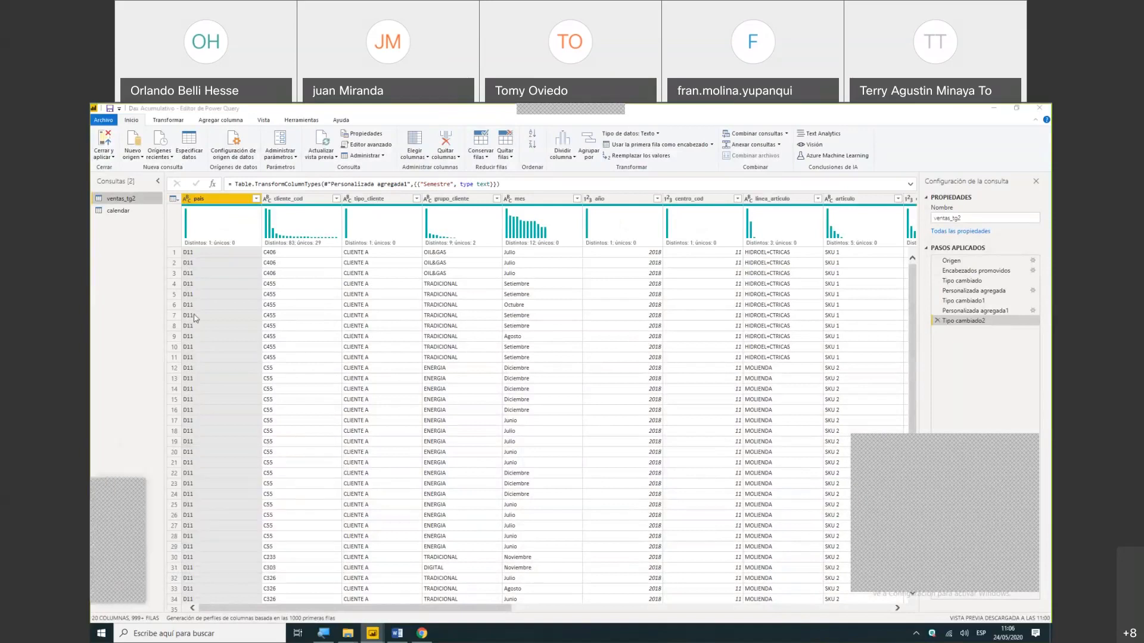
pyautogui.click(206, 120)
pyautogui.click(212, 122)
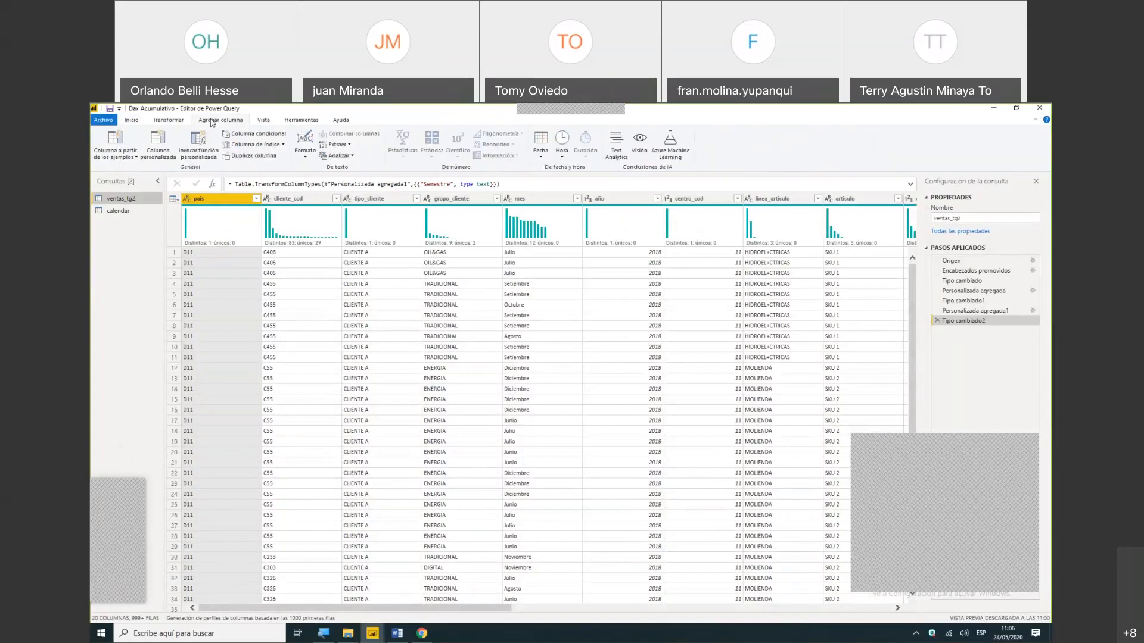
pyautogui.click(284, 147)
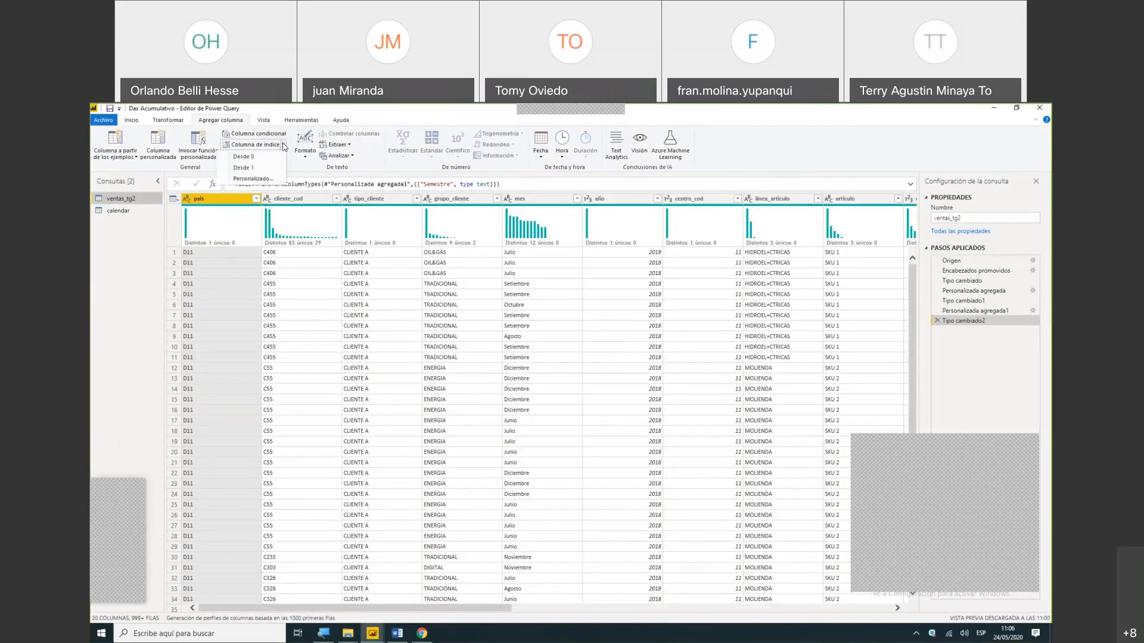
pyautogui.click(265, 179)
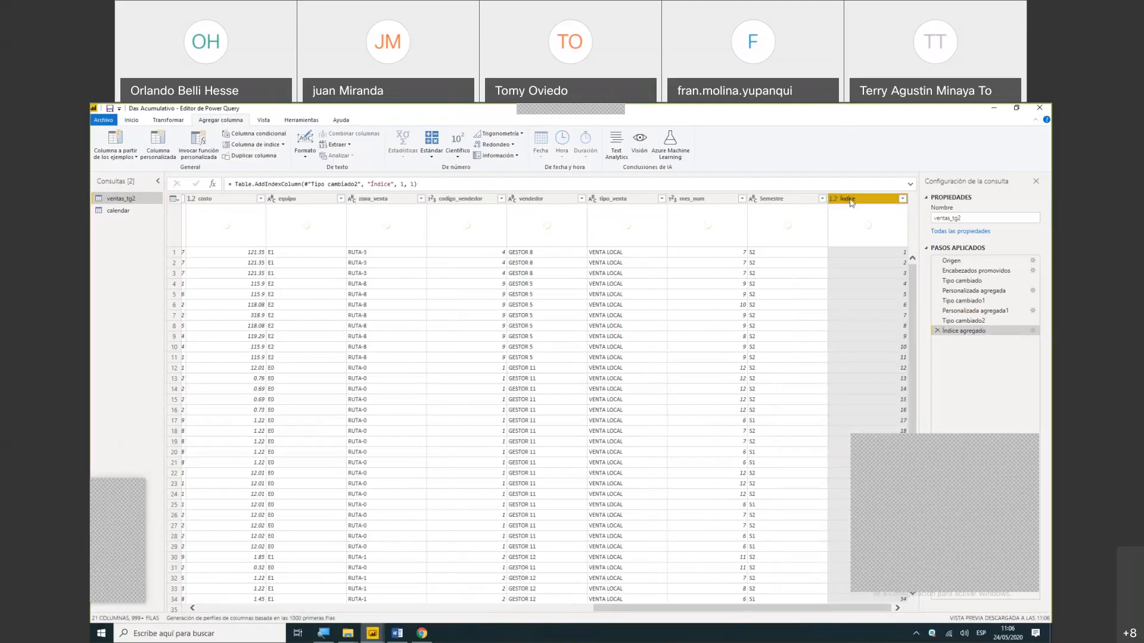
pyautogui.moveTo(875, 251)
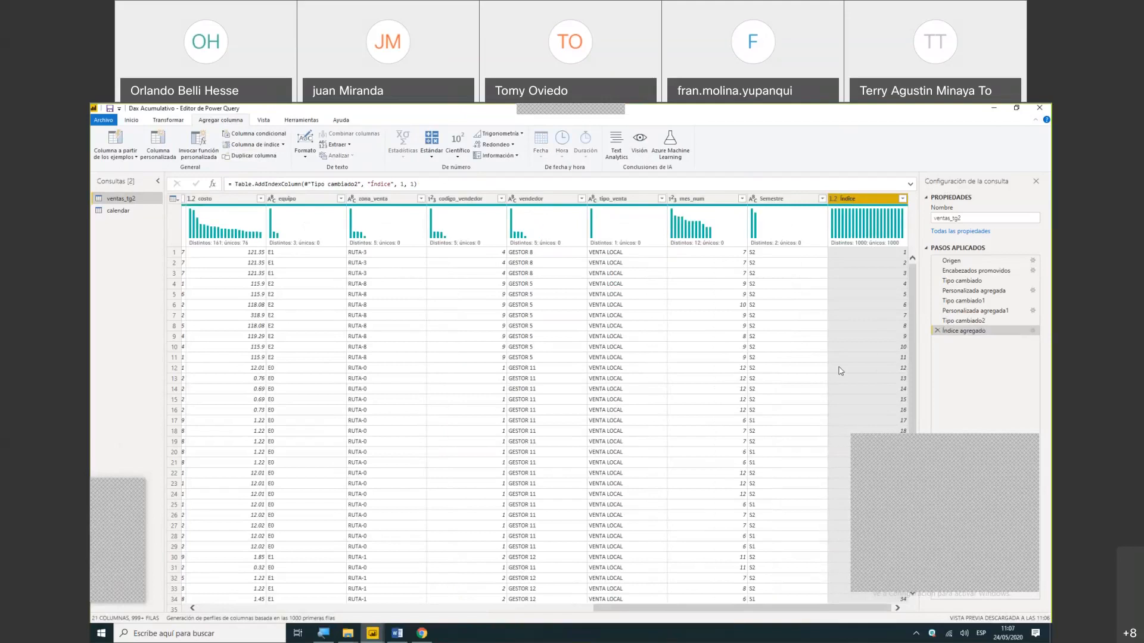
# - Close the Power Query editor and apply the pending query changes to the report
pyautogui.click(128, 121)
pyautogui.click(109, 147)
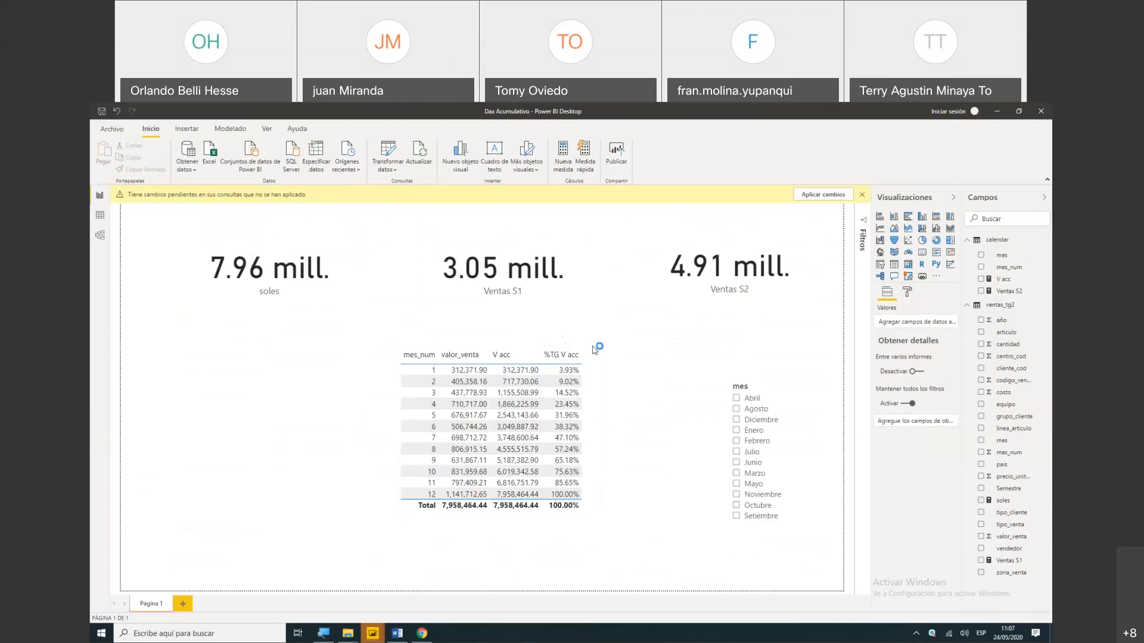
pyautogui.click(822, 197)
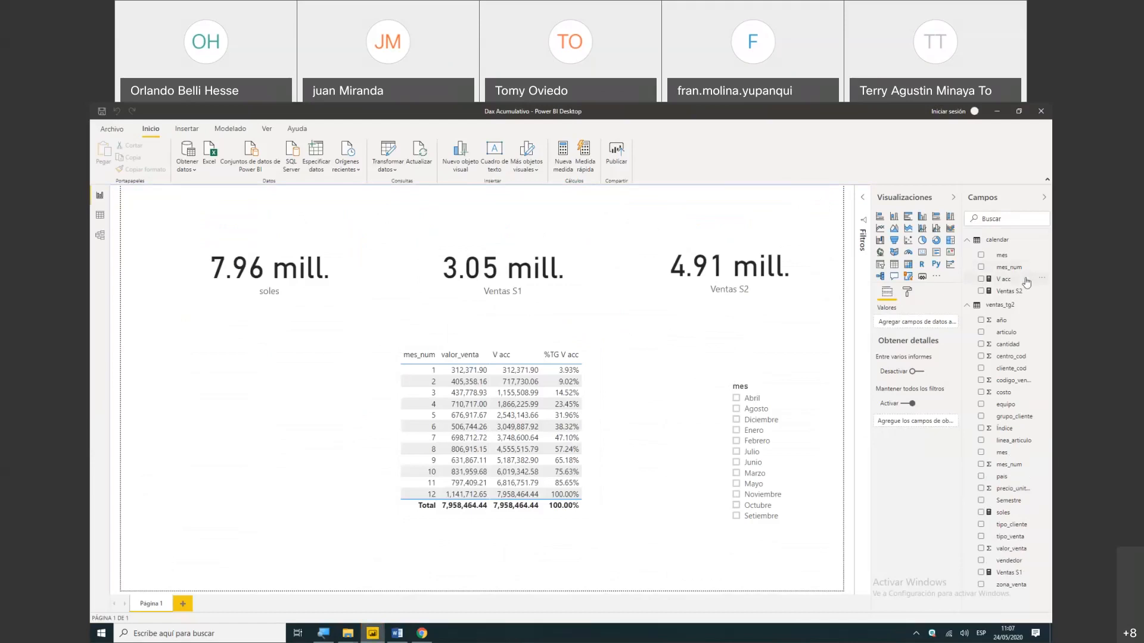
# - Open the formula of the V acc measure in the calendar table and select its whole text
pyautogui.click(1005, 279)
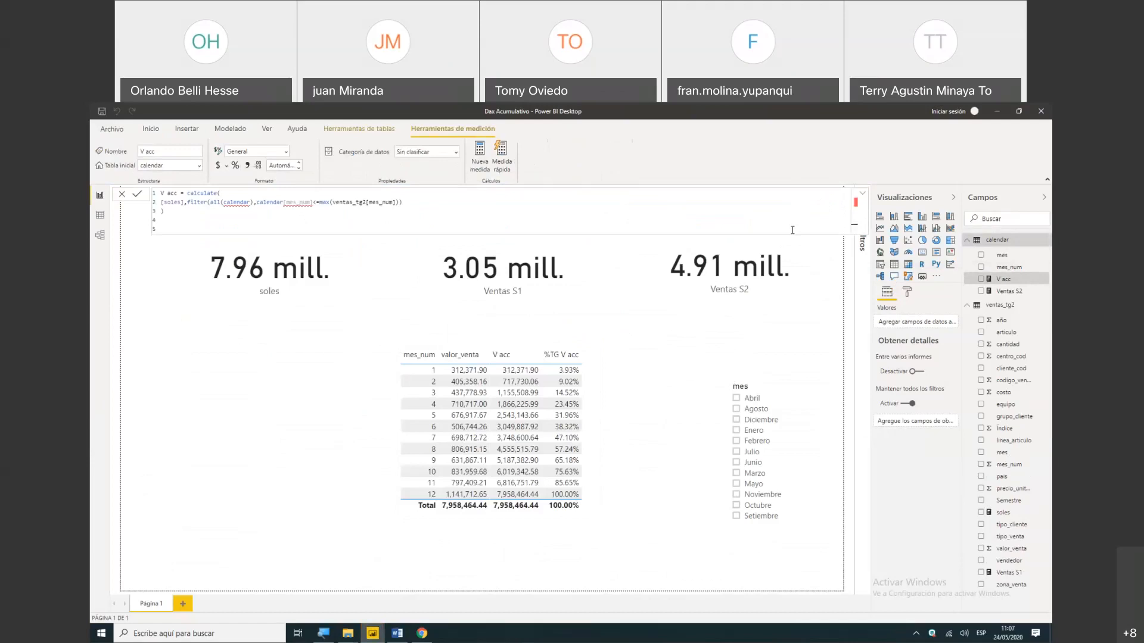
pyautogui.click(415, 635)
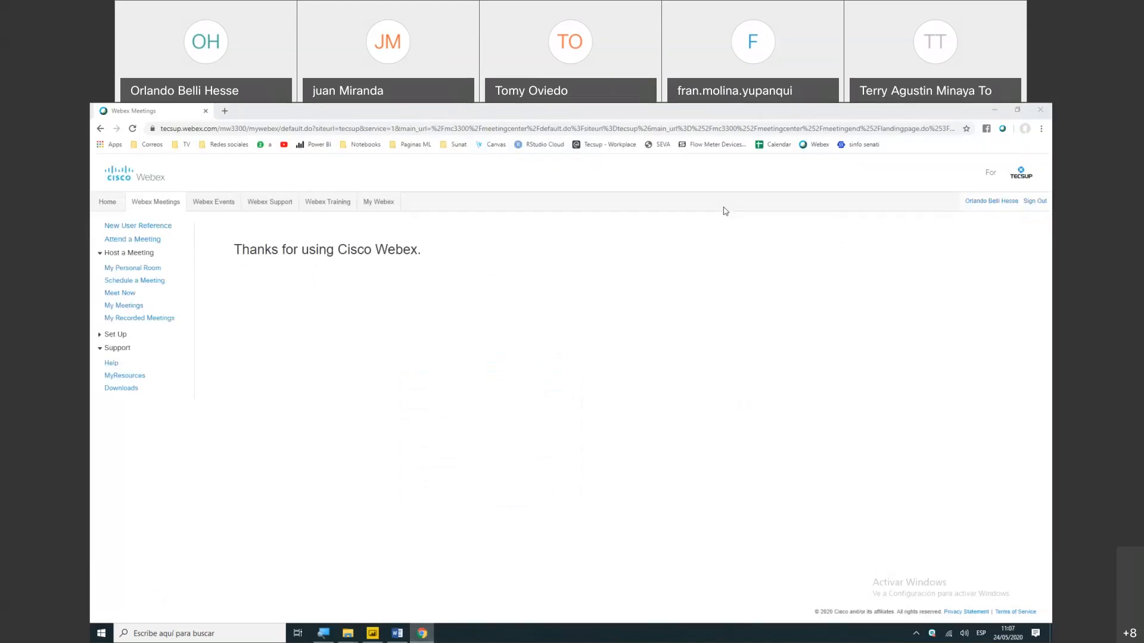
pyautogui.click(996, 109)
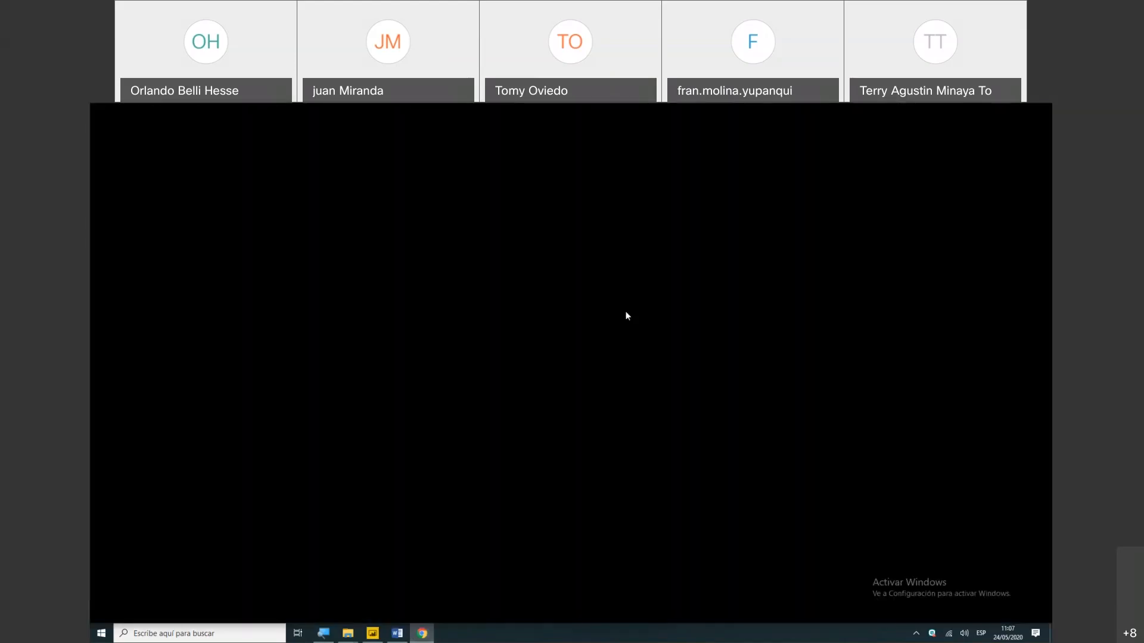
pyautogui.click(373, 634)
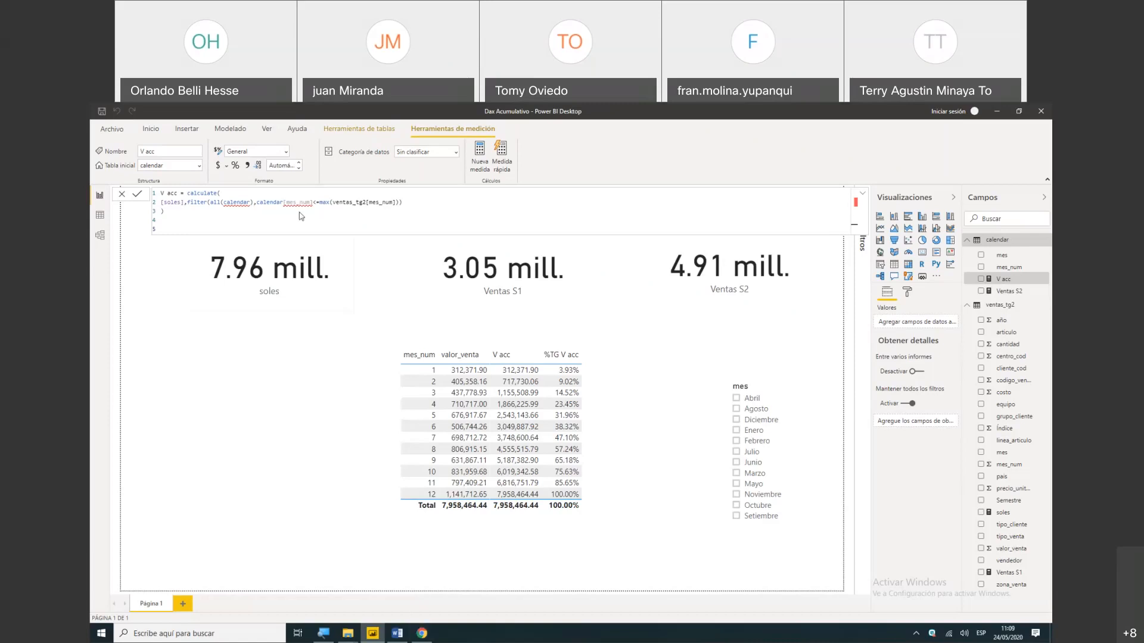
pyautogui.moveTo(179, 210); pyautogui.dragTo(158, 196)
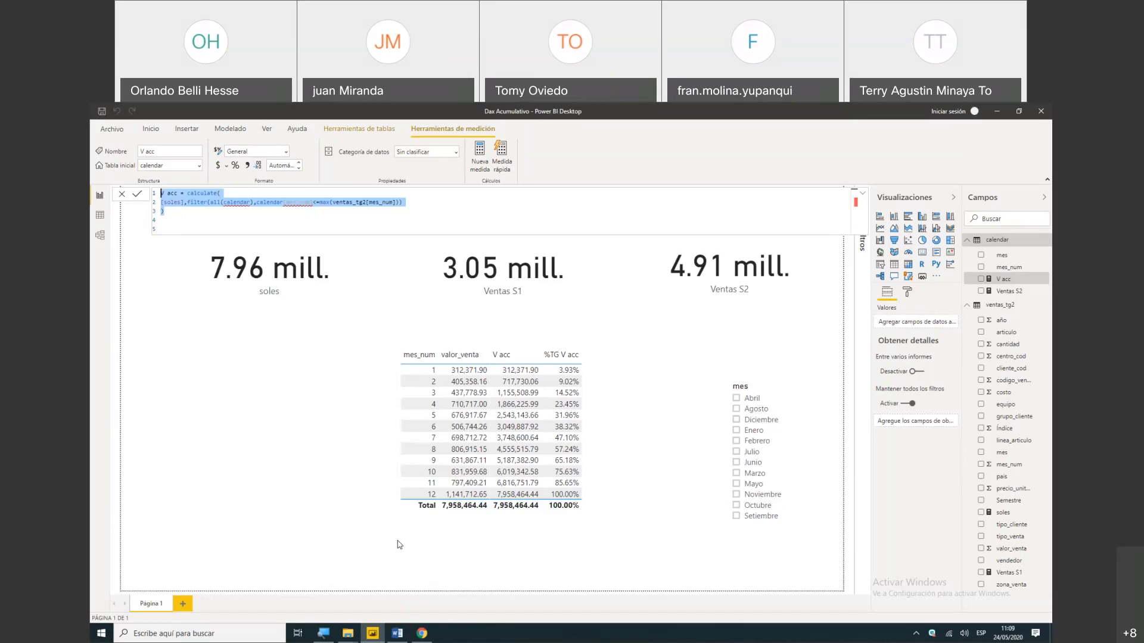
# - Switch to Chrome and close the window showing the Webex Meetings page
pyautogui.click(421, 629)
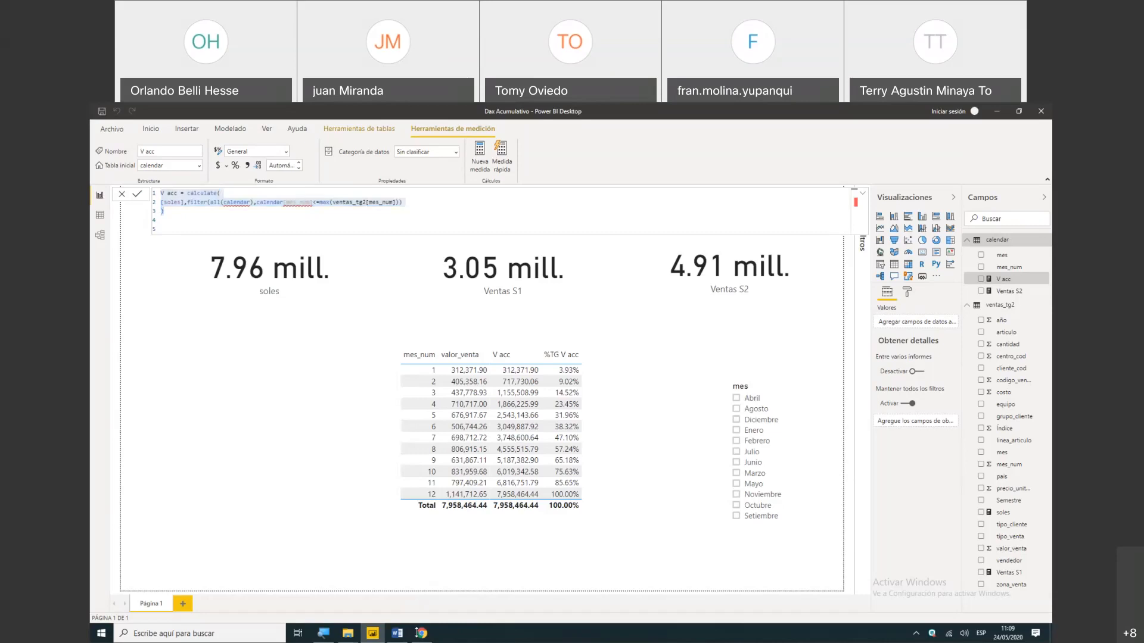
pyautogui.click(422, 634)
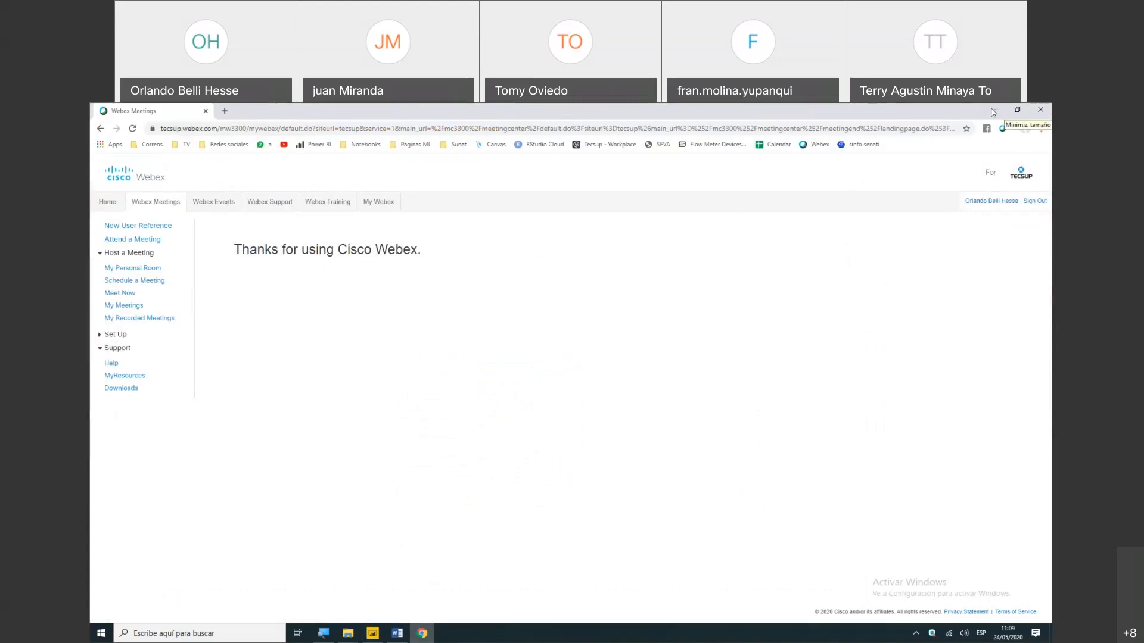
pyautogui.click(424, 633)
pyautogui.click(421, 636)
pyautogui.click(420, 635)
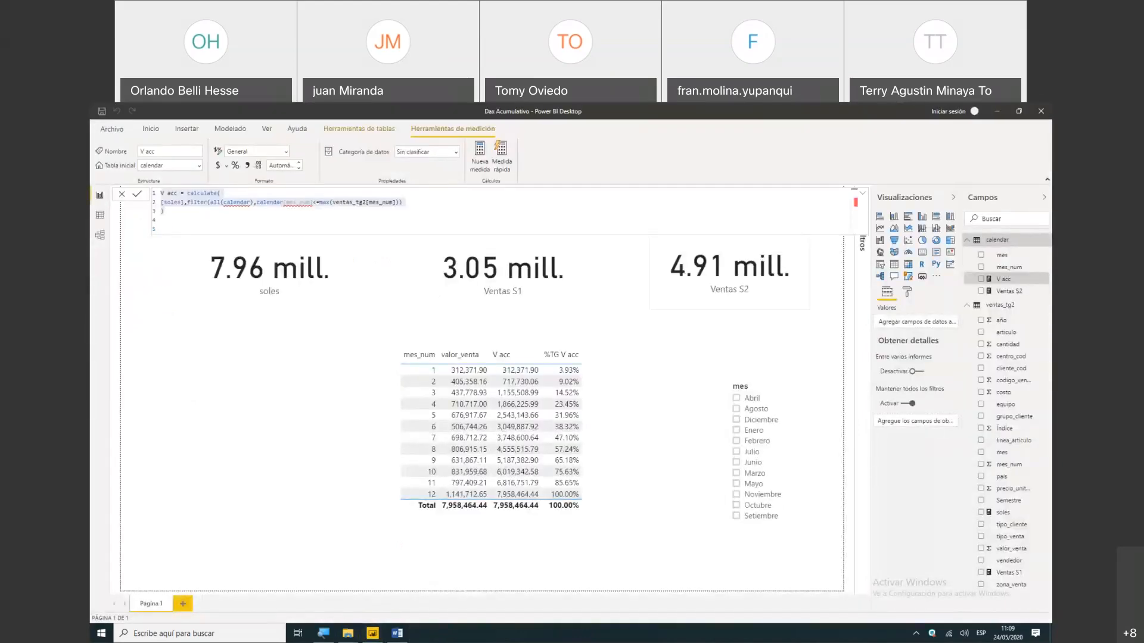
# - Select the whole V acc formula again, and minimise Power BI Desktop and the file explorer to reach the desktop
pyautogui.hotkey('ctrl', 'a')
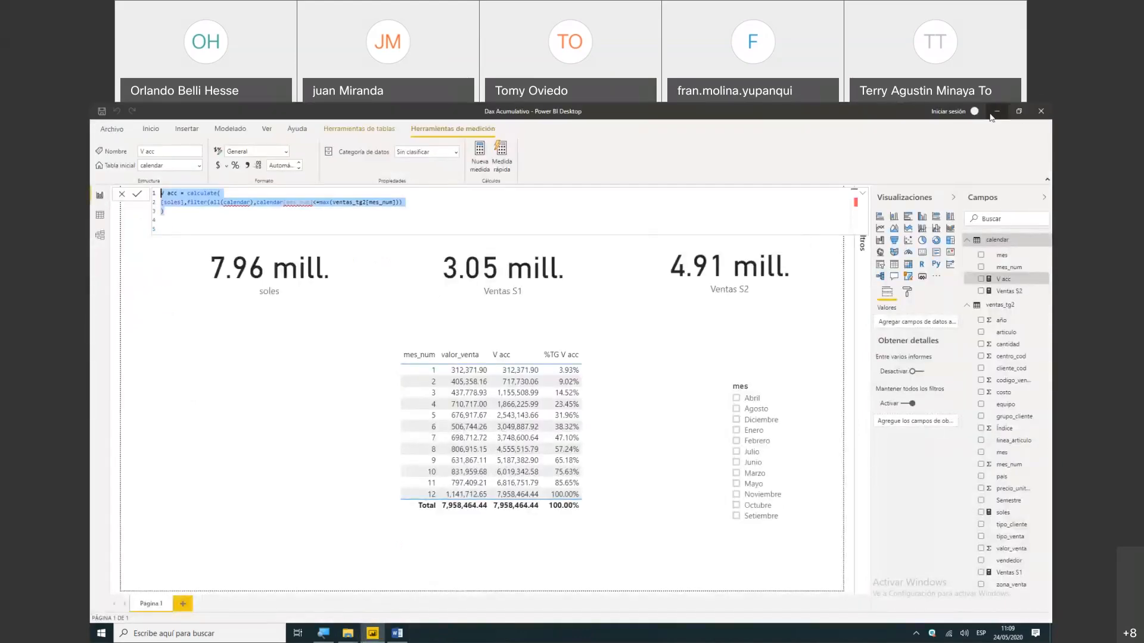
pyautogui.click(993, 113)
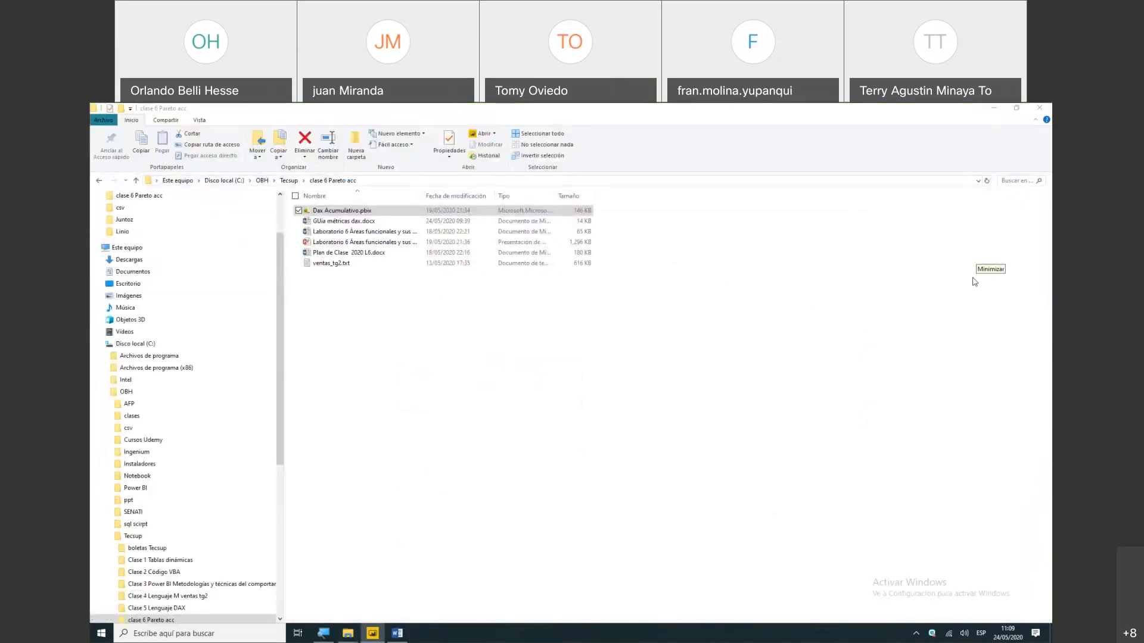
pyautogui.click(993, 108)
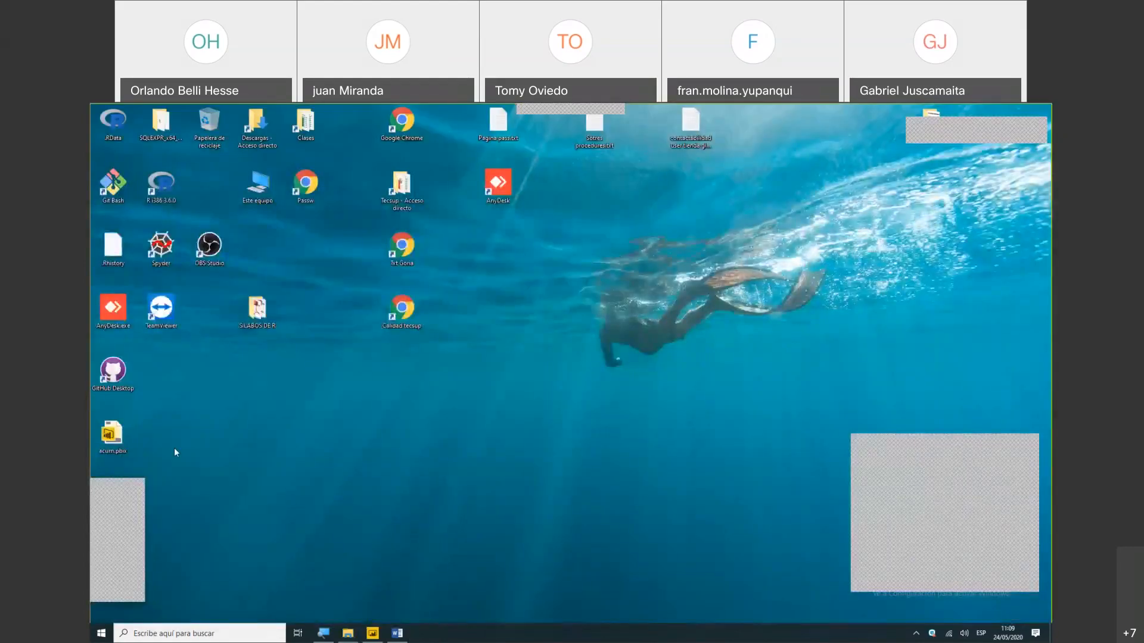